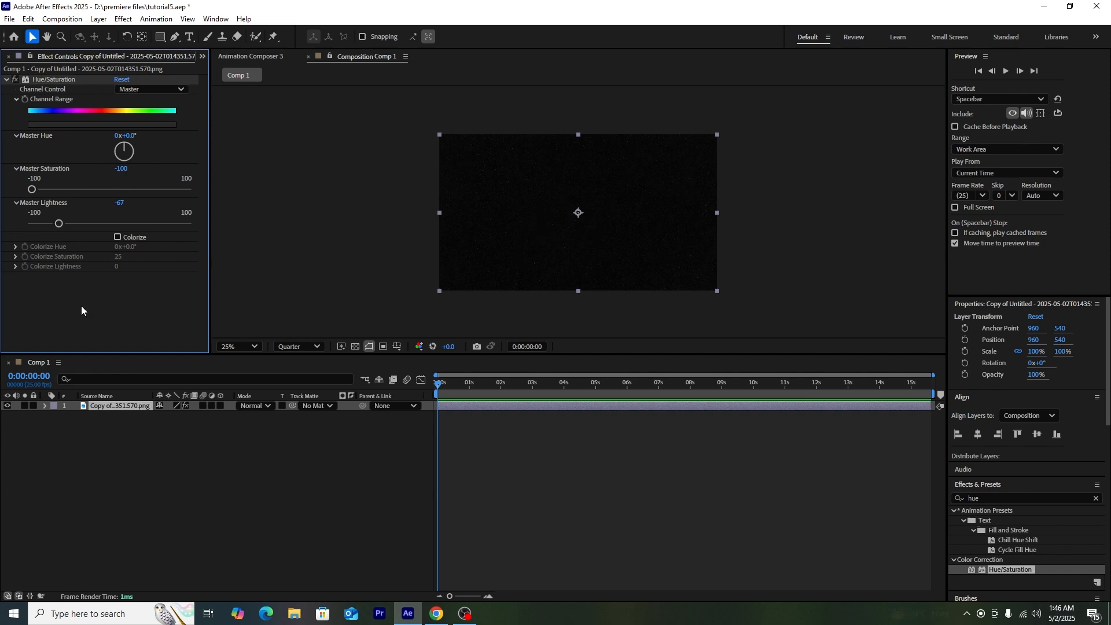
Step: Import lenovo_thinkpad_laptop.glb from the Project panel into Comp 1 and move the laptop lower in the frame
click(200, 57)
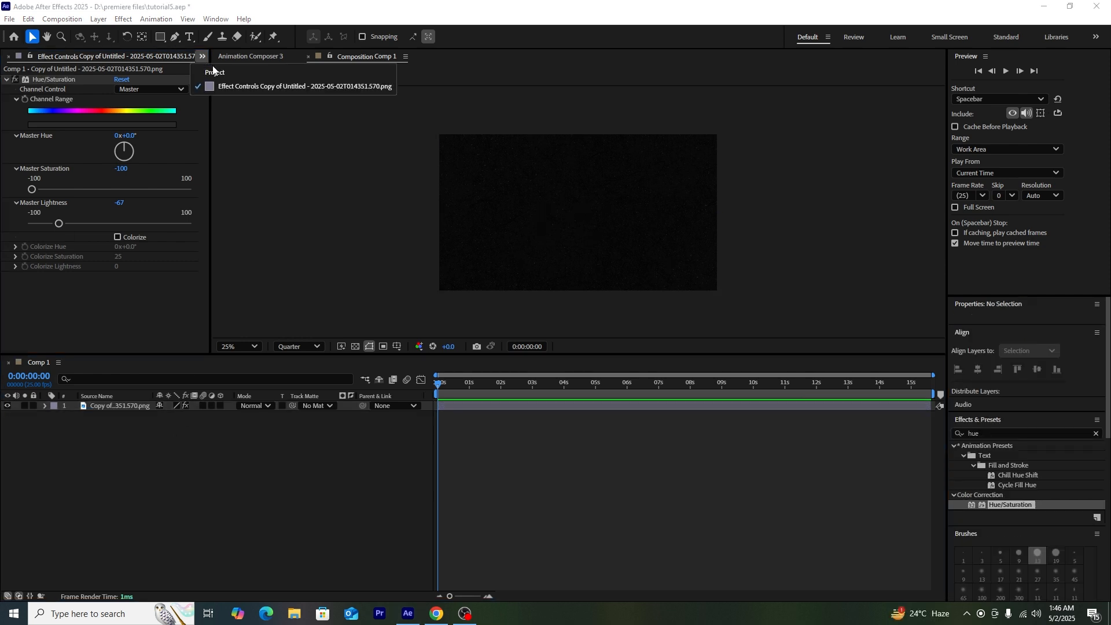
click(214, 73)
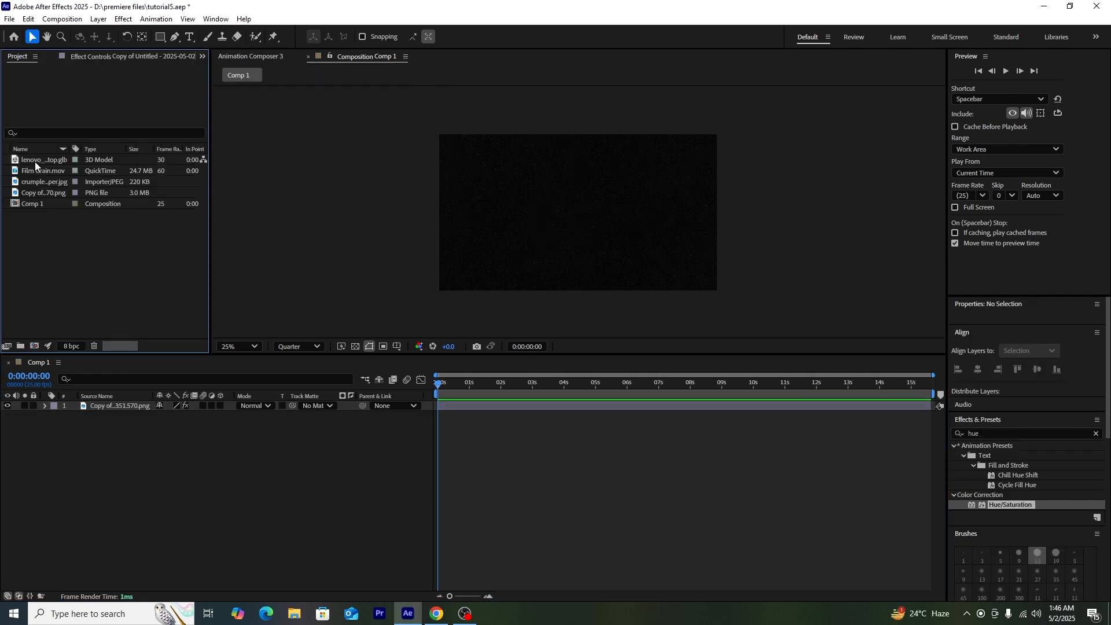
drag(35, 161, 96, 351)
drag(120, 393, 120, 402)
click(629, 405)
drag(542, 175, 542, 232)
Step: Draw a plain rectangle shape over the laptop screen
click(269, 457)
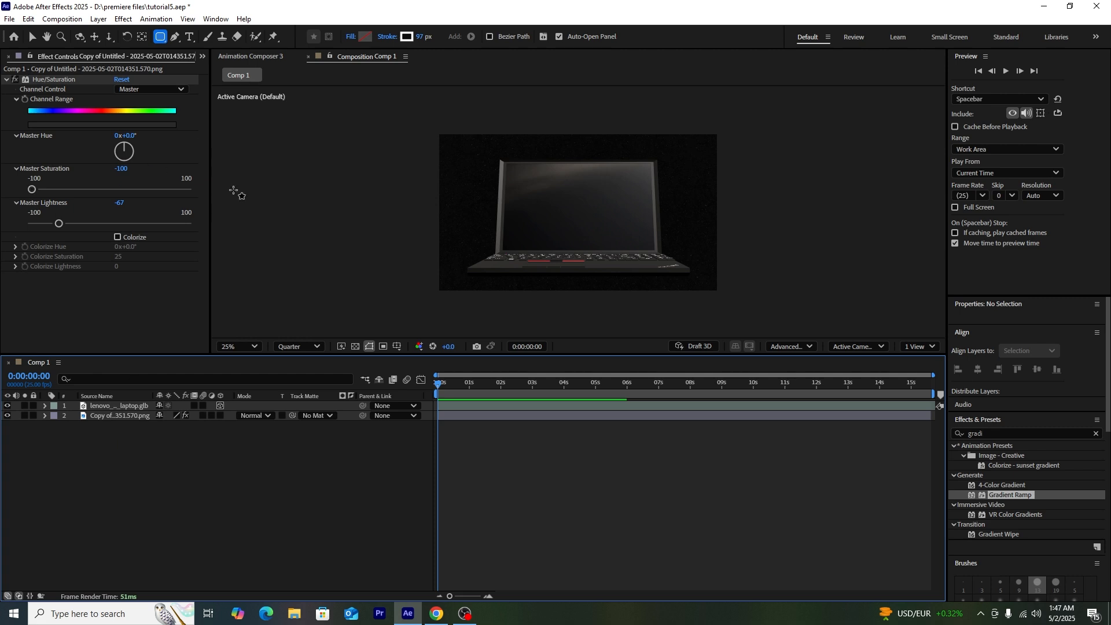
click(158, 39)
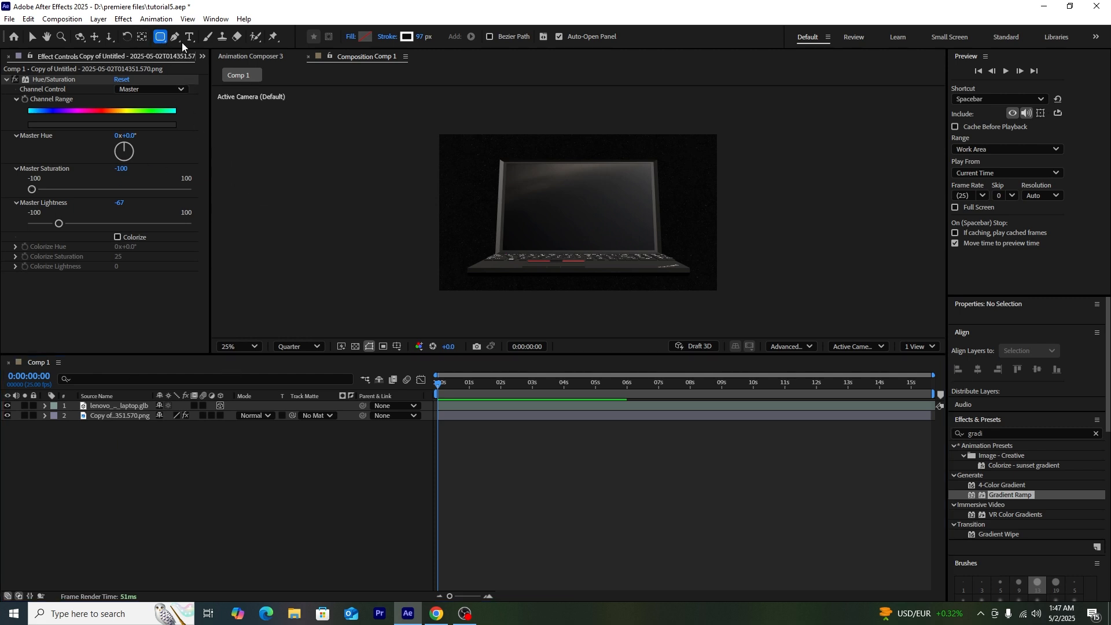
drag(161, 40, 197, 39)
drag(501, 162, 667, 260)
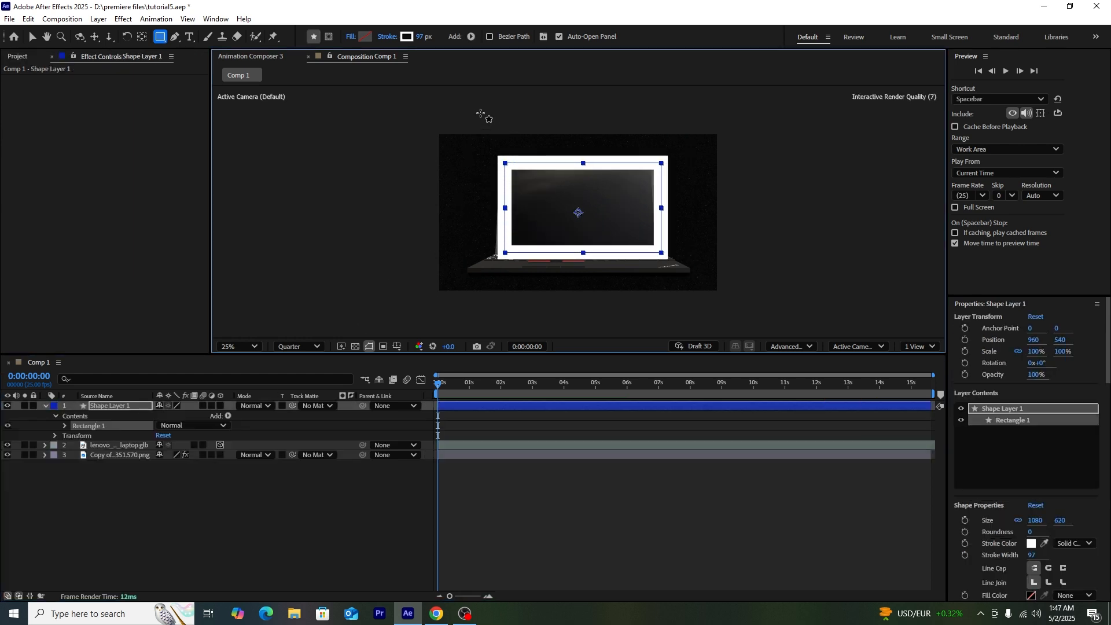
Step: Remove the rectangle's stroke and set its fill colour to FFFFFF
click(381, 40)
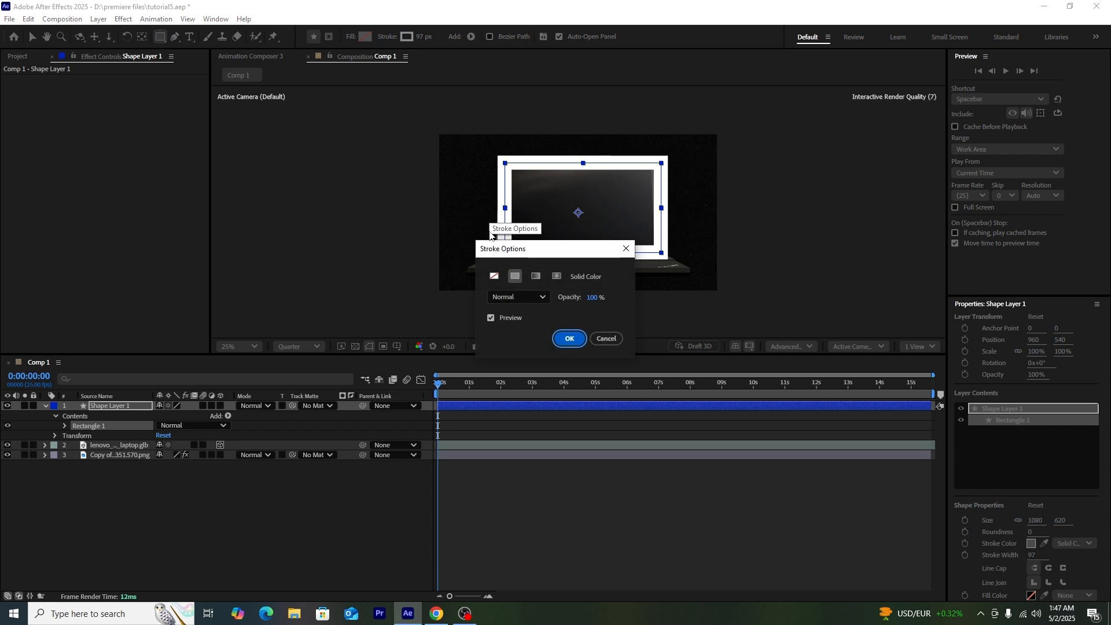
click(494, 276)
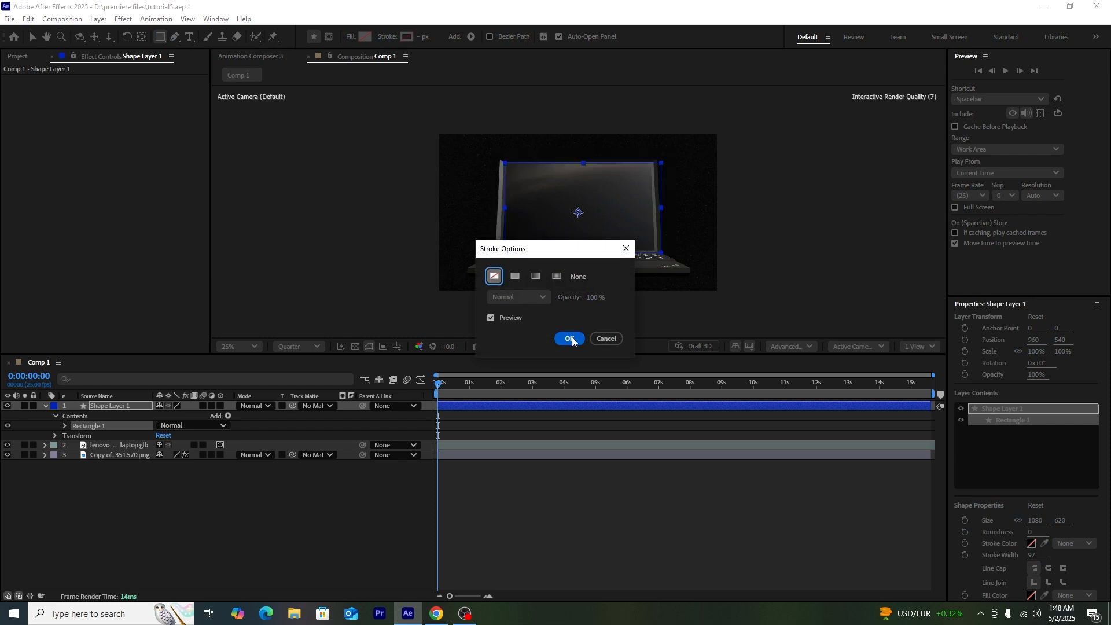
click(570, 339)
click(363, 38)
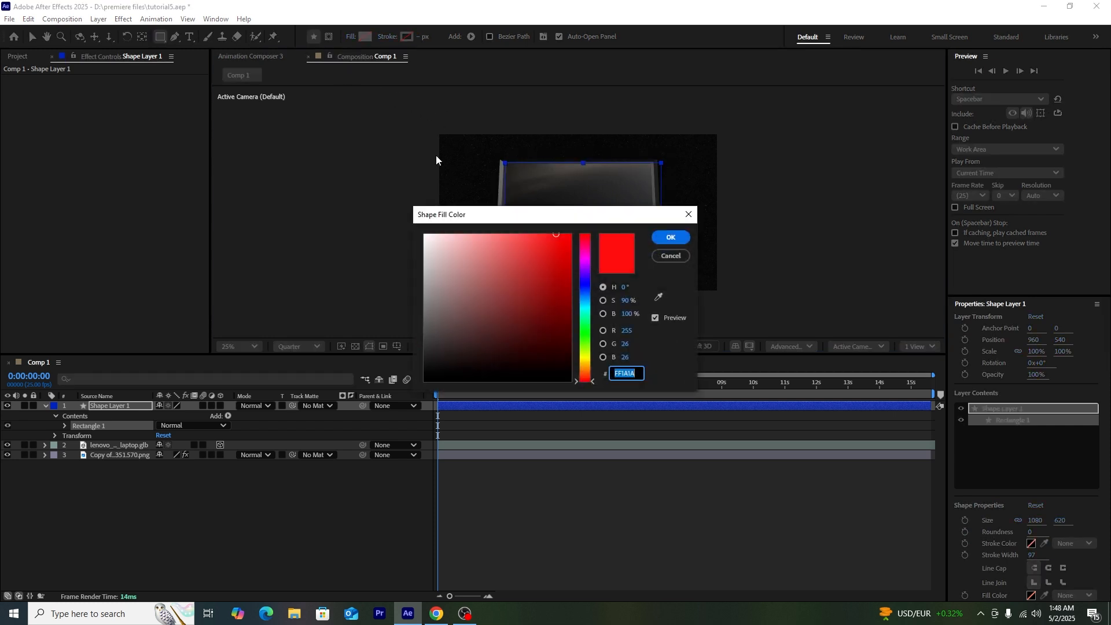
text(FFFFFF)
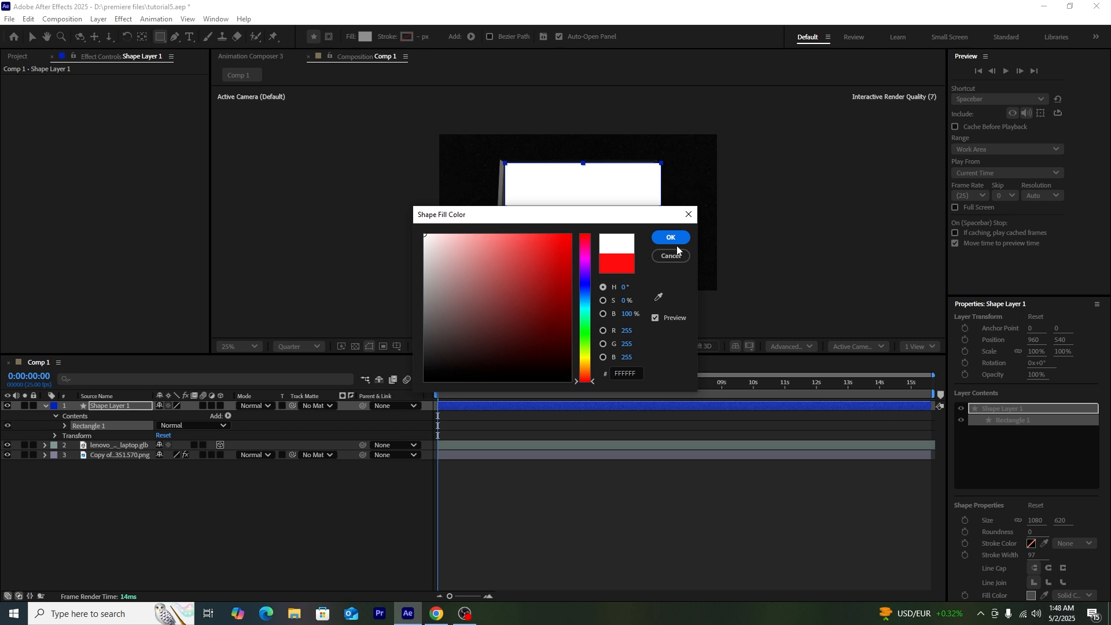
click(675, 239)
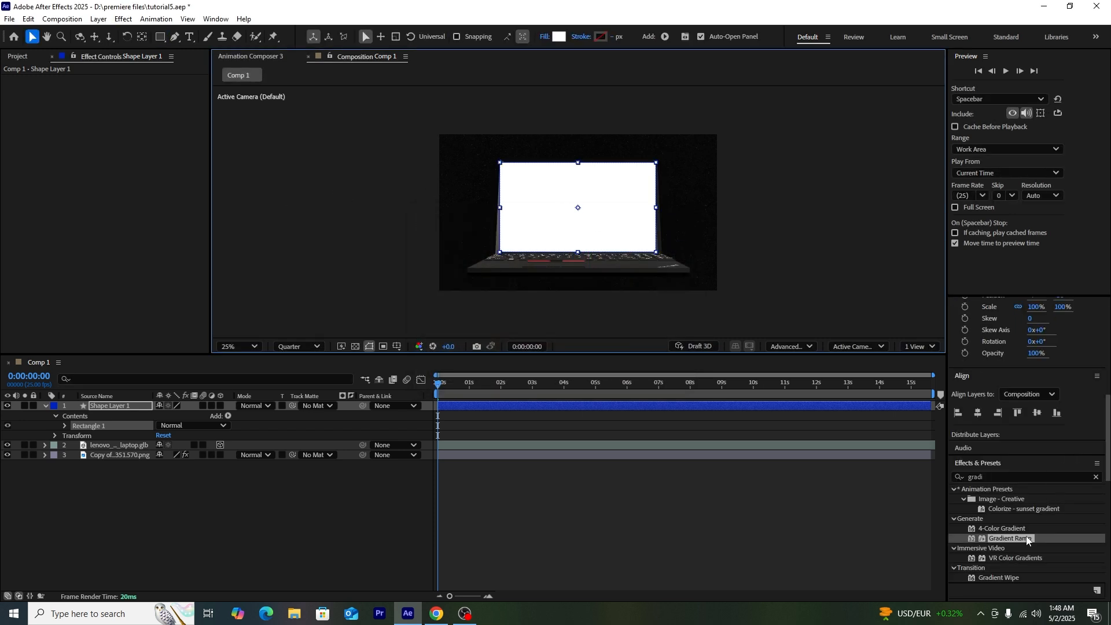
Step: Apply a Gradient Ramp to Shape Layer 1 with a dark end colour, swapped colours and radial shape
drag(1018, 544, 137, 407)
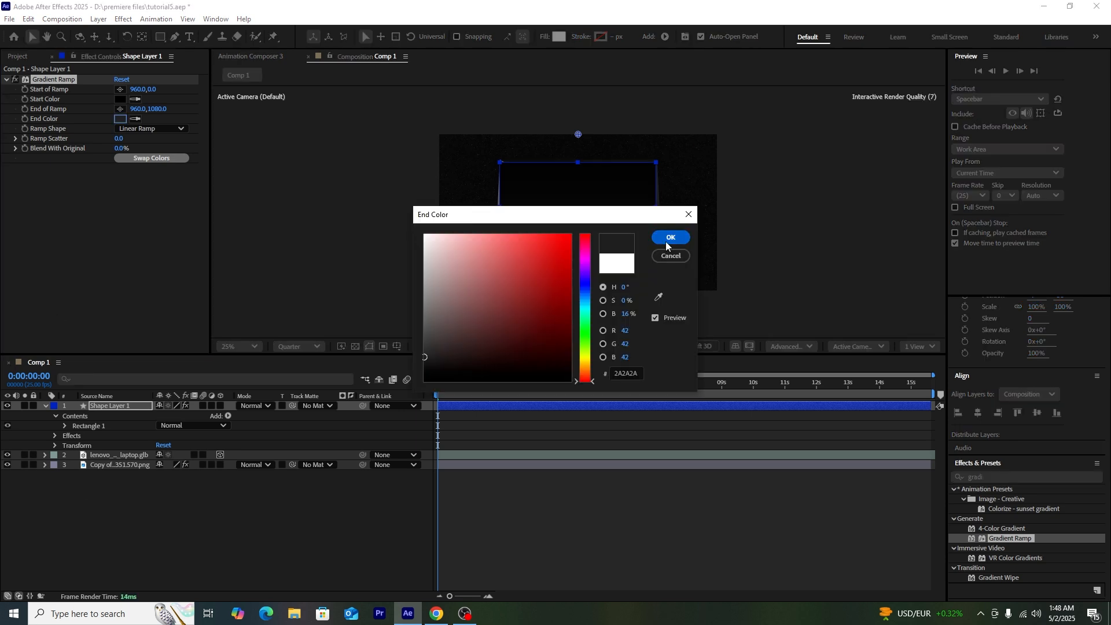
click(665, 240)
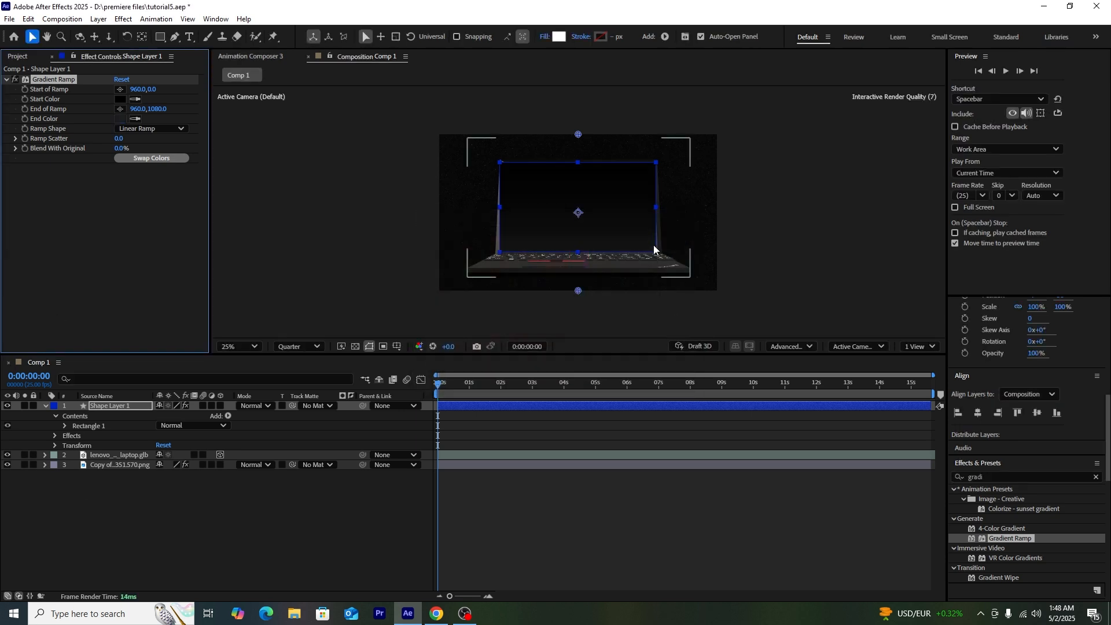
click(396, 267)
click(144, 197)
click(122, 158)
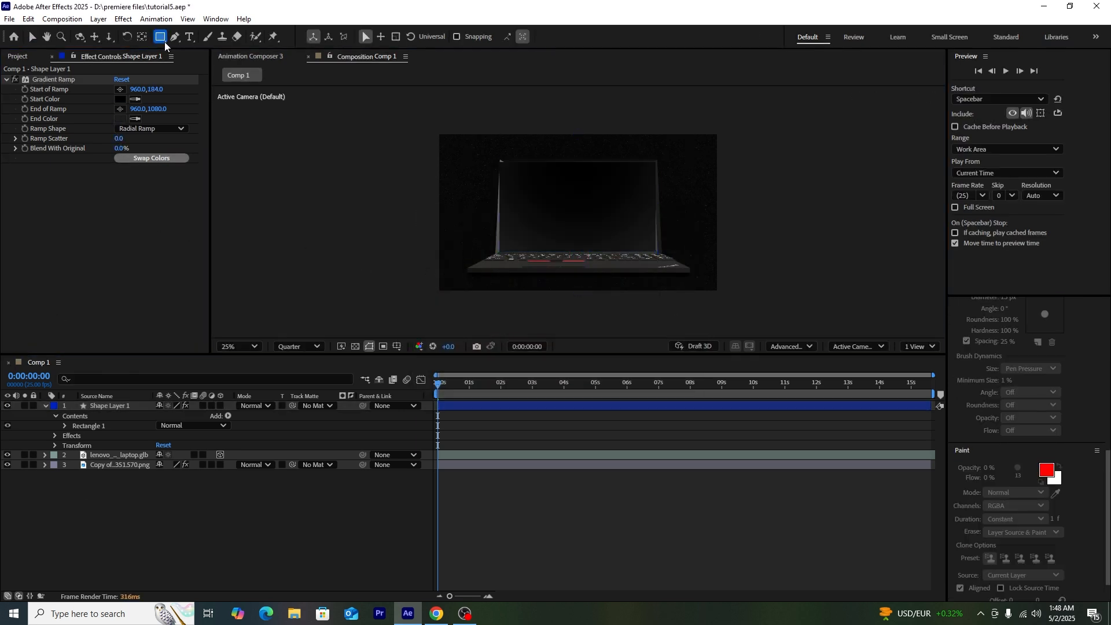
click(164, 42)
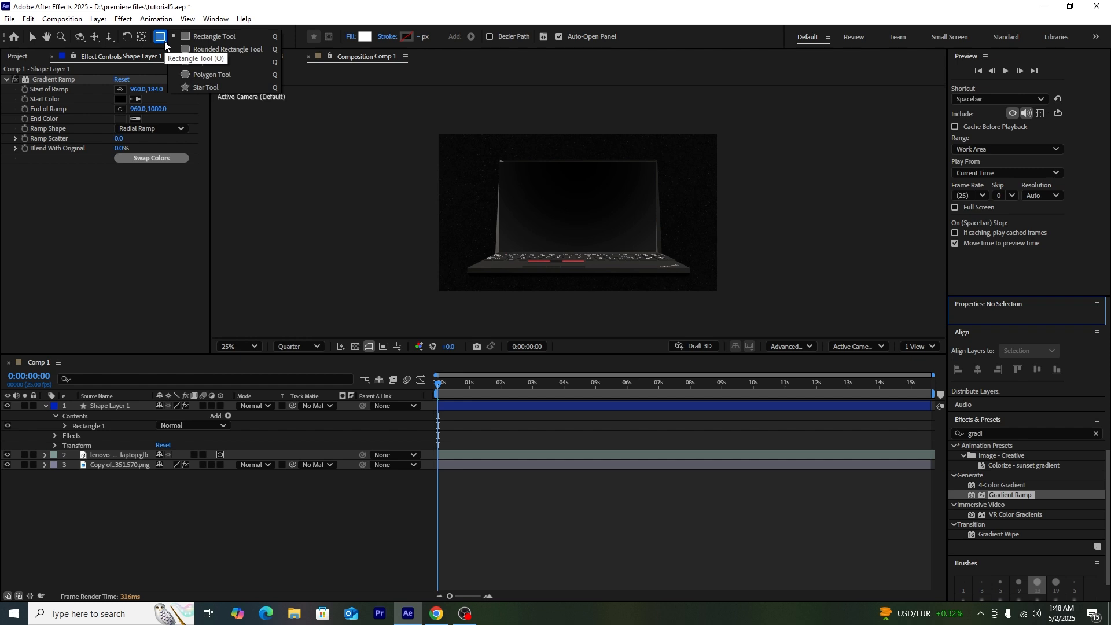
click(202, 48)
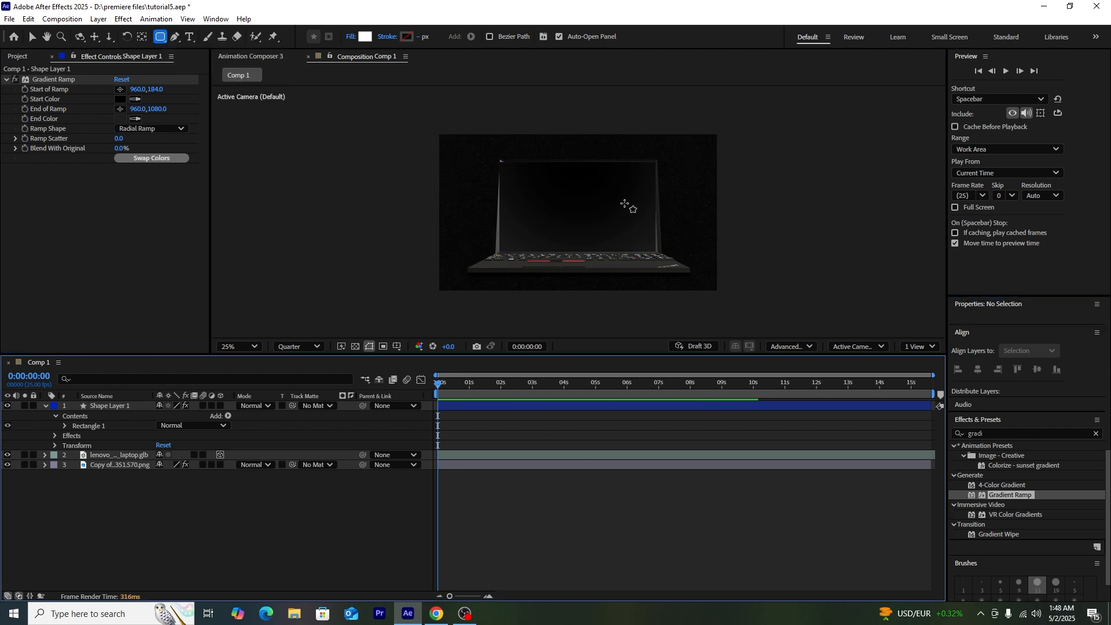
Step: Draw a rounded rectangle on the screen with no fill and an 8 px white stroke
mouse_move(506, 204)
mouse_down()
mouse_move(564, 229)
mouse_move(643, 234)
mouse_up()
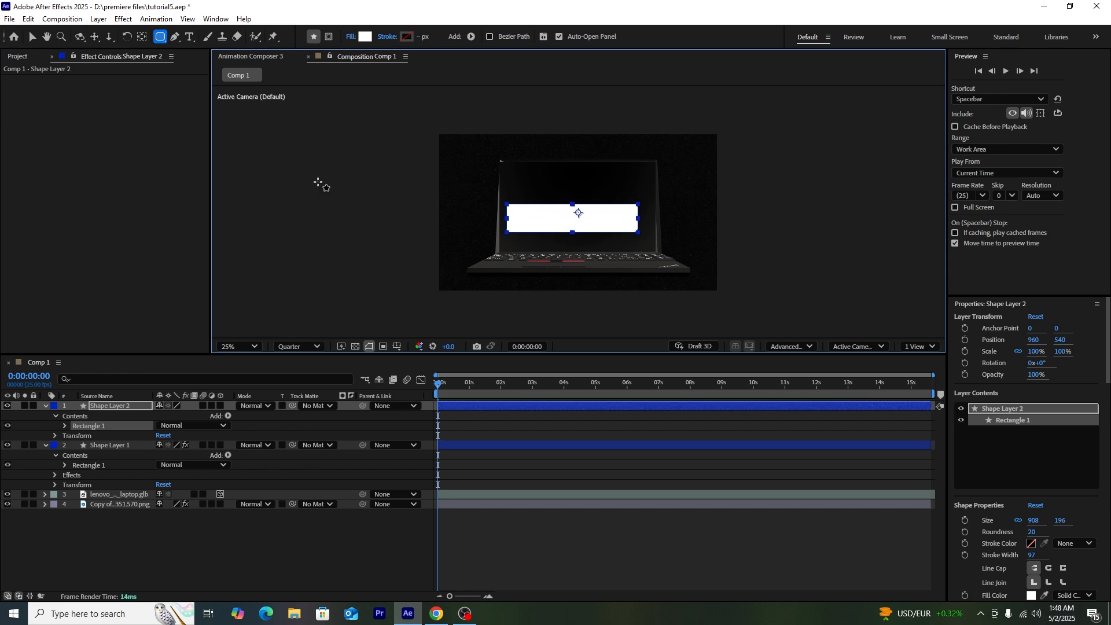
click(352, 36)
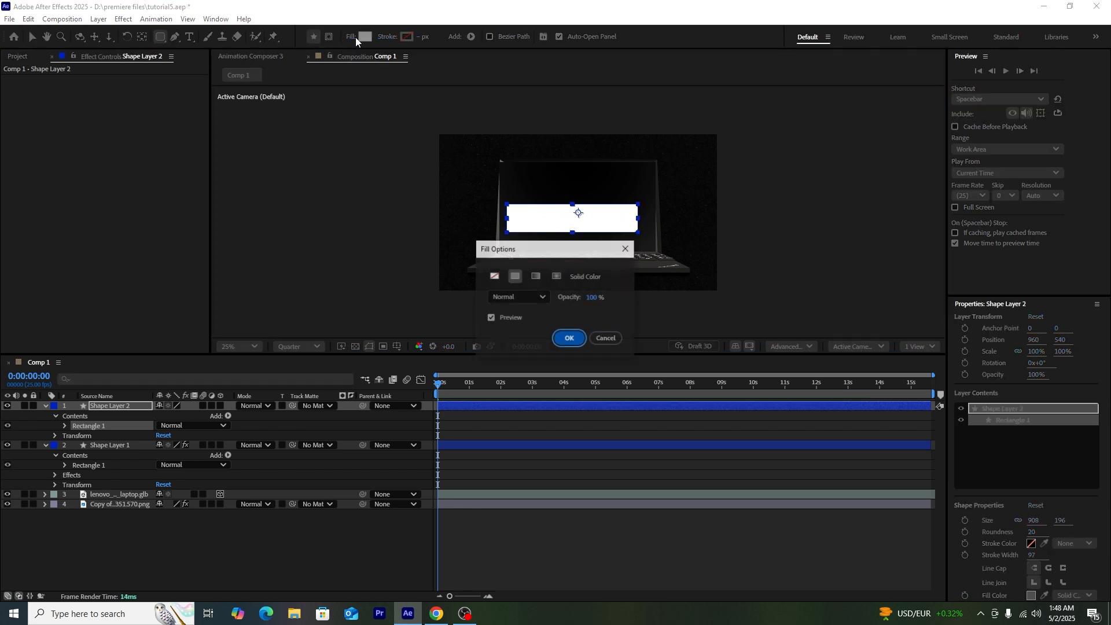
click(493, 276)
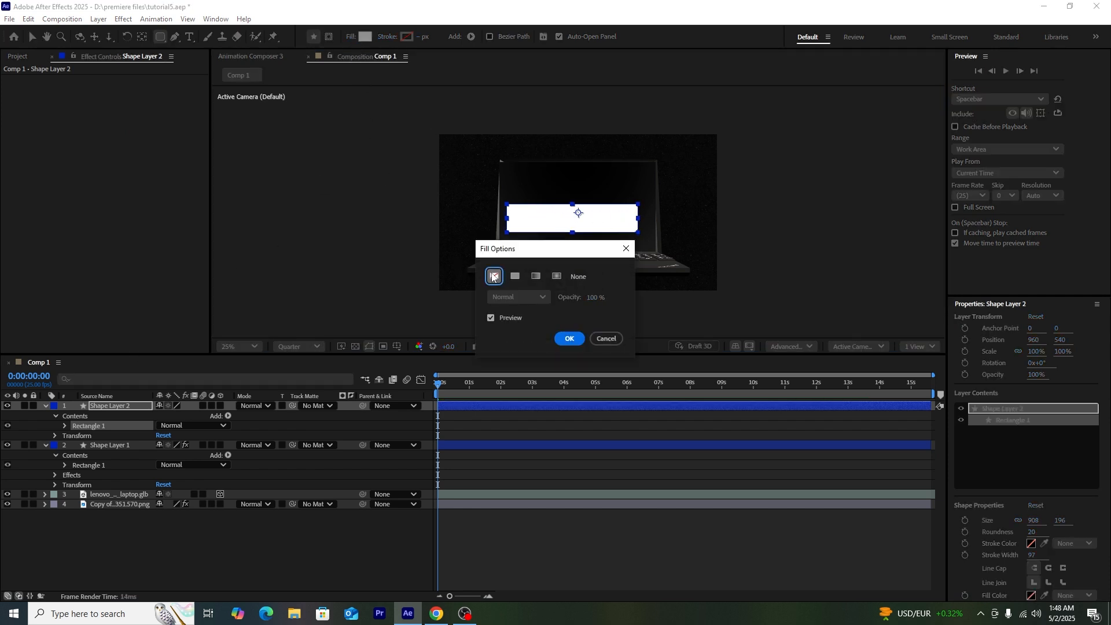
click(567, 339)
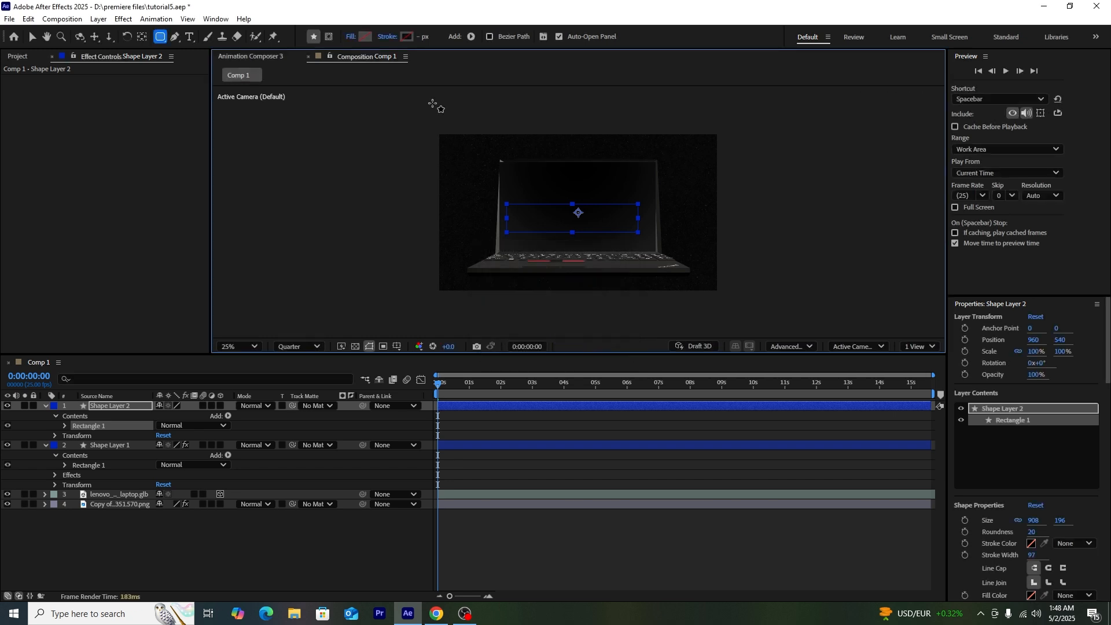
click(412, 40)
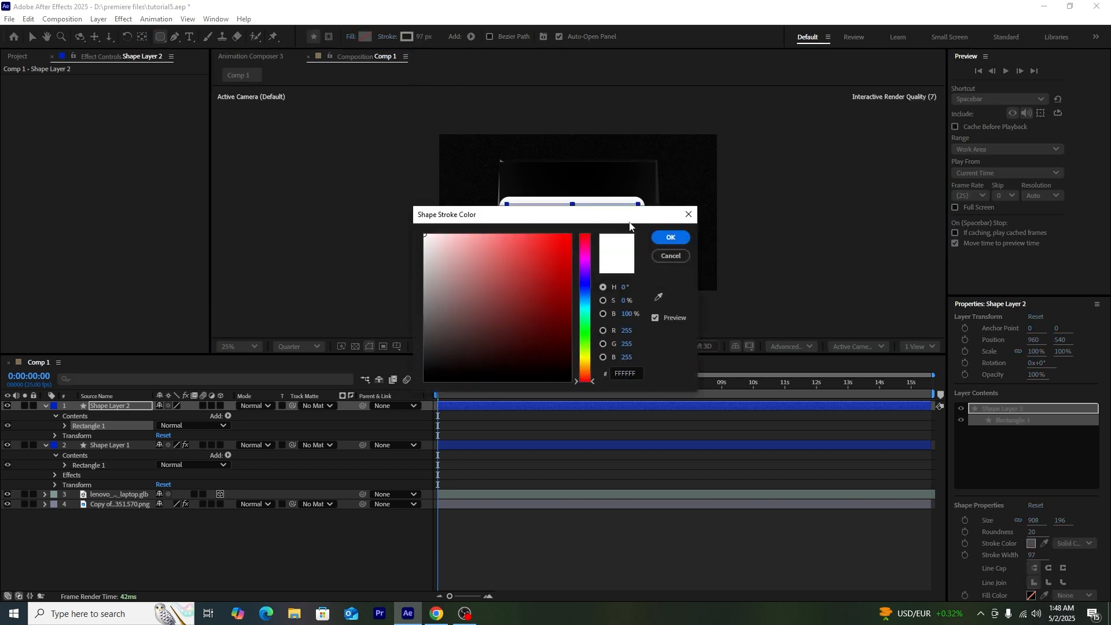
click(670, 237)
drag(421, 36, 369, 36)
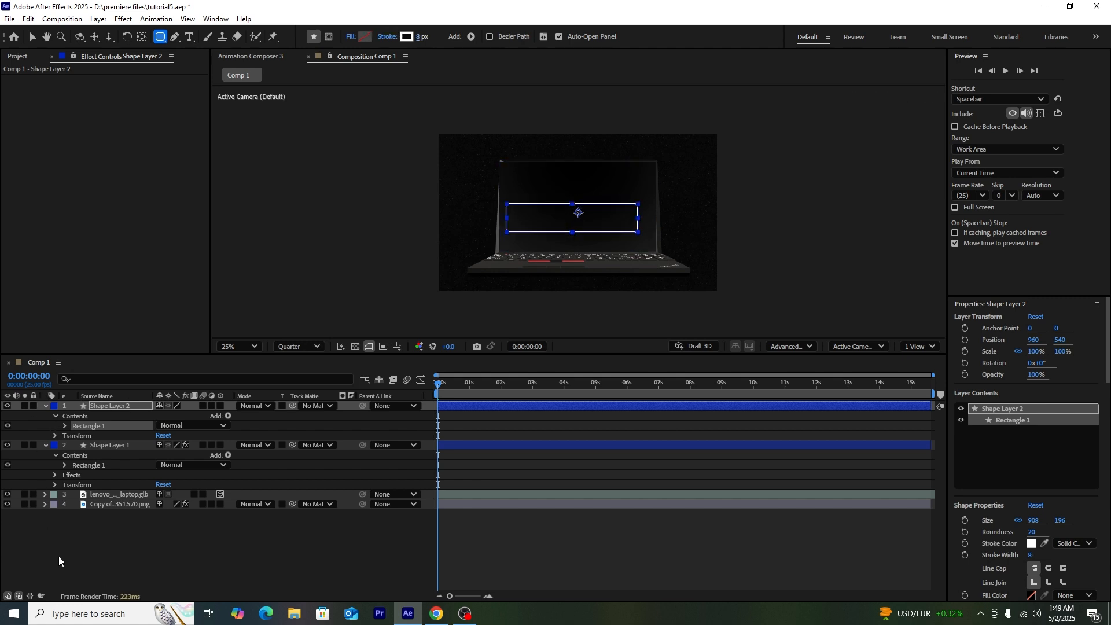
Step: Set Shape Layer 2's Rectangle Path Roundness to 148 for a pill shape
click(65, 426)
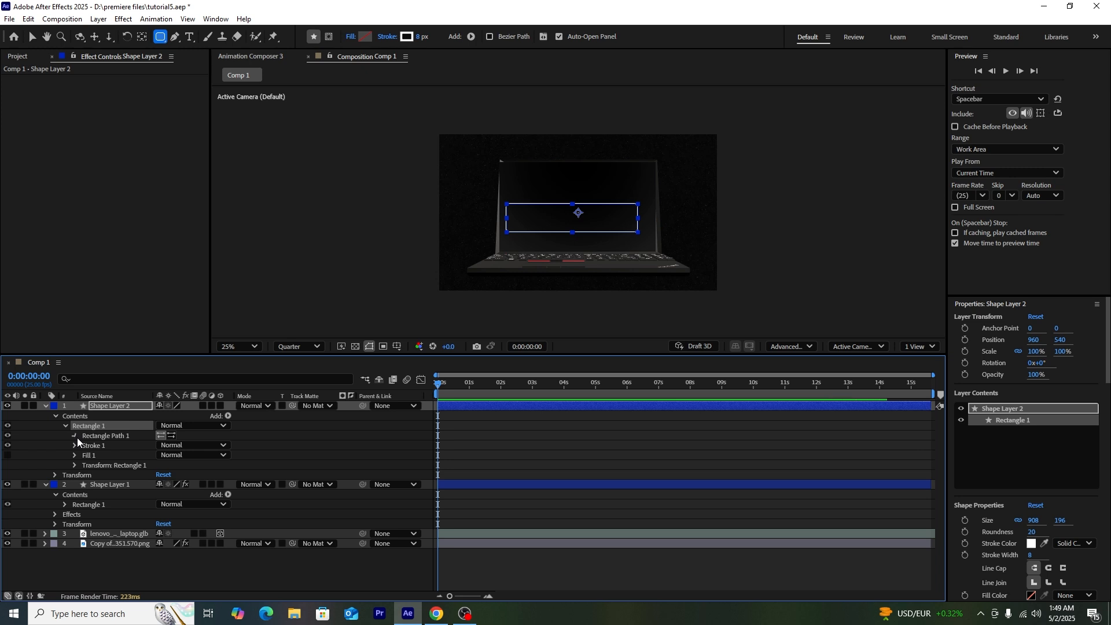
click(77, 438)
drag(161, 465, 238, 470)
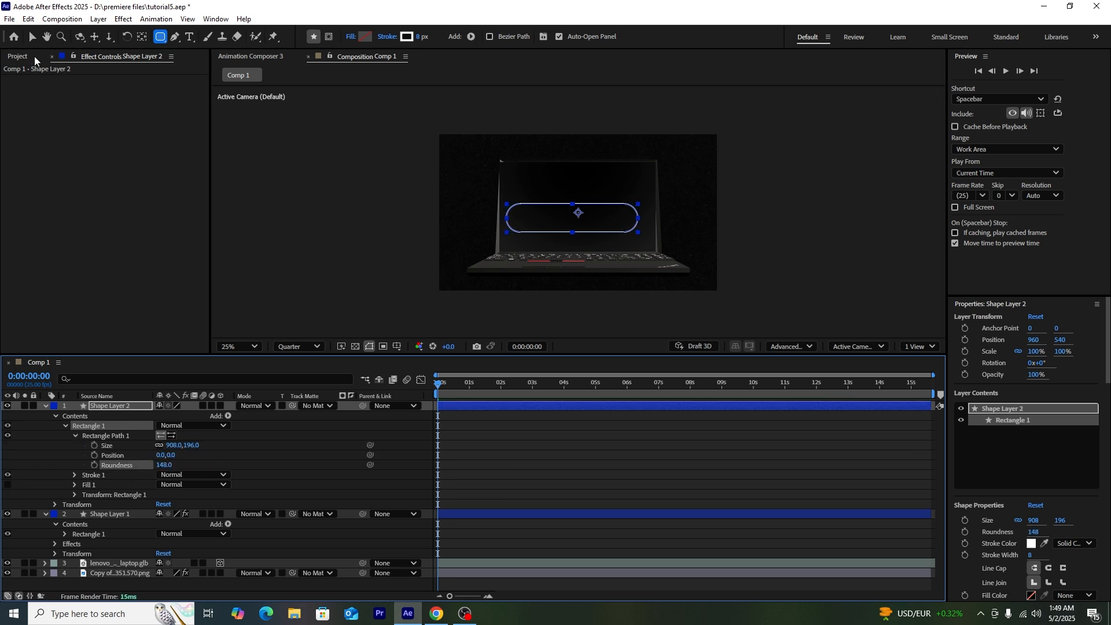
click(46, 407)
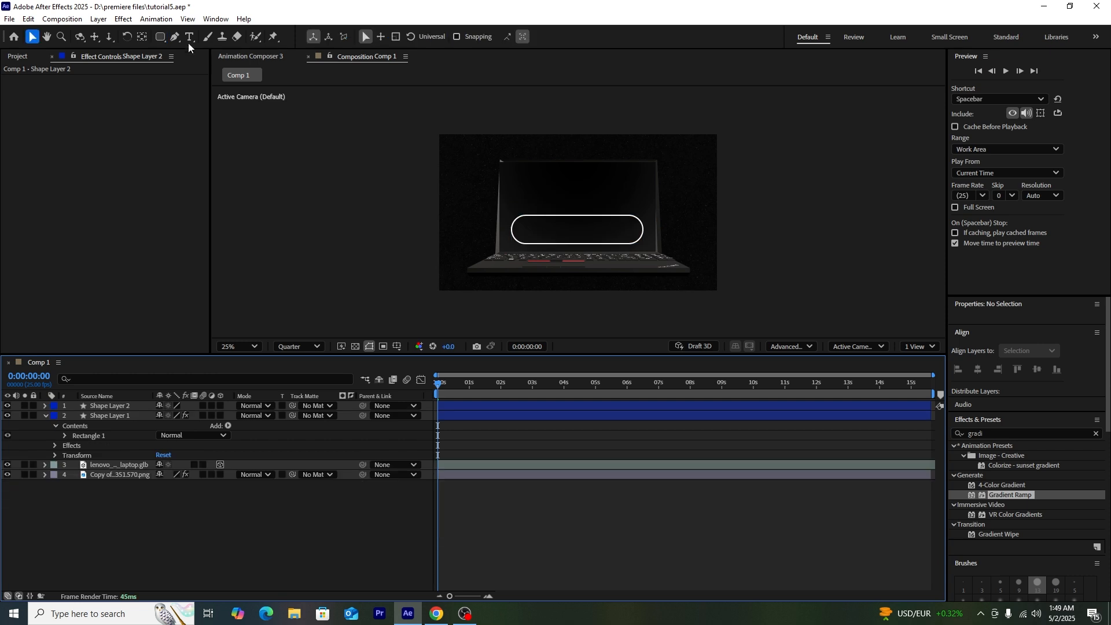
click(189, 40)
click(159, 521)
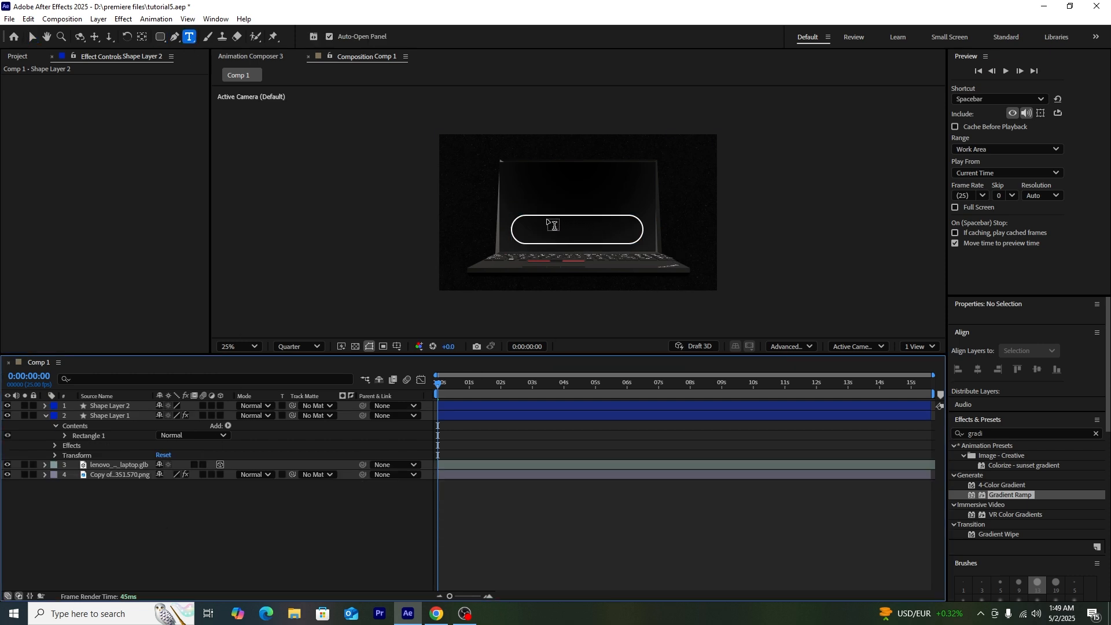
Step: Create a text layer reading '0' inside the pill, undoing an accidental horizontal squeeze
drag(549, 213, 600, 249)
text(0)
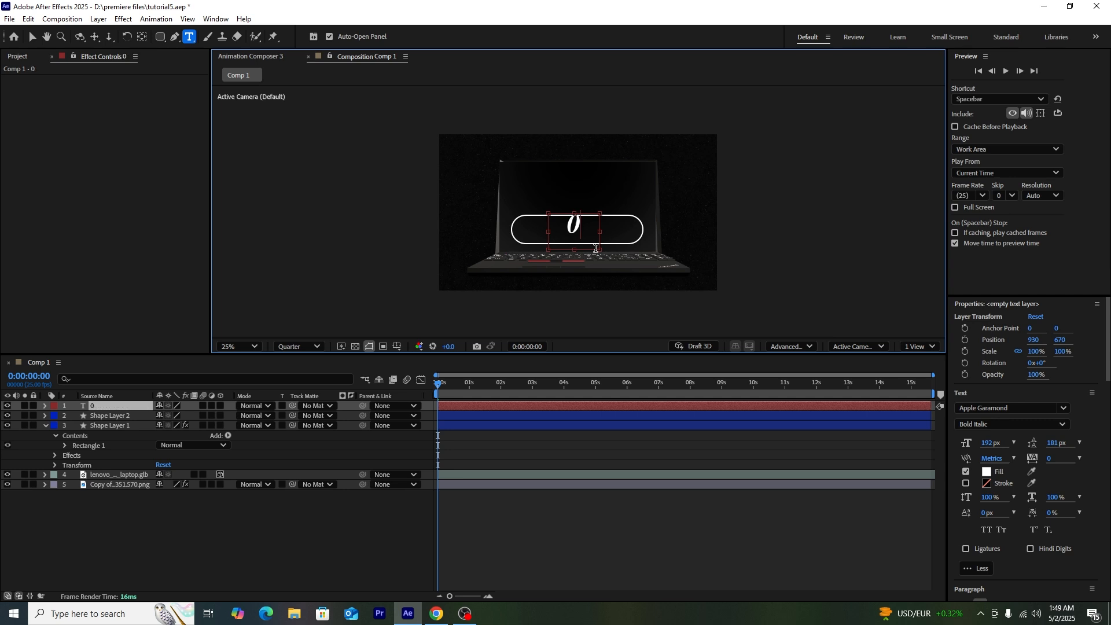
click(32, 36)
drag(571, 228, 576, 229)
key(ctrl+z)
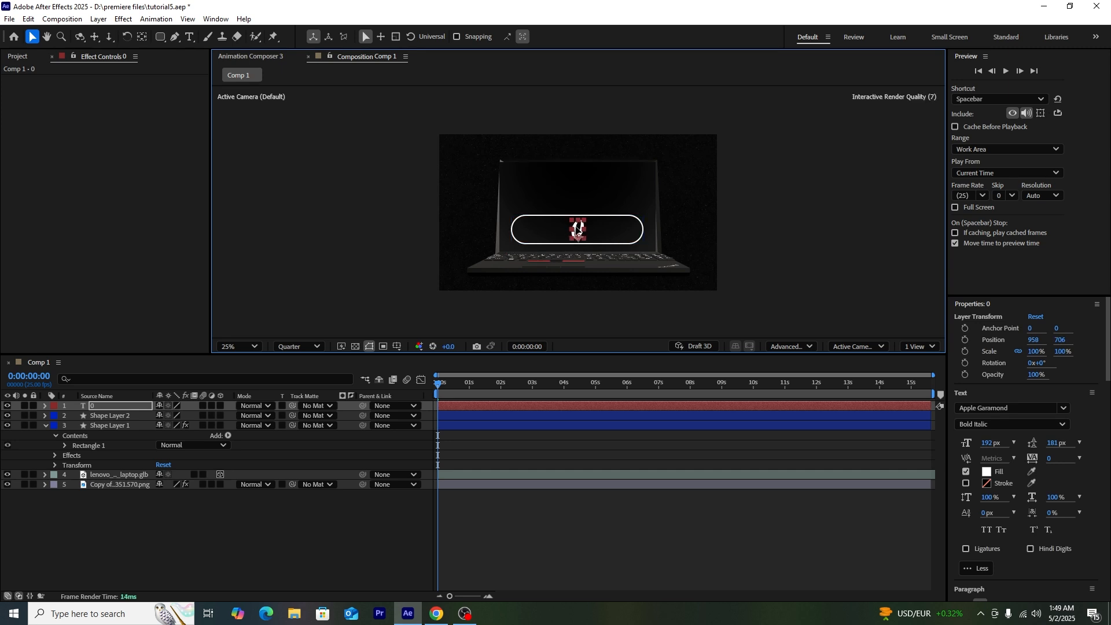
Step: Add a Slider Control to the 0 text layer and set it to 10000 at 0:00:04:15
click(1082, 432)
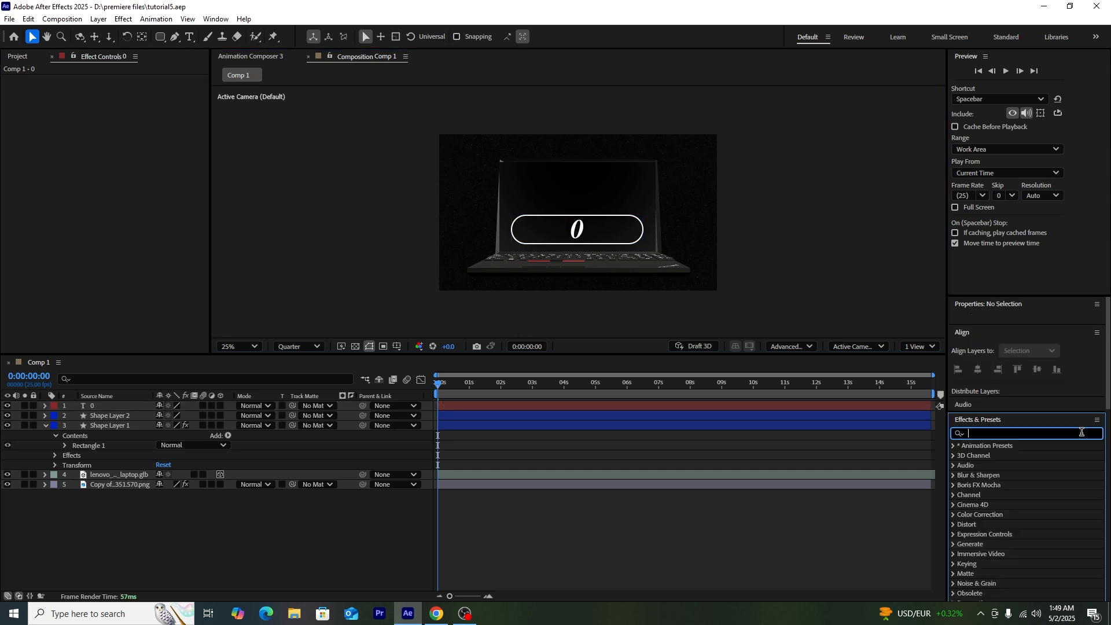
text(slid)
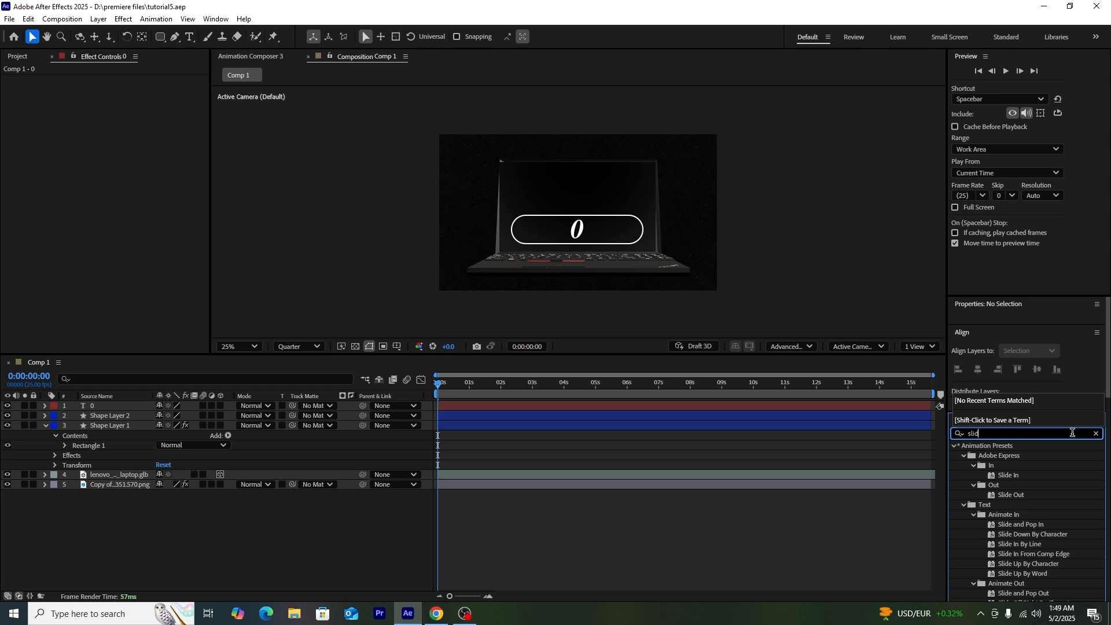
text(er)
drag(998, 456, 144, 410)
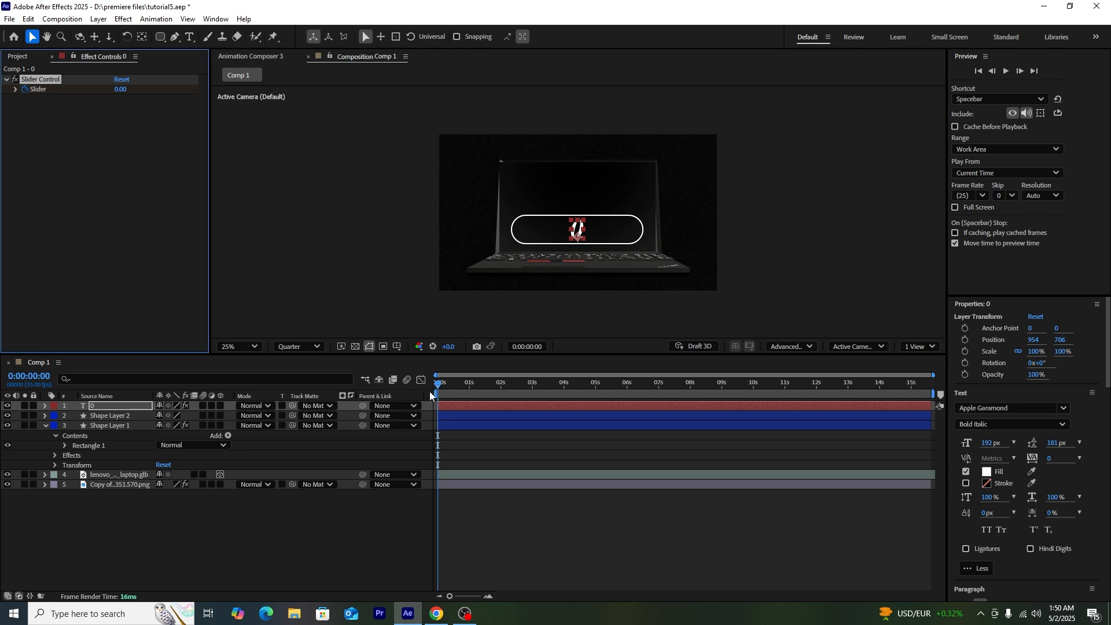
drag(447, 394, 582, 399)
click(123, 89)
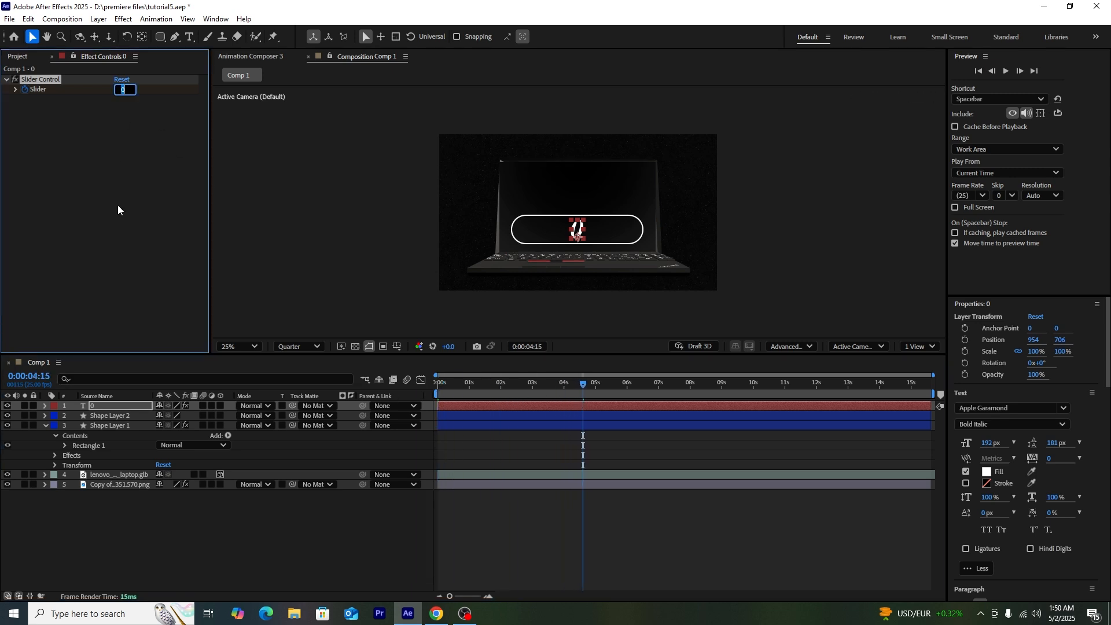
text(10000)
key(Return)
click(159, 532)
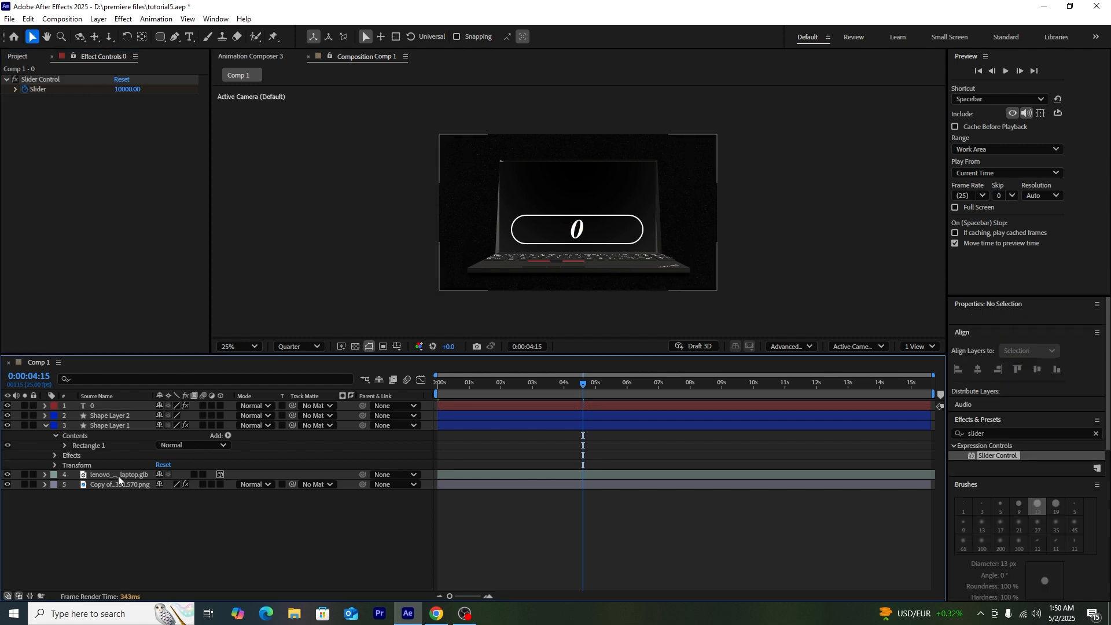
Step: Pick-whip Source Text to the Slider and widen the text box so 10000 fits
click(45, 405)
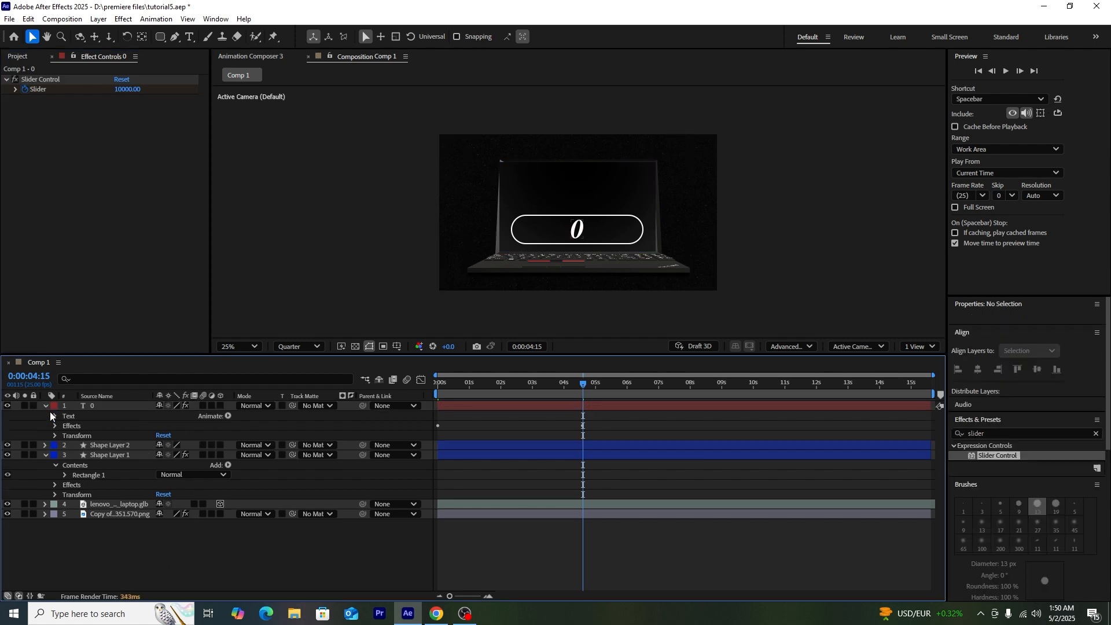
click(54, 416)
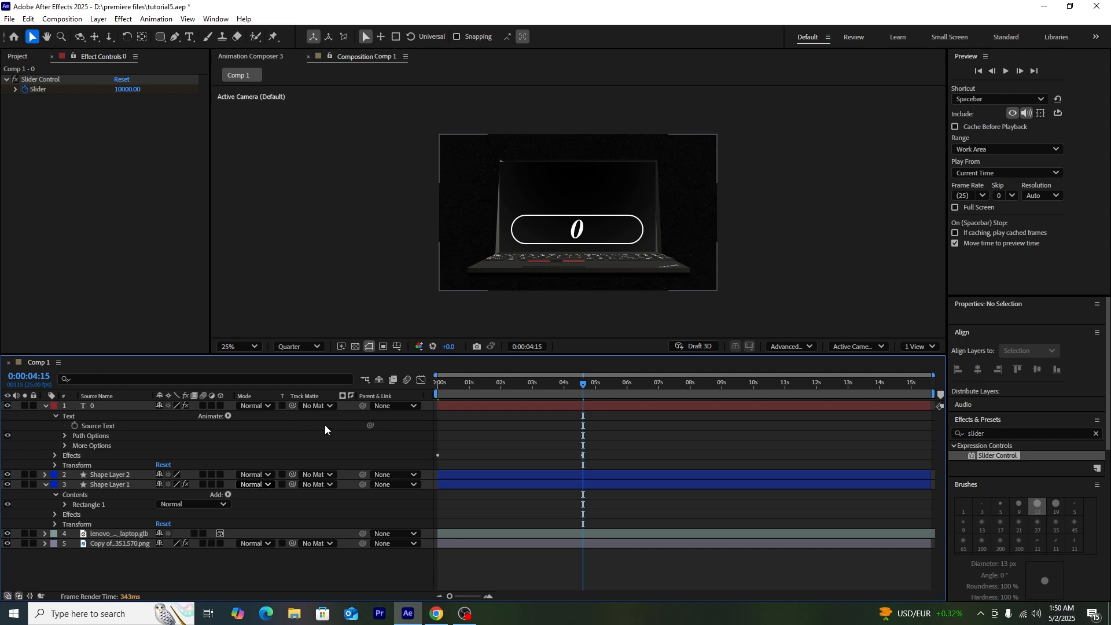
drag(370, 426, 41, 92)
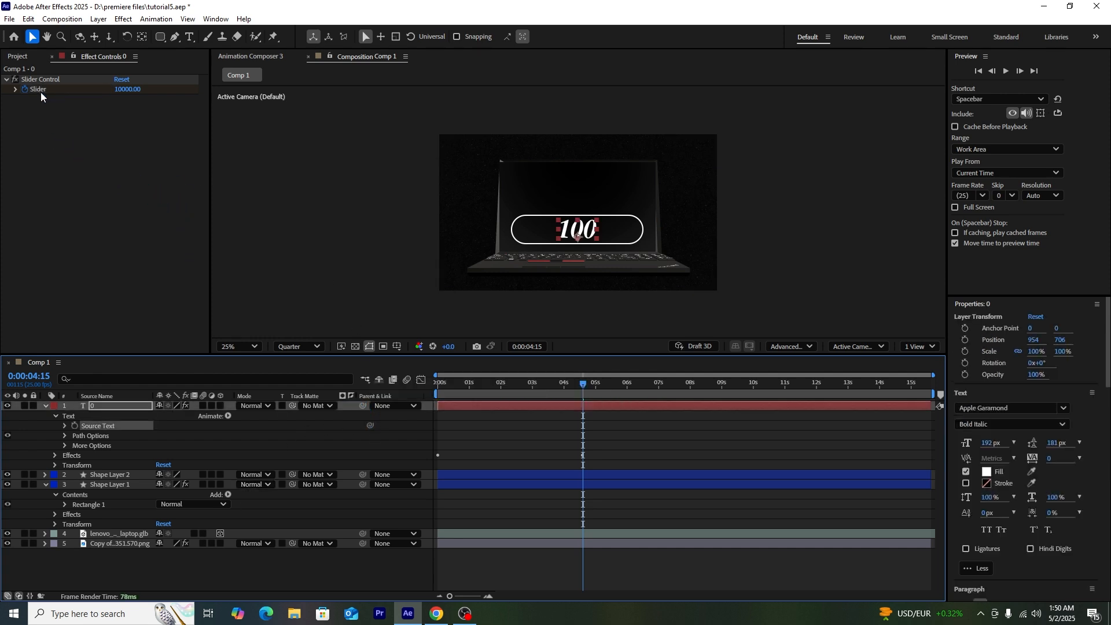
double_click(574, 229)
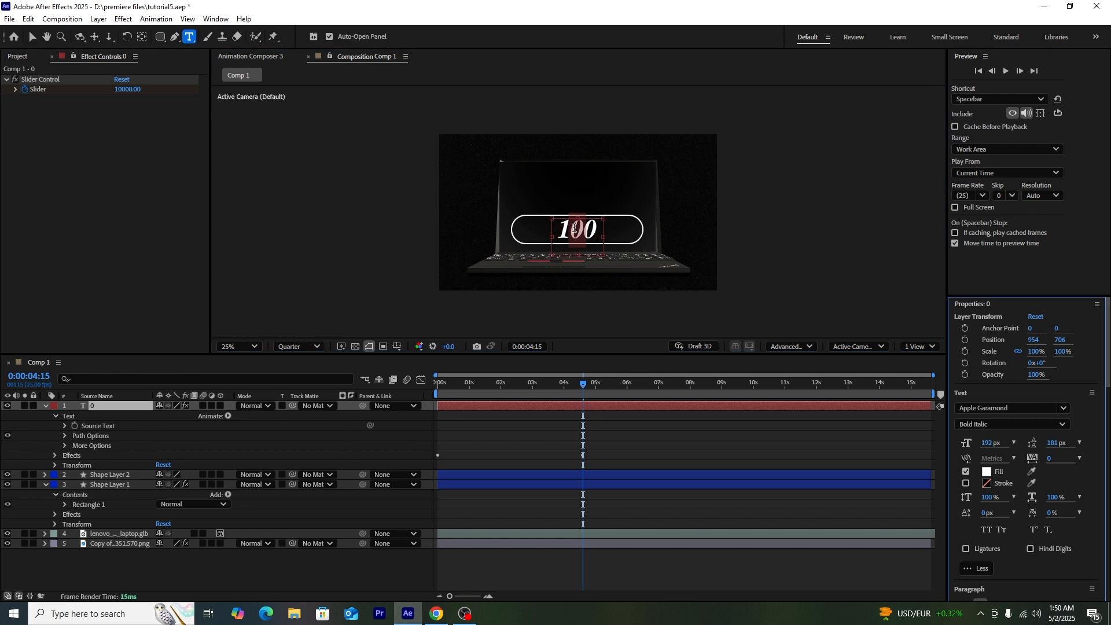
drag(604, 237, 625, 238)
drag(553, 239, 529, 238)
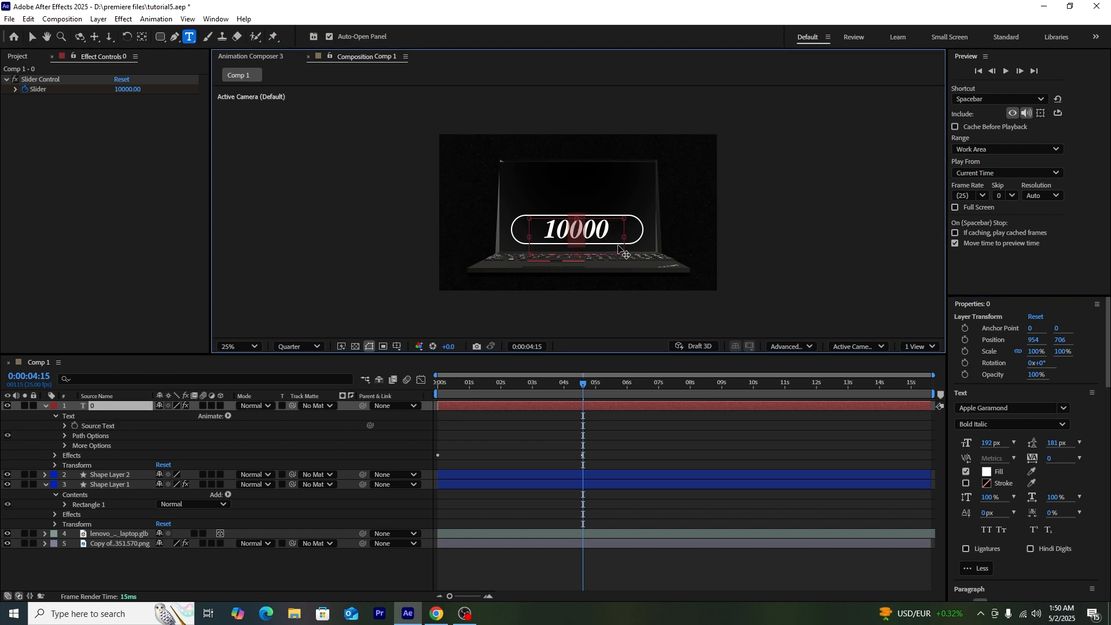
drag(625, 236, 635, 235)
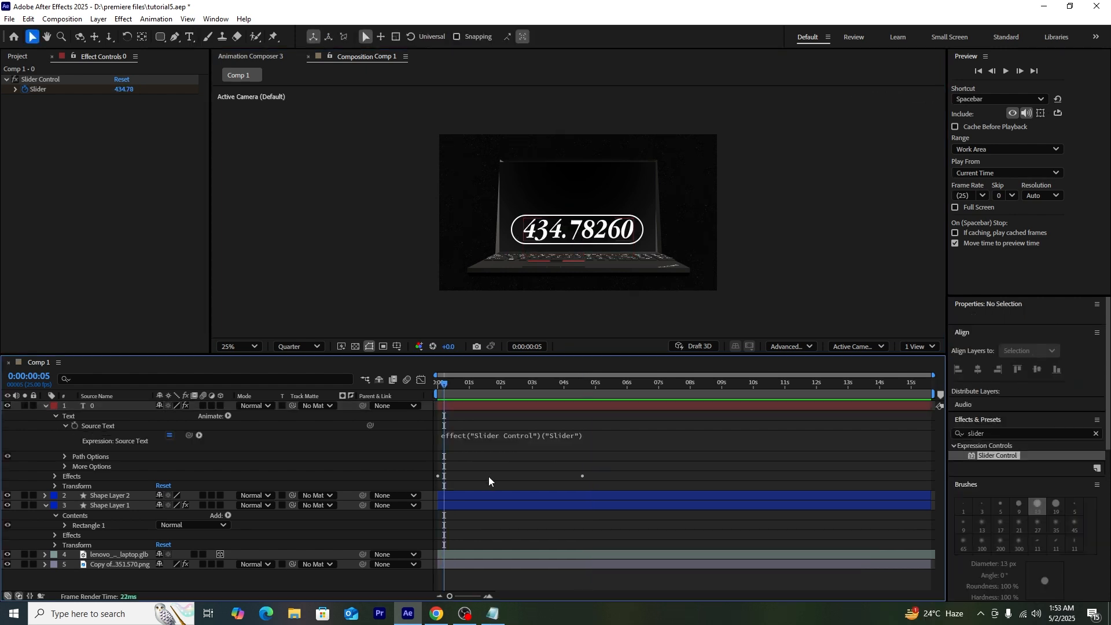
Step: Paste the comma-formatting expression into Source Text and preview the counting animation
click(506, 440)
key(ctrl+v)
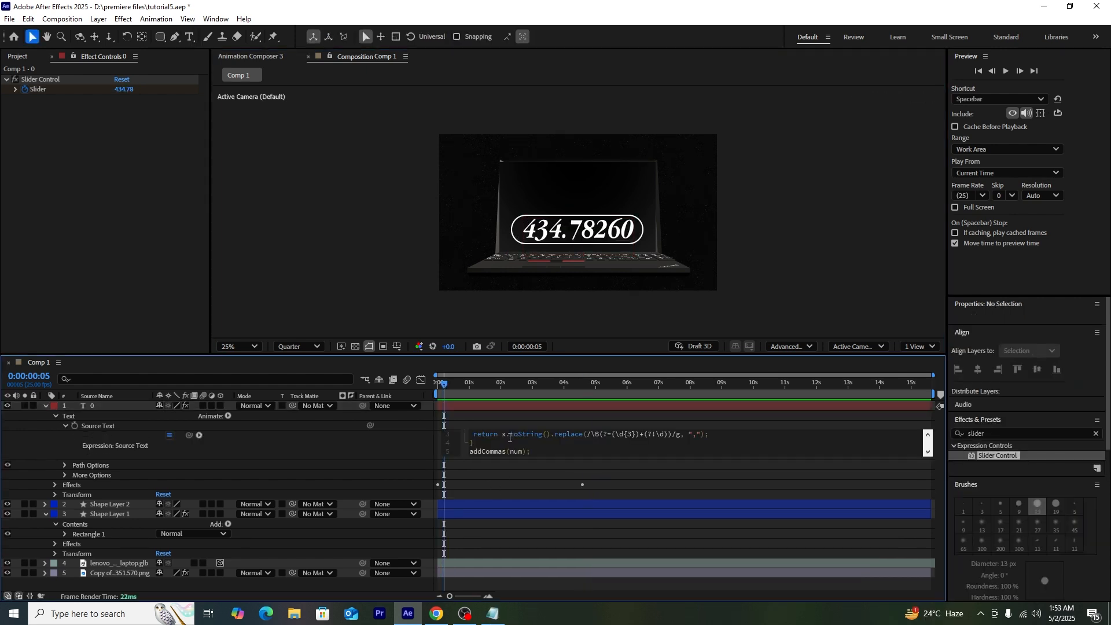
drag(549, 387, 397, 429)
key(space)
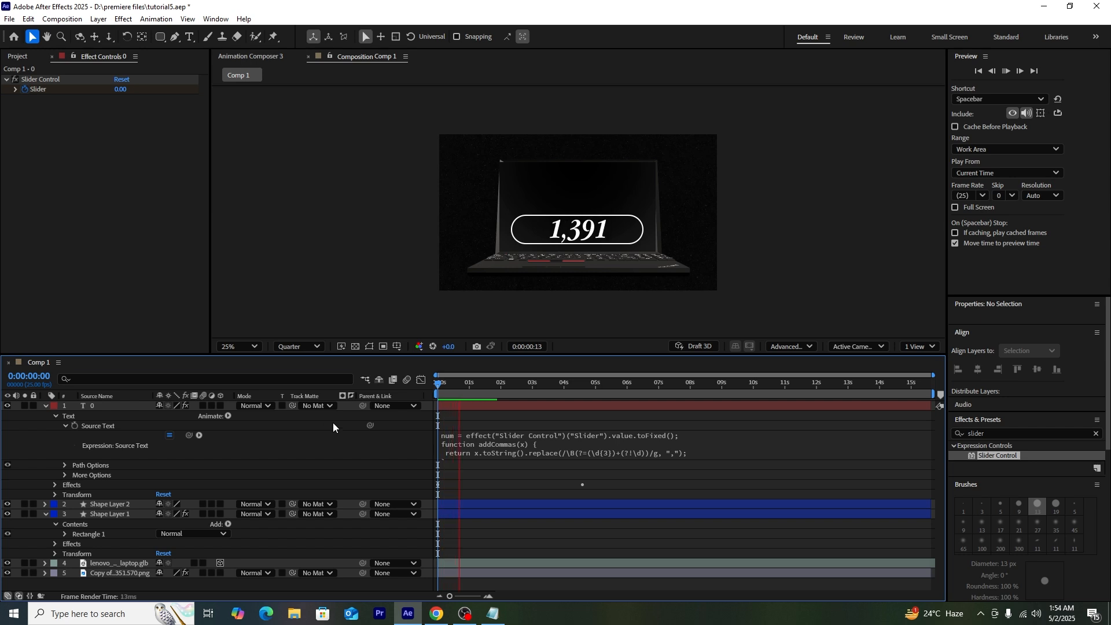
key(space)
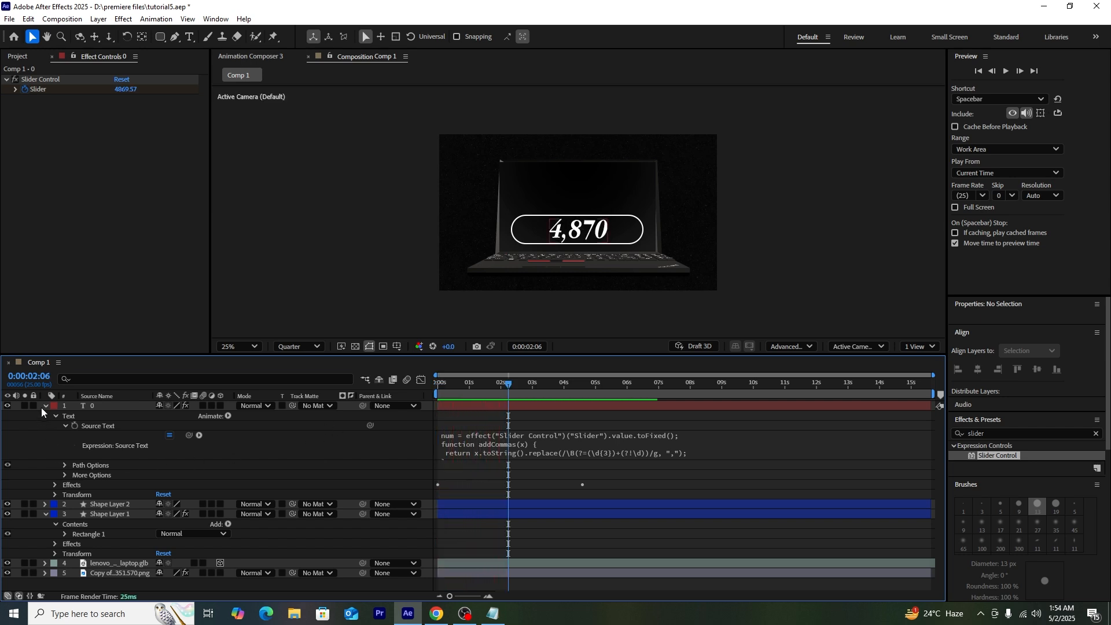
Step: Move the last Slider keyframe earlier and Easy Ease both Slider keyframes
click(45, 406)
click(95, 407)
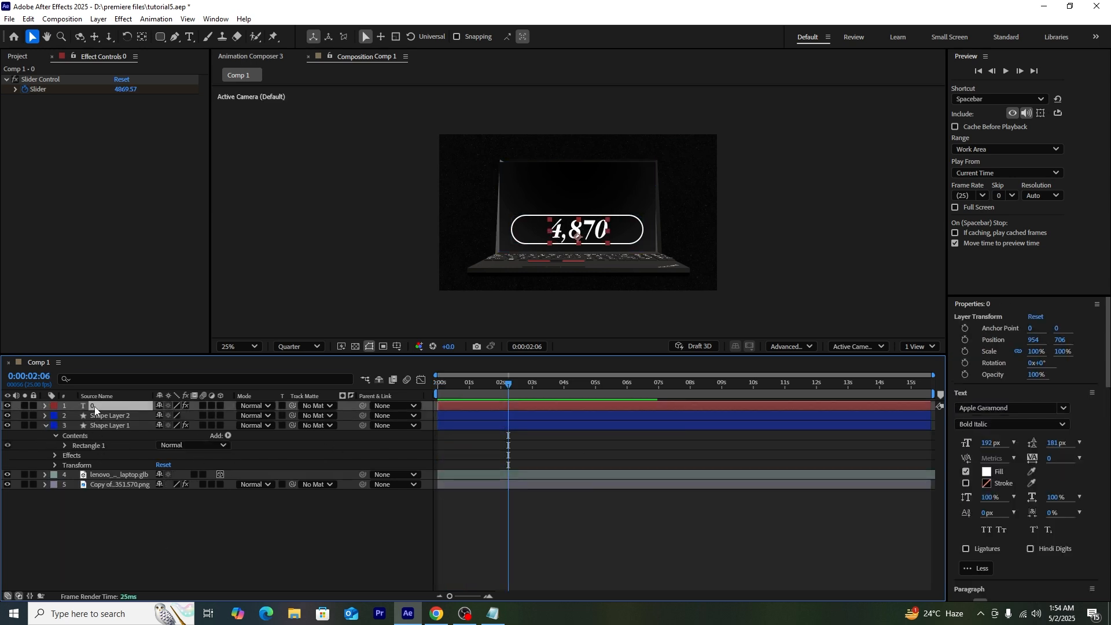
key(u)
drag(582, 426, 431, 437)
key(F9)
click(171, 554)
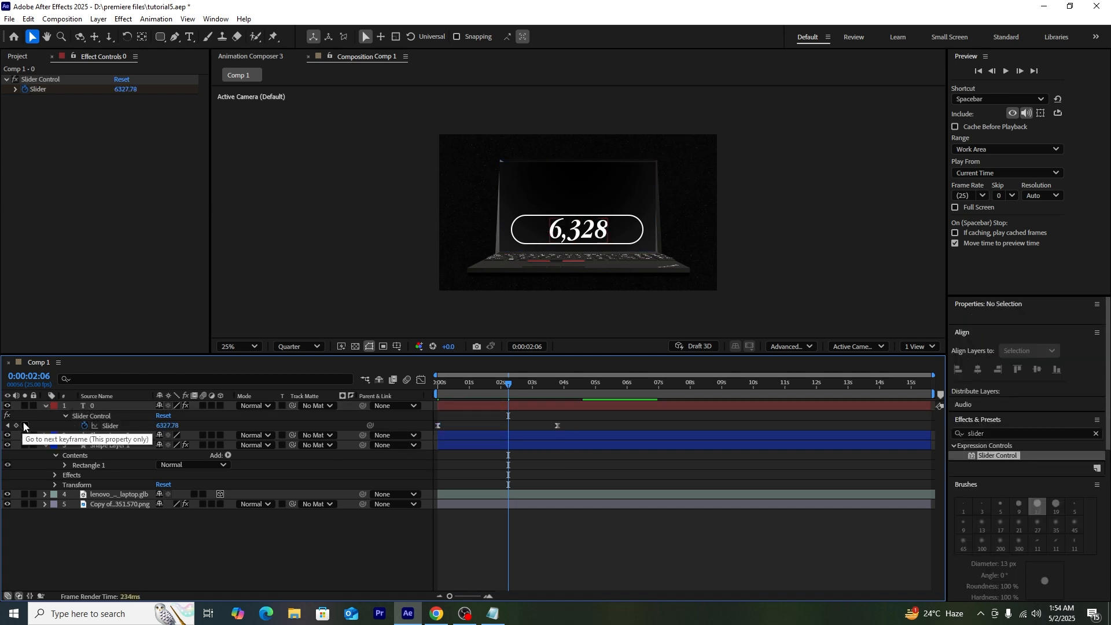
Step: Set the final Slider keyframe to 100000, then download the eye graphic from Canva as PNG
click(23, 424)
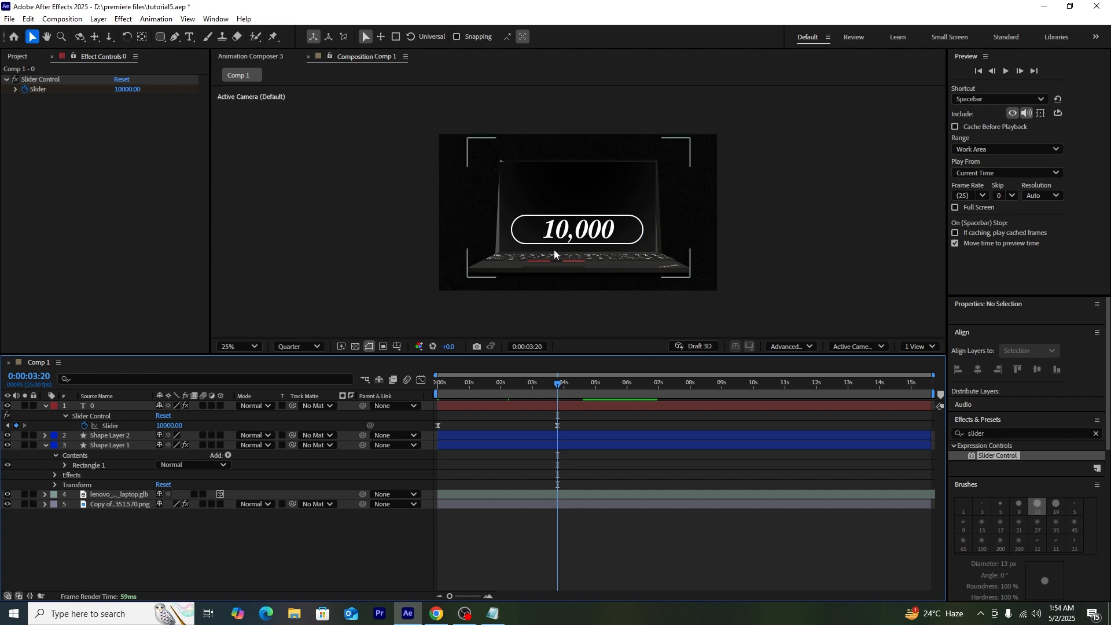
click(582, 233)
click(125, 89)
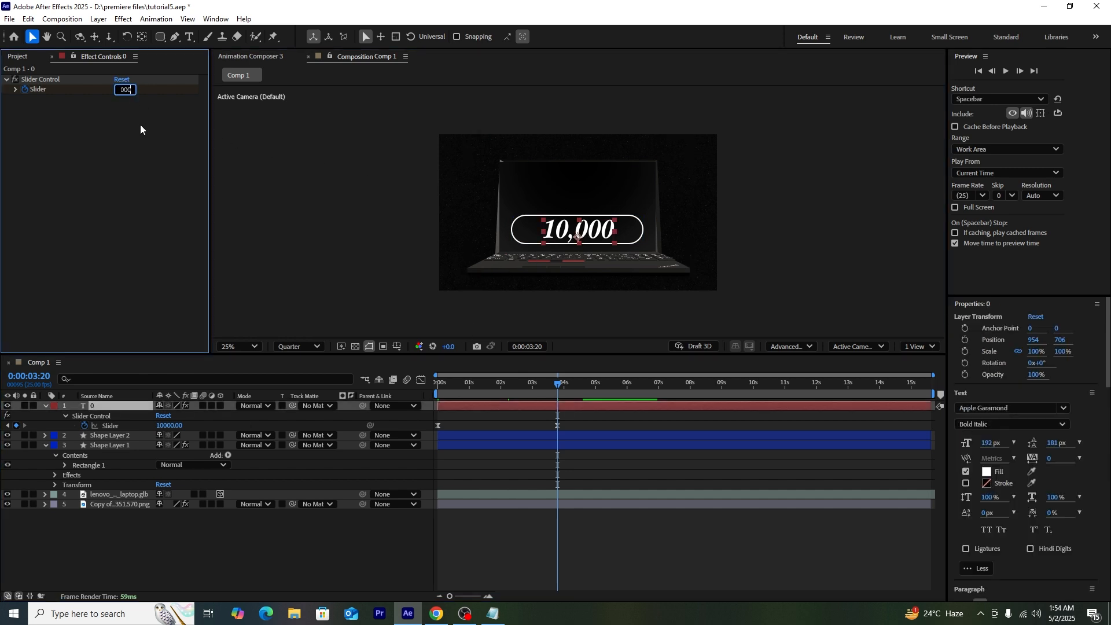
text(100000)
key(Return)
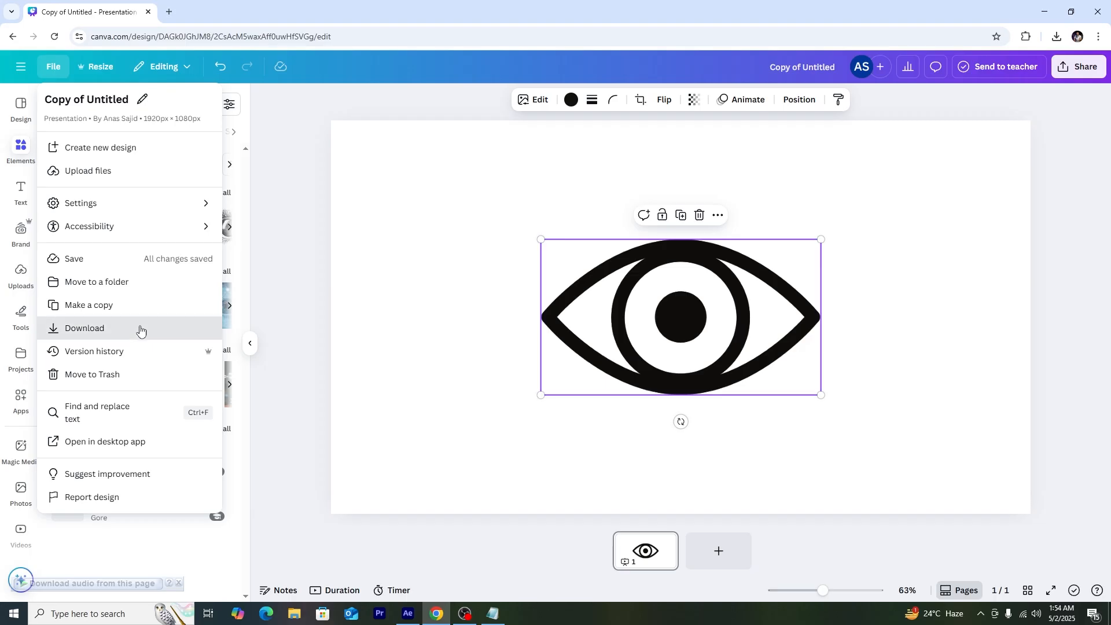
click(142, 327)
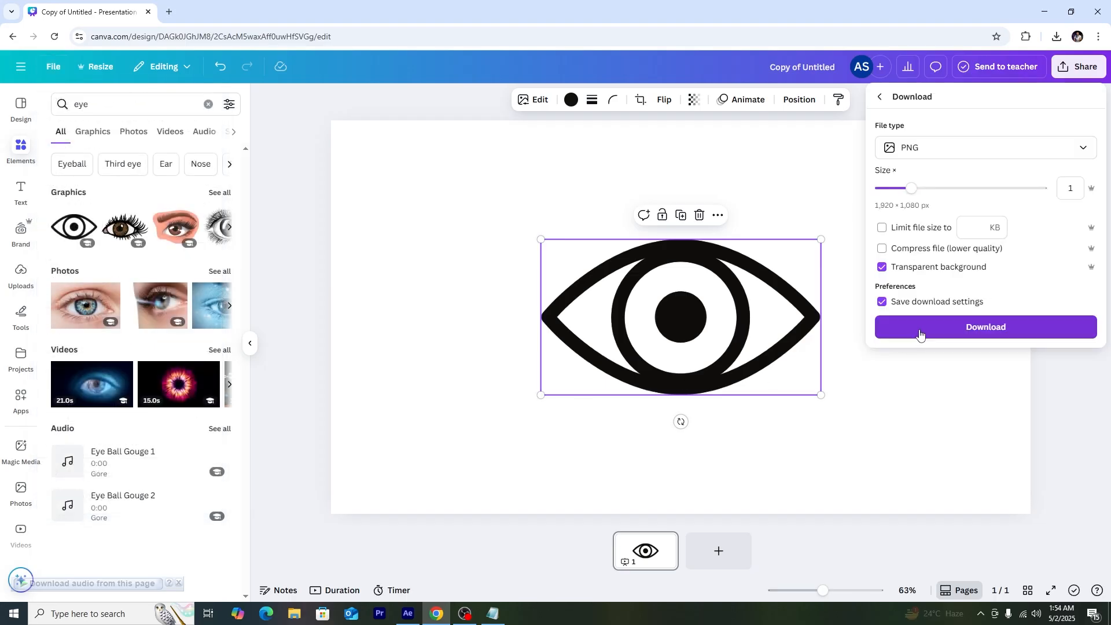
click(920, 327)
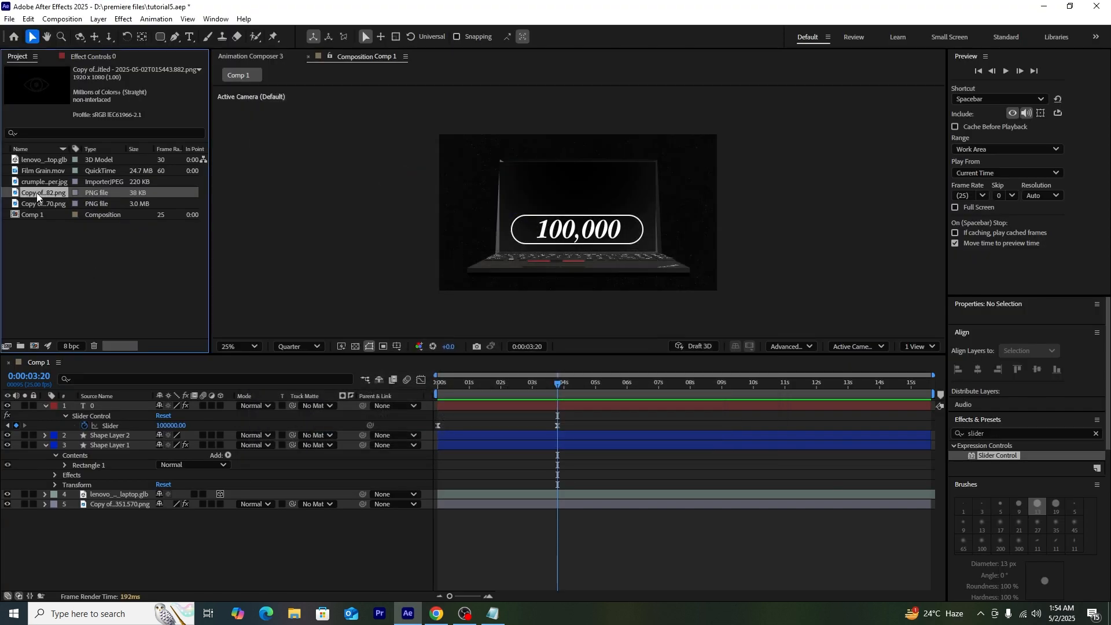
Step: Add the eye PNG above the counter at 52% scale and apply Gradient Ramp to it
drag(37, 197, 112, 404)
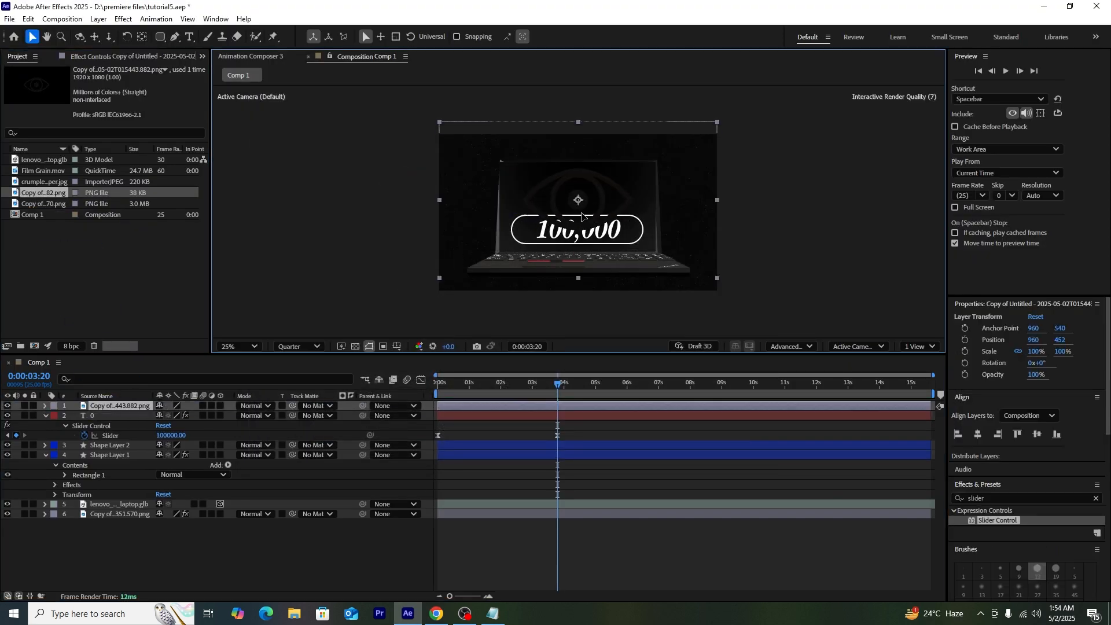
key(s)
click(1066, 498)
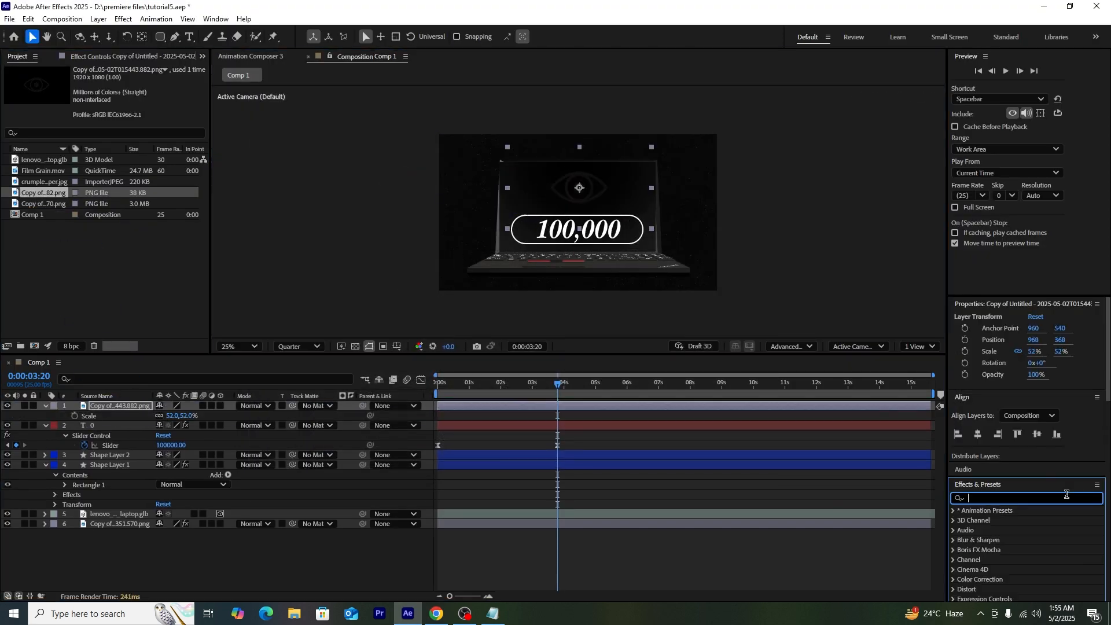
text(ramp)
drag(1001, 520, 110, 406)
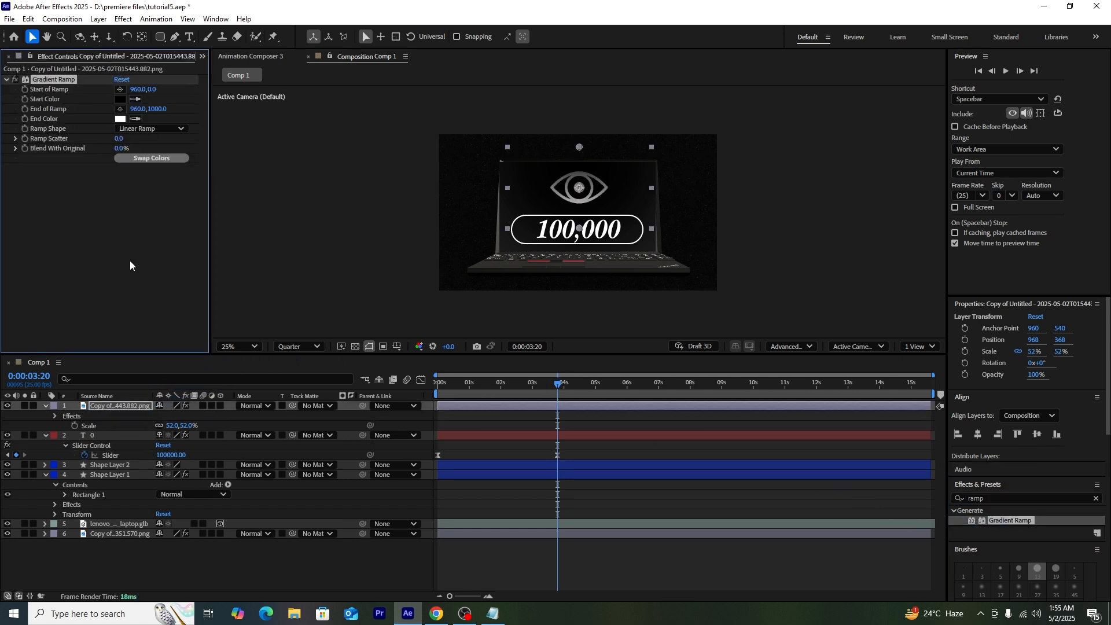
Step: Set the eye's ramp start colour to yellow and reposition the ramp start and end points
click(120, 99)
click(664, 198)
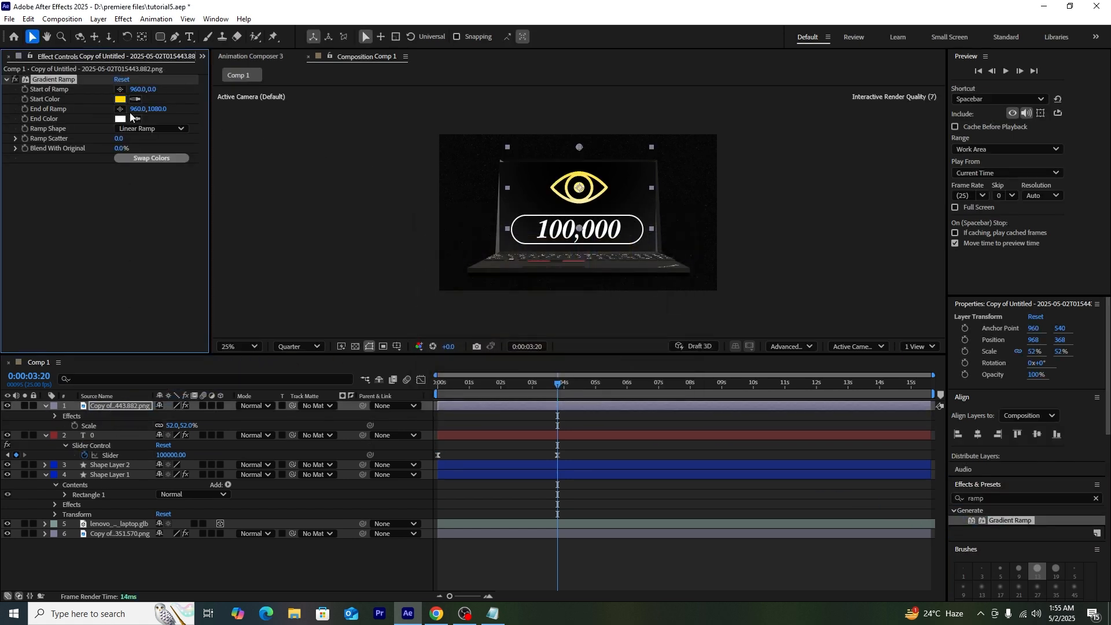
drag(158, 109, 56, 108)
drag(148, 91, 249, 111)
click(379, 219)
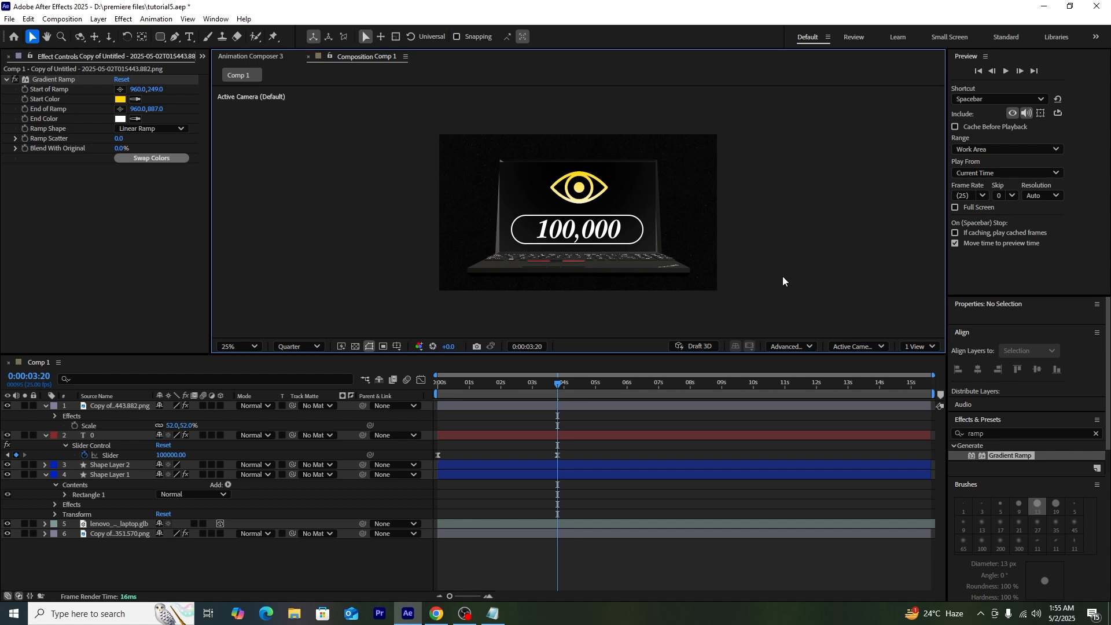
click(51, 79)
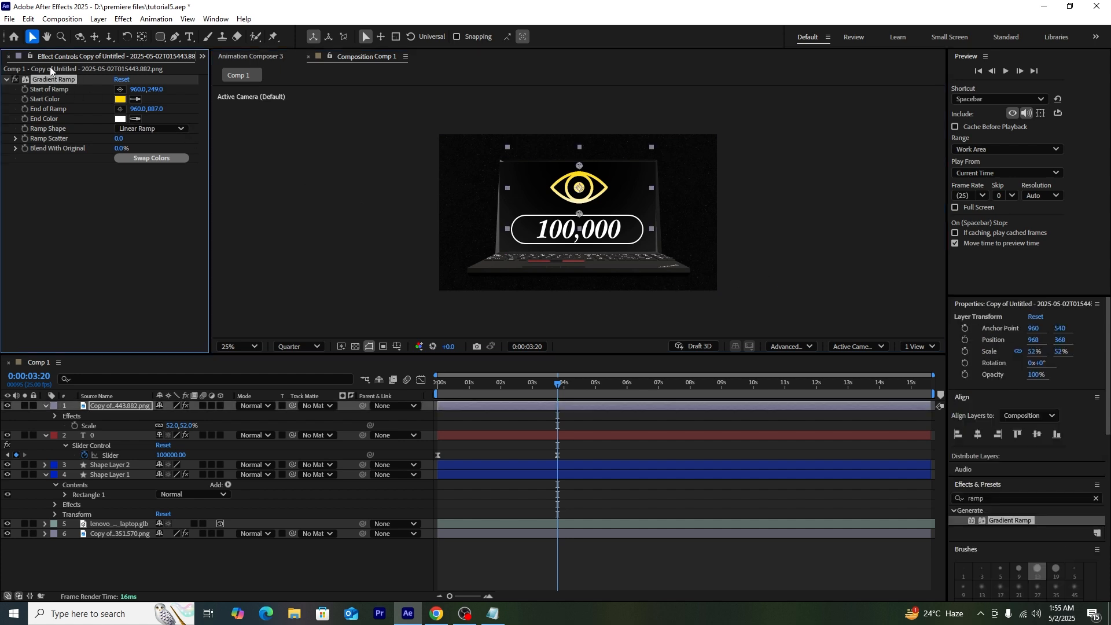
Step: Paste the eye's yellow-to-white Gradient Ramp onto Shape Layer 2 and preview from the start
click(110, 466)
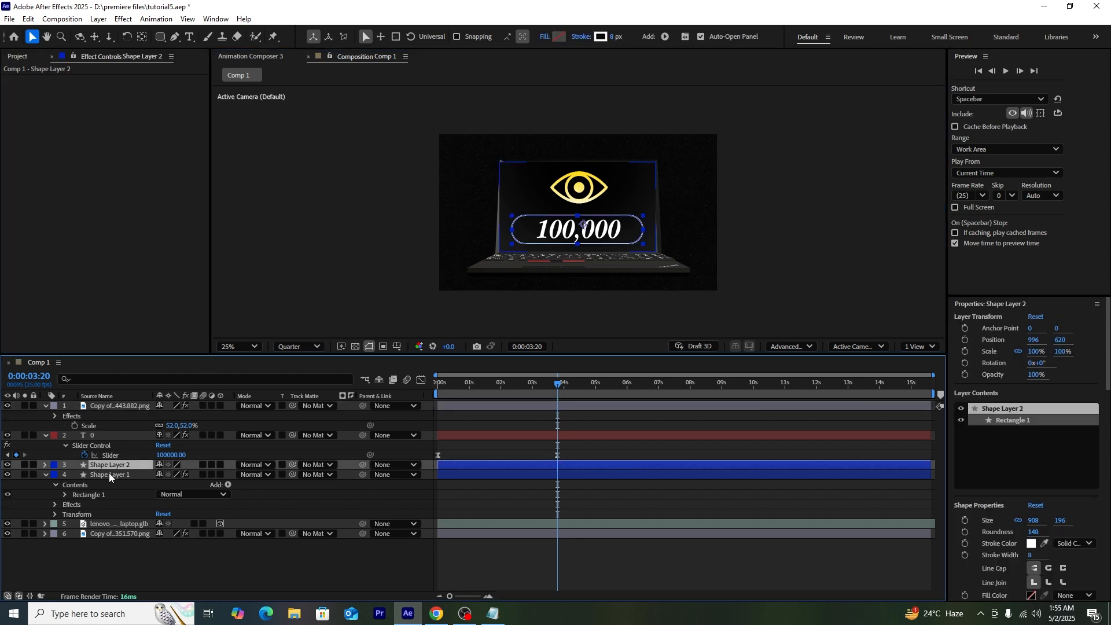
click(110, 475)
click(113, 467)
key(ctrl+alt+shift+e)
click(405, 238)
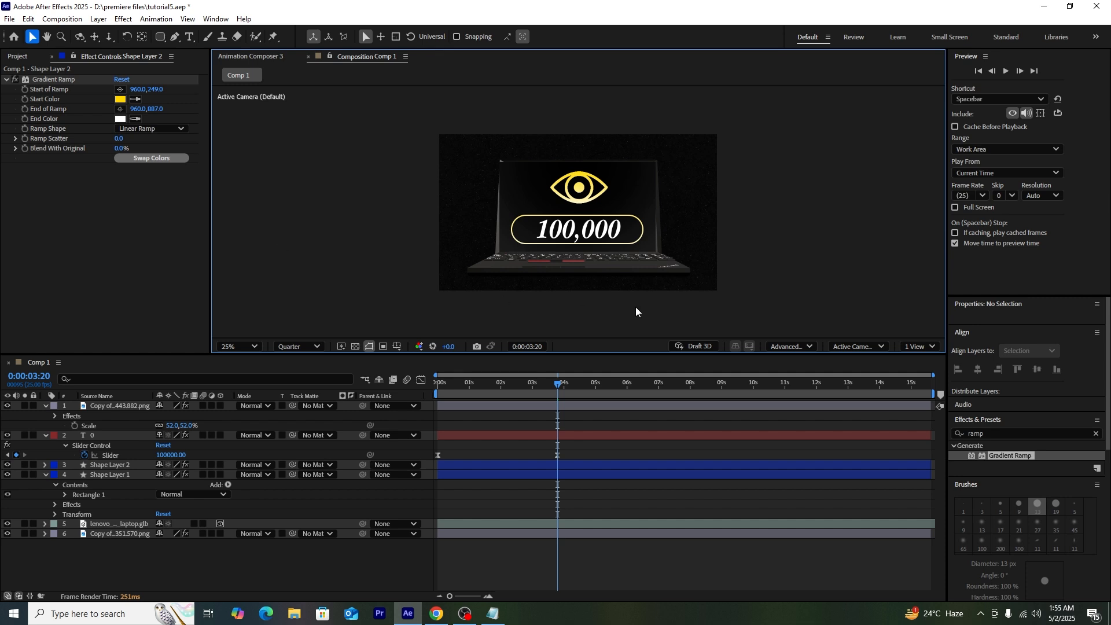
key(Home)
key(space)
key(space)
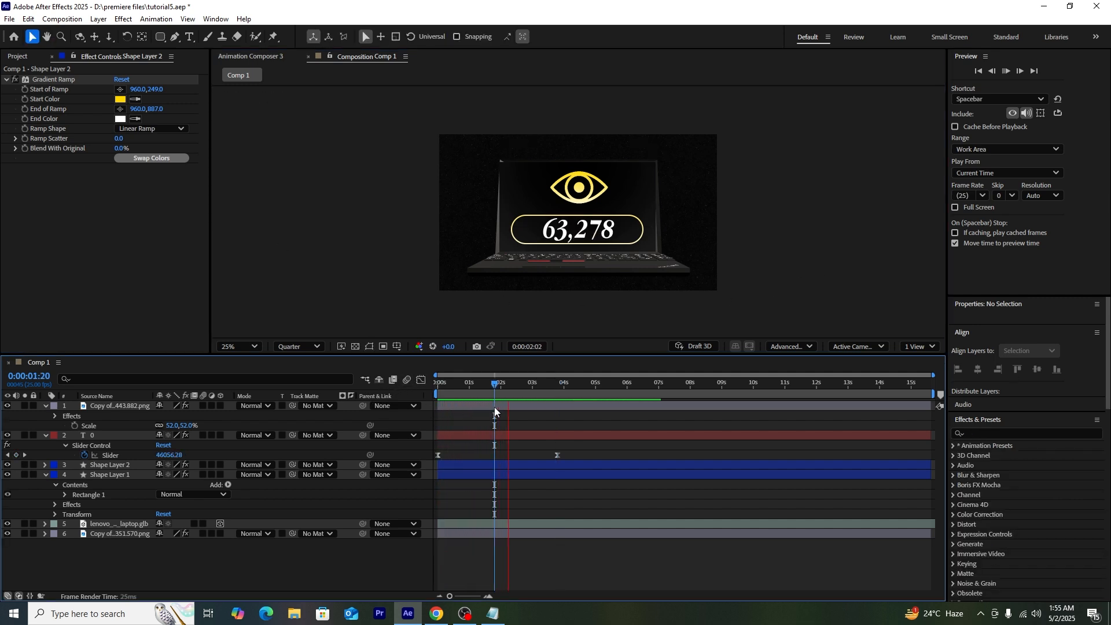
Step: Add Trim Paths to Shape Layer 2 and select its two End keyframes
click(228, 475)
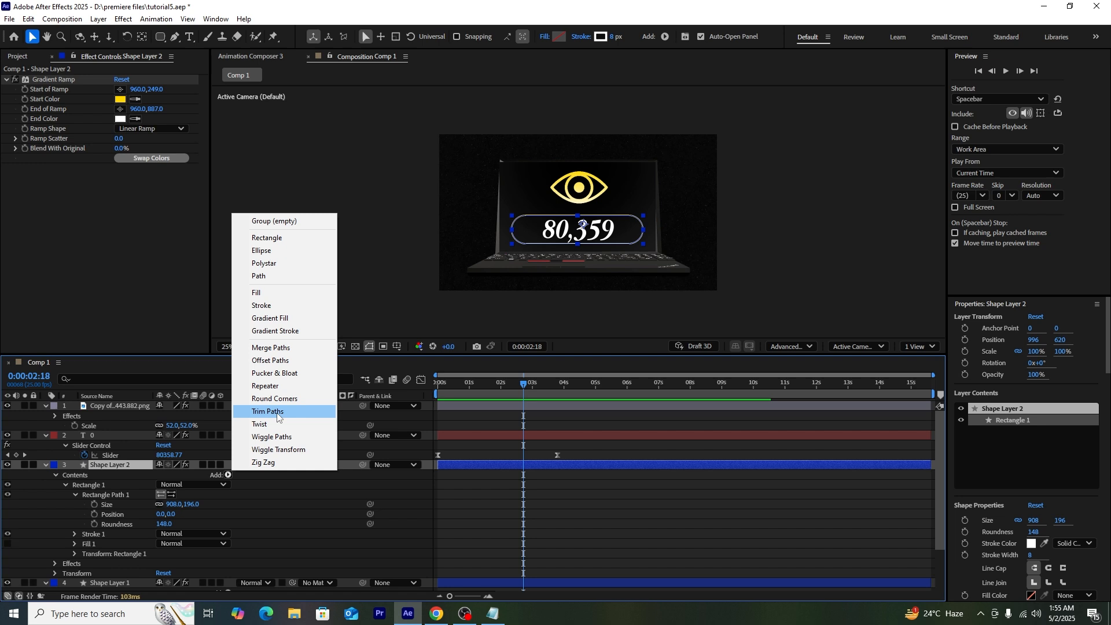
click(277, 411)
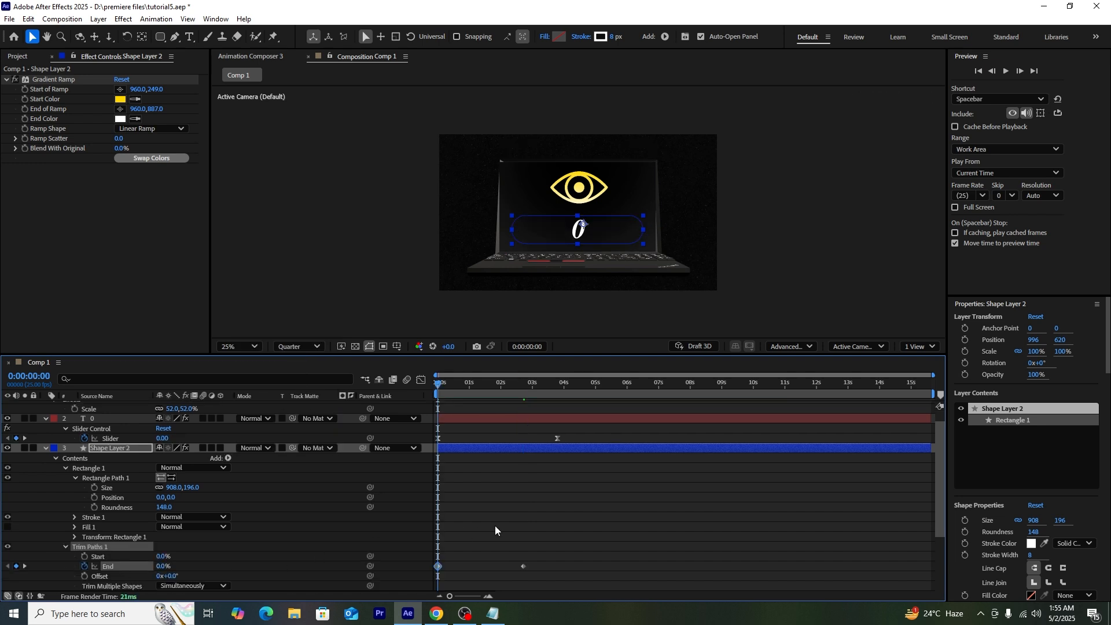
click(559, 550)
drag(540, 559, 397, 578)
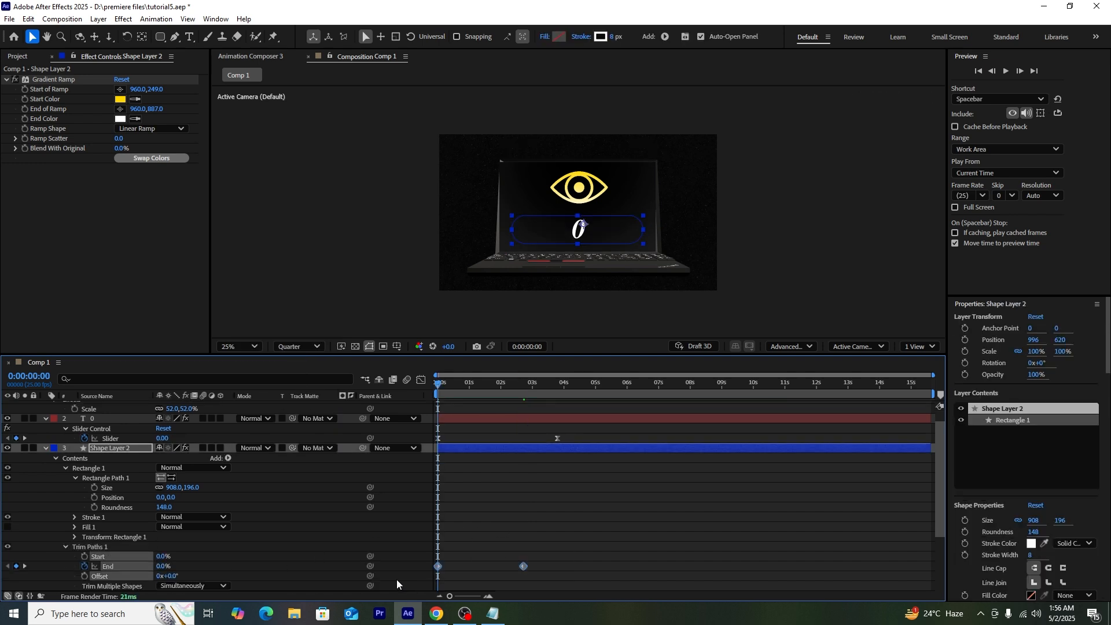
Step: Steepen the End curve's easing in the Graph Editor and preview the outline reveal
click(420, 380)
drag(549, 518, 485, 573)
drag(509, 560, 481, 561)
click(422, 381)
key(space)
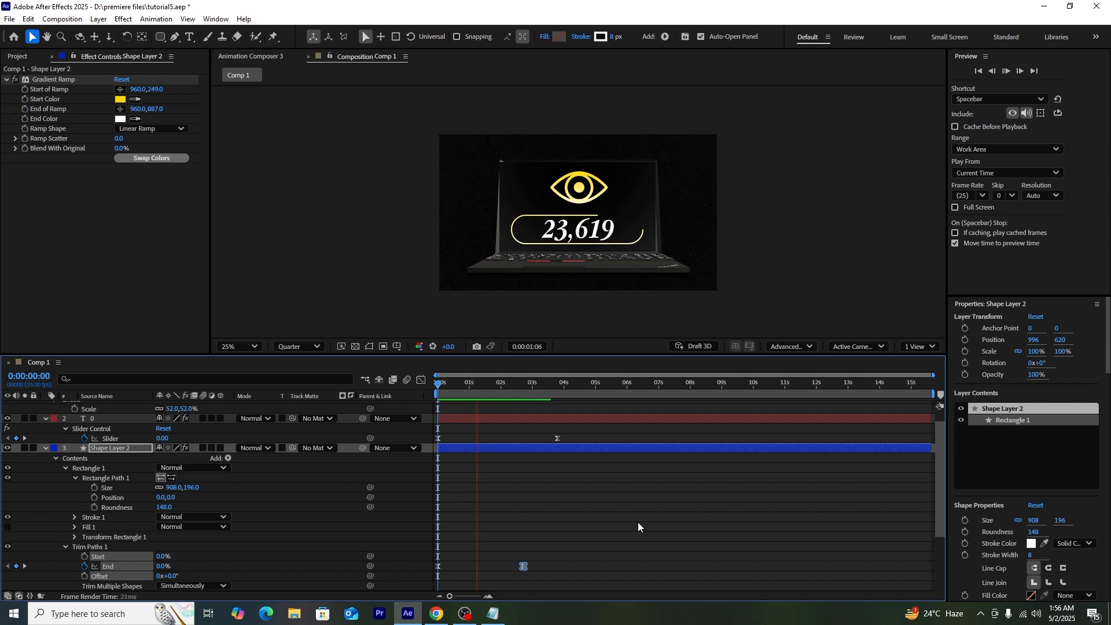
key(space)
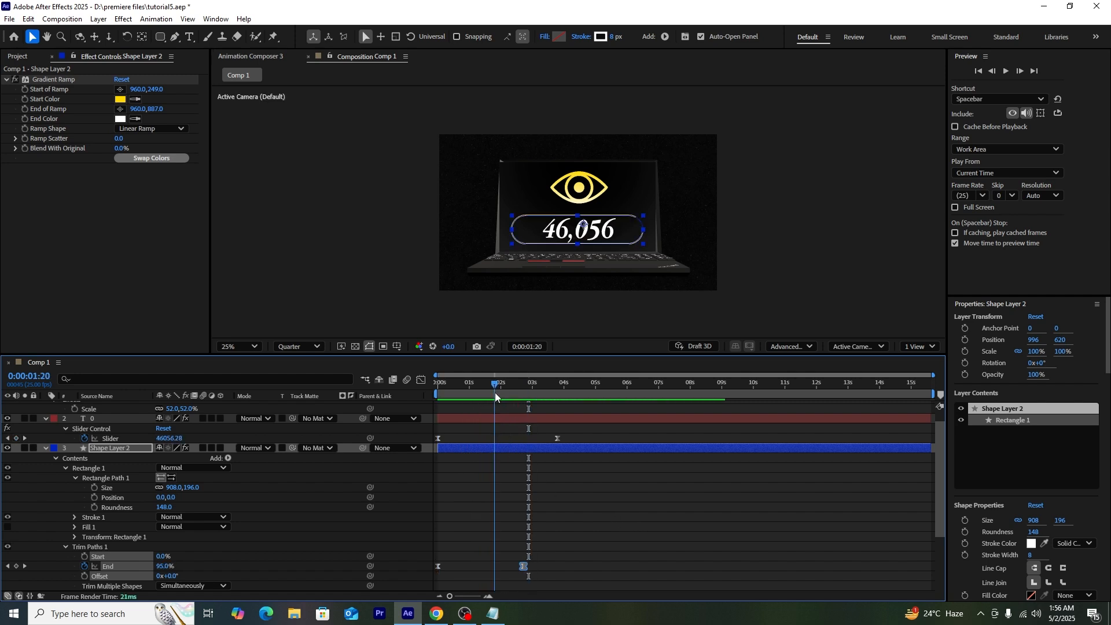
click(43, 450)
click(123, 551)
Step: Rename the top layer to 'eye'
click(110, 437)
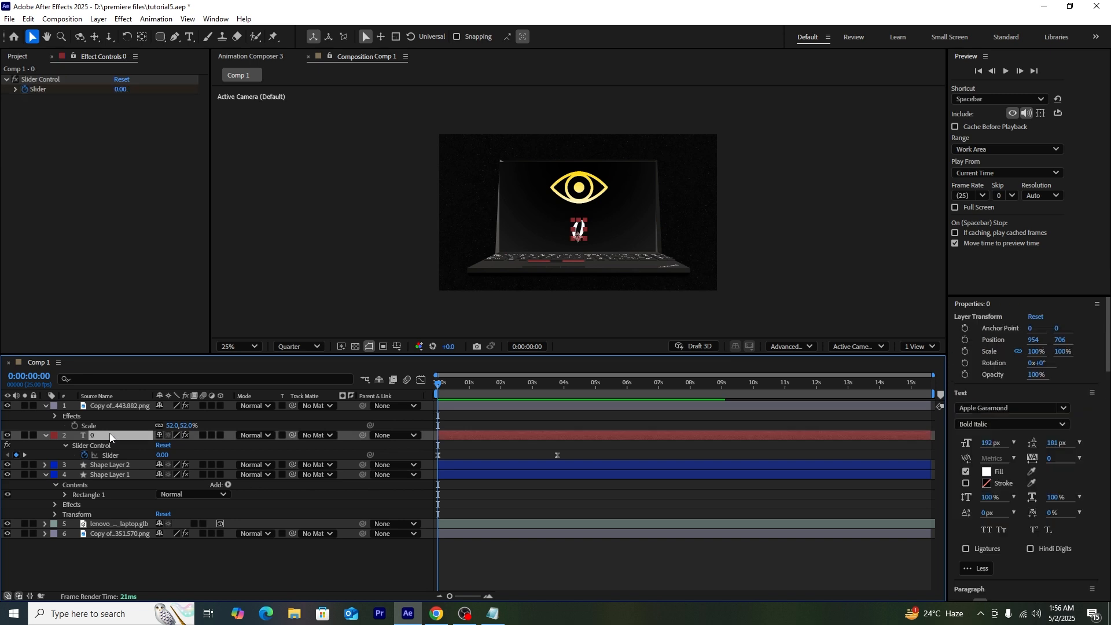
right_click(128, 407)
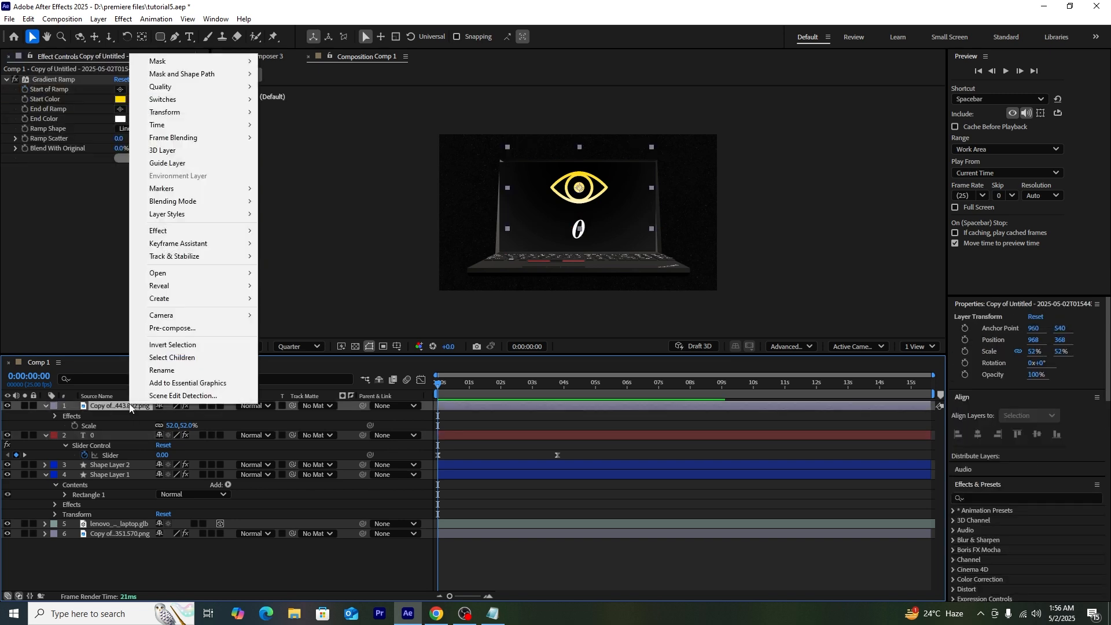
click(165, 371)
text(eye)
click(152, 555)
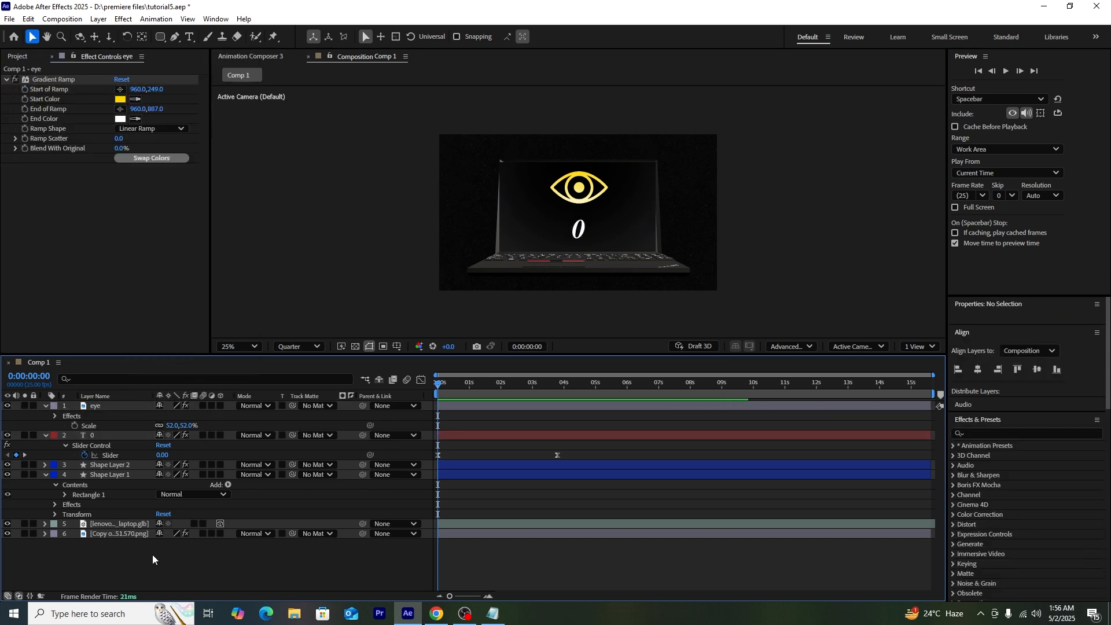
Step: Keyframe the counter's Opacity from 0% at 0s to 100% near 0.8s, then preview the fade
click(105, 435)
key(Return)
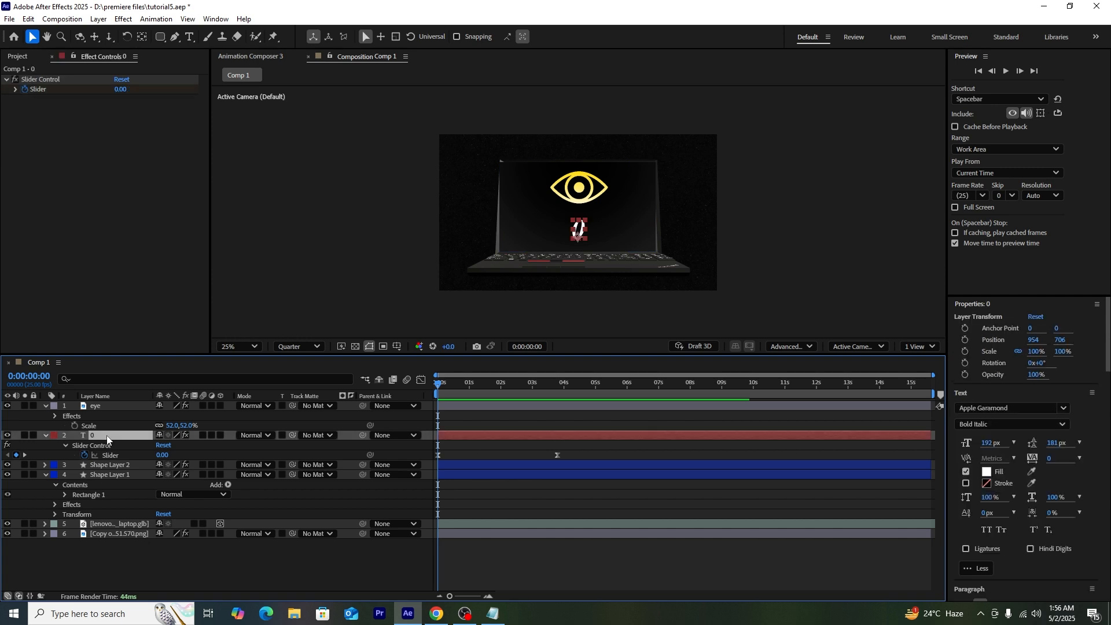
key(t)
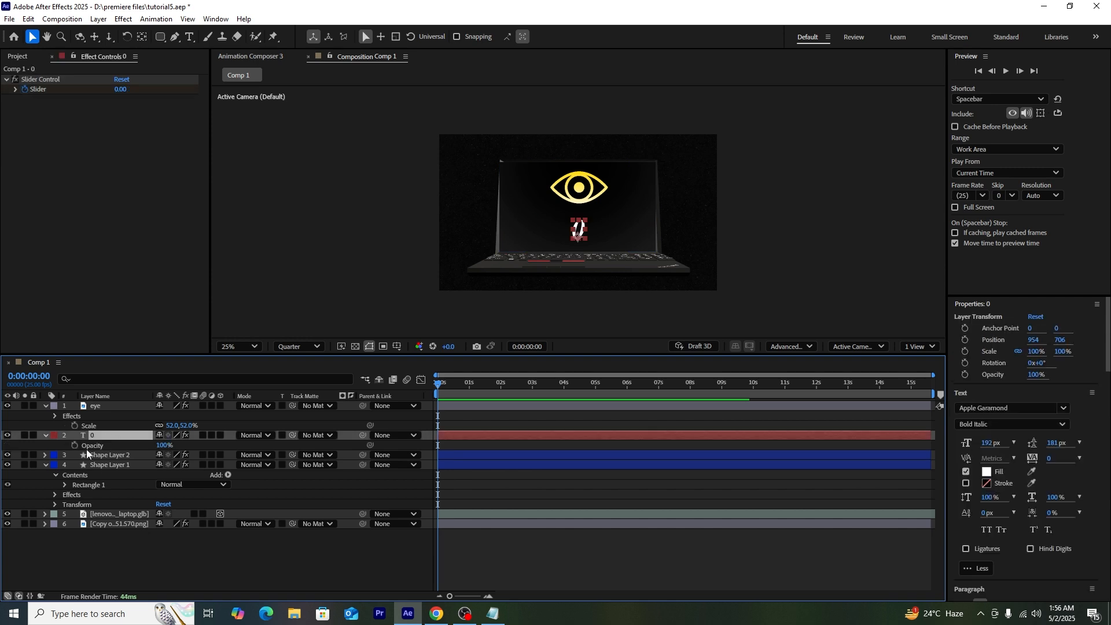
click(76, 446)
drag(438, 446, 462, 446)
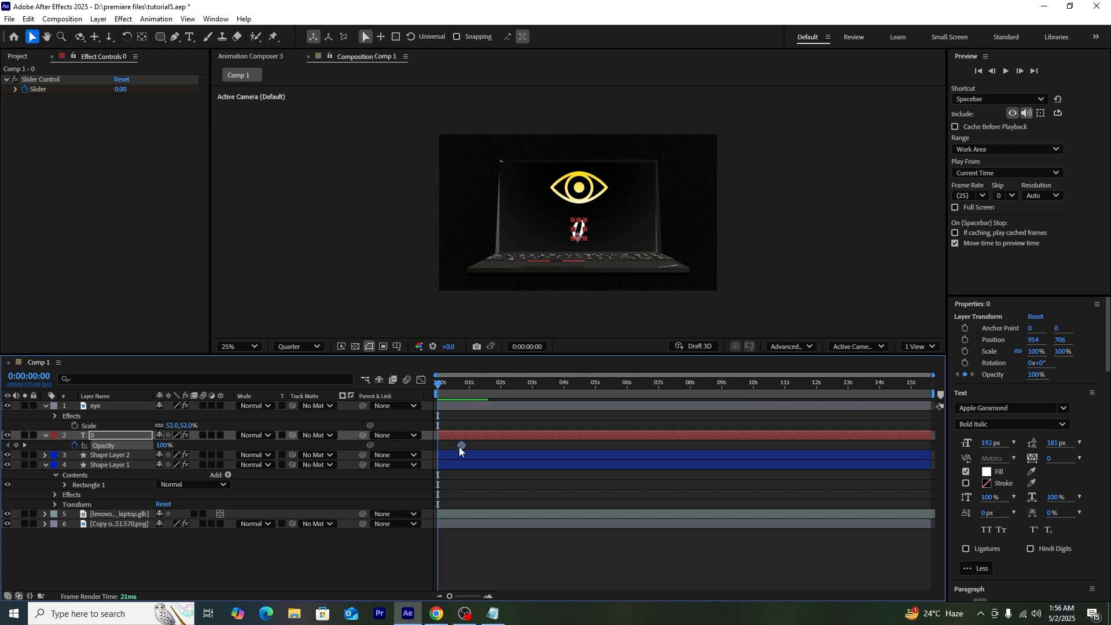
click(165, 446)
text(0)
key(Return)
key(space)
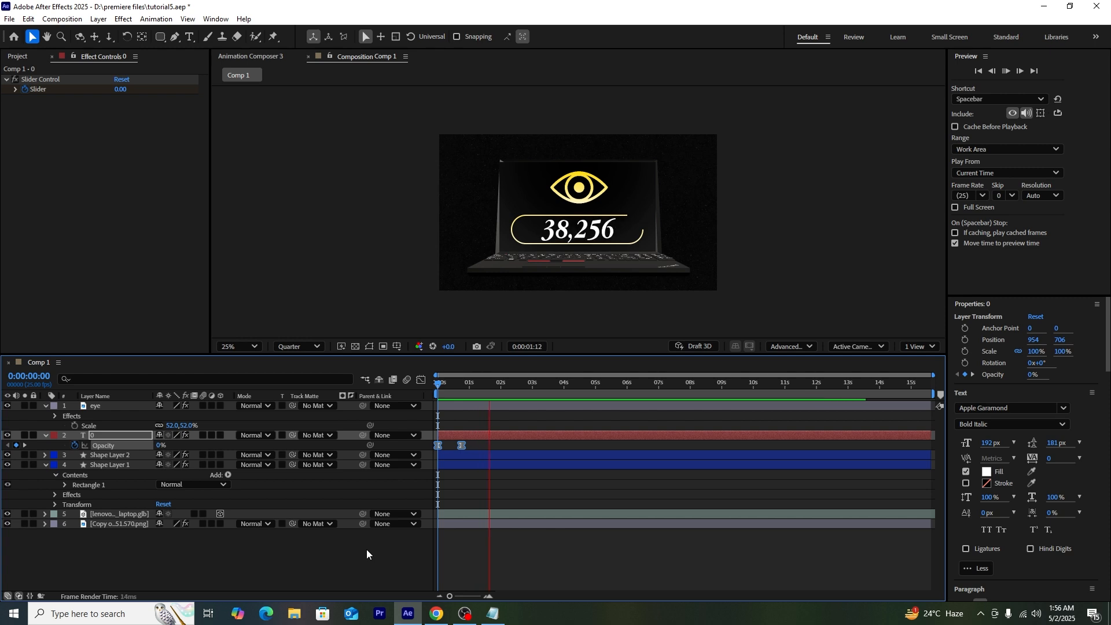
key(space)
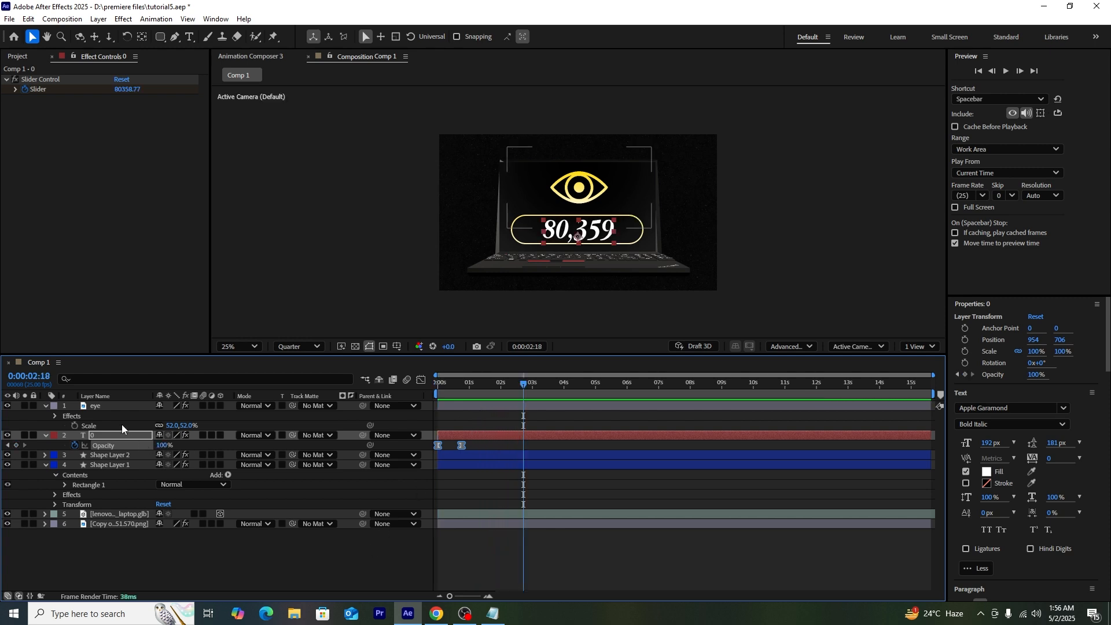
Step: Keyframe the eye's Scale from 0% at the start up to 52% at 2:18
click(109, 409)
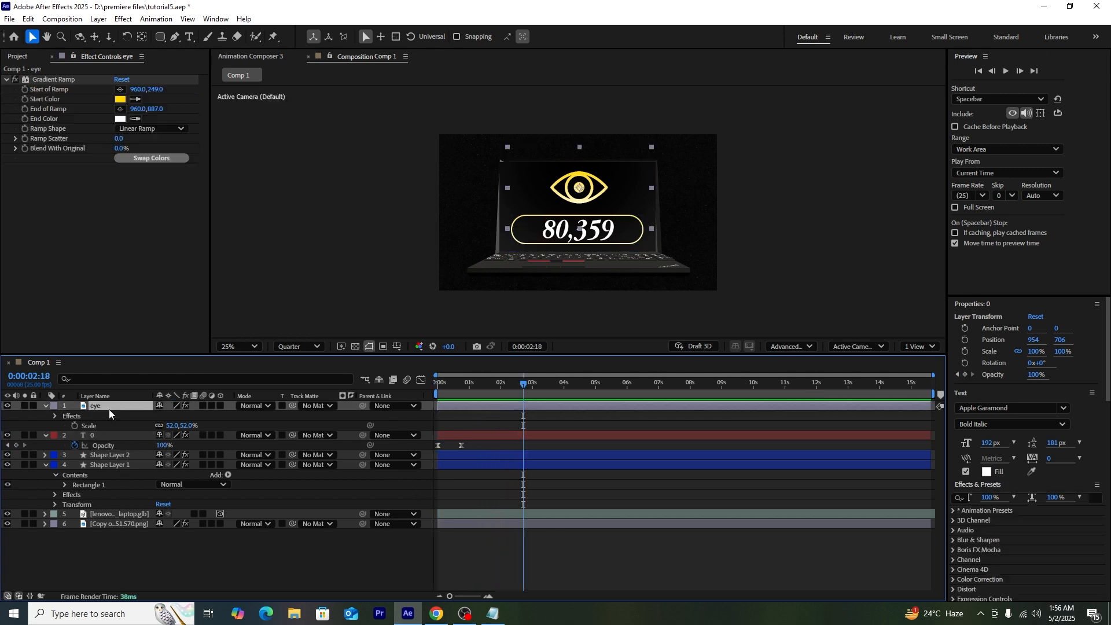
click(74, 426)
drag(485, 386, 433, 389)
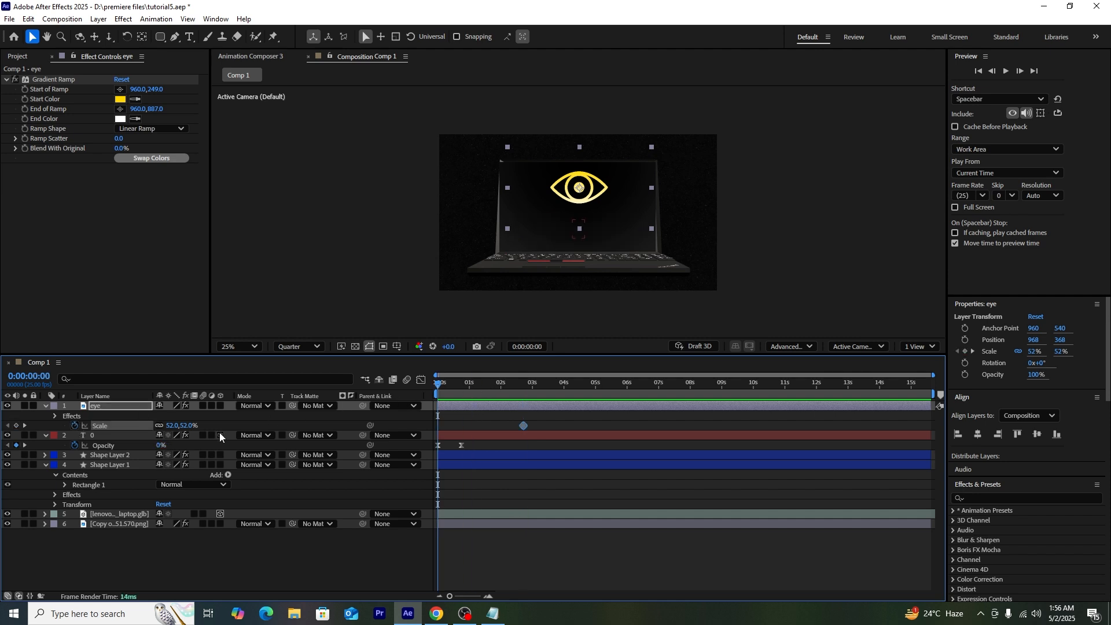
click(181, 427)
key(Return)
Step: Turn on motion blur, Easy Ease both scale keyframes and strengthen the ease in the speed graph
drag(203, 423, 203, 464)
drag(556, 418, 404, 434)
key(F9)
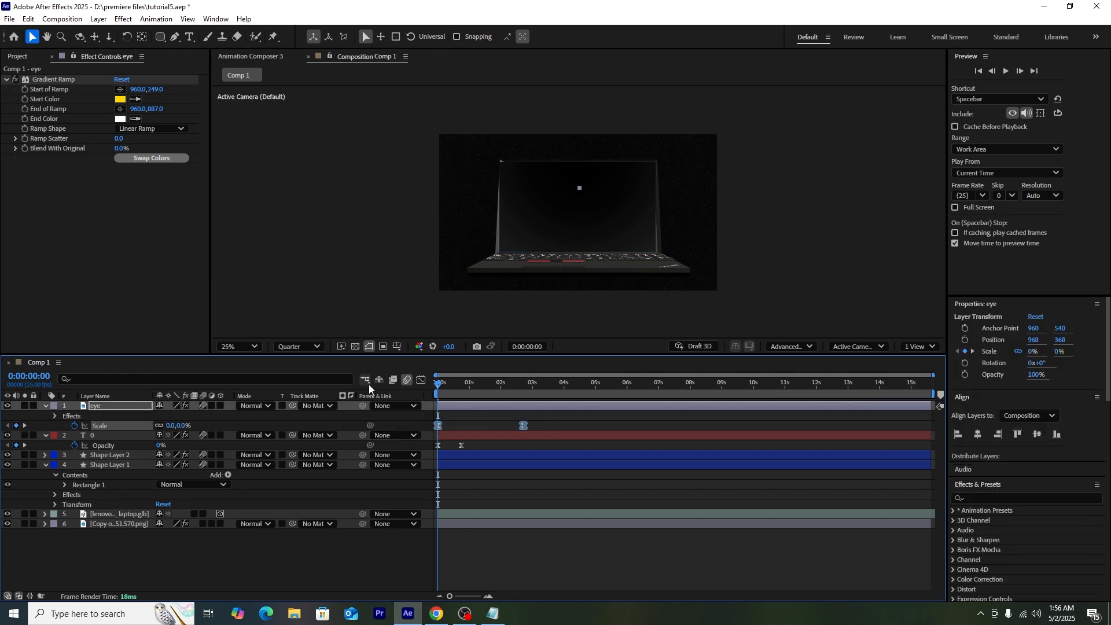
click(421, 380)
drag(507, 562, 458, 561)
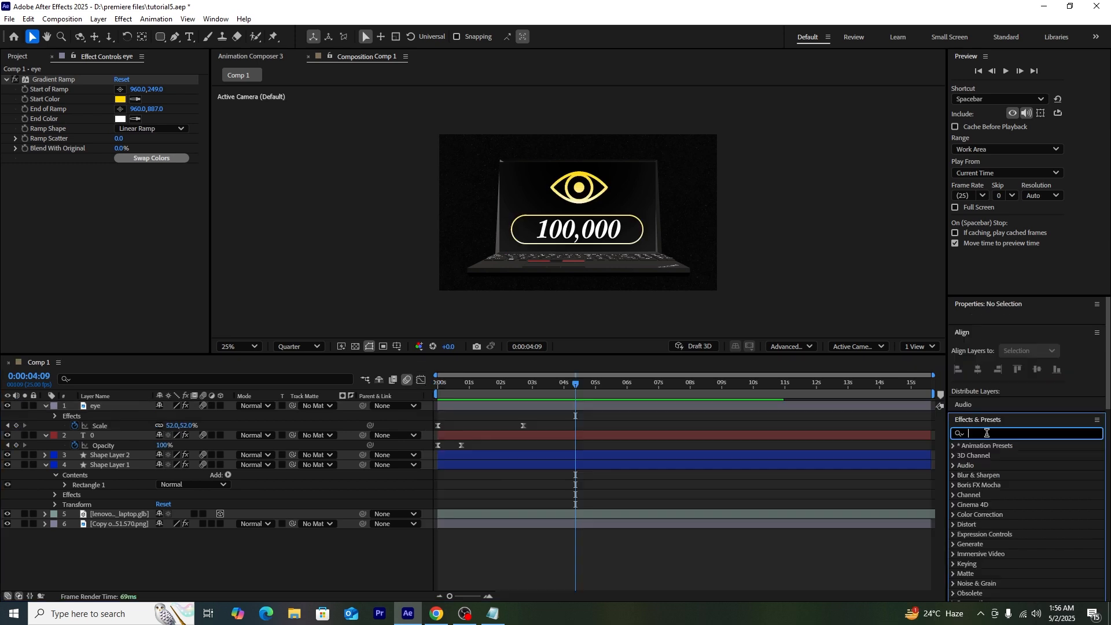
Step: Apply Deep Glow 2 to the counter layer with Radius 543 and Exposure 0.10
text(dee)
drag(989, 485, 103, 437)
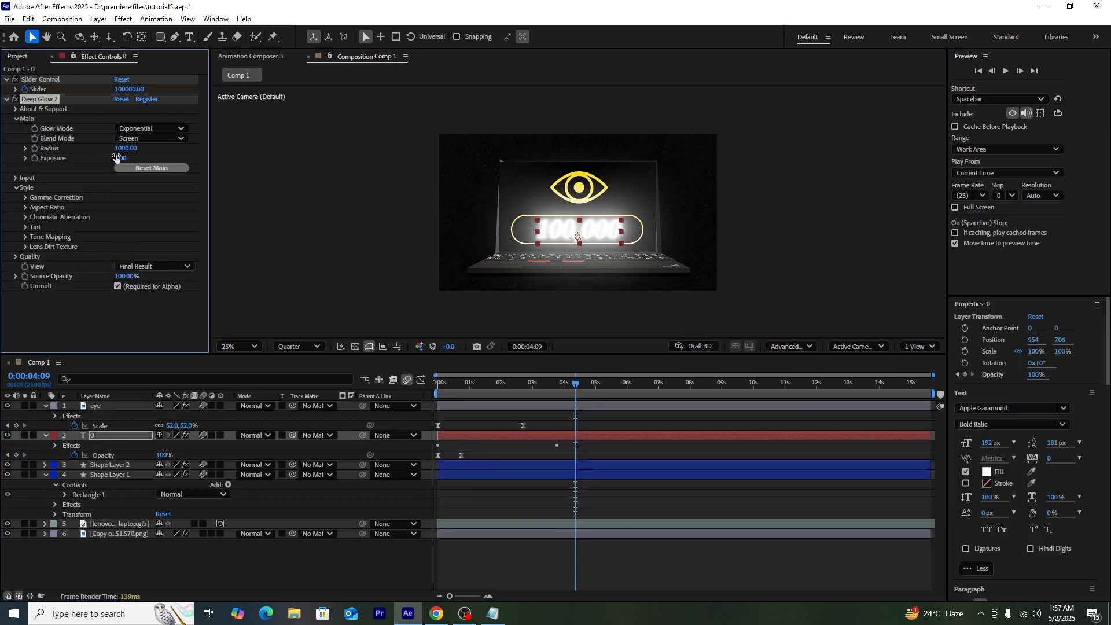
drag(96, 158, 2, 159)
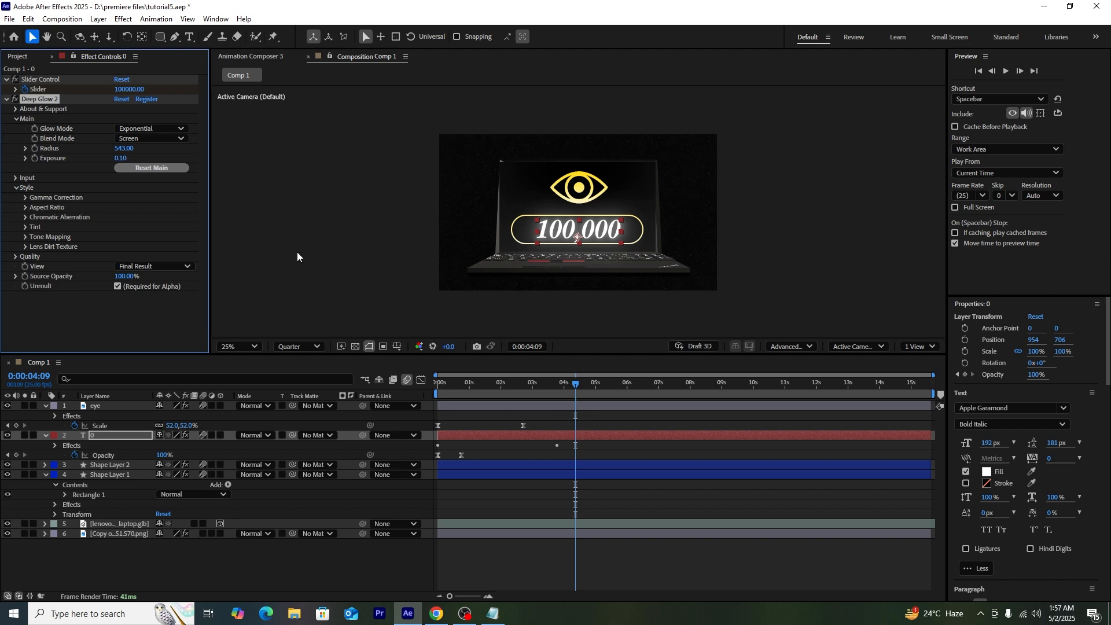
click(358, 280)
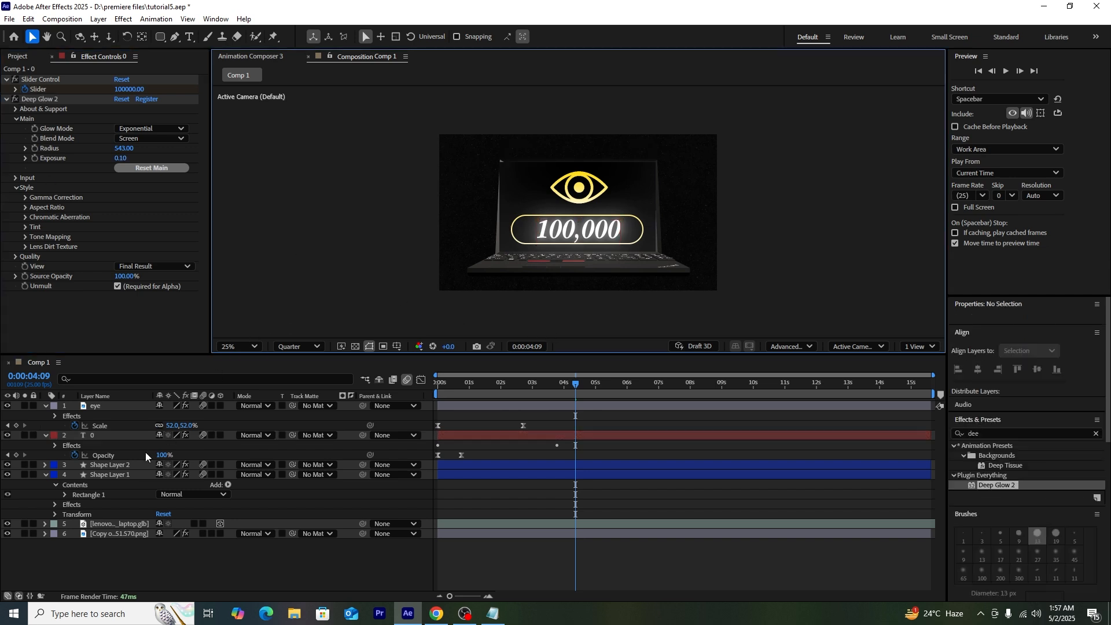
drag(516, 387, 680, 405)
Step: Pre-compose the eye, counter and Shape Layer 1 layers into Pre-comp 1
click(578, 384)
drag(578, 384, 837, 405)
click(805, 475)
shift+click(119, 404)
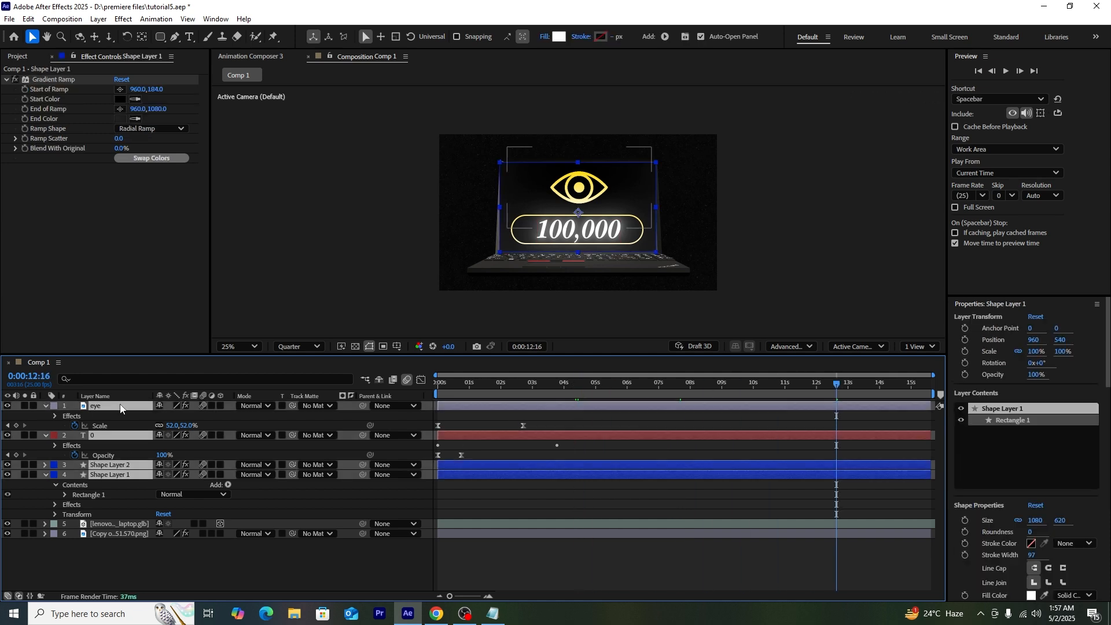
right_click(120, 404)
click(162, 329)
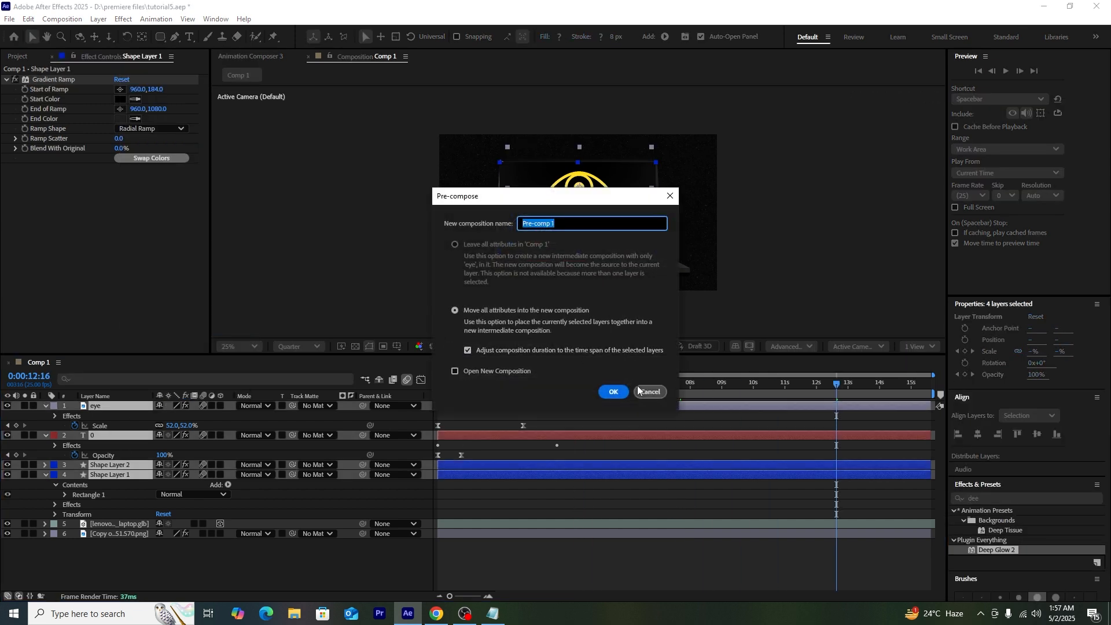
click(612, 391)
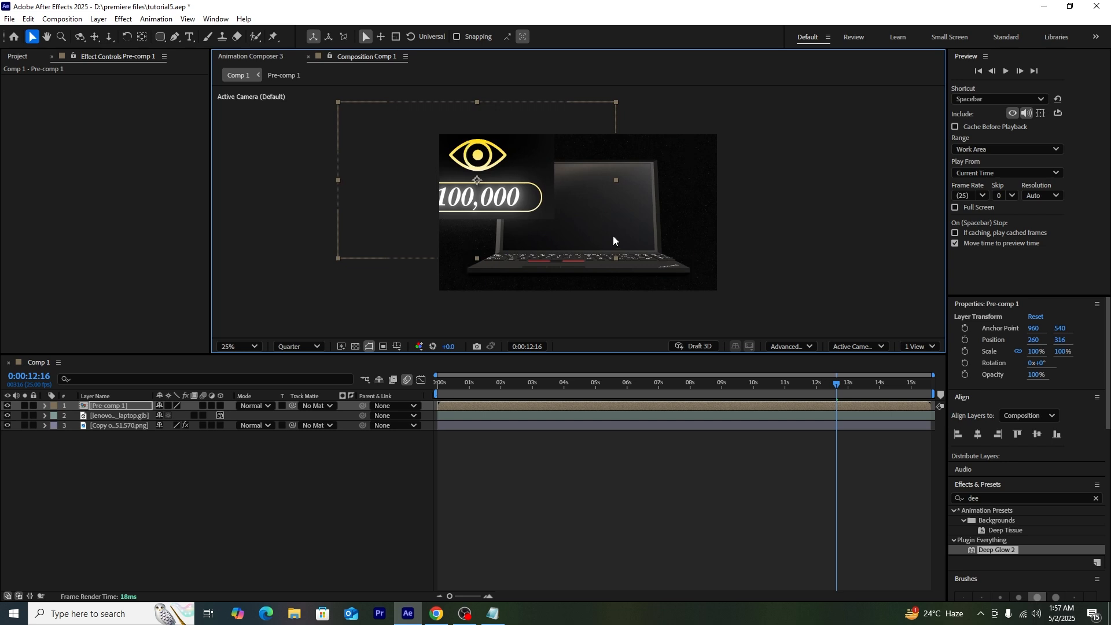
Step: Make Pre-comp 1 3D with collapsed transformations and parent it to lenovo_thinkpad_laptop.glb
click(640, 262)
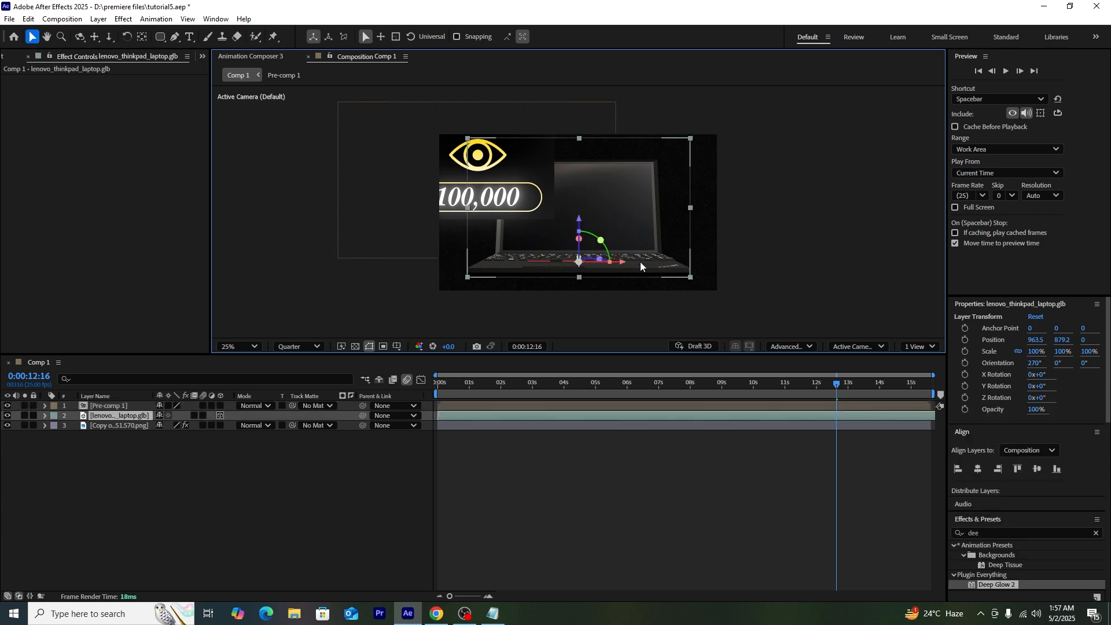
click(221, 406)
click(202, 406)
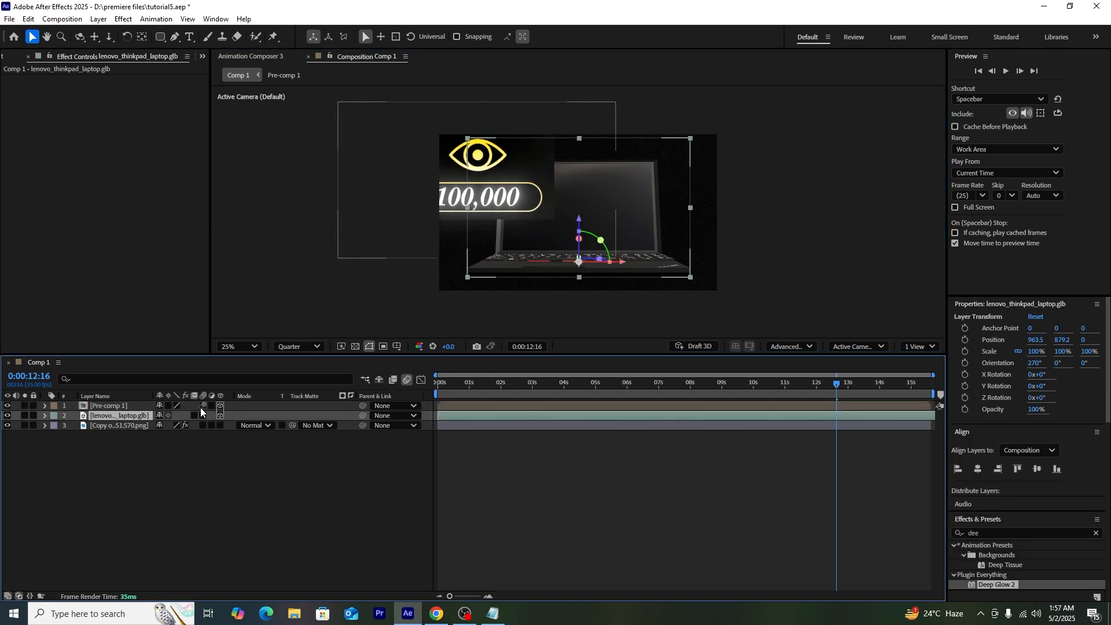
click(165, 467)
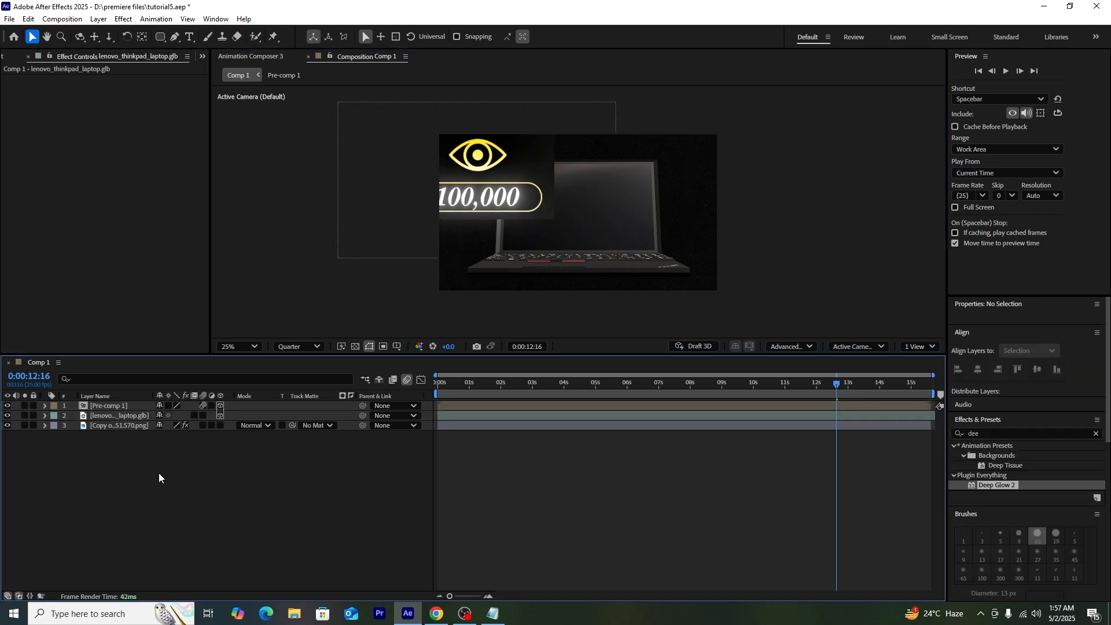
click(380, 406)
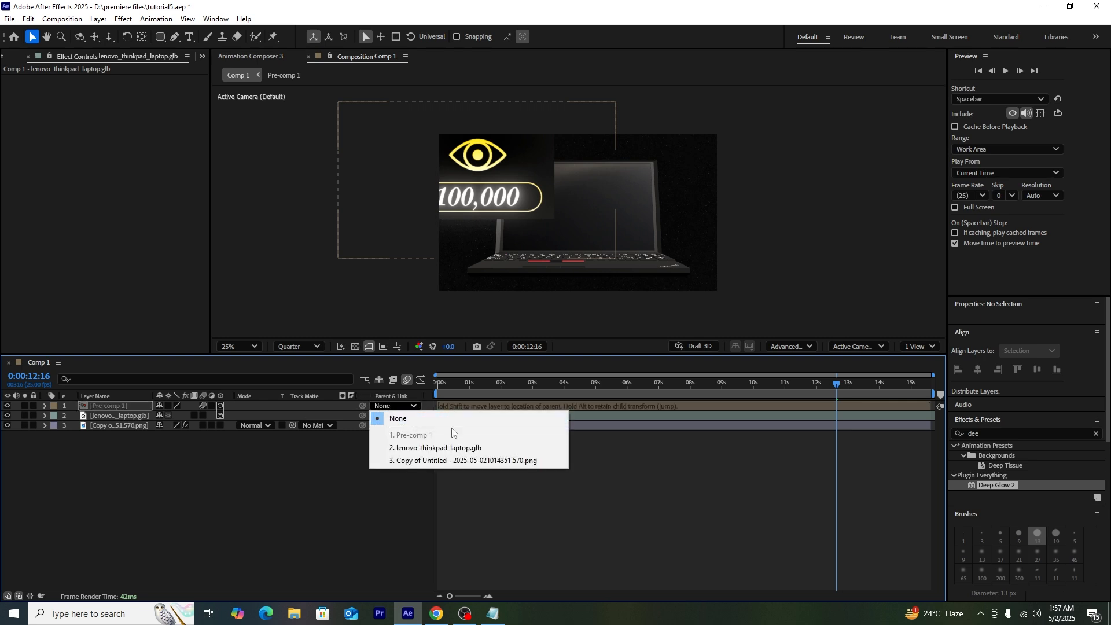
click(452, 446)
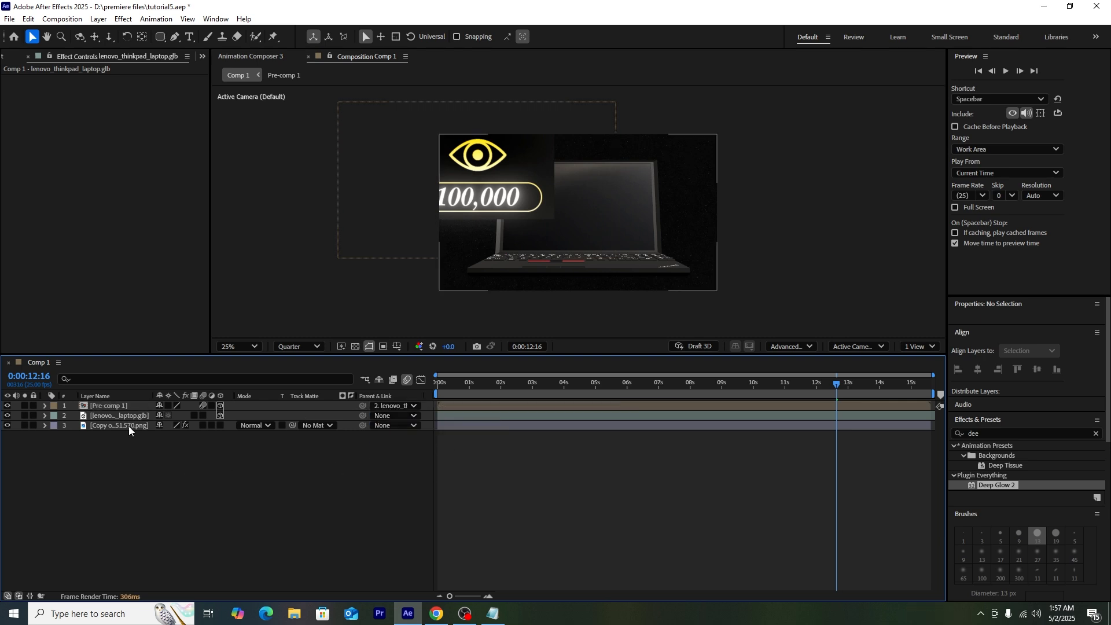
Step: Adjust the laptop's Z Rotation so Pre-comp 1 sits on its screen
click(106, 404)
click(109, 415)
key(r)
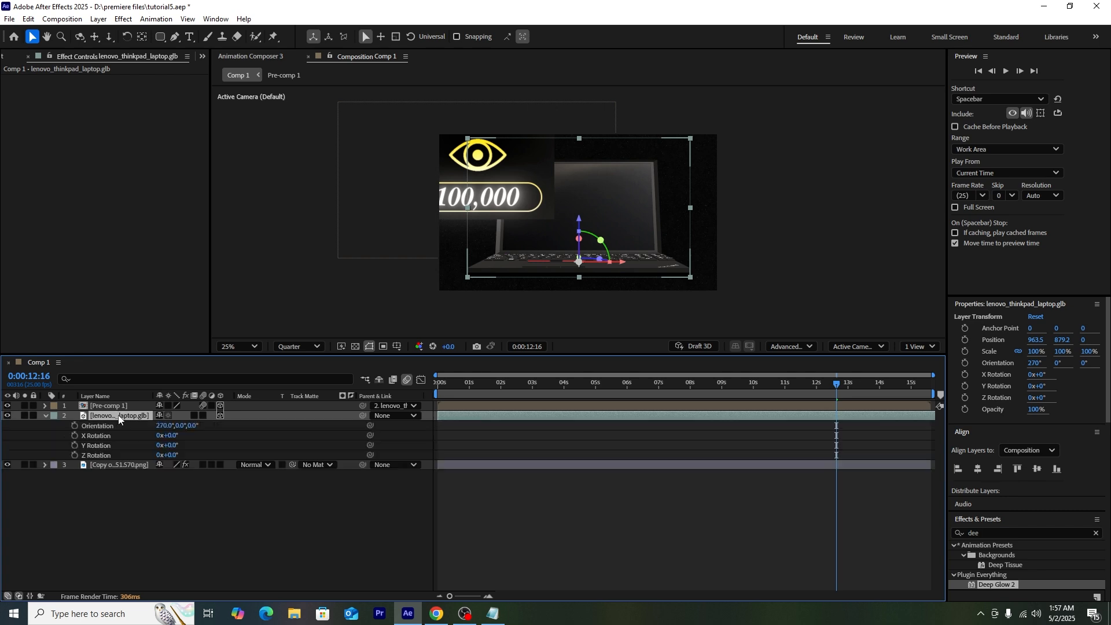
mouse_move(168, 455)
mouse_down()
mouse_move(222, 457)
mouse_move(179, 462)
mouse_up()
click(584, 237)
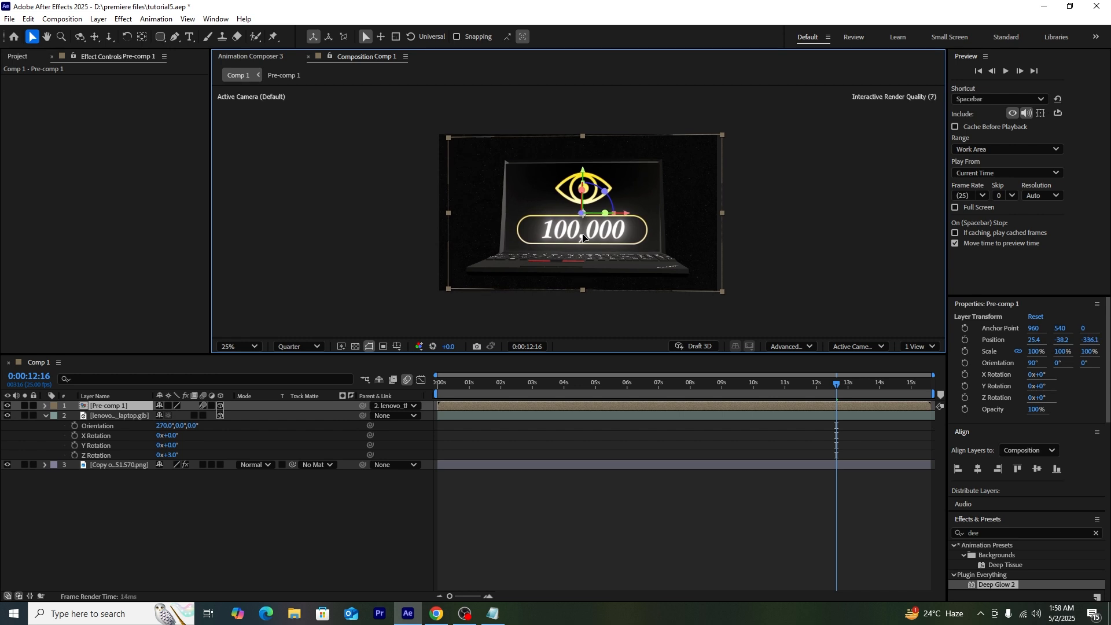
Step: Turn the laptop sideways to check alignment and shift Pre-comp 1 toward the screen
drag(174, 455, 222, 447)
click(628, 274)
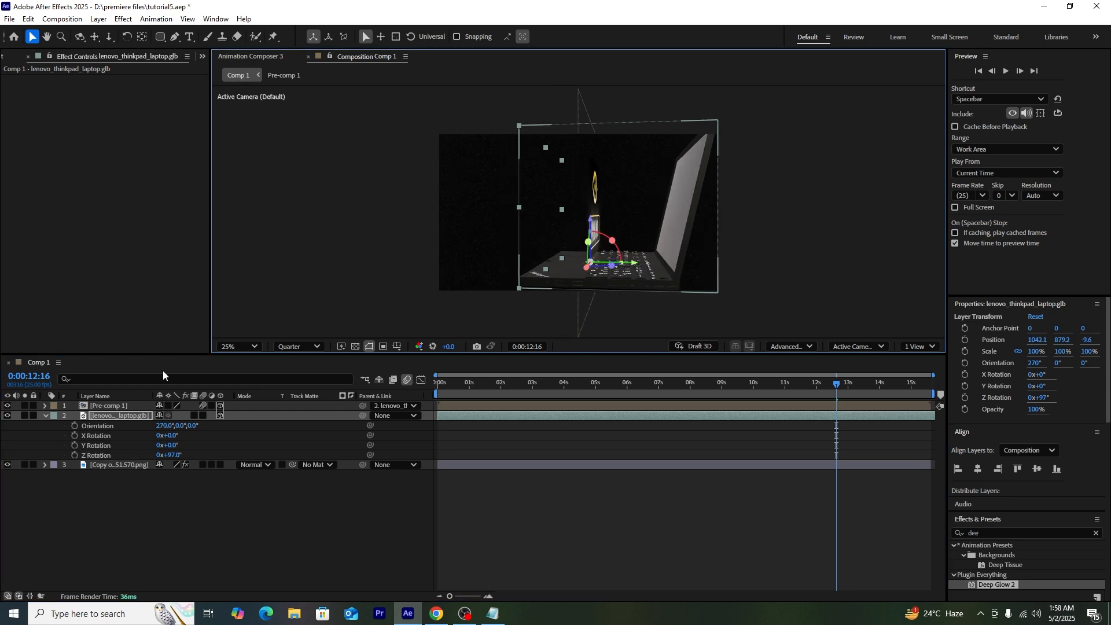
click(120, 408)
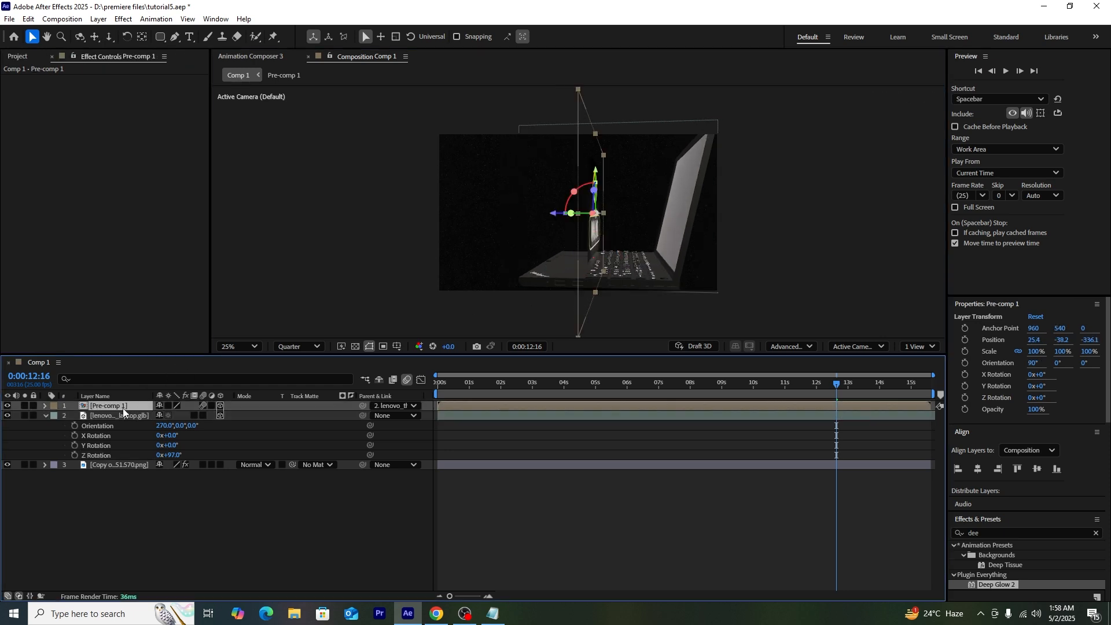
drag(556, 213, 627, 212)
drag(177, 456, 123, 456)
Step: Scale Pre-comp 1 to 119% by 122.4% and nudge it to fill the laptop screen
key(s)
key(ctrl+z)
drag(192, 427, 187, 418)
click(124, 405)
key(s)
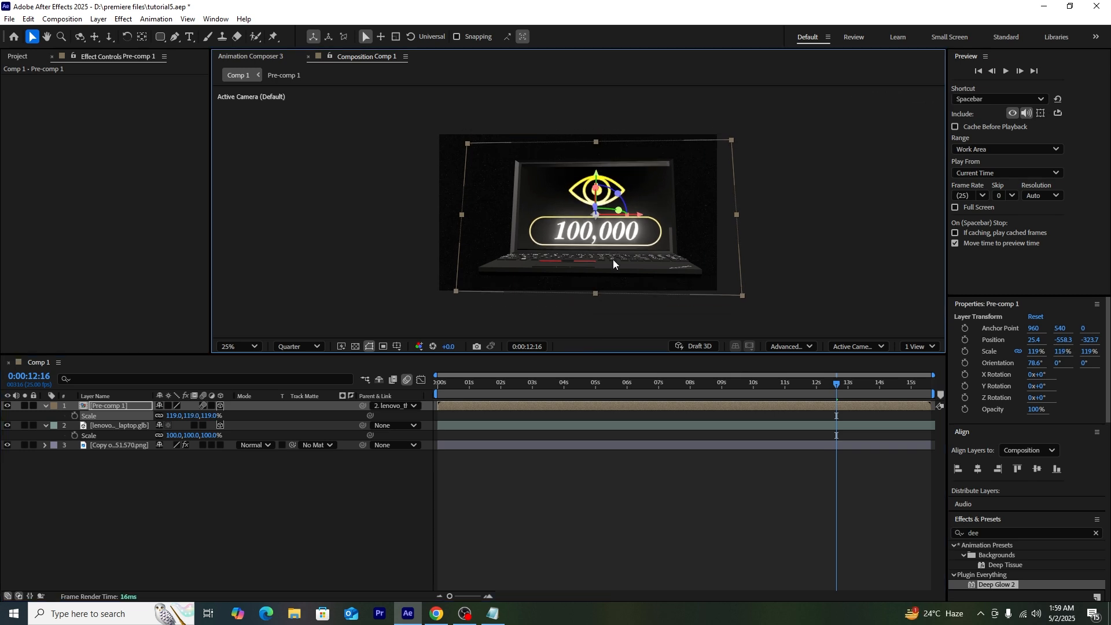
drag(550, 182, 547, 179)
drag(593, 291, 593, 293)
Step: Rotate the laptop around its Z axis and tilt Pre-comp 1 back a few degrees
click(550, 315)
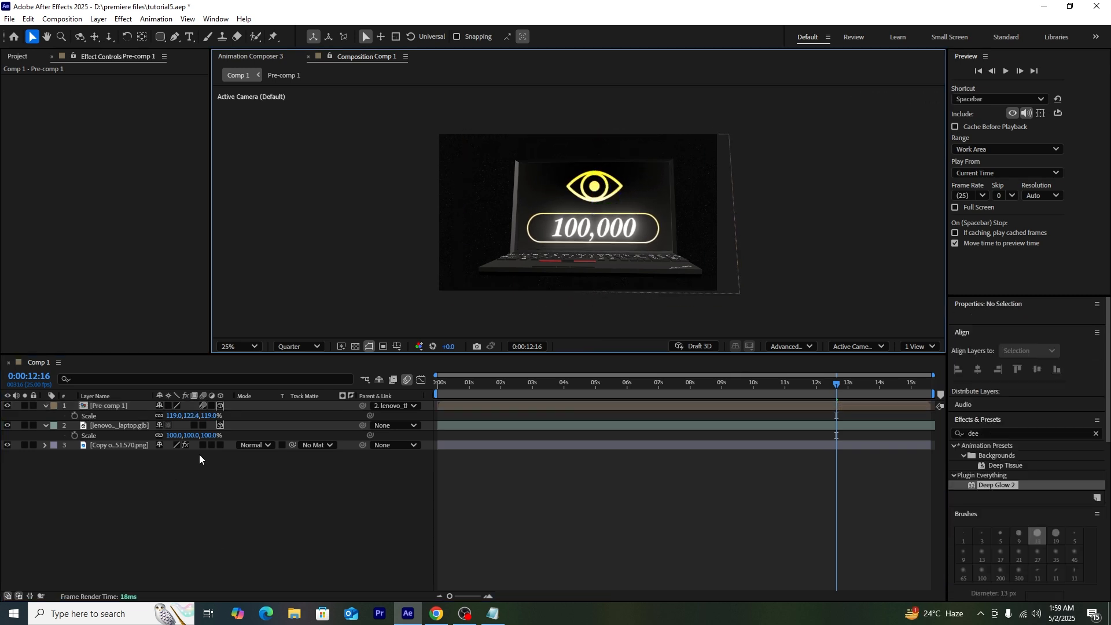
click(140, 425)
key(r)
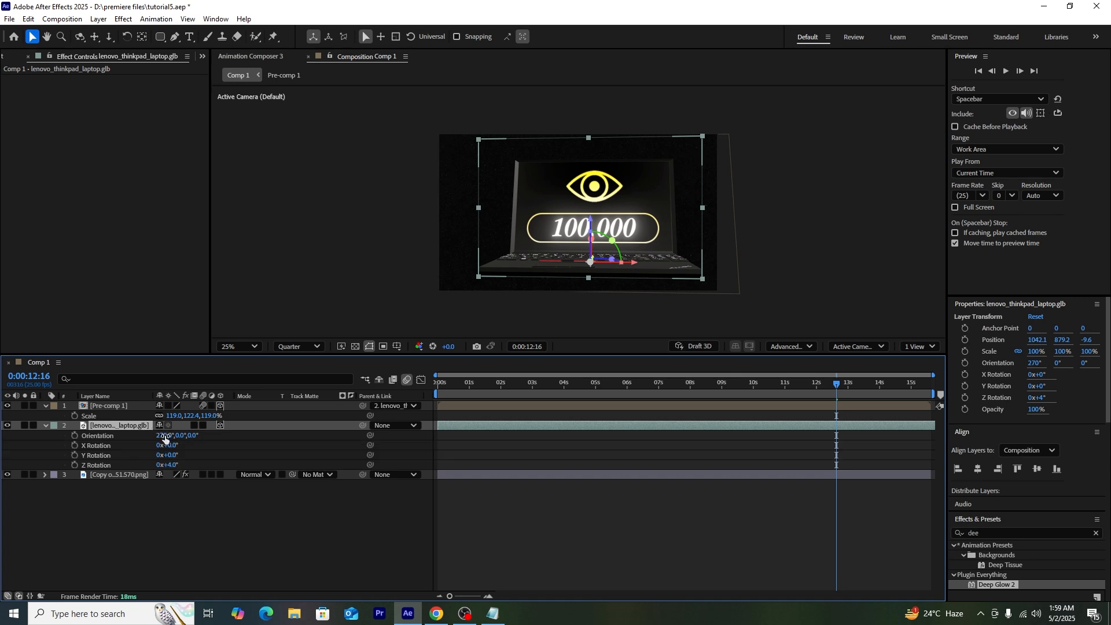
drag(168, 468, 231, 468)
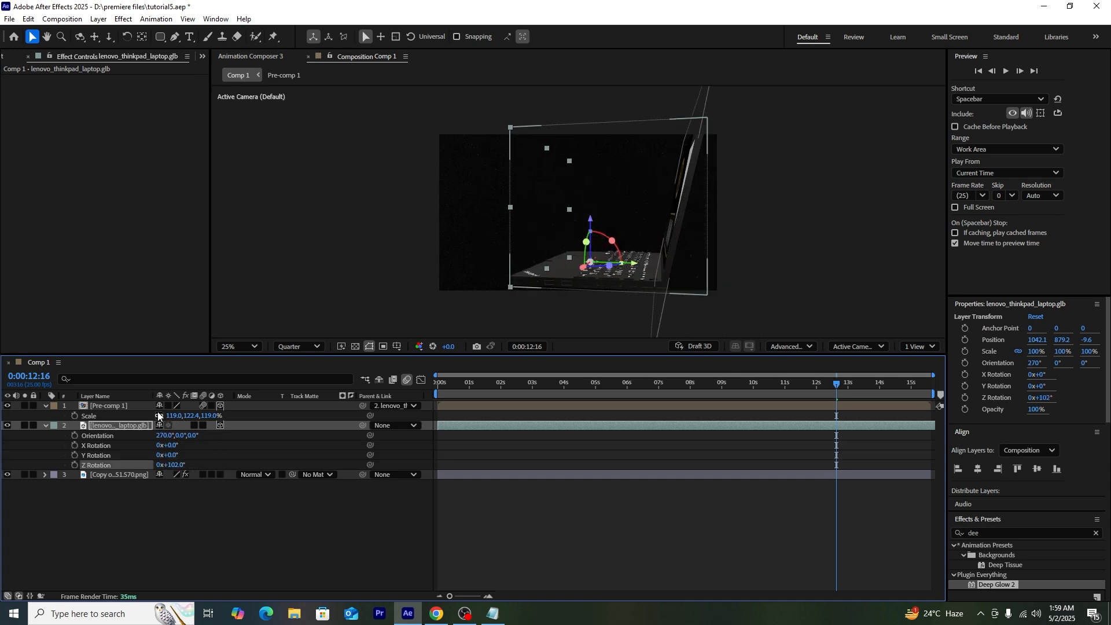
click(141, 408)
drag(655, 186, 656, 185)
drag(173, 466, 8, 564)
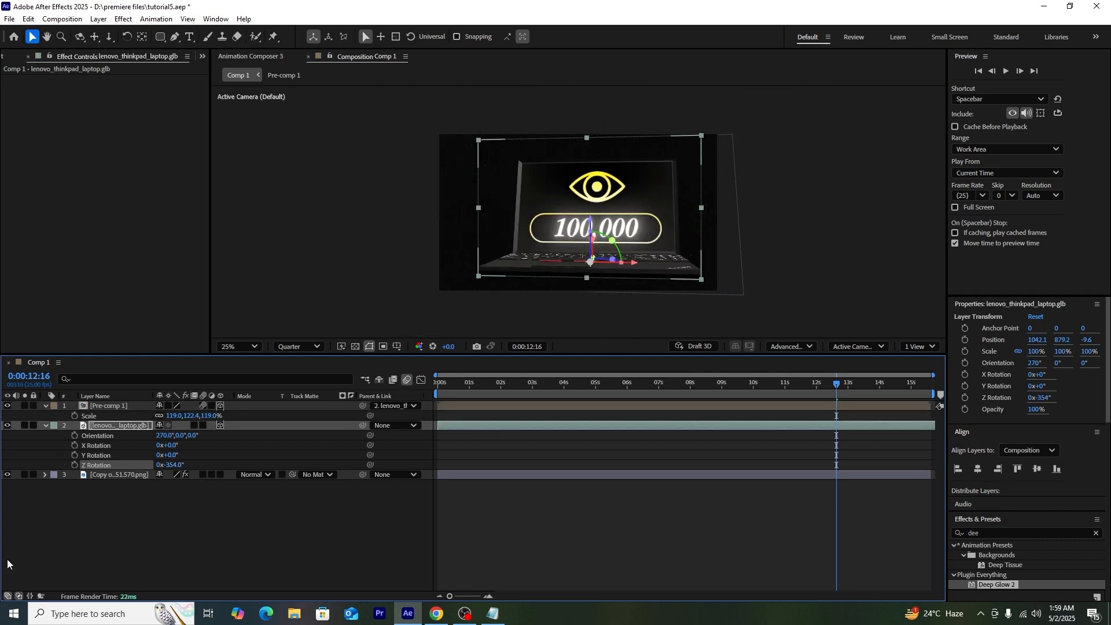
click(80, 558)
Step: Shrink the laptop to 62%, move it up and left, and set Z Rotation to -1x-24.0°
click(116, 426)
key(s)
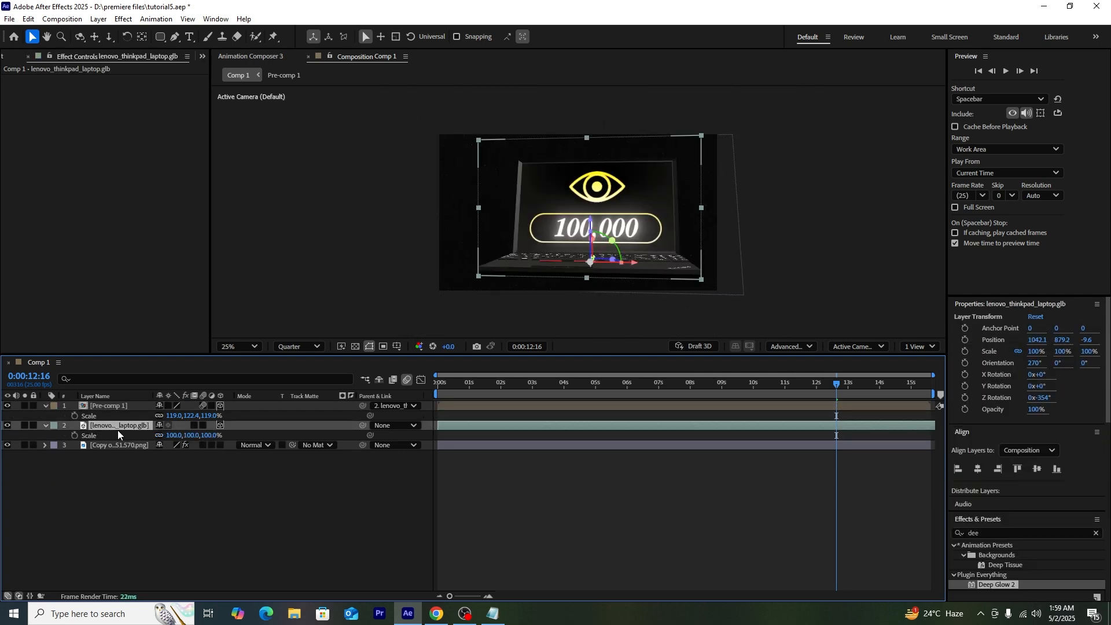
drag(189, 436, 168, 436)
drag(561, 242, 514, 228)
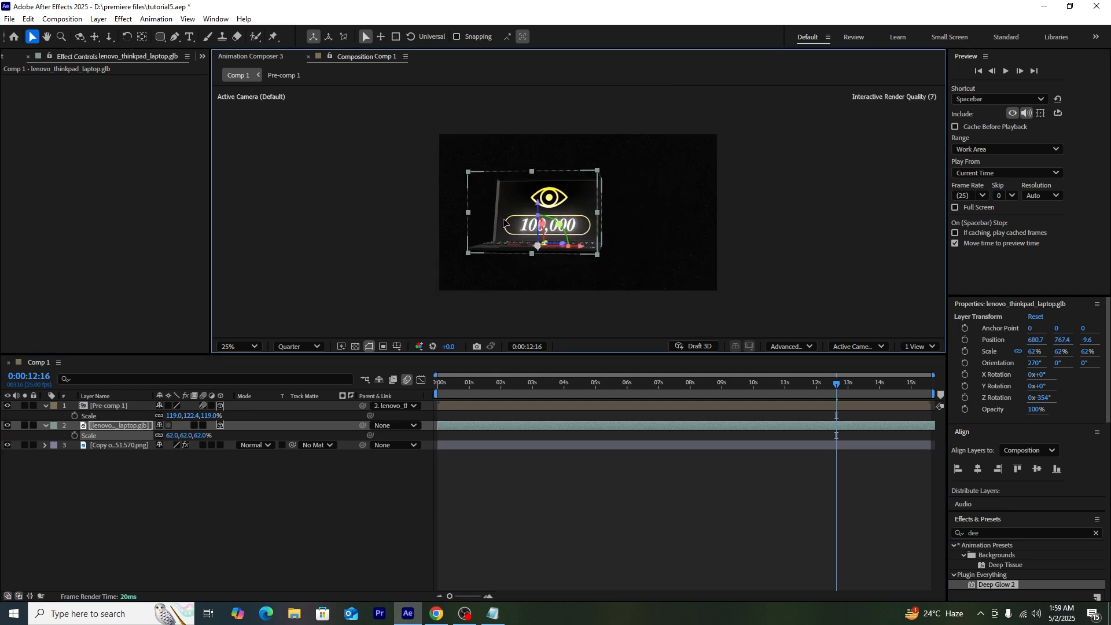
key(r)
mouse_move(176, 466)
mouse_down()
mouse_move(157, 466)
mouse_move(166, 467)
mouse_up()
click(397, 304)
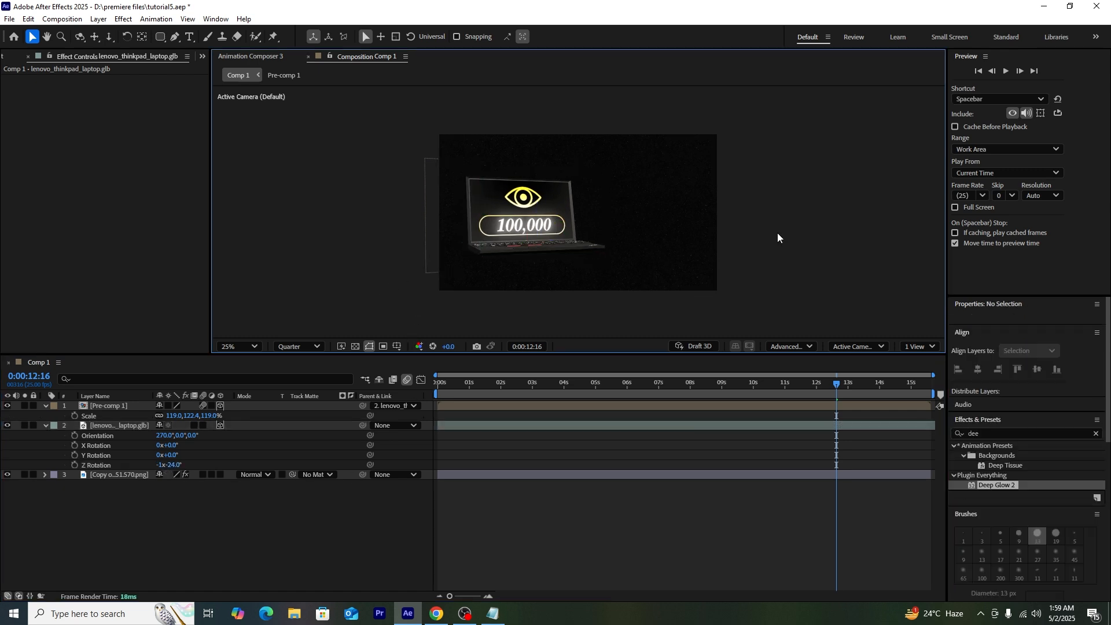
click(174, 37)
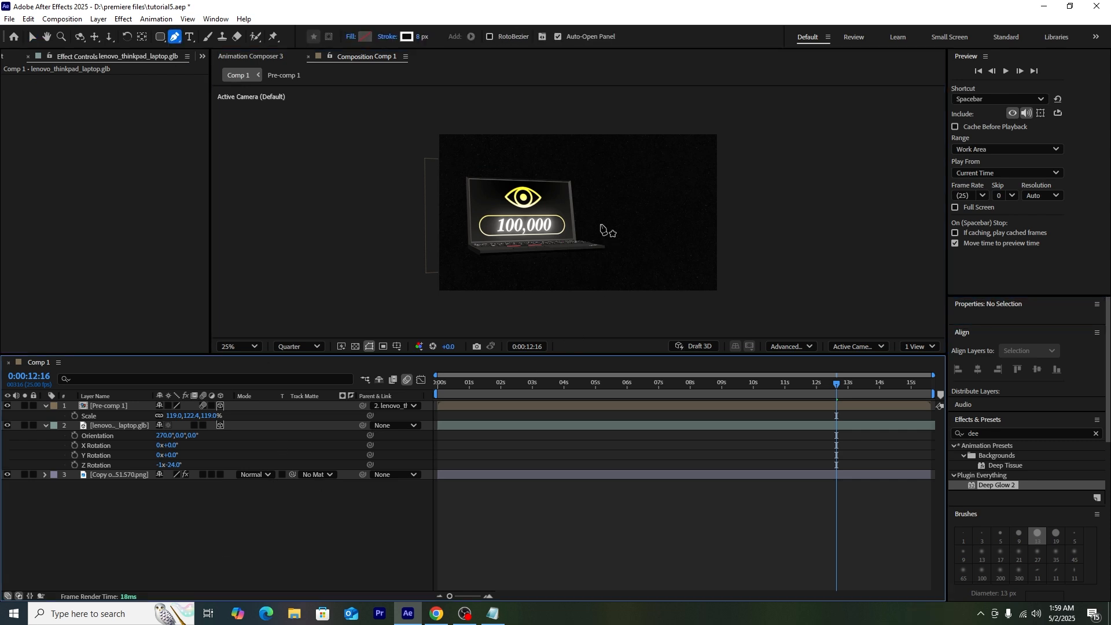
Step: Draw a straight line beside the laptop with a yellow 119 px stroke
click(592, 212)
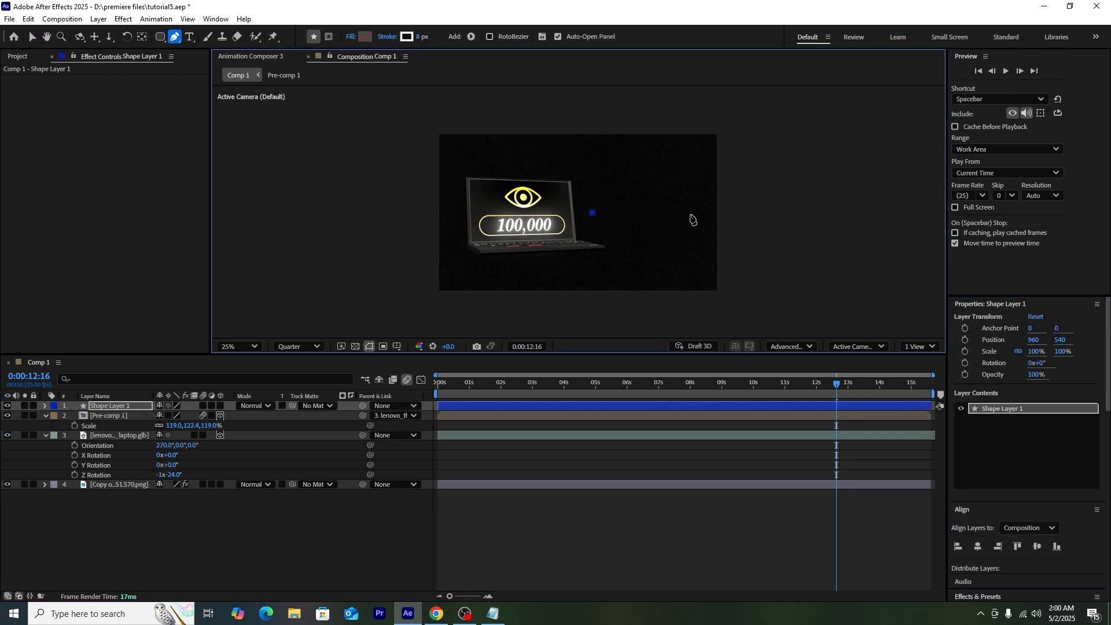
click(692, 214)
drag(420, 36, 484, 38)
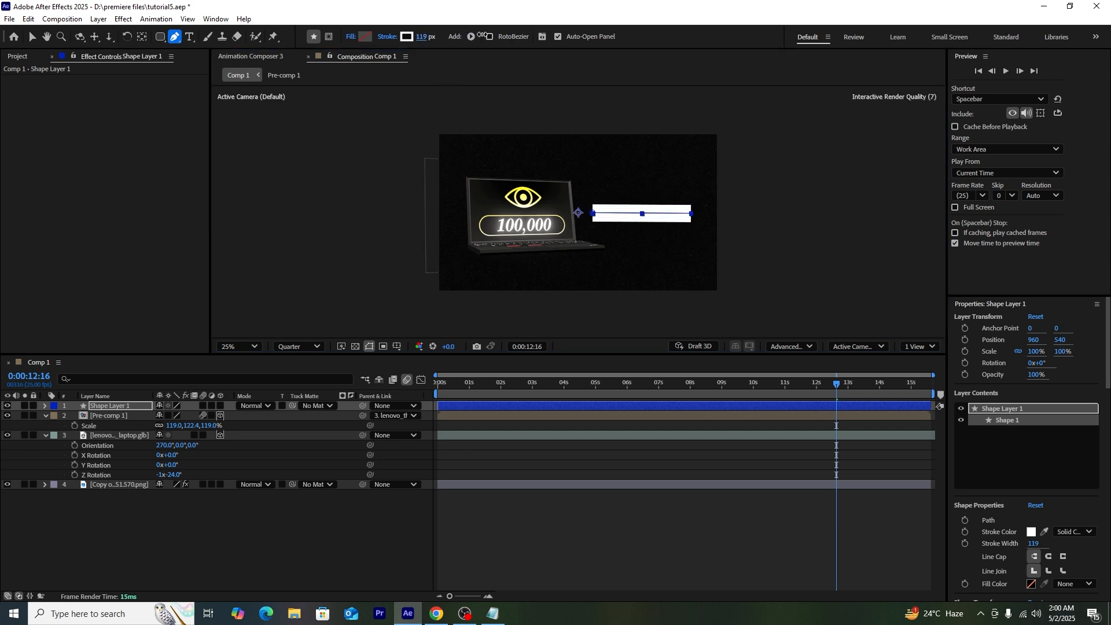
click(407, 36)
click(585, 360)
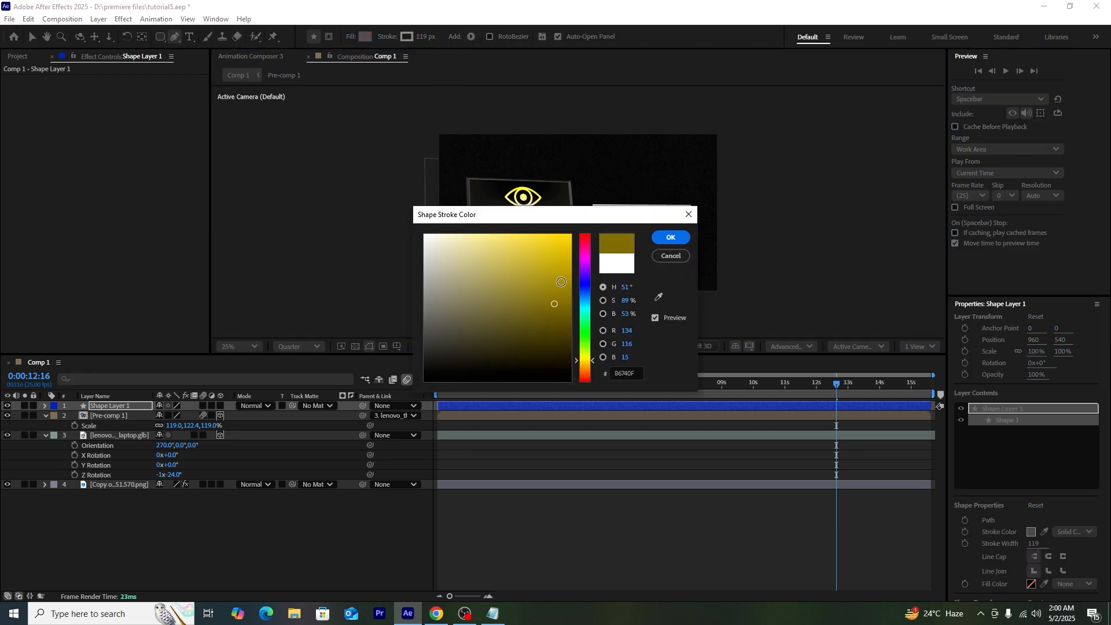
drag(554, 303, 620, 218)
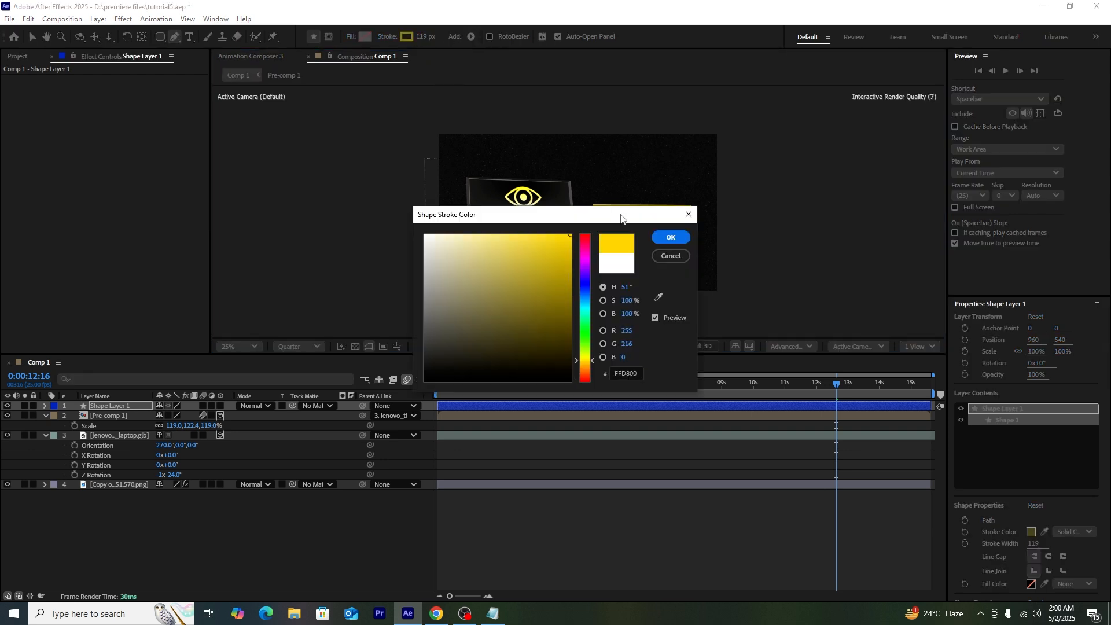
click(669, 239)
click(521, 533)
Step: Add Bold Italic 'engagement' text on the yellow bar
key(ctrl+t)
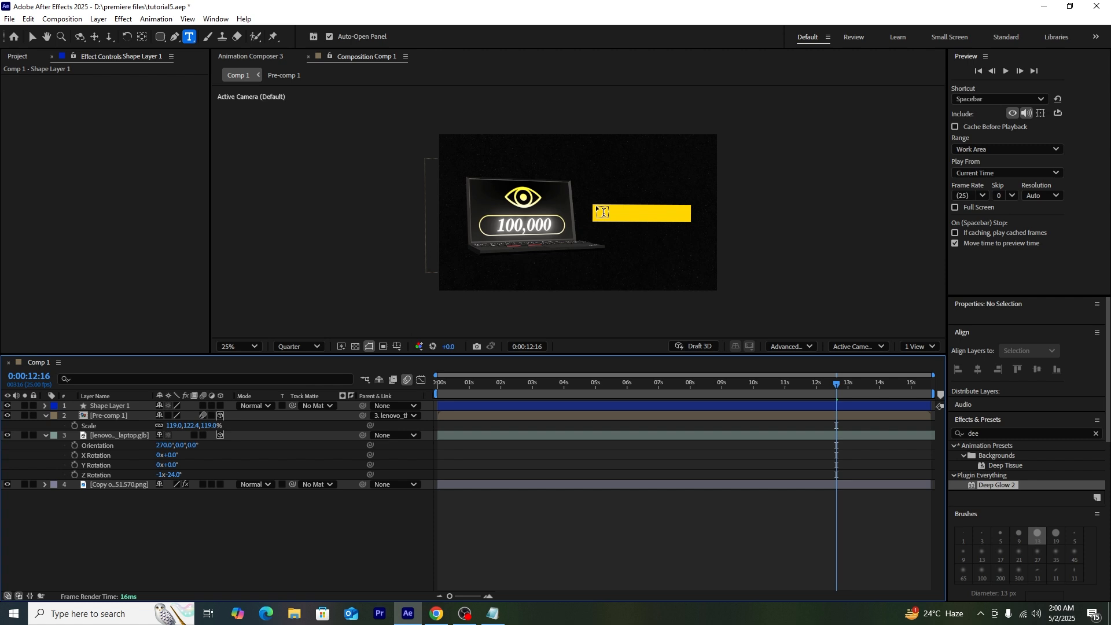
click(604, 213)
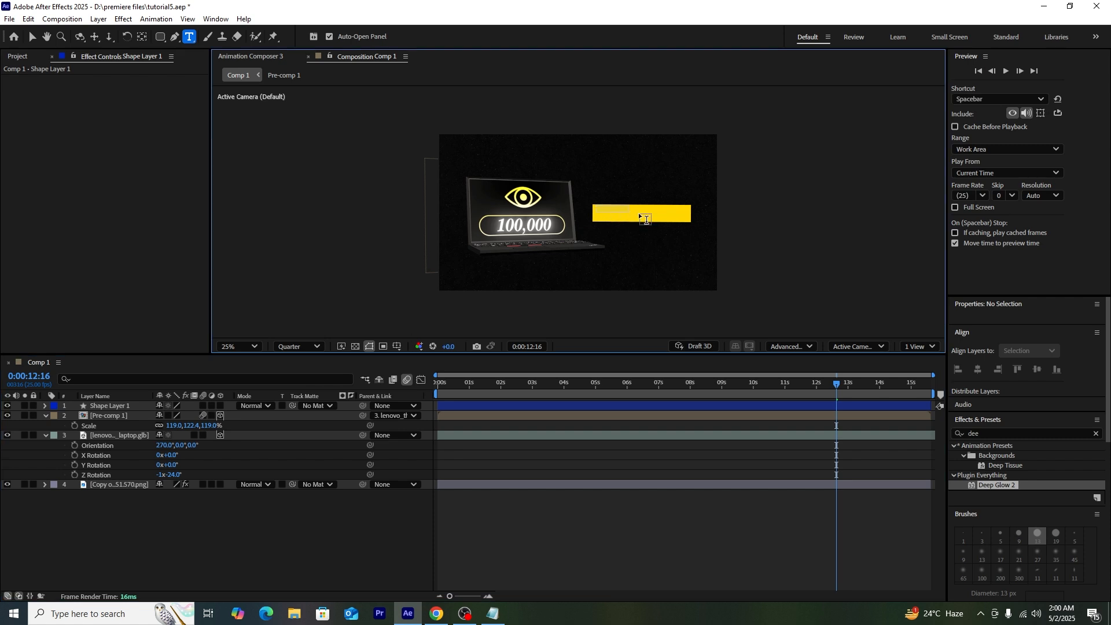
text(engagement)
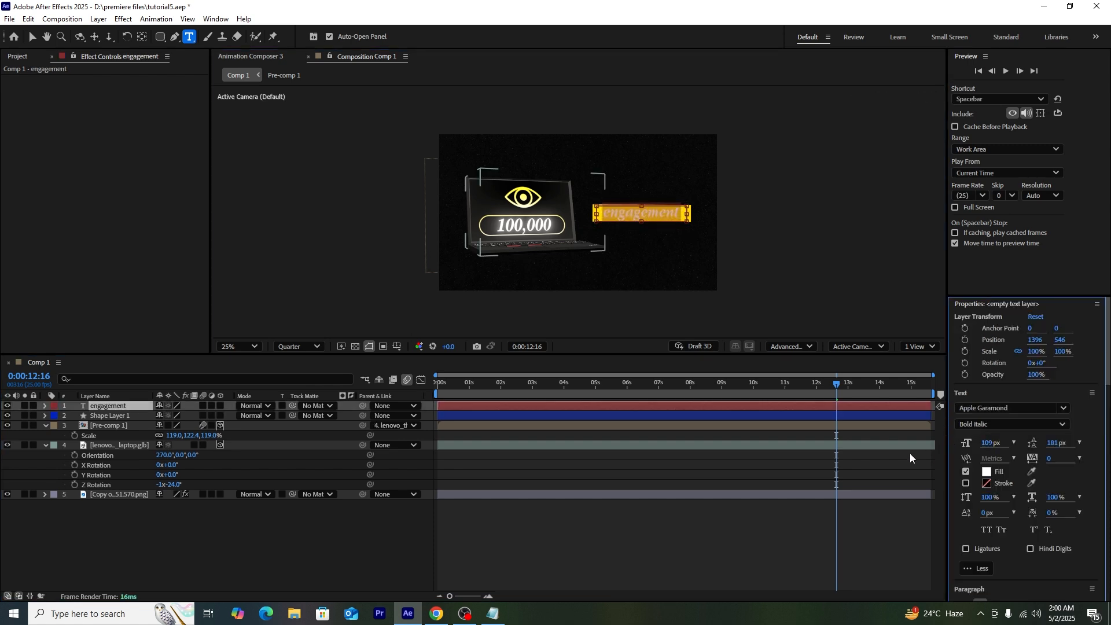
Step: Set the engagement text fill colour to black
click(987, 473)
drag(451, 355, 417, 388)
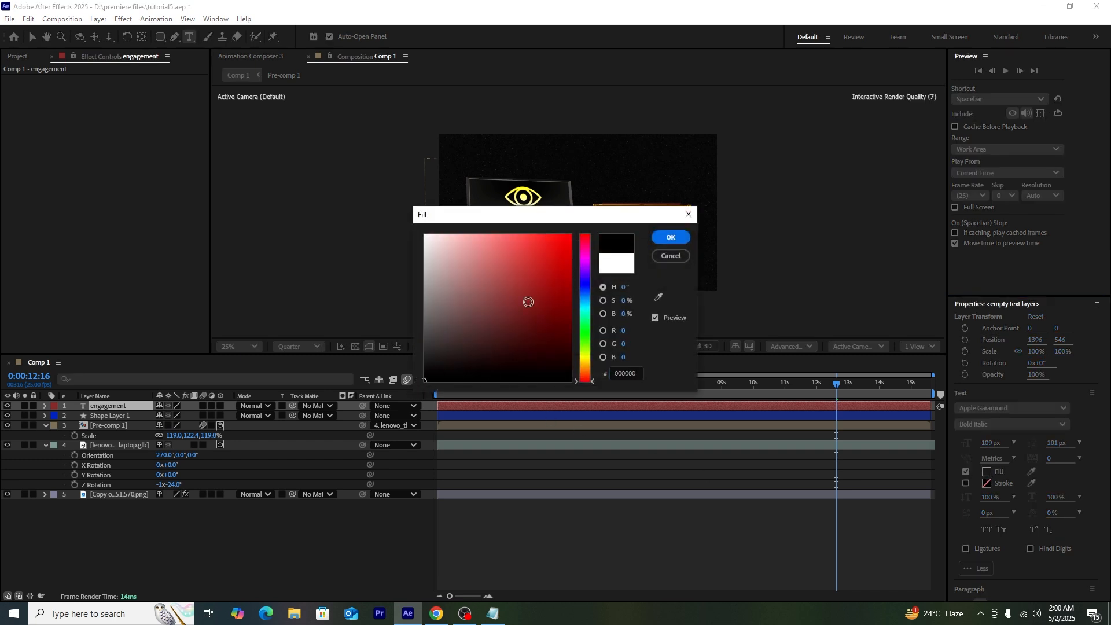
click(666, 240)
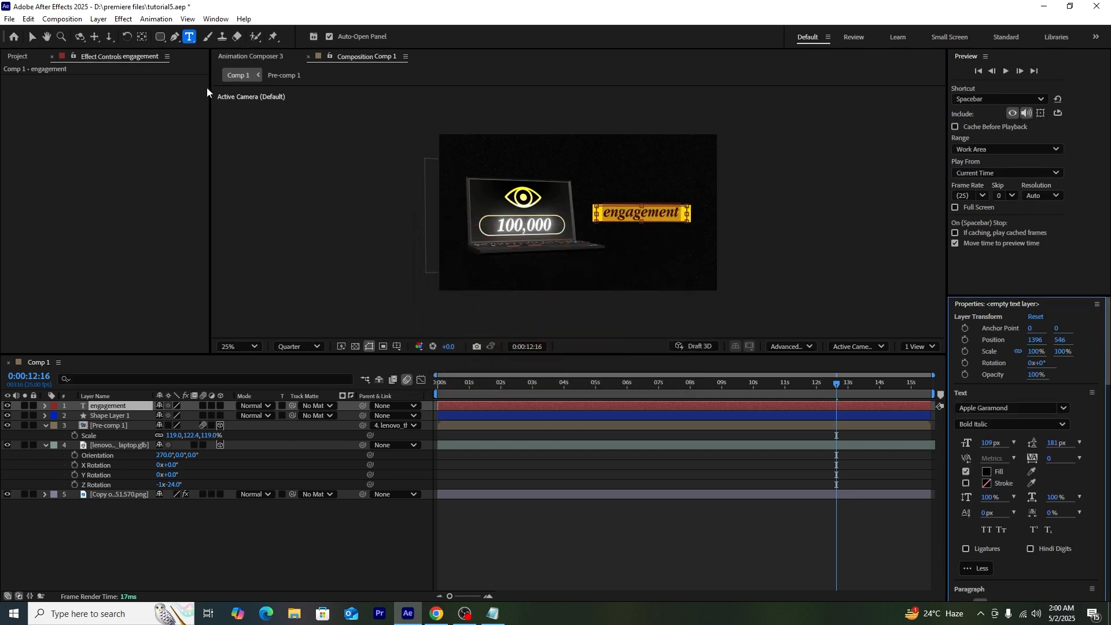
Step: Pull both ends of the yellow bar inward so it fits the word
click(32, 37)
click(688, 218)
click(176, 39)
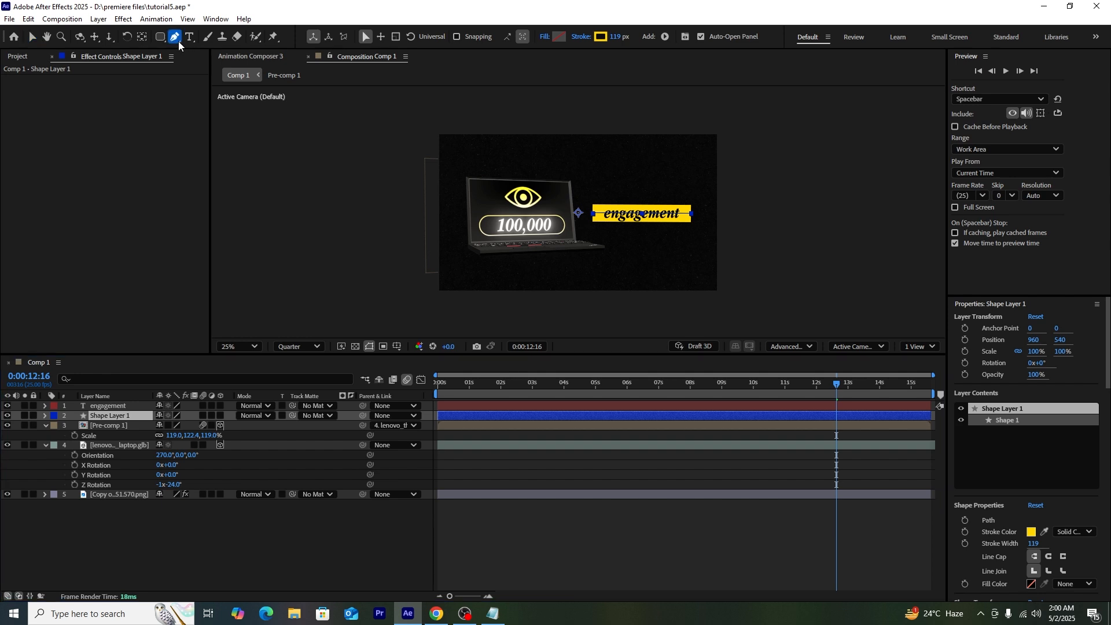
drag(693, 213, 689, 211)
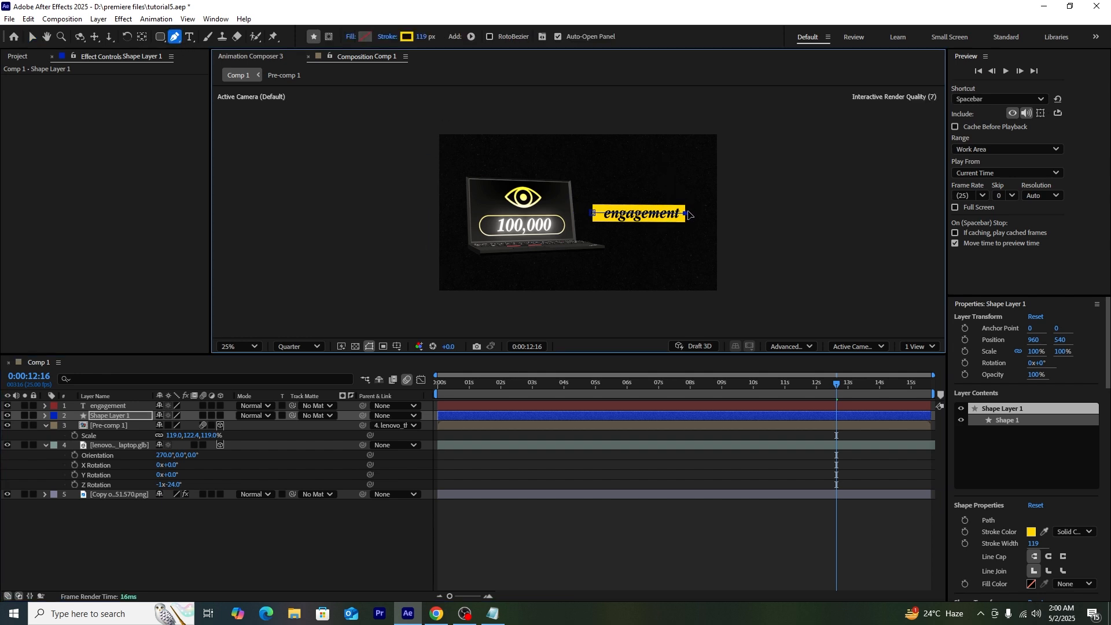
drag(689, 215, 688, 214)
click(32, 37)
drag(591, 213, 597, 215)
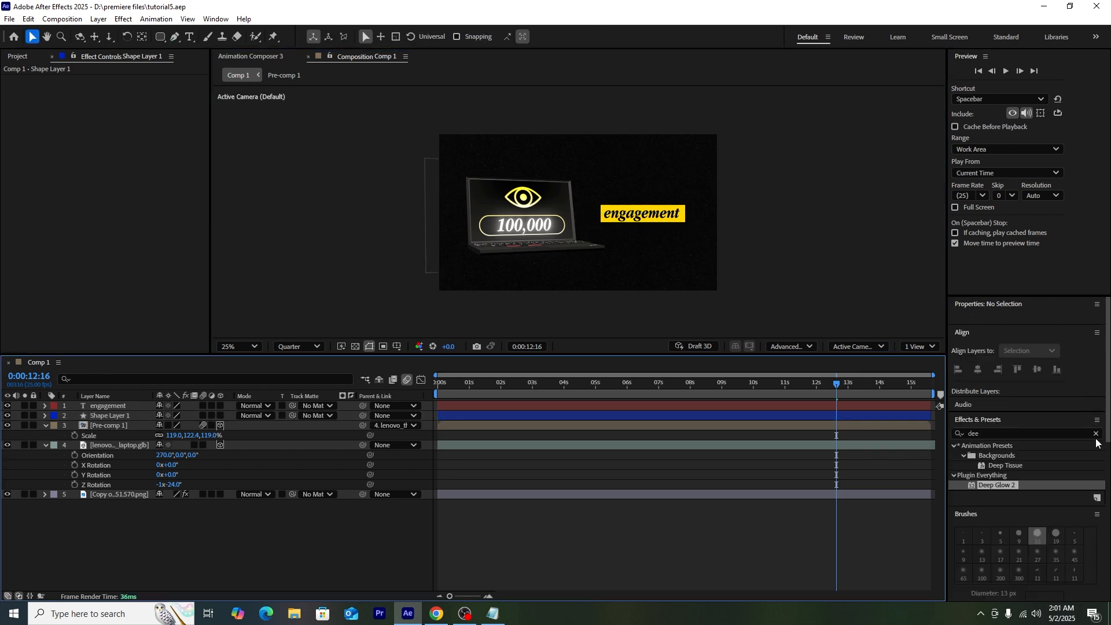
click(1096, 433)
Step: Apply Roughen Edges to the yellow bar, viewing at 50% zoom and full resolution
click(1045, 435)
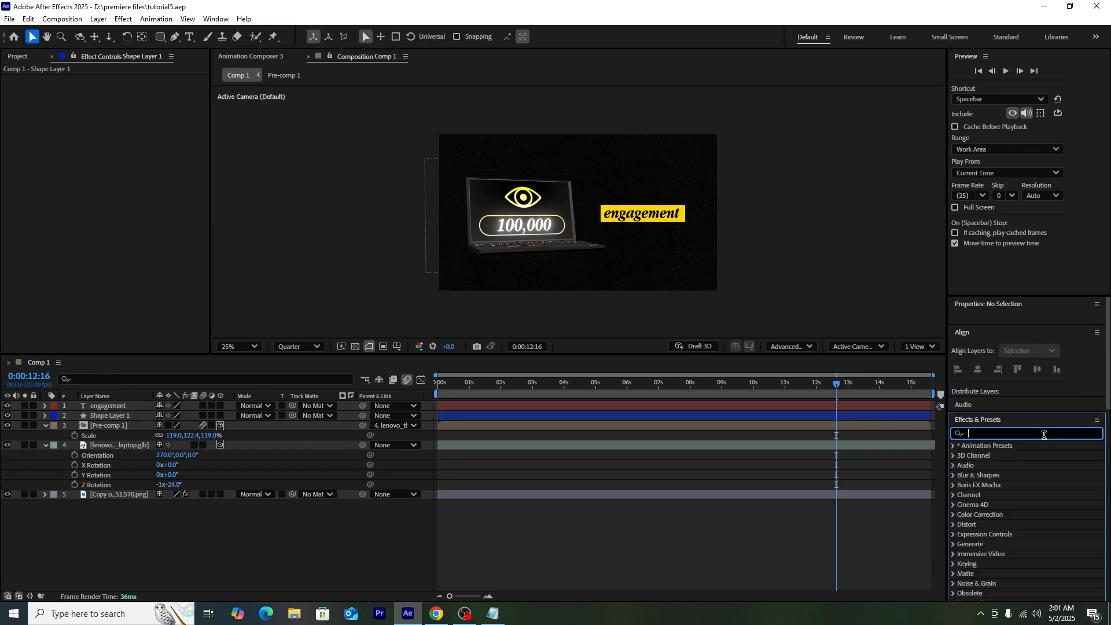
text(rough)
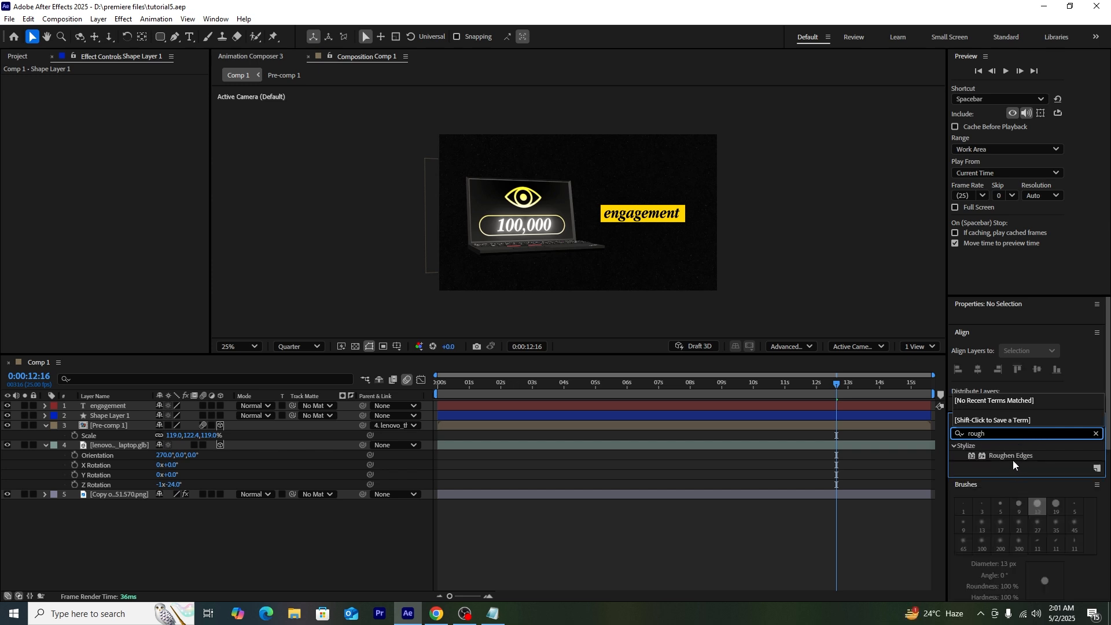
drag(1011, 457, 120, 419)
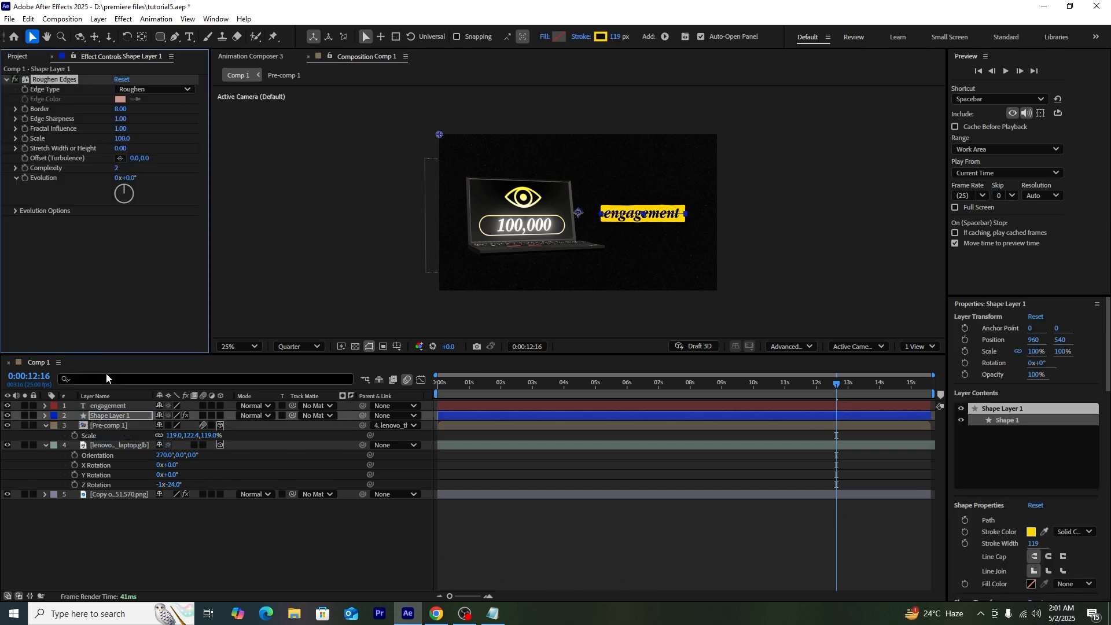
click(735, 260)
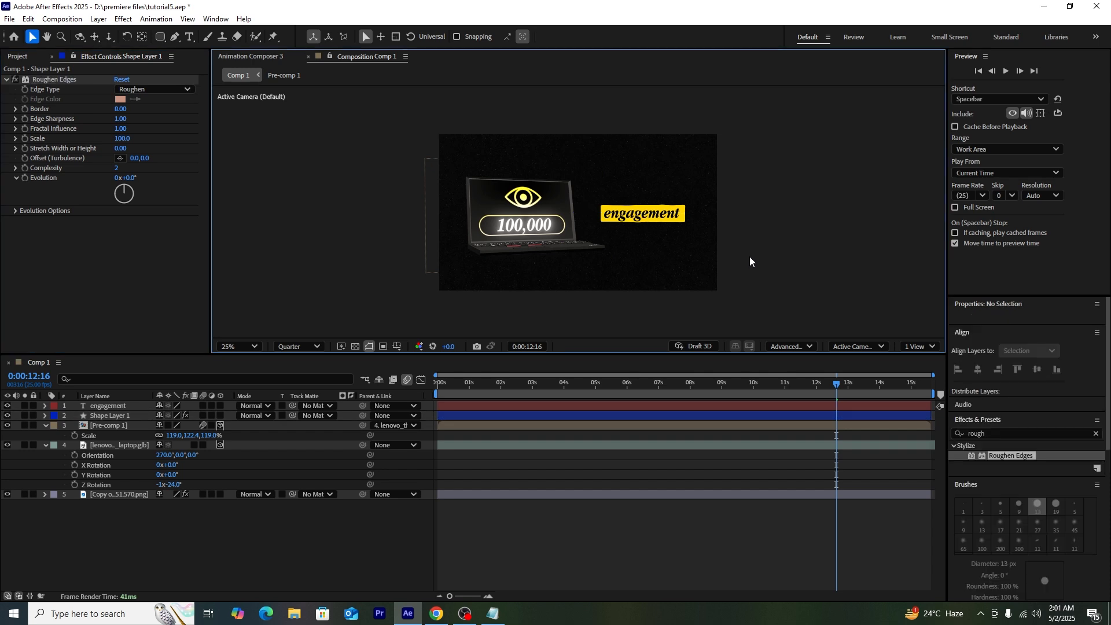
key(period)
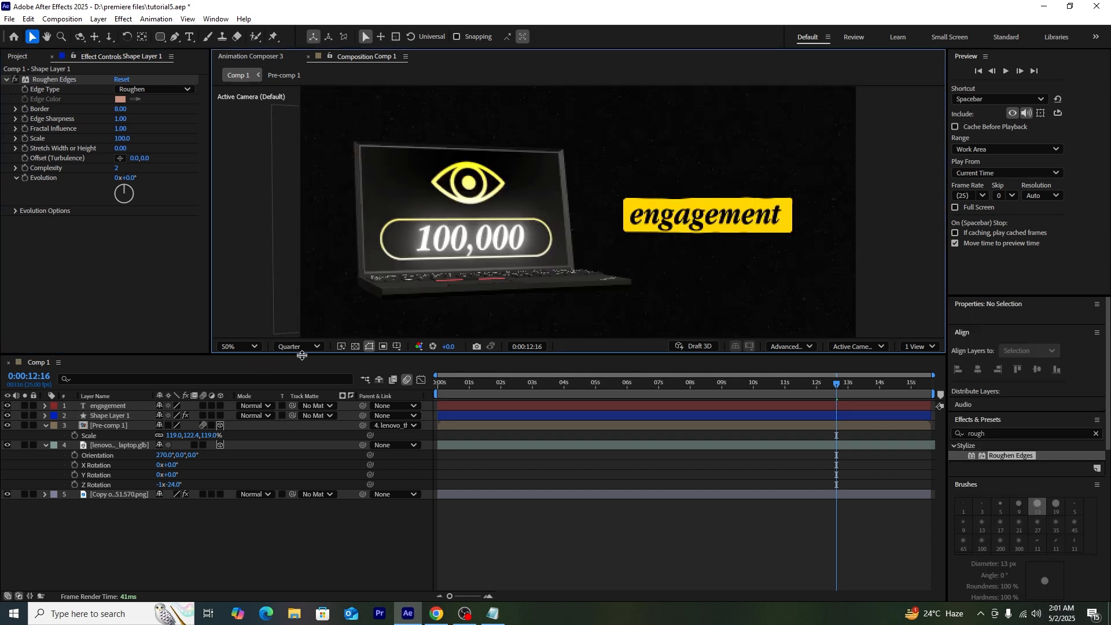
click(297, 347)
click(298, 389)
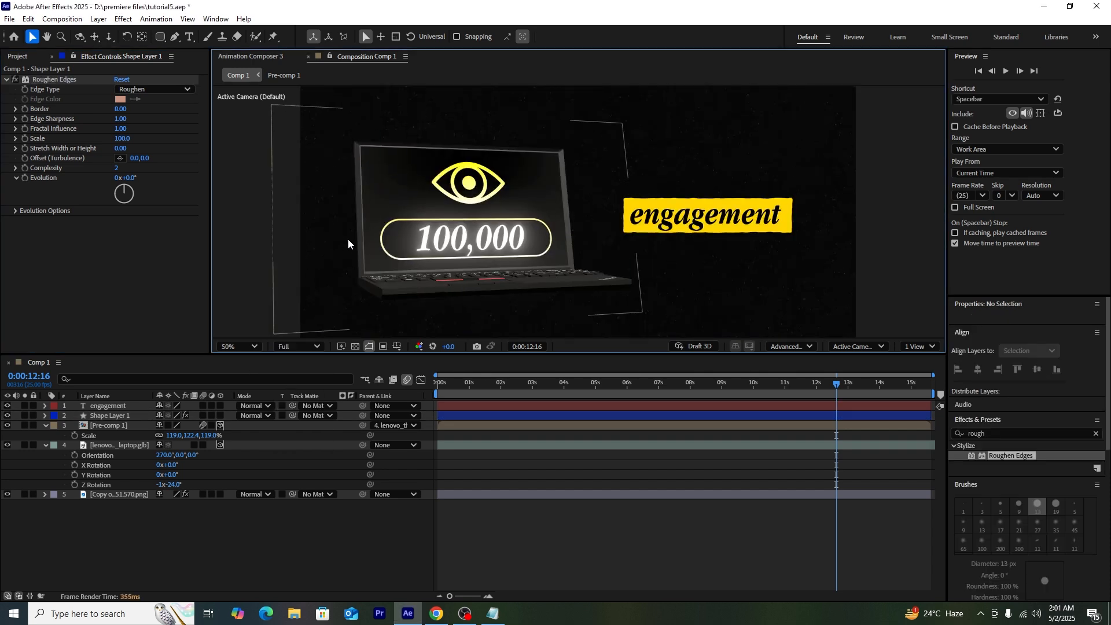
Step: Set Roughen Edges Border to 32, Edge Sharpness to 2.95, Scale 165 and Stretch 6.20
drag(121, 109, 230, 123)
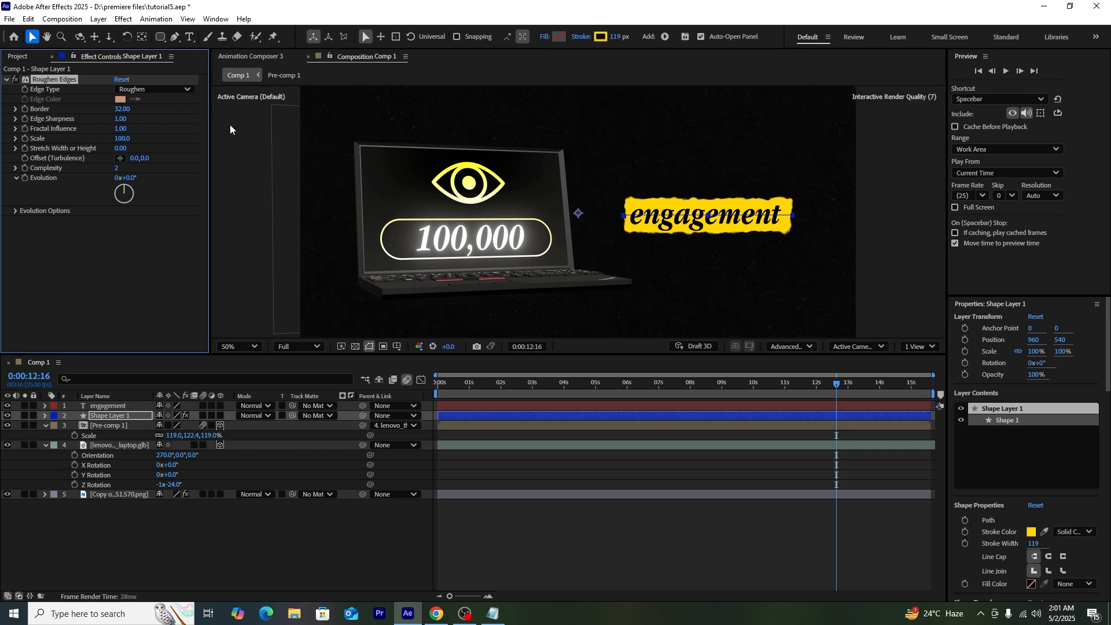
drag(120, 119, 175, 137)
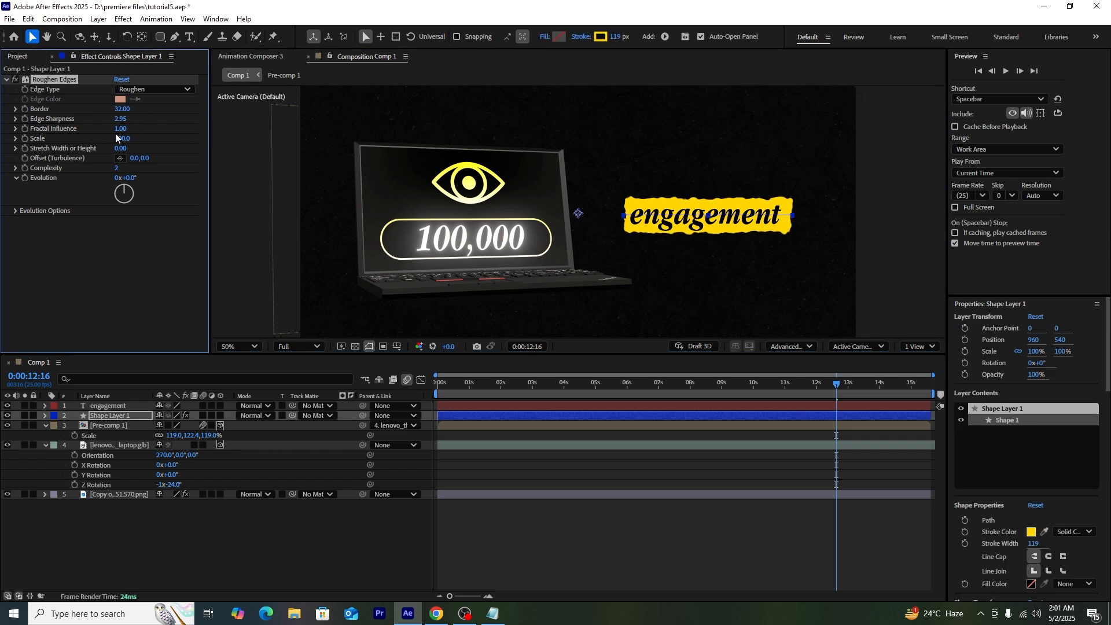
drag(141, 139, 164, 154)
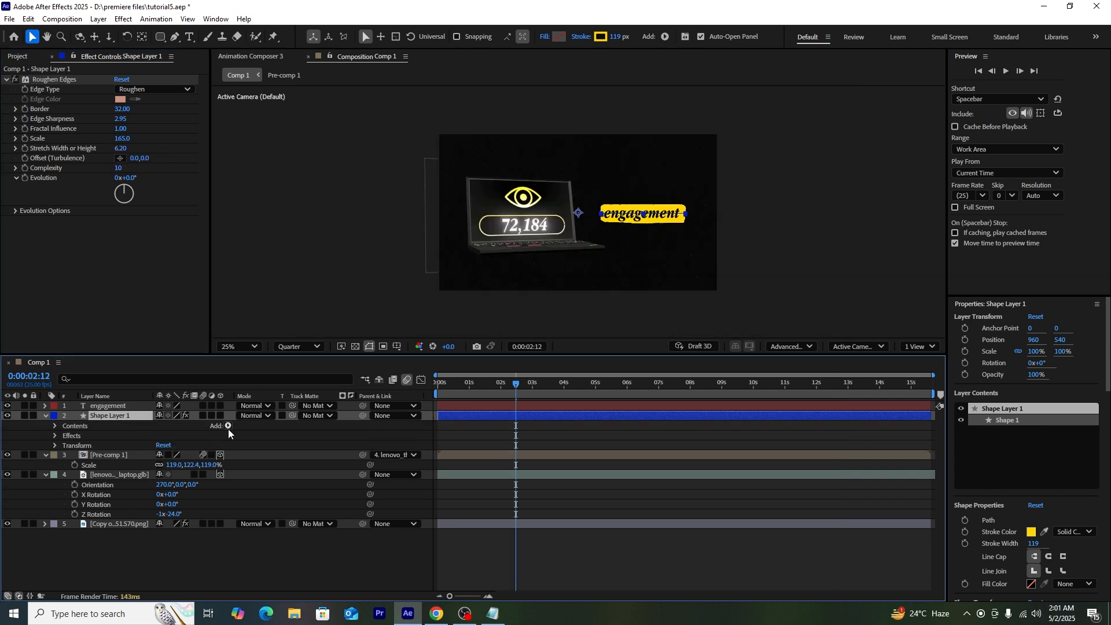
Step: Add Trim Paths to the bar and keyframe End from 0% at 02:12 to 100% at about 6 seconds
click(229, 427)
click(268, 363)
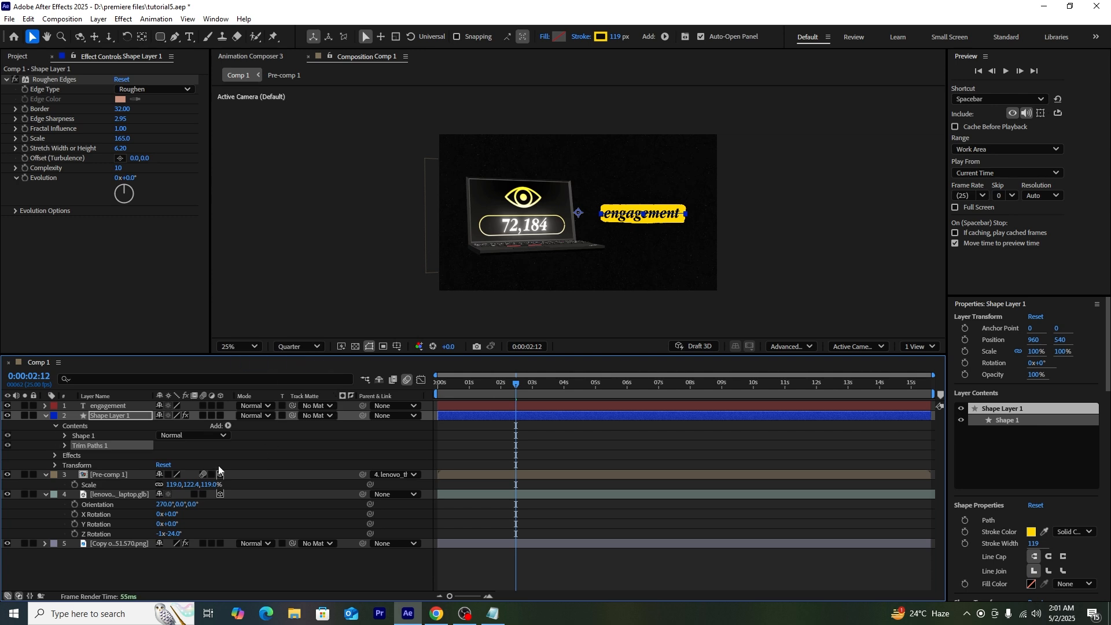
click(64, 447)
click(84, 465)
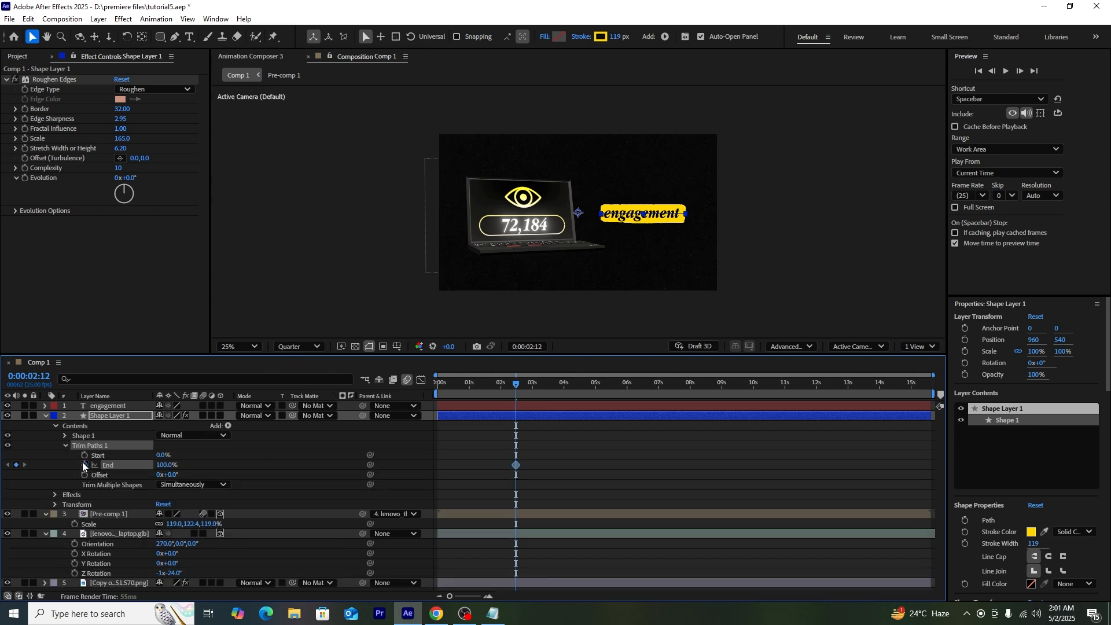
drag(516, 468, 632, 468)
drag(162, 464, 103, 466)
Step: Ease the End keyframes sharply in the speed graph and preview the draw-on
drag(668, 462, 494, 480)
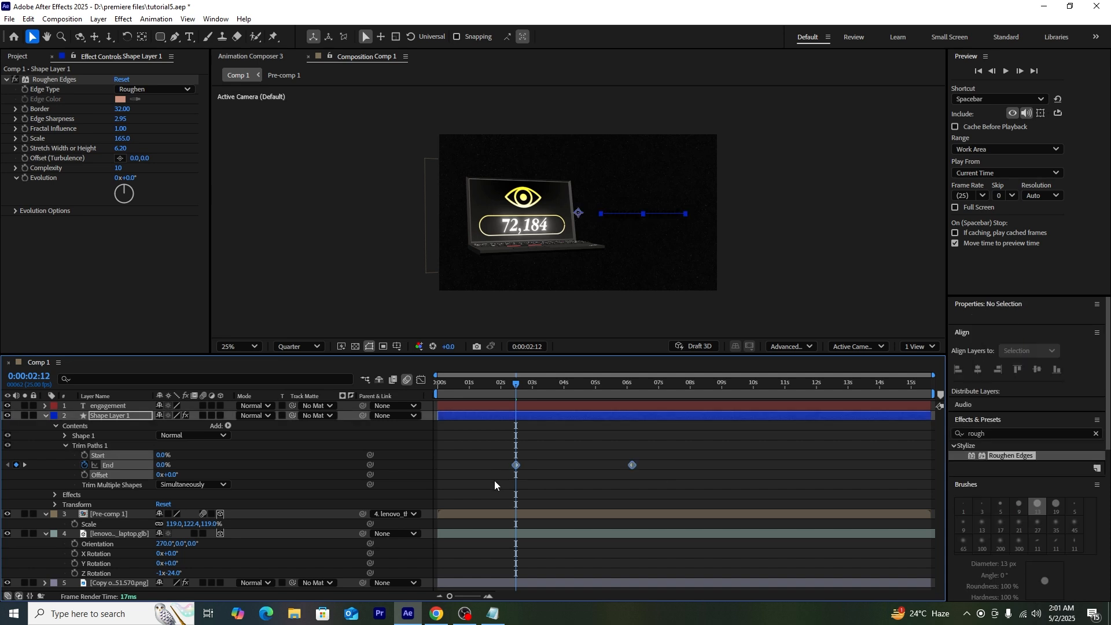
click(421, 380)
drag(677, 481, 566, 567)
key(space)
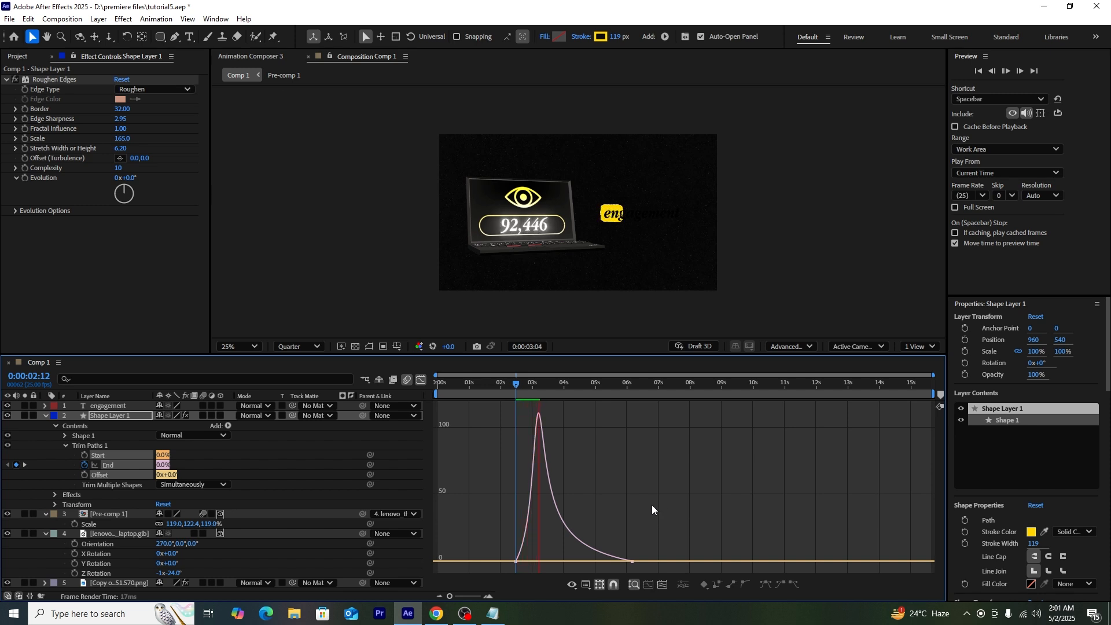
click(522, 388)
key(space)
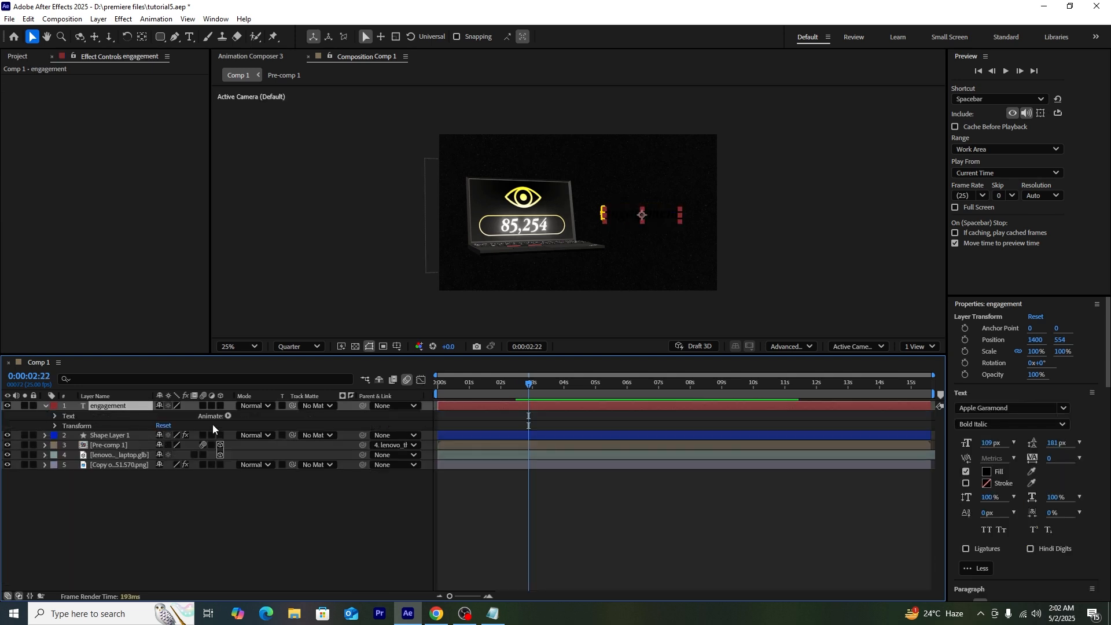
click(229, 417)
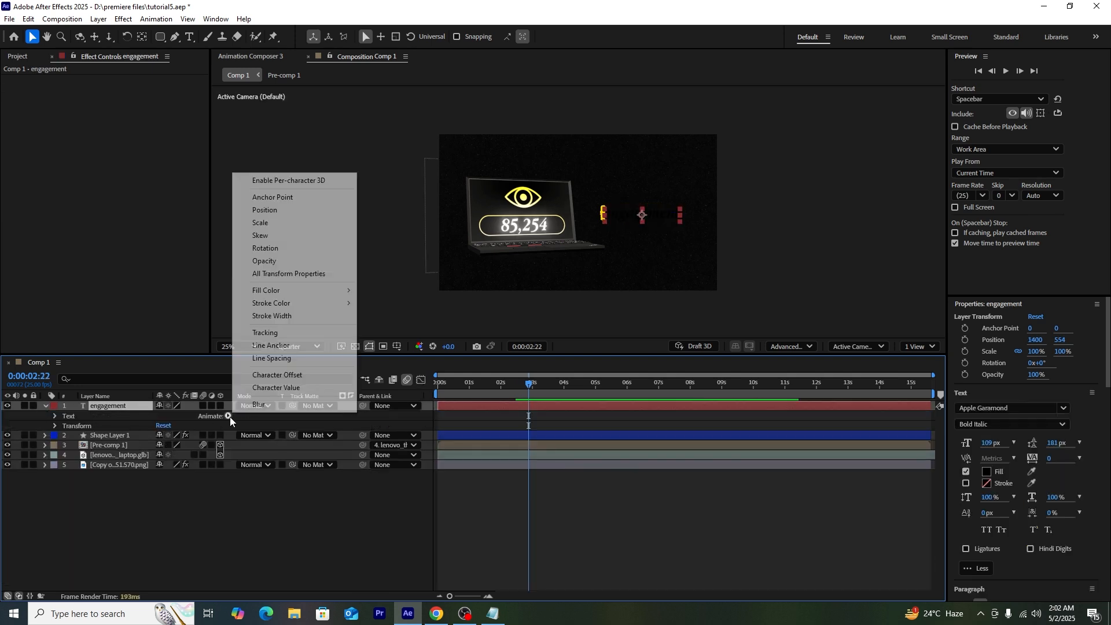
Step: Add an Opacity animator at 0% to the engagement text and keyframe Range Selector Start at 0%
click(272, 262)
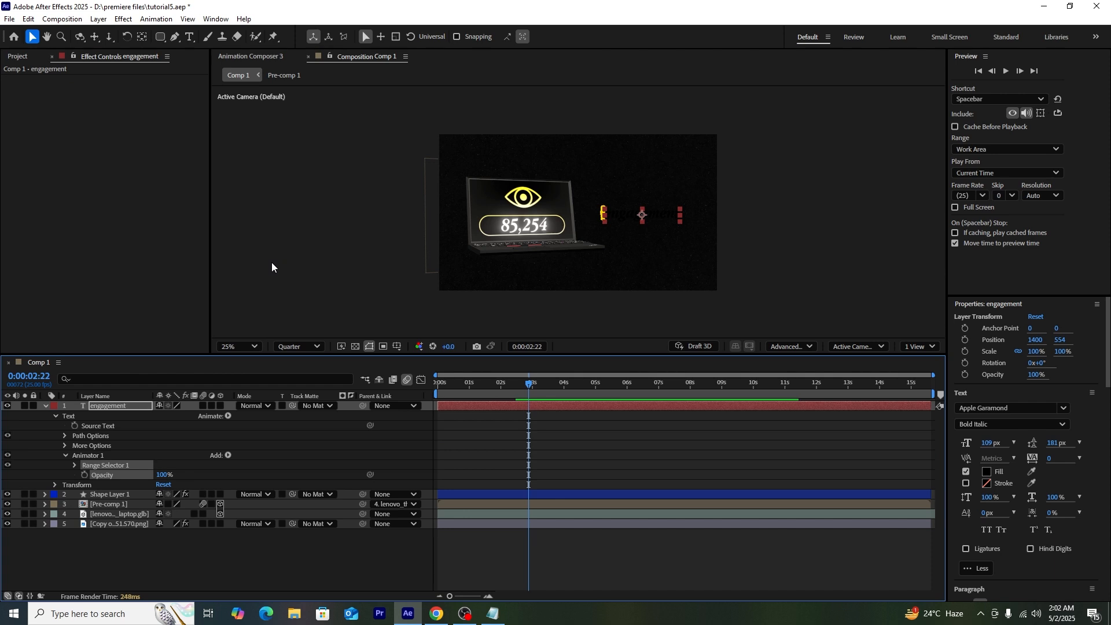
drag(158, 474, 110, 475)
click(114, 543)
click(74, 466)
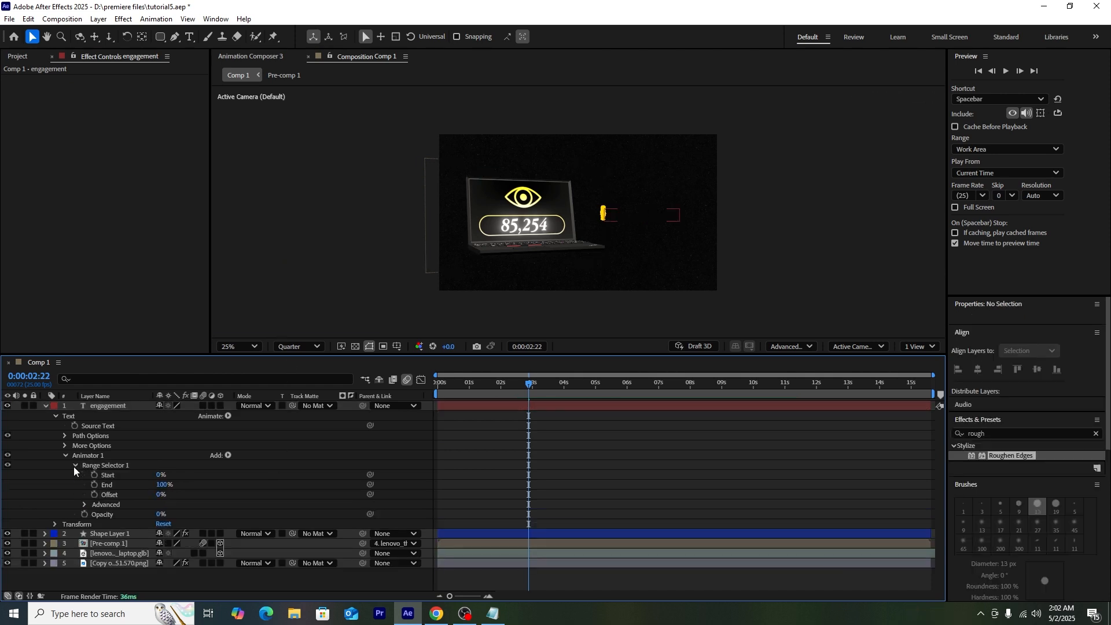
click(95, 474)
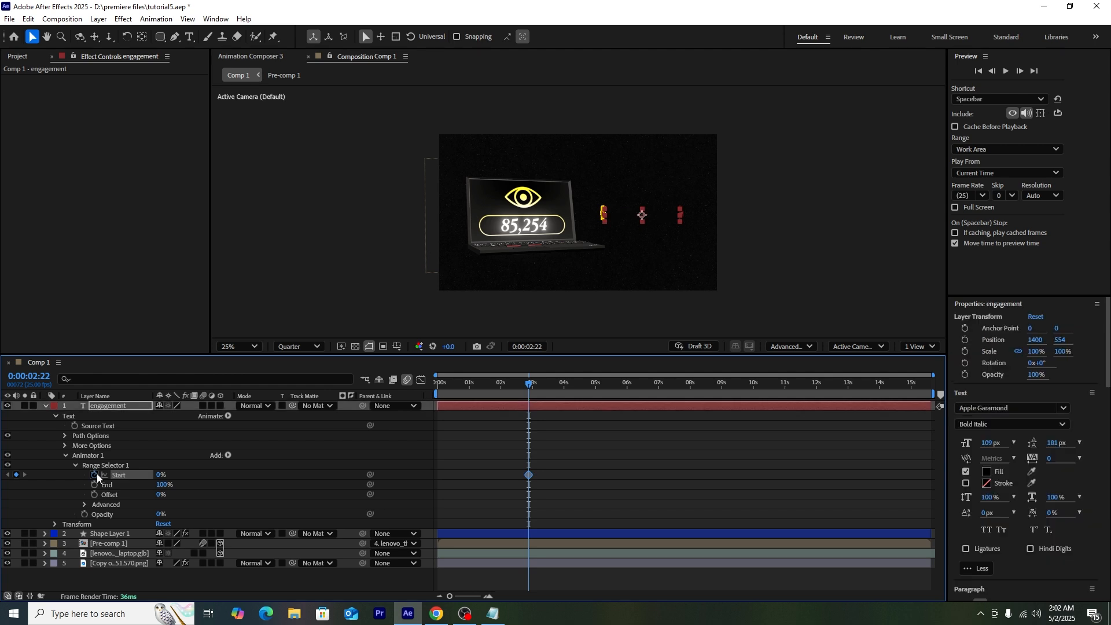
Step: Set Range Selector Start to 100% at about 5:03 so engagement fully appears
click(546, 390)
drag(546, 391, 600, 405)
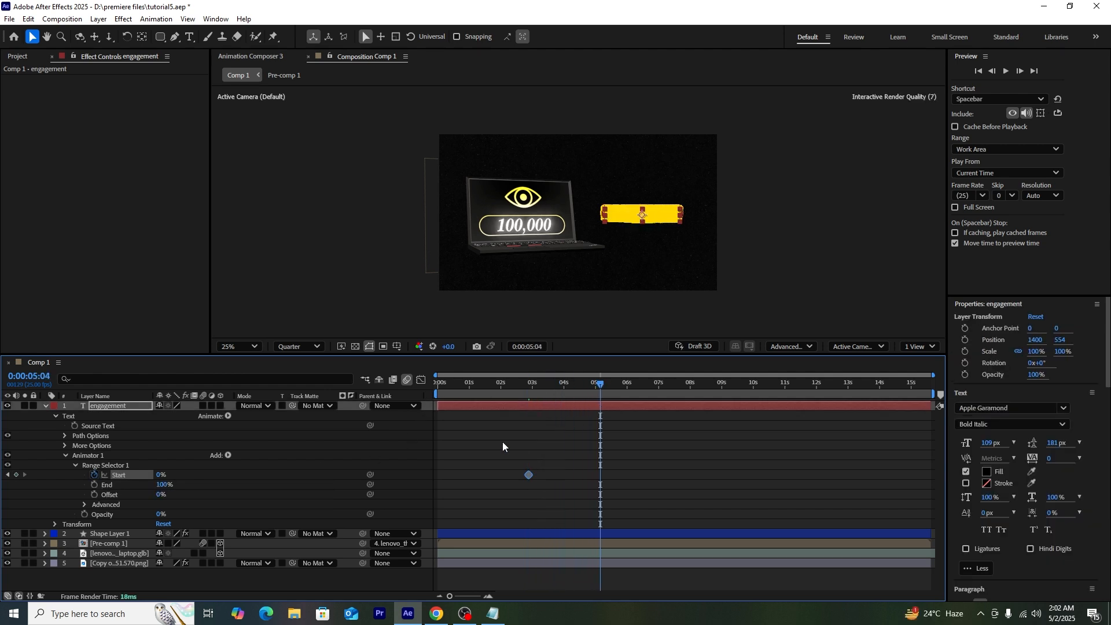
drag(157, 475, 407, 457)
click(655, 461)
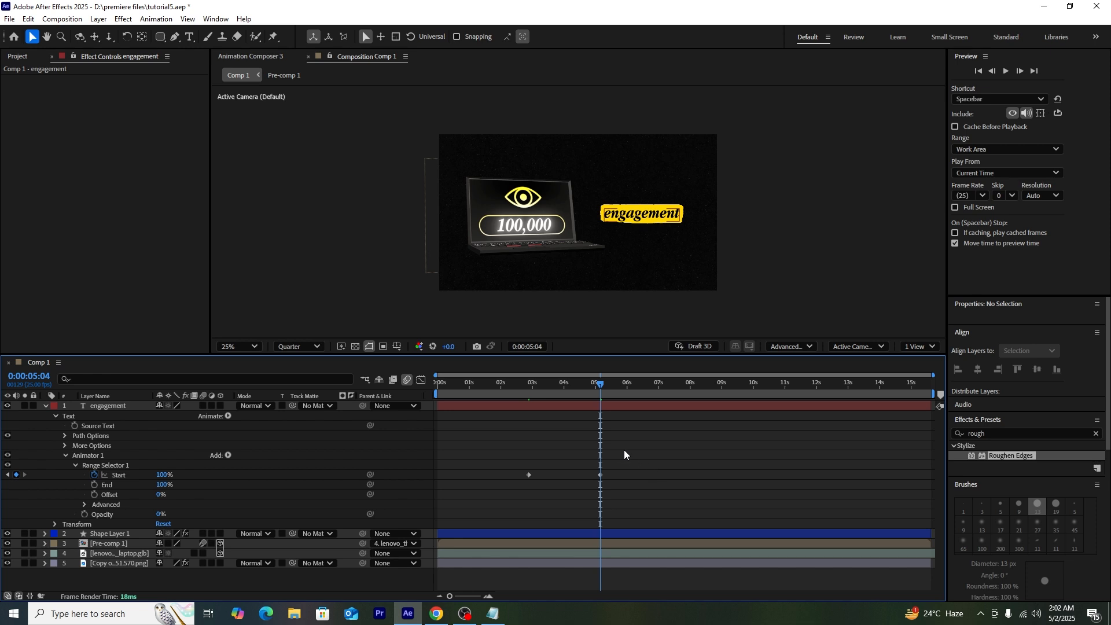
Step: Preview the reveal, shift the final Start keyframe slightly earlier, and preview it again
click(523, 388)
key(space)
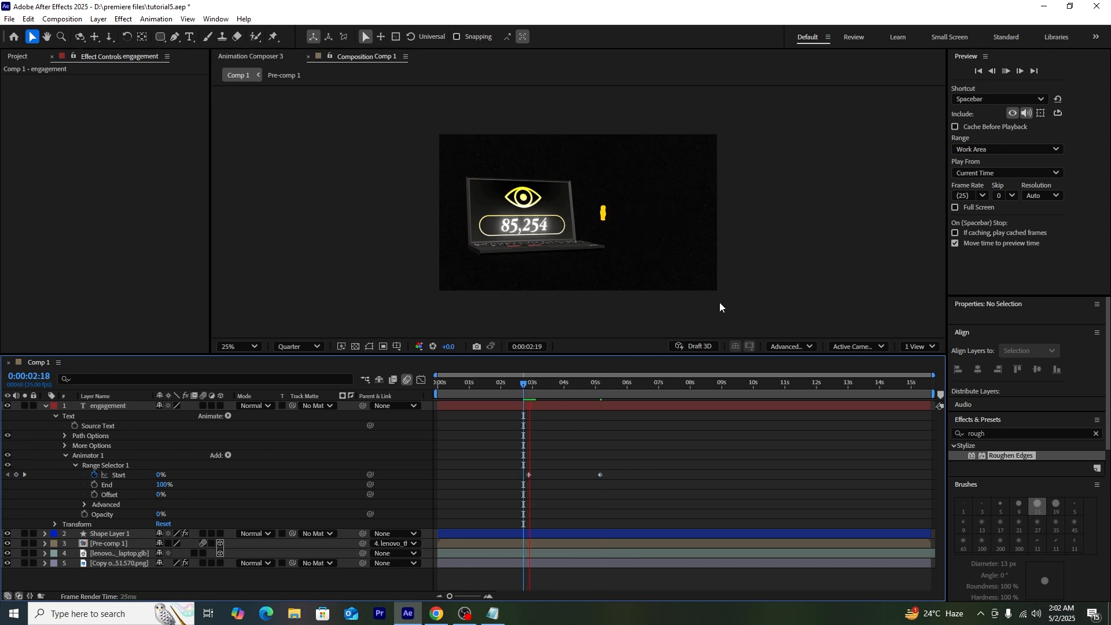
key(space)
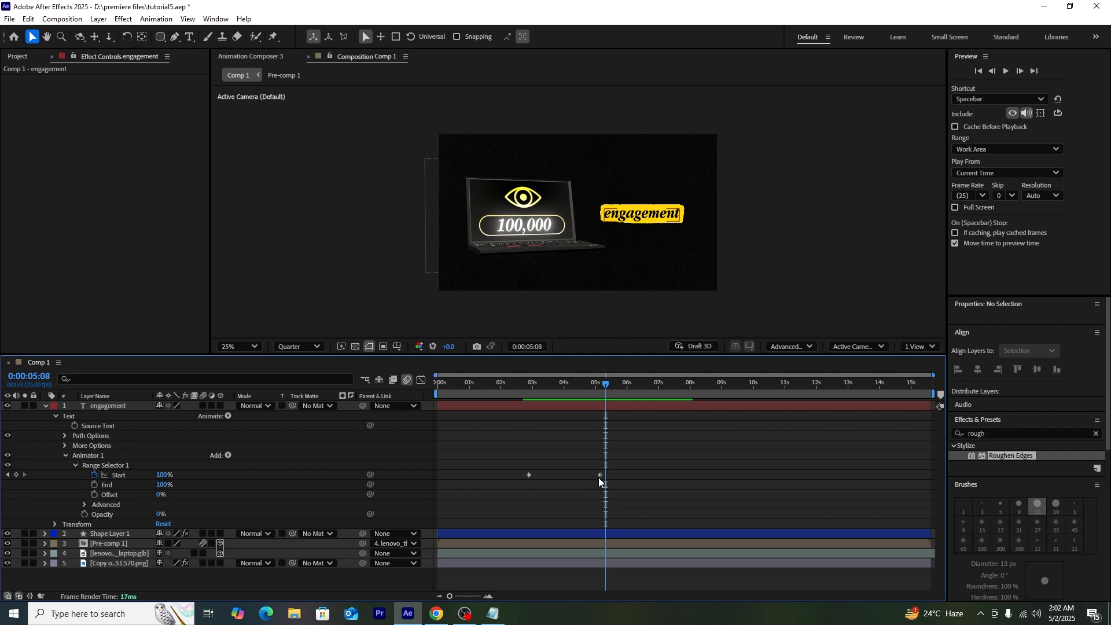
drag(598, 477, 584, 481)
click(531, 386)
key(space)
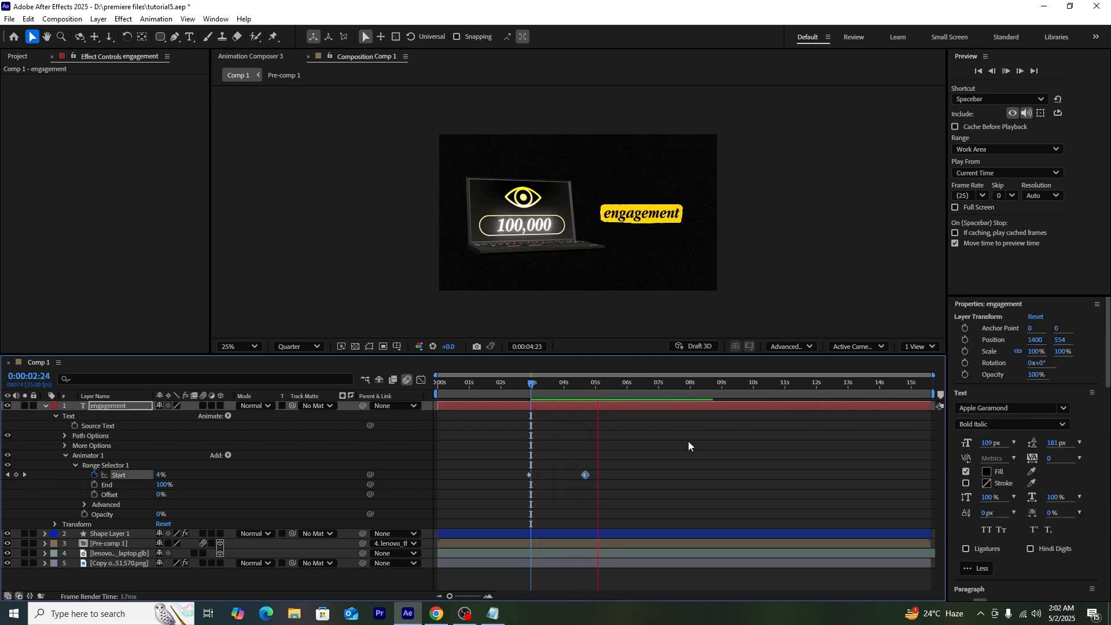
key(space)
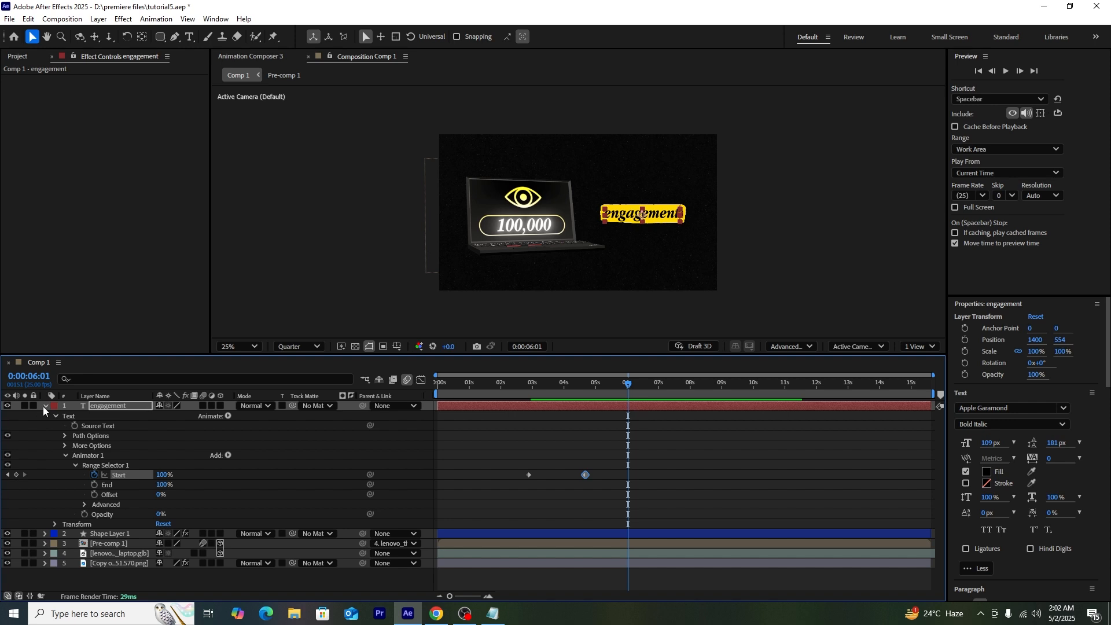
click(45, 407)
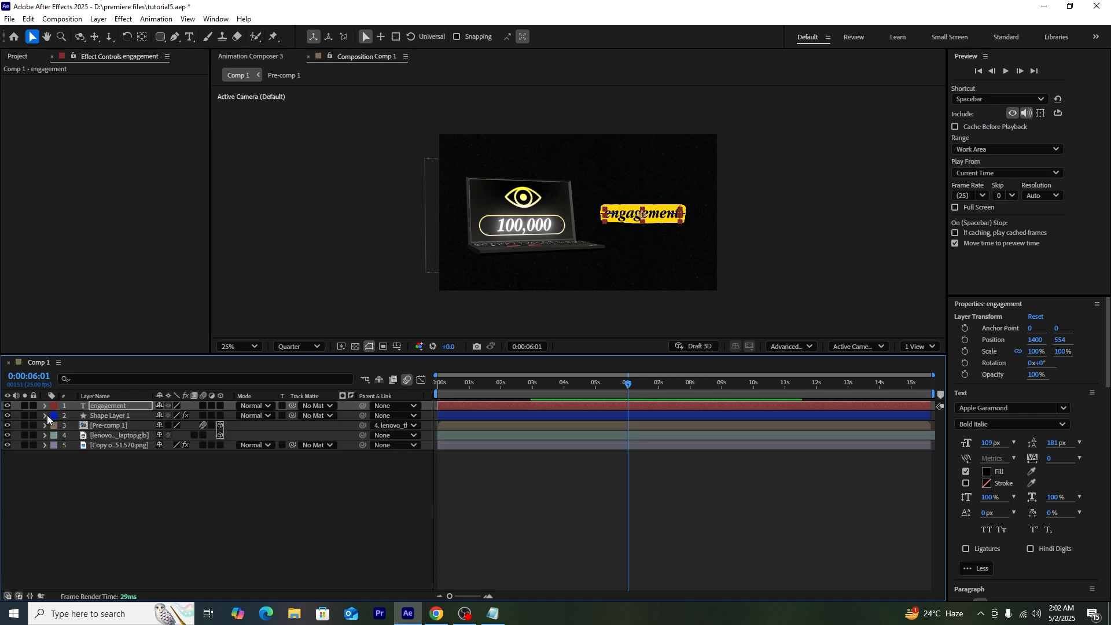
click(121, 416)
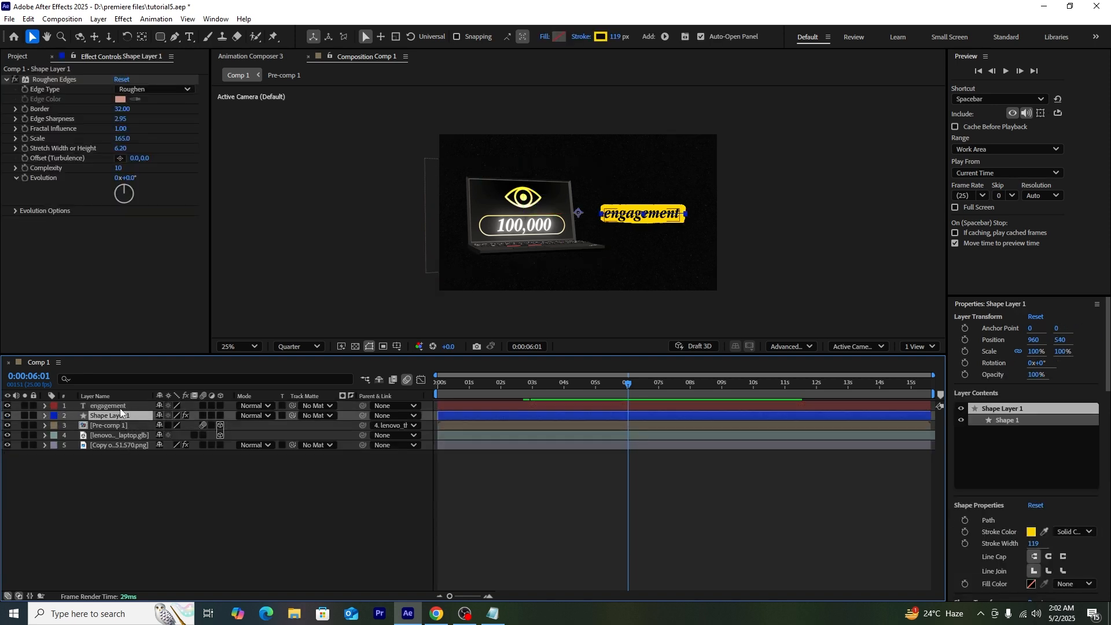
Step: Pre-compose the engagement text and Shape Layer 1 into a new comp named 'engagement'
shift+click(120, 407)
right_click(120, 408)
click(165, 335)
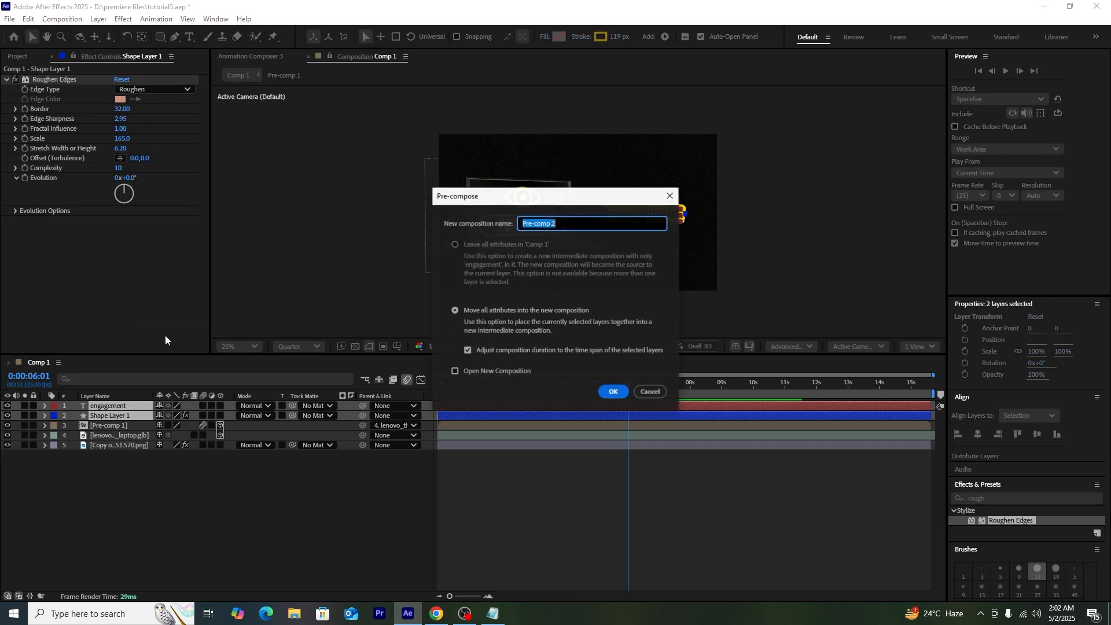
text(enga)
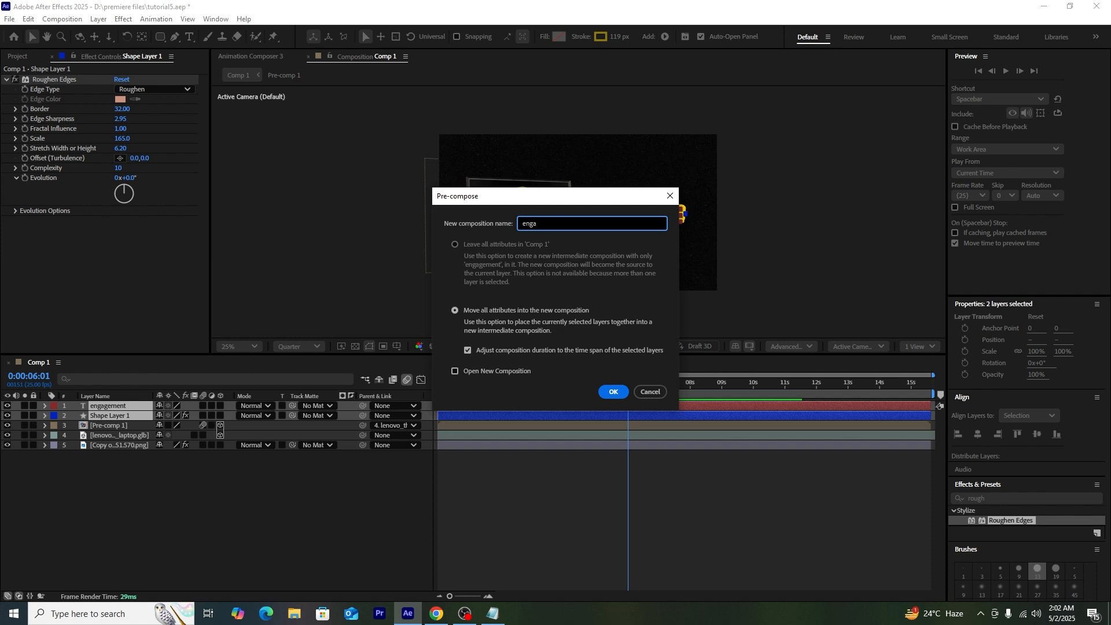
text(gement)
click(616, 393)
click(438, 468)
drag(547, 384, 734, 386)
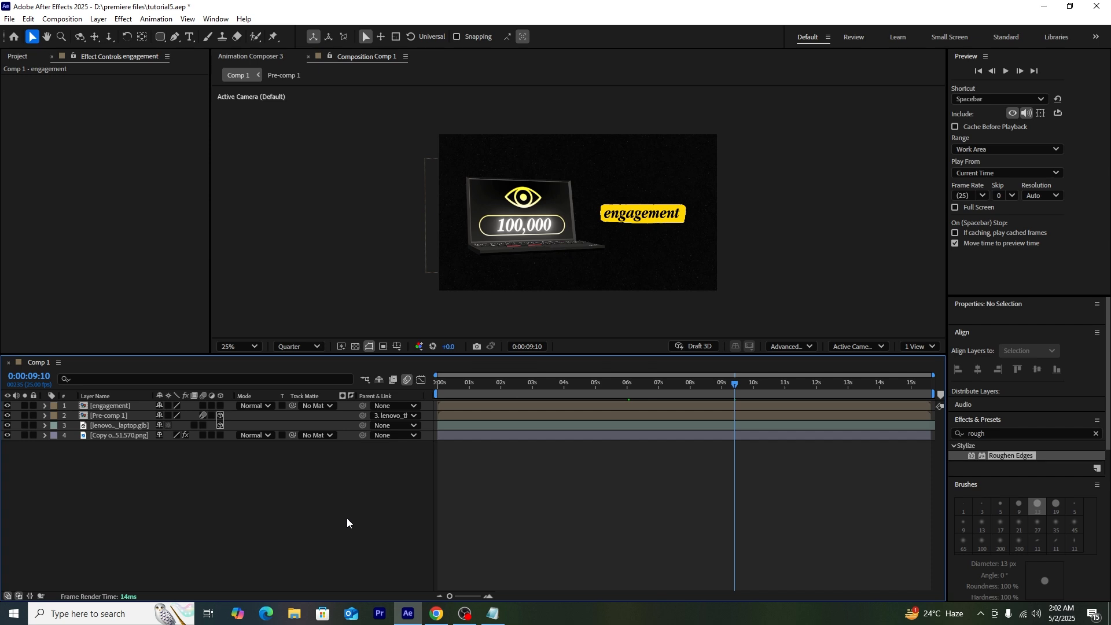
Step: Make the engagement pre-comp 3D with motion blur and rotate it 20° on Y
click(220, 406)
click(204, 406)
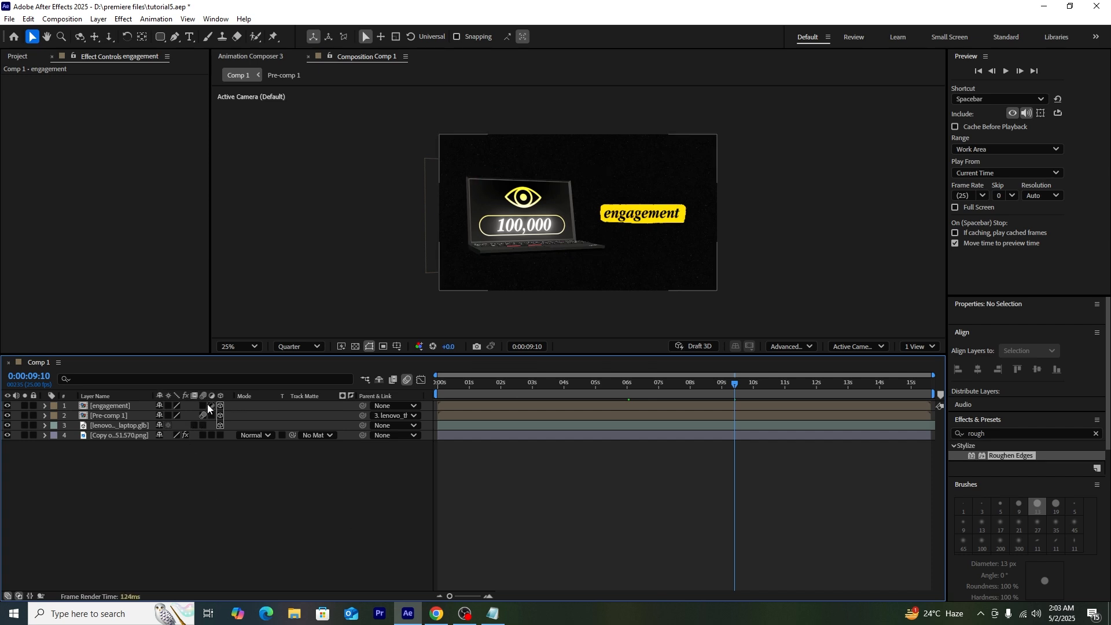
click(103, 406)
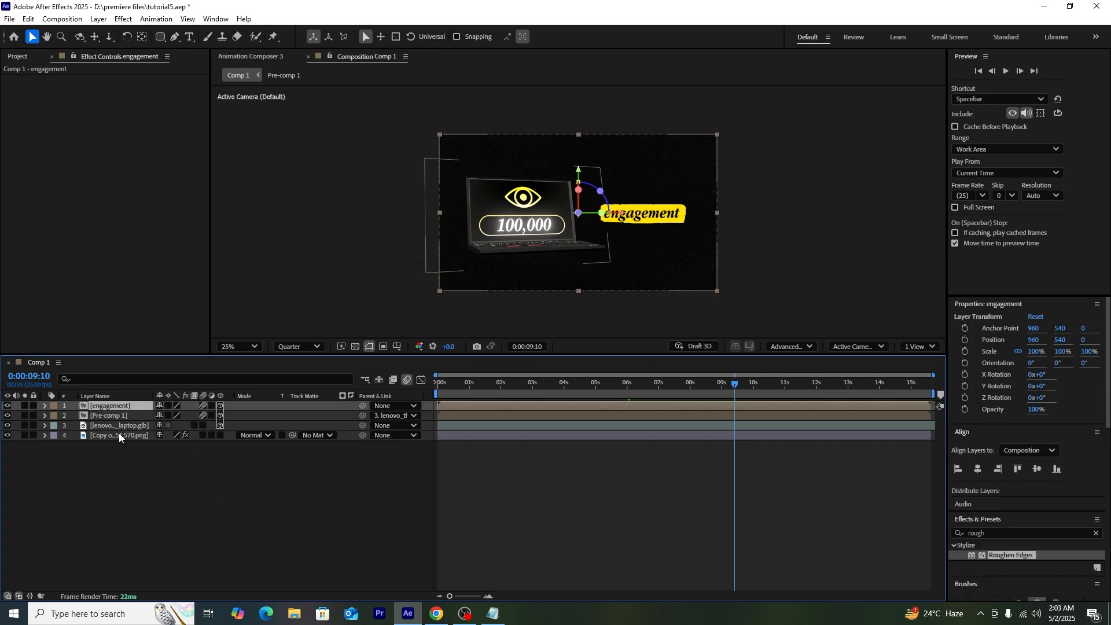
key(r)
drag(167, 438, 186, 436)
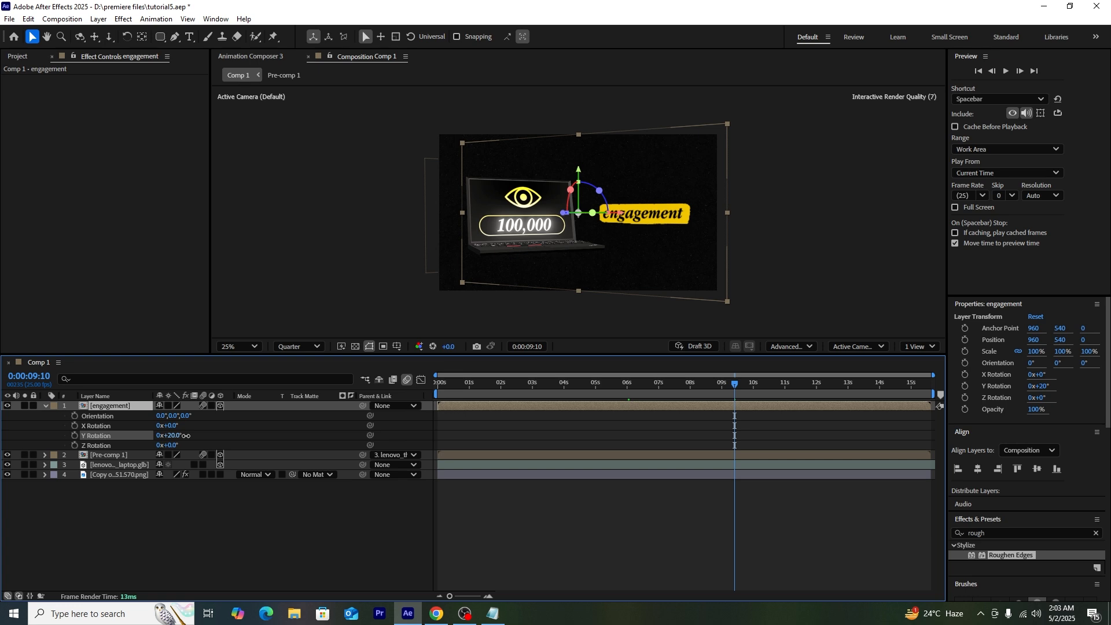
drag(658, 242, 662, 244)
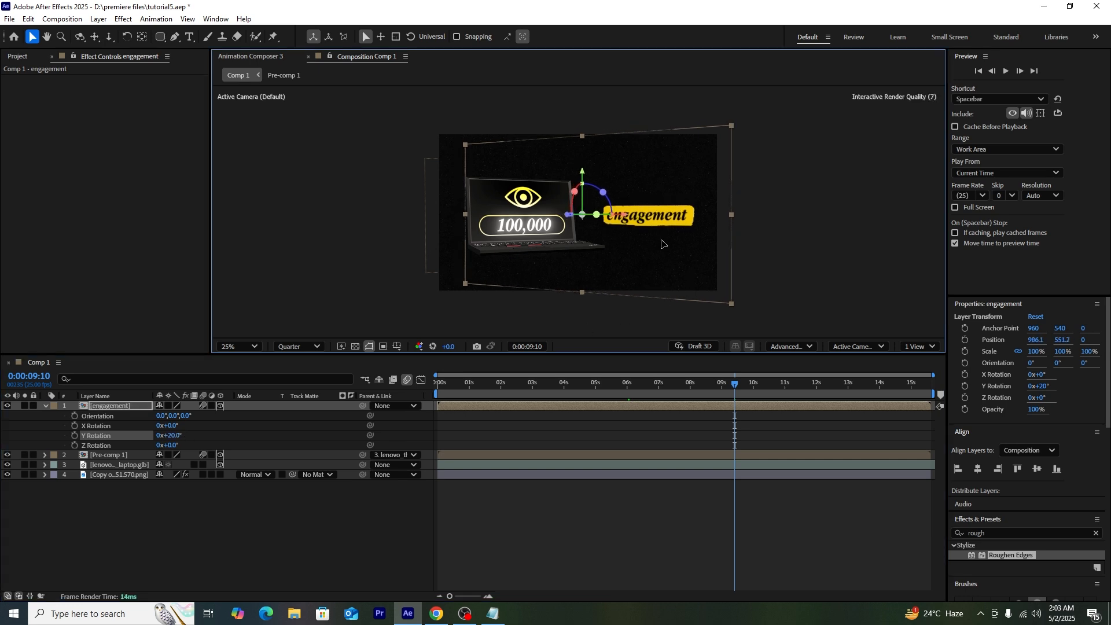
Step: Scale the engagement banner to 116% and nudge it into place beside the laptop
key(s)
drag(213, 416, 223, 416)
drag(686, 265, 679, 264)
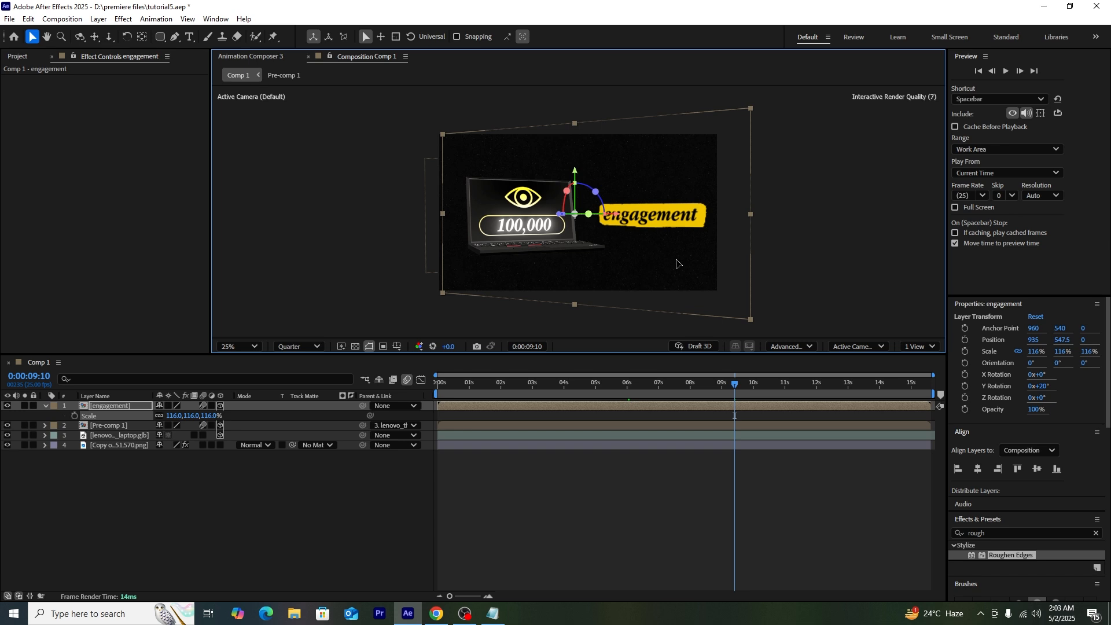
click(210, 526)
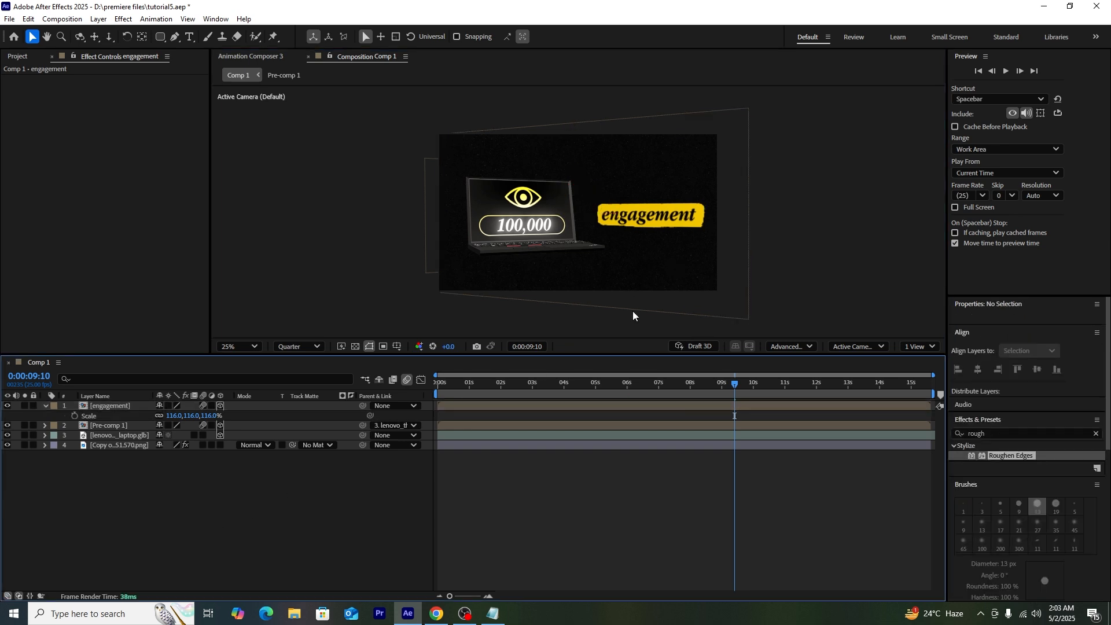
click(658, 255)
drag(659, 255, 656, 258)
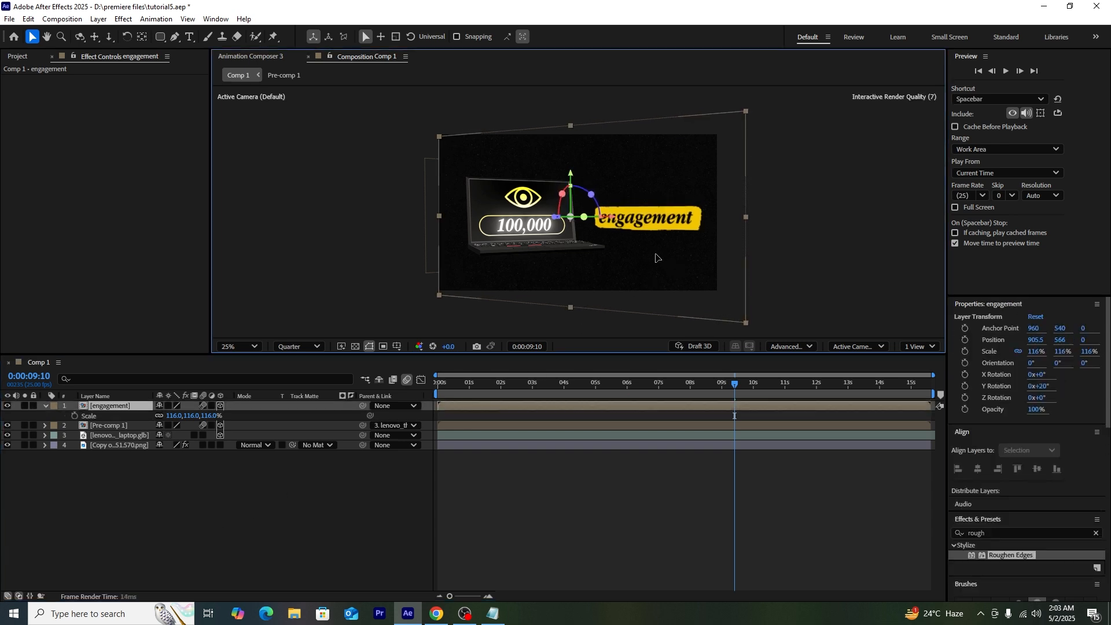
click(204, 523)
click(175, 36)
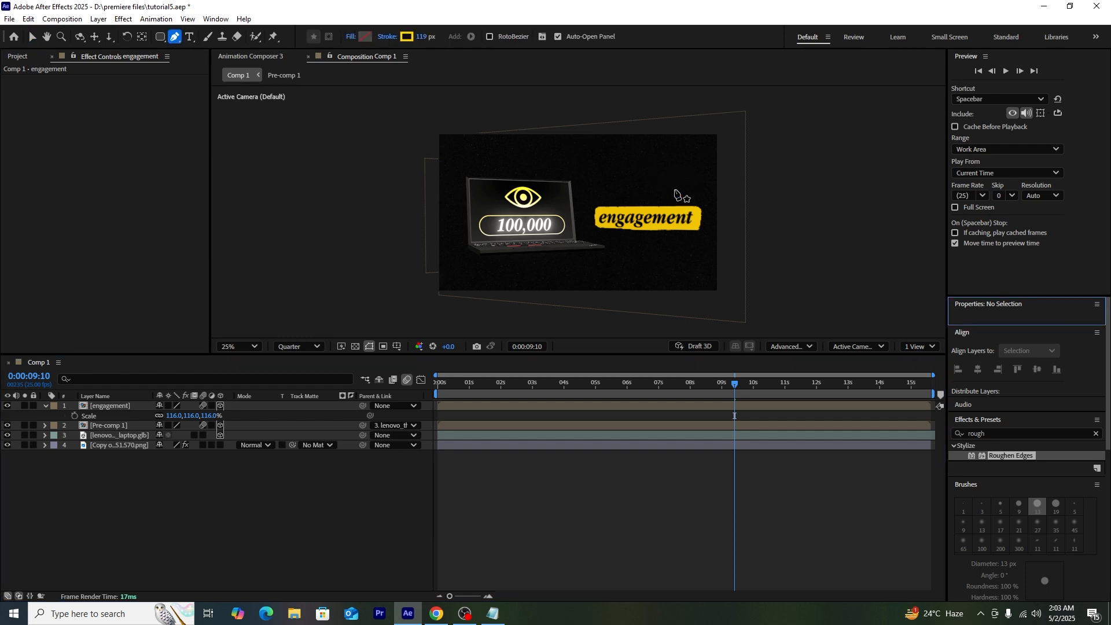
Step: Draw a zigzag arrow path with the Pen tool above the engagement banner
click(662, 169)
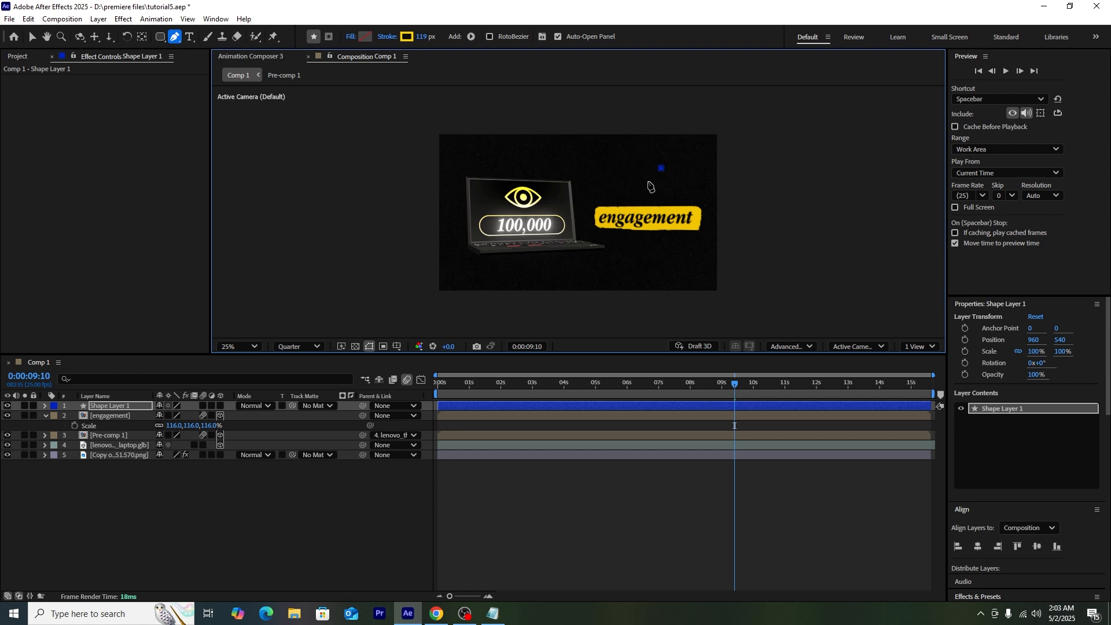
click(641, 184)
click(639, 199)
click(630, 190)
scroll(663, 218, up, 1)
drag(529, 187, 541, 187)
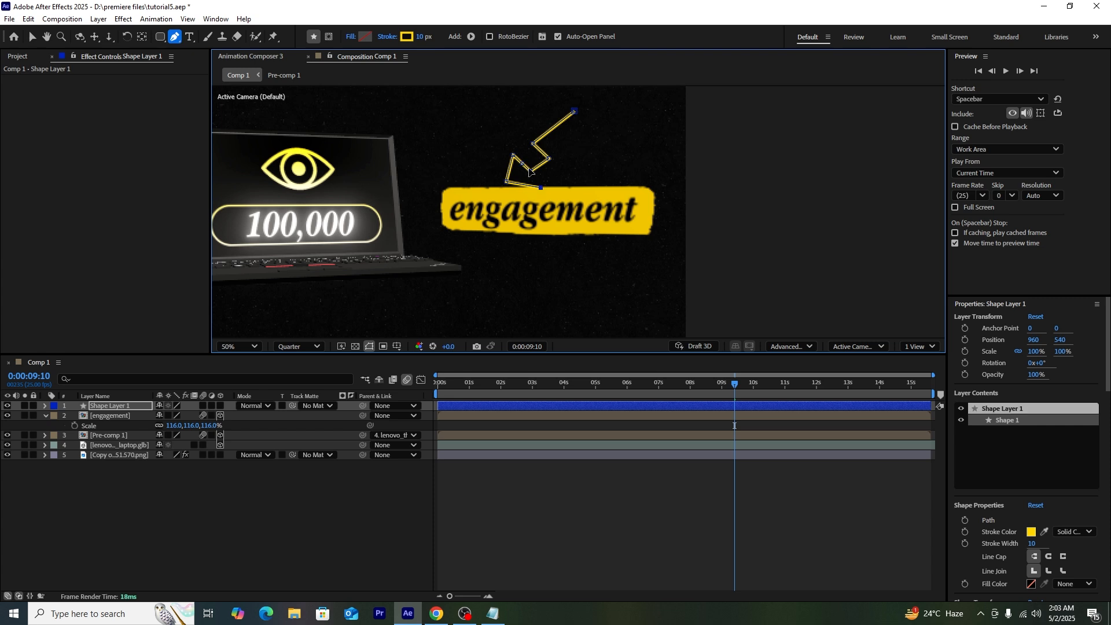
scroll(530, 168, up, 1)
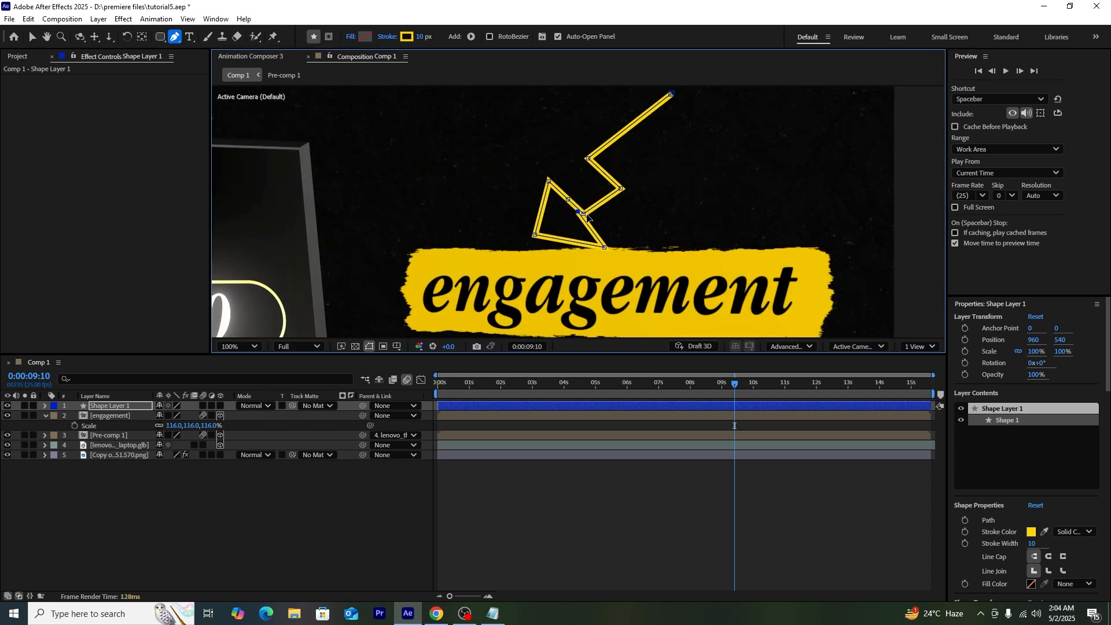
scroll(579, 213, down, 1)
Step: Taper the end of the arrow's stroke to a 9% length
click(45, 405)
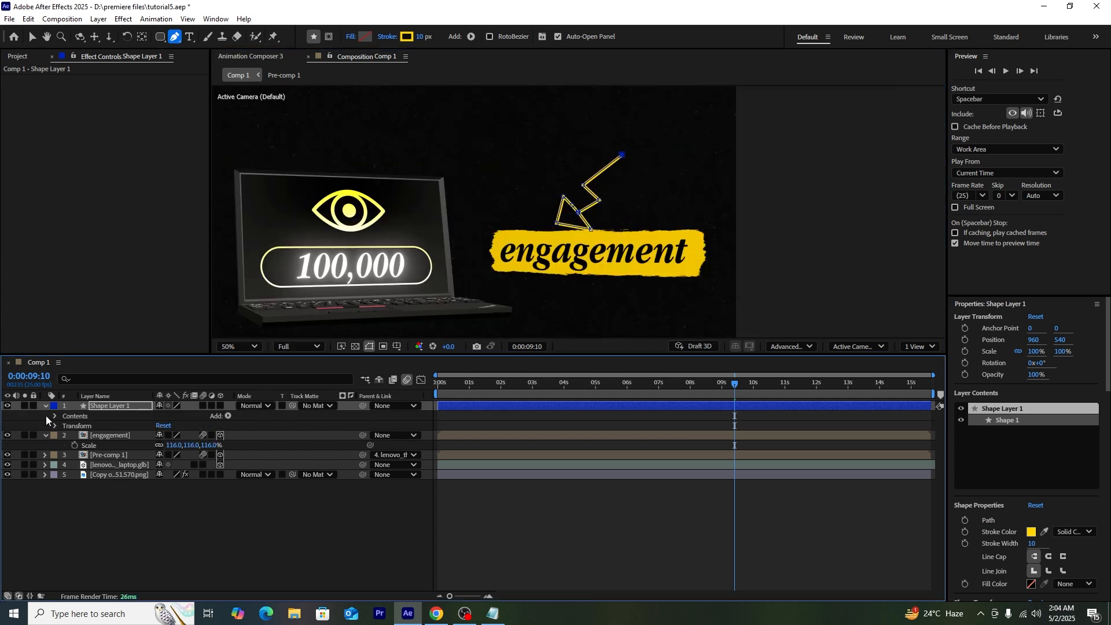
click(54, 418)
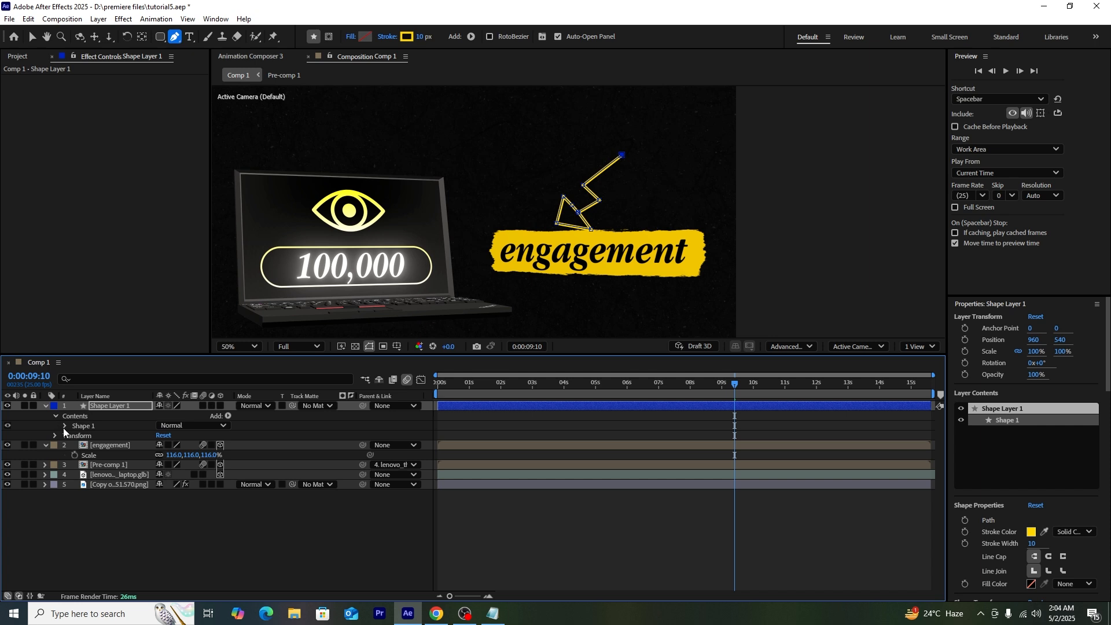
click(64, 426)
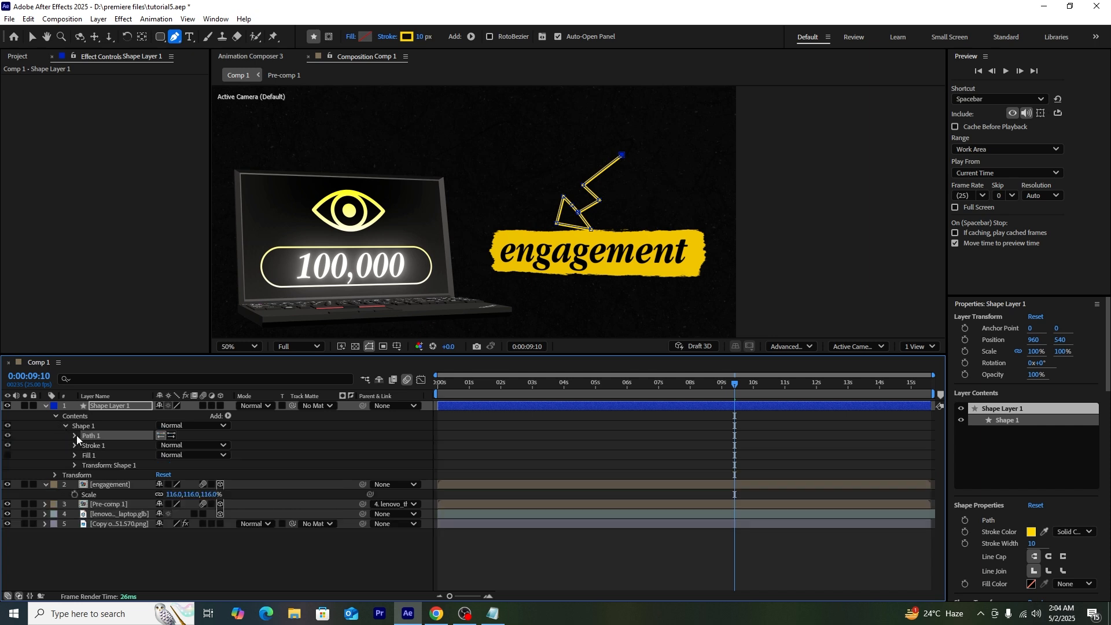
click(74, 445)
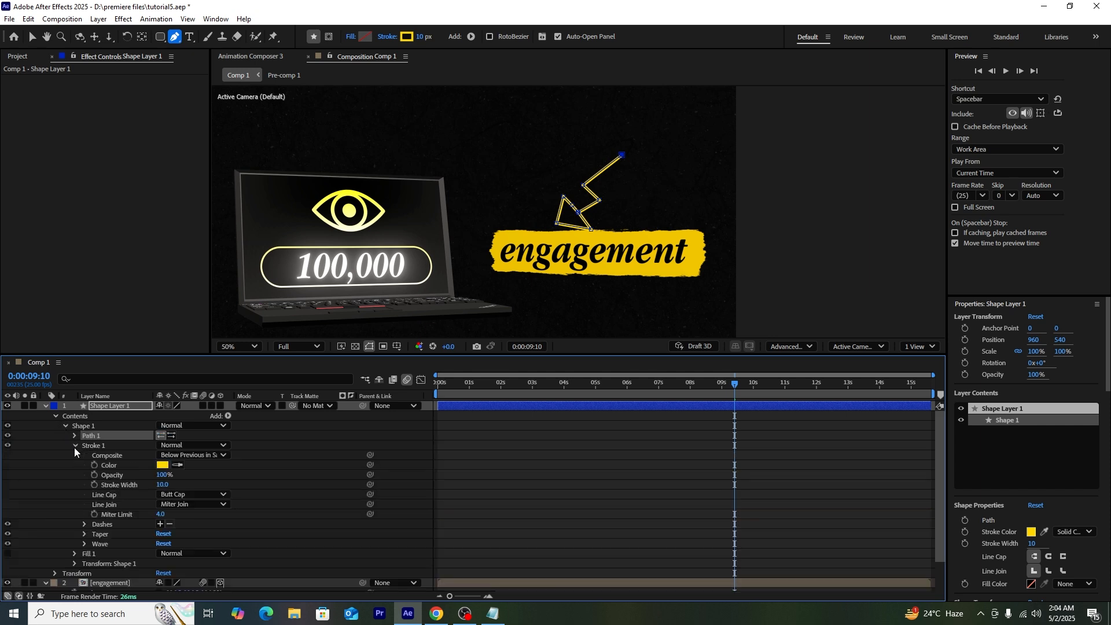
click(84, 535)
scroll(241, 558, down, 2)
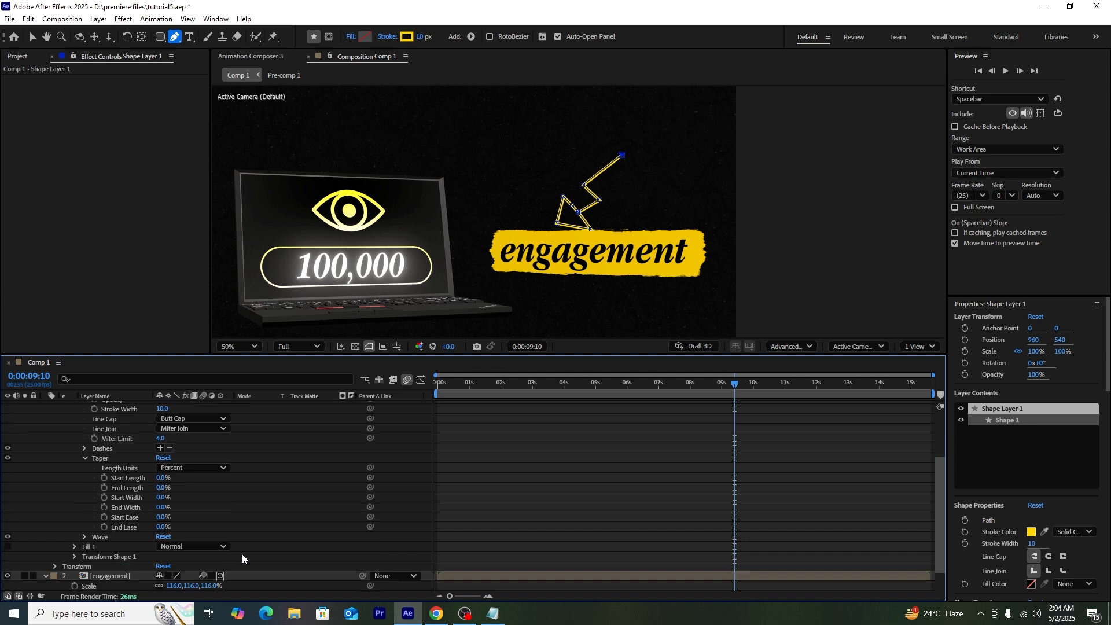
drag(163, 488, 169, 488)
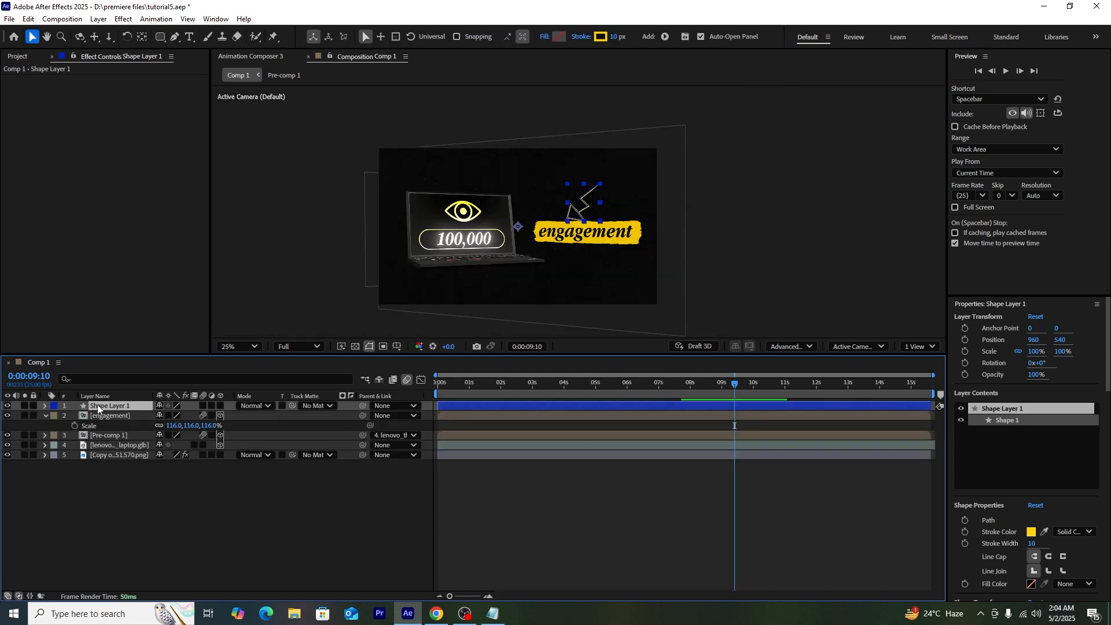
Step: Scale the arrow to 71%, move it up-right above the banner, and make it 3D
key(s)
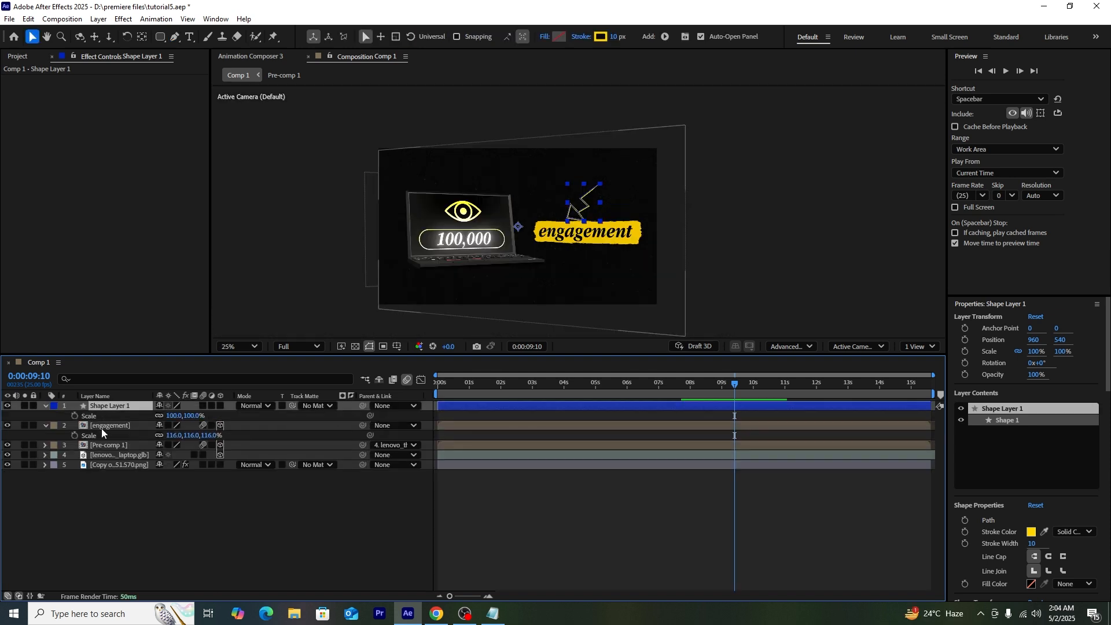
drag(190, 417, 173, 417)
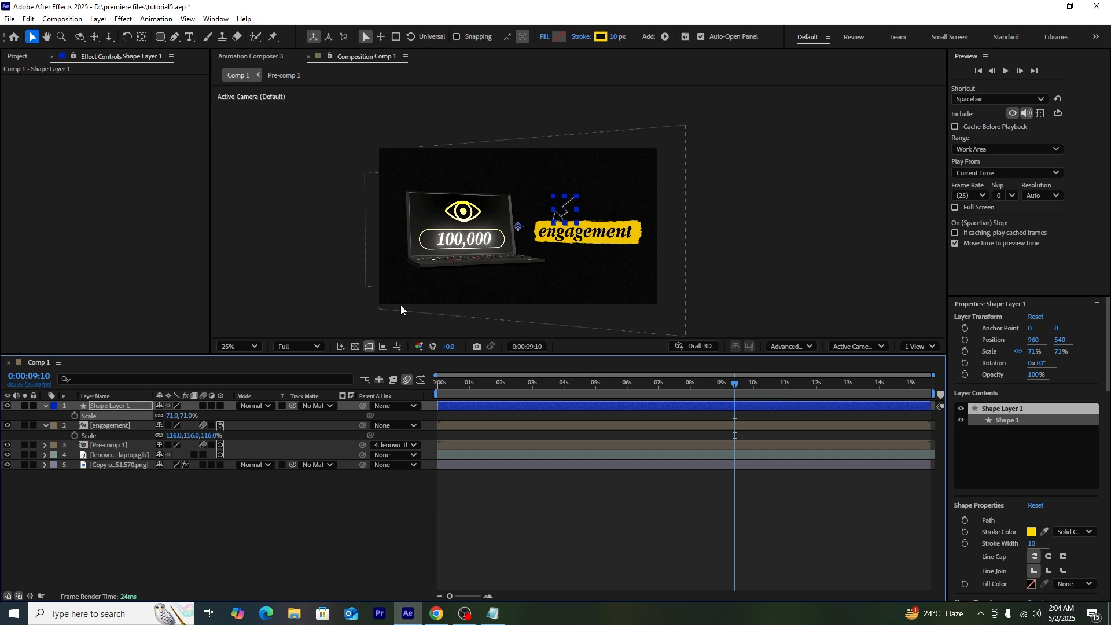
drag(568, 220, 591, 210)
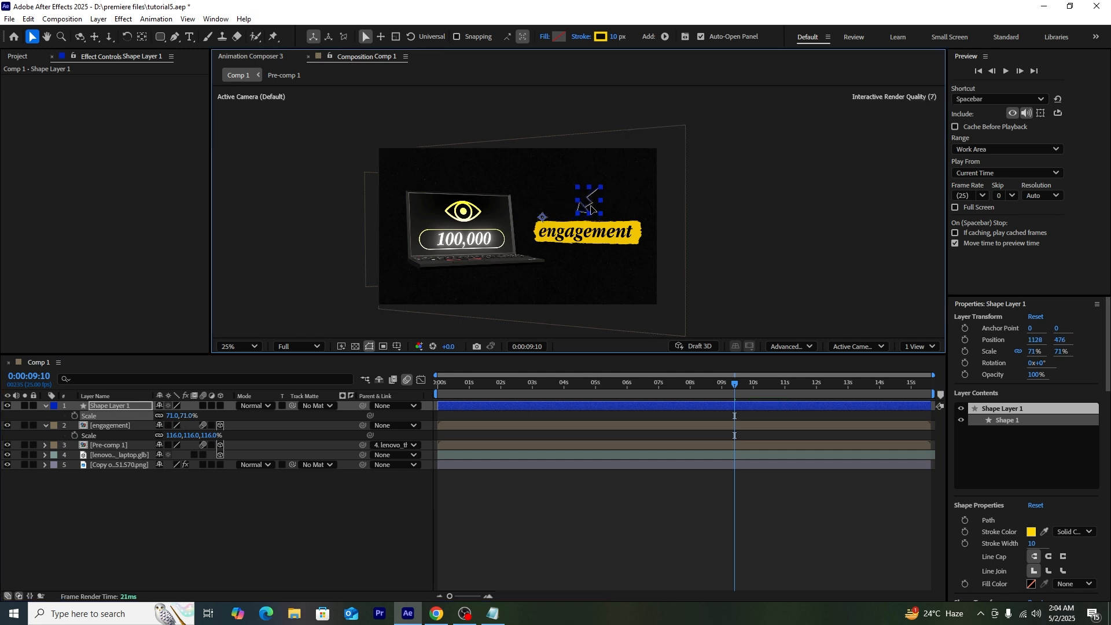
click(761, 252)
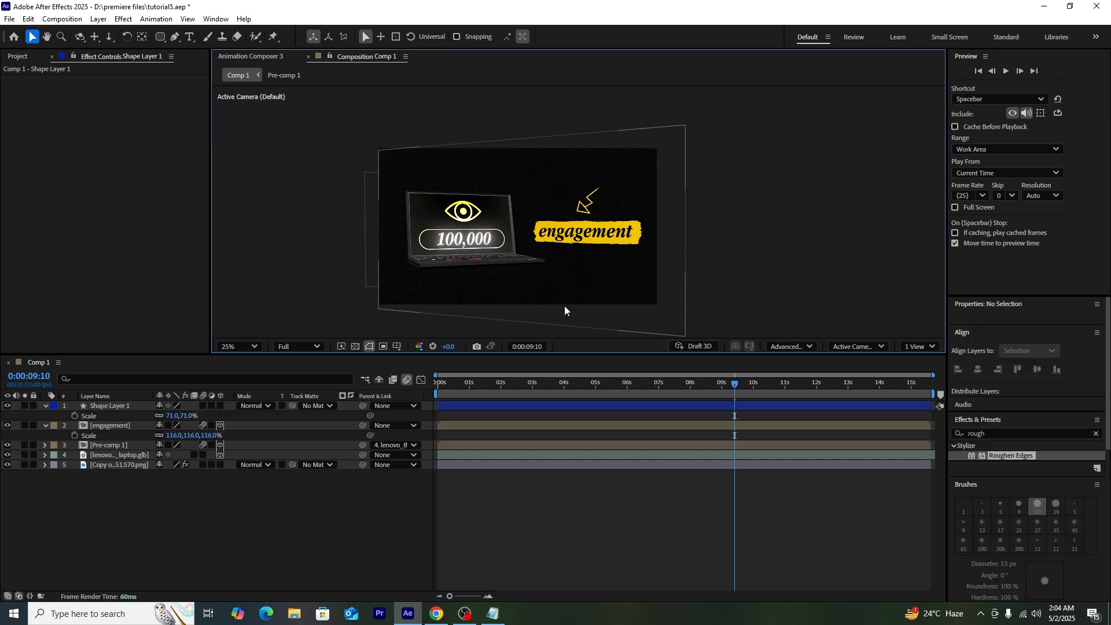
click(221, 406)
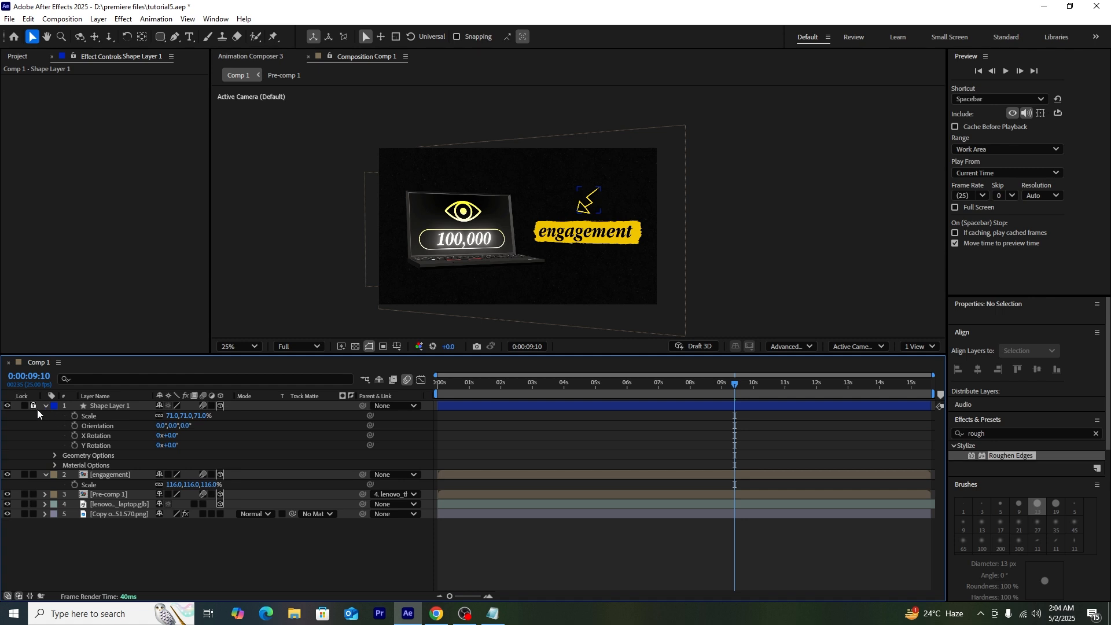
Step: Add Trim Paths to Shape Layer 1, keyframing End at 100% at 9:10 and 0% at 6:07
click(228, 416)
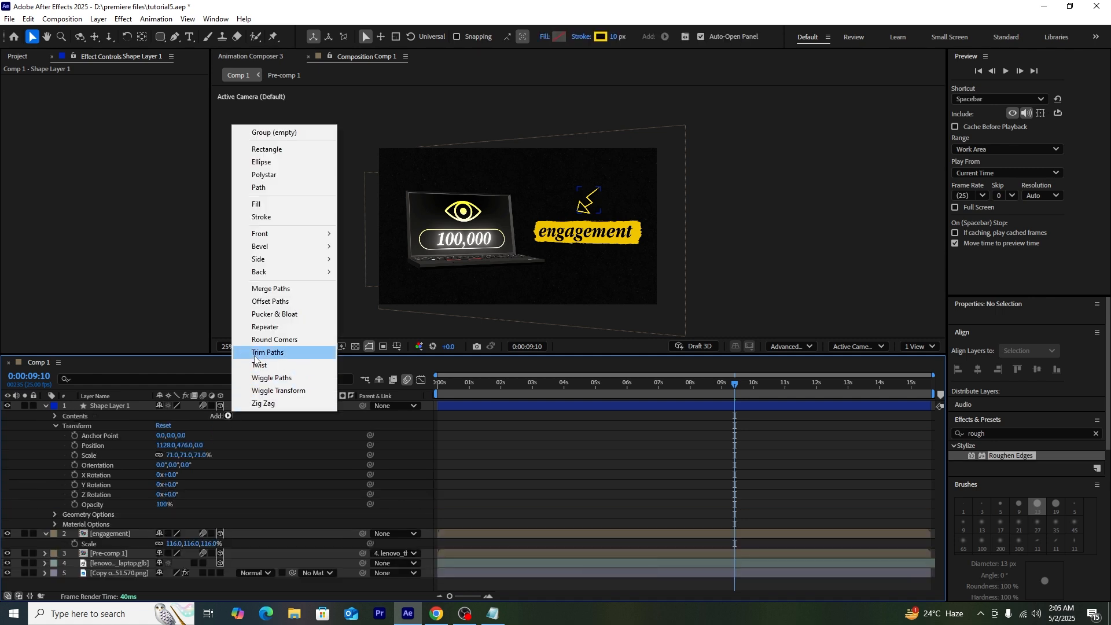
click(253, 353)
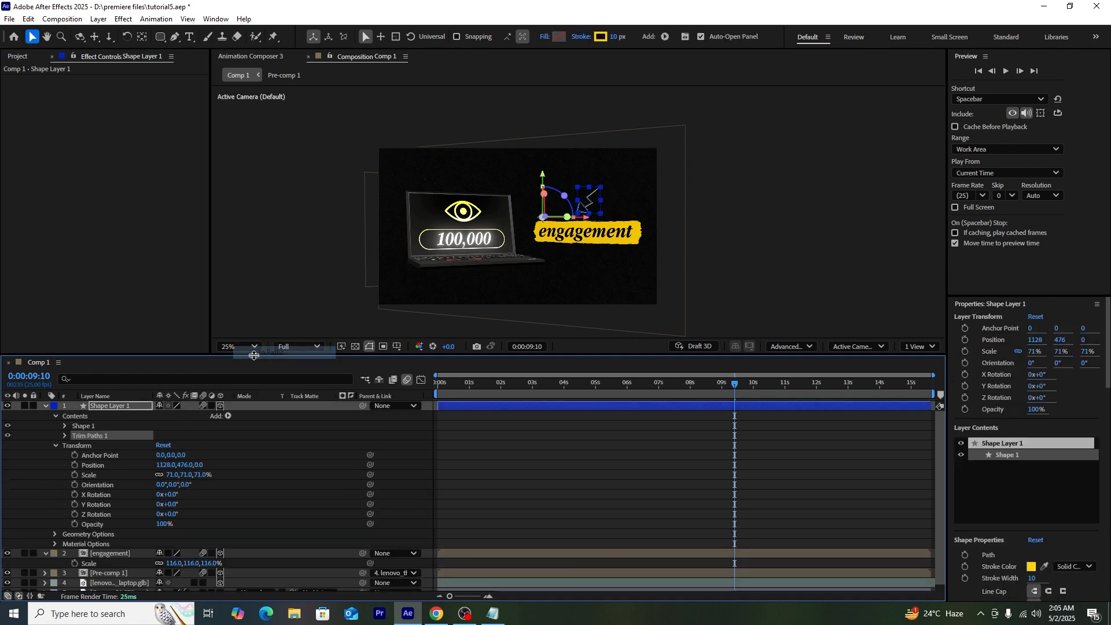
click(64, 436)
click(85, 455)
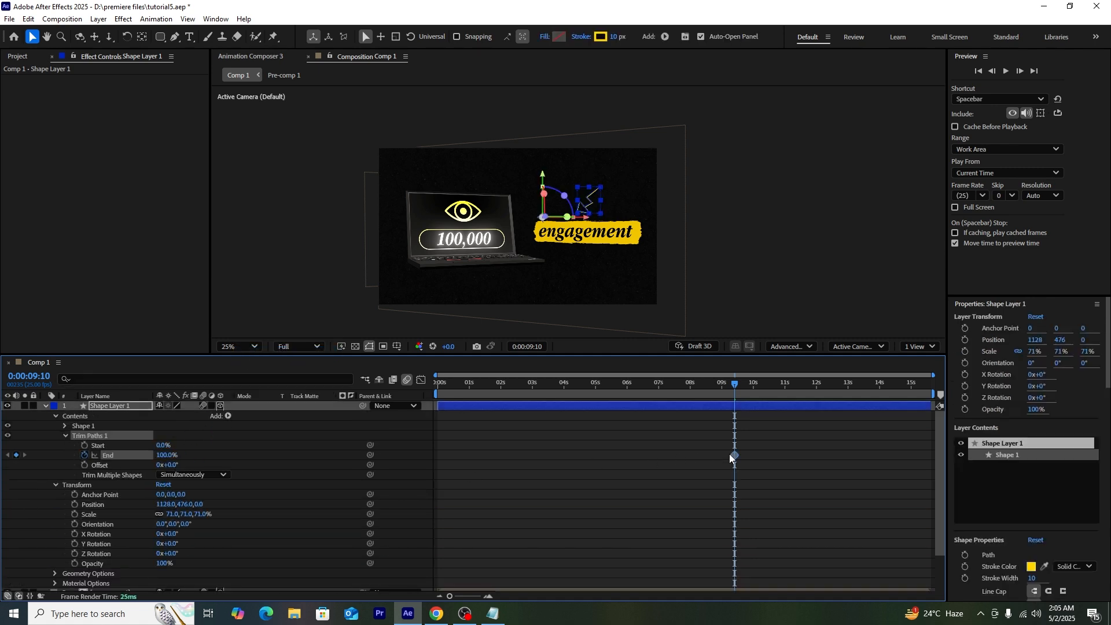
drag(651, 387, 636, 387)
drag(166, 456, 95, 456)
Step: Easy Ease both End keyframes, sharpen their speed curve, and preview the draw-on
drag(749, 466, 551, 453)
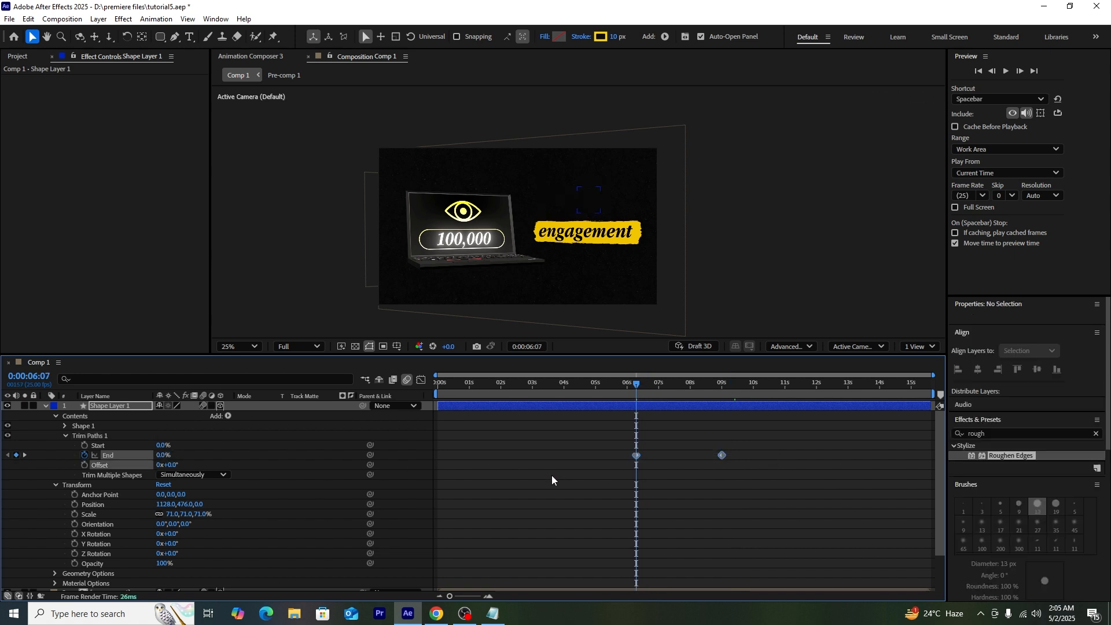
key(F9)
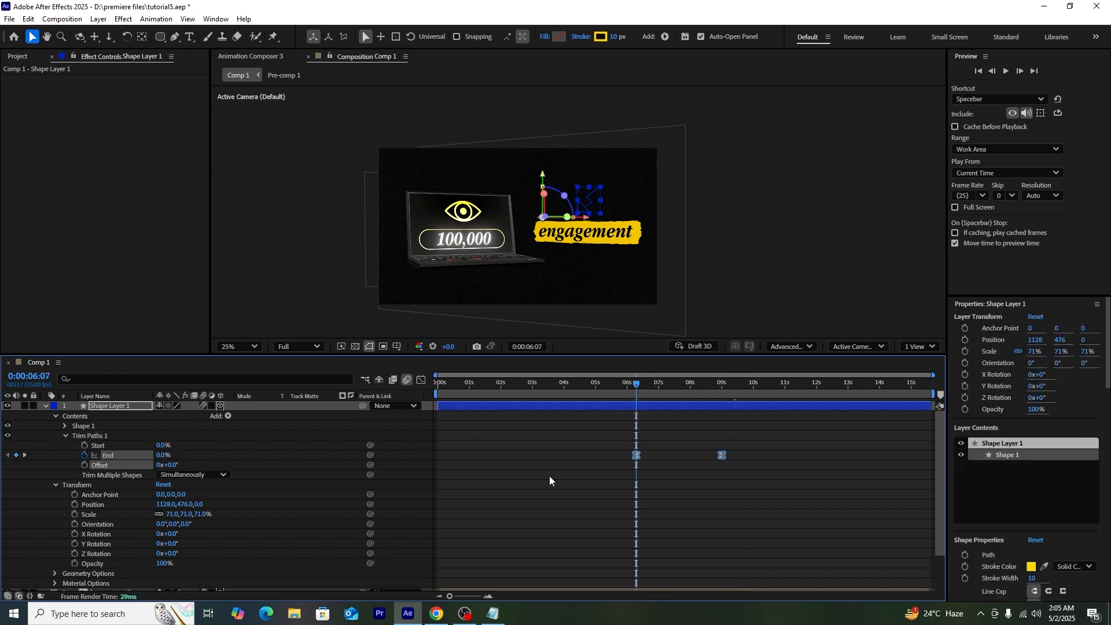
click(421, 379)
drag(694, 562, 675, 565)
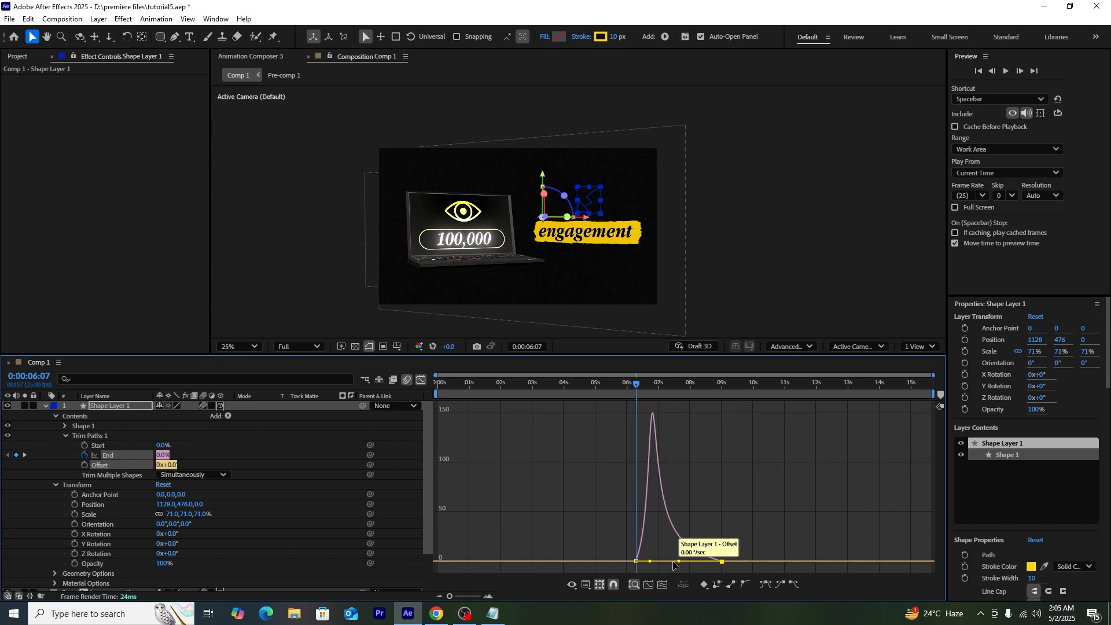
key(space)
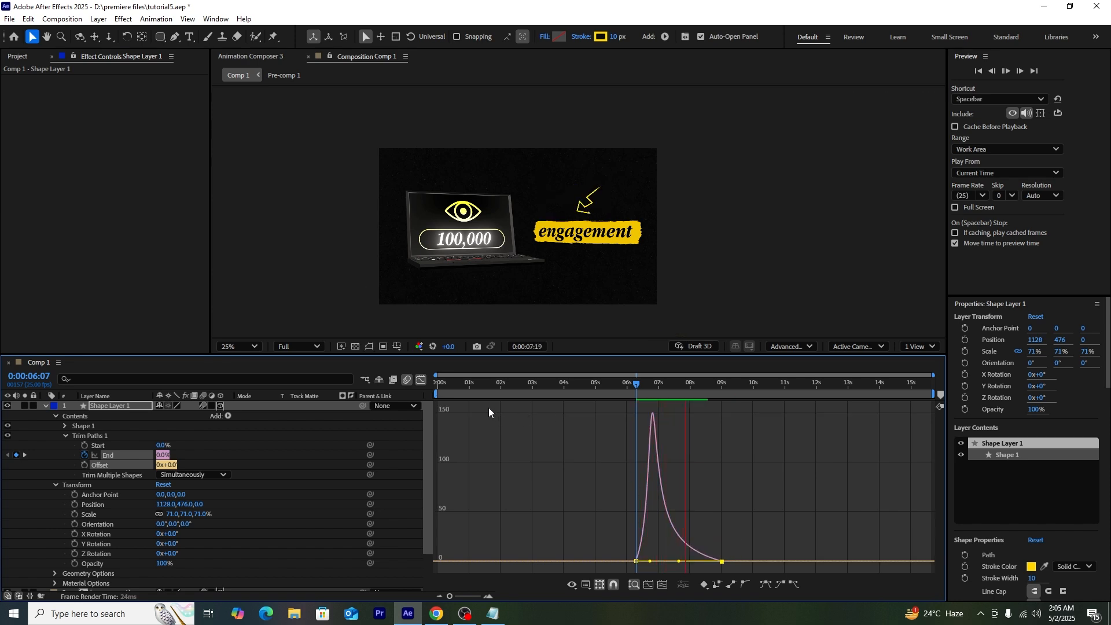
key(space)
click(421, 379)
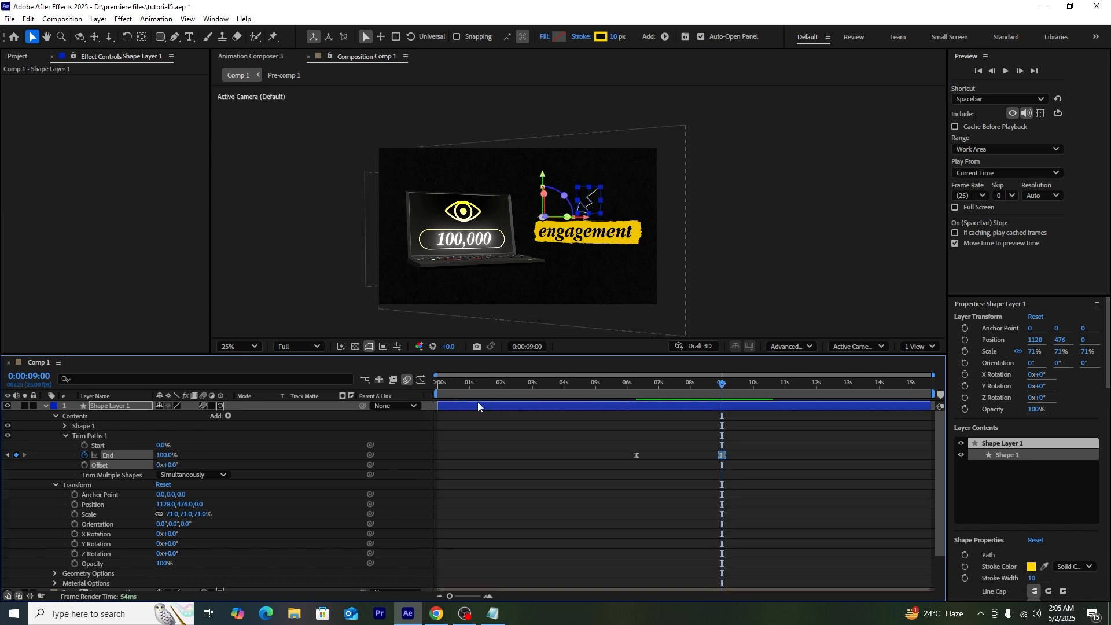
drag(639, 398, 589, 421)
key(space)
key(space)
drag(551, 388, 430, 420)
key(space)
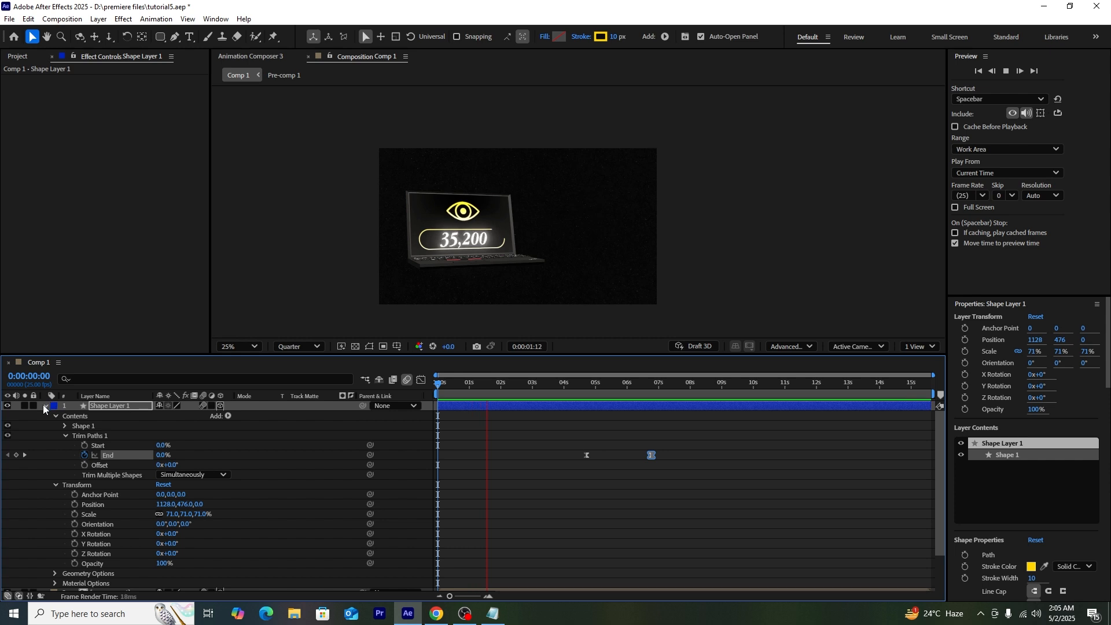
click(46, 405)
Step: Move Shape Layer 1's End keyframes earlier to about 1:16 and preview from the start
key(space)
click(482, 413)
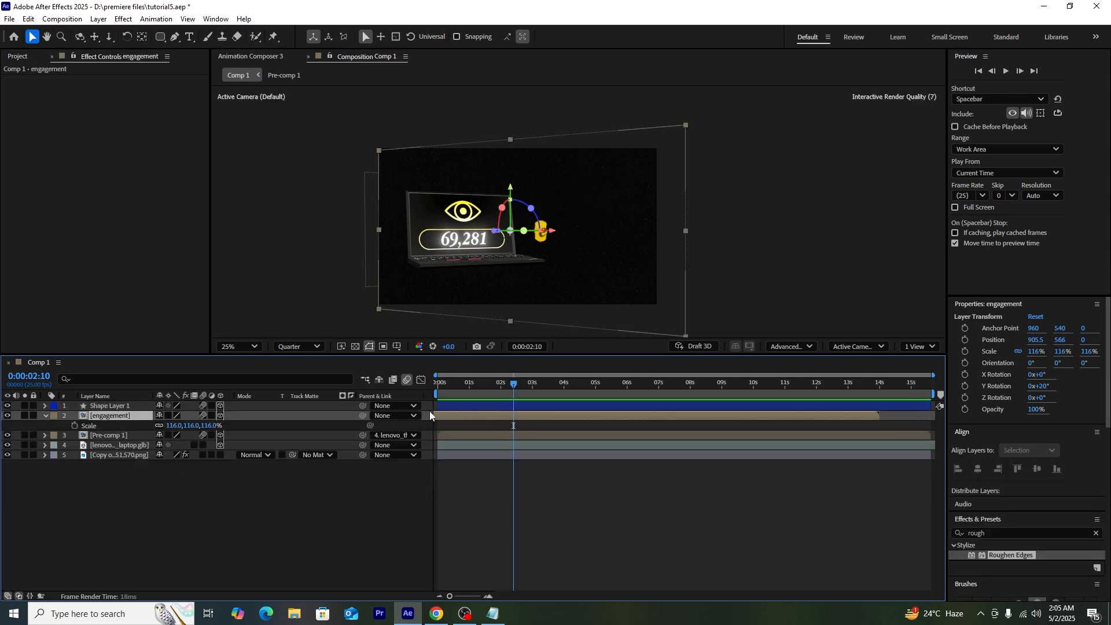
click(466, 405)
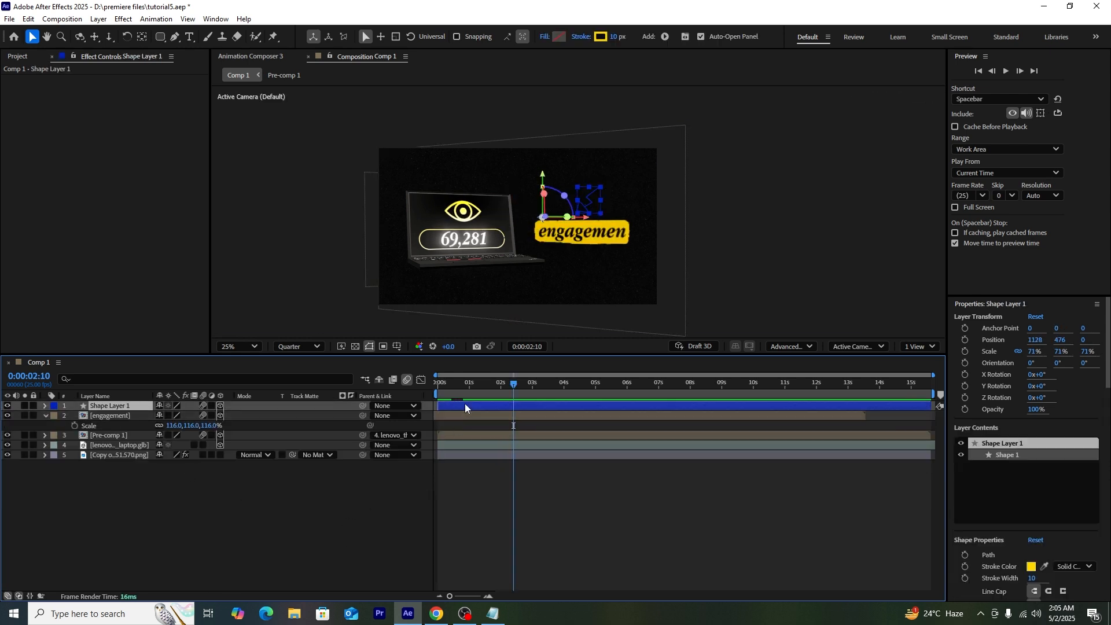
key(u)
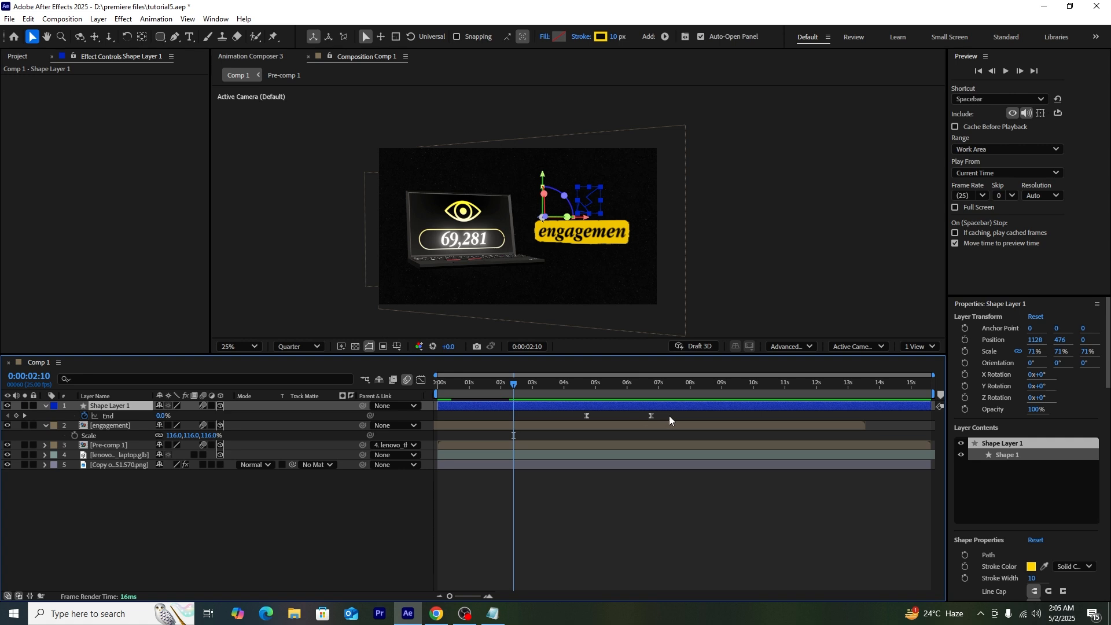
drag(586, 416, 488, 426)
click(458, 384)
click(437, 391)
key(space)
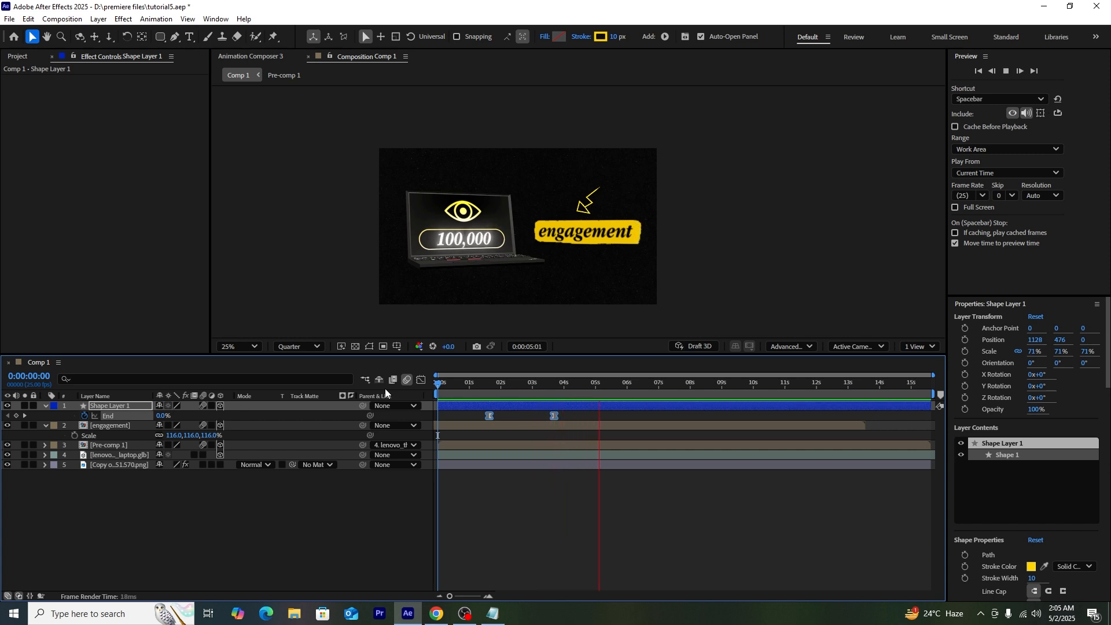
key(space)
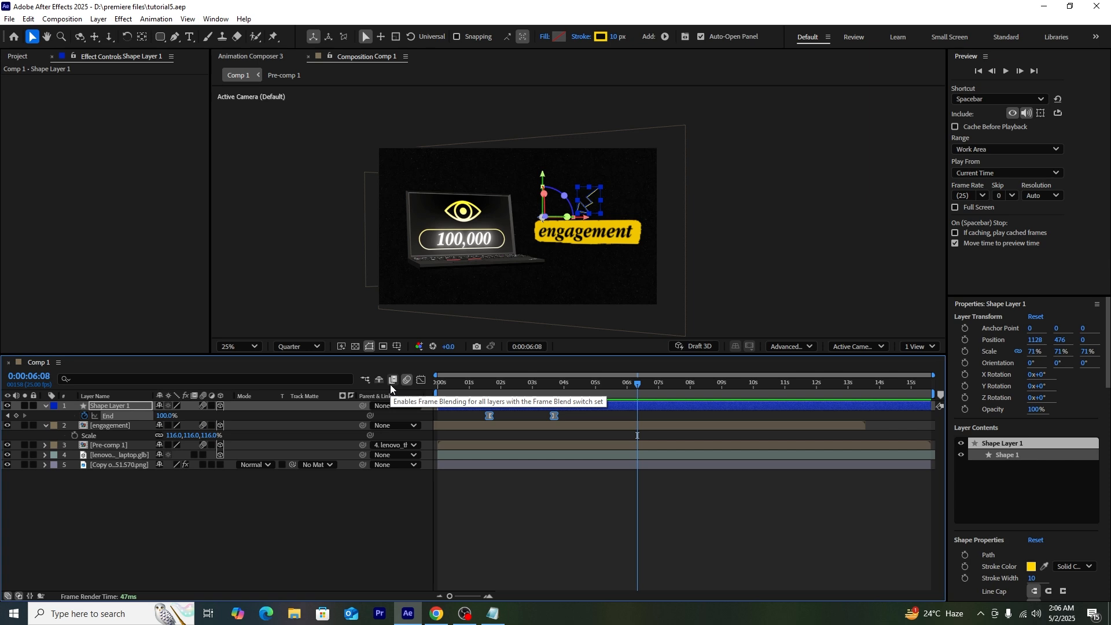
Step: Add a new Camera 1 to the composition
right_click(241, 529)
mouse_move(298, 395)
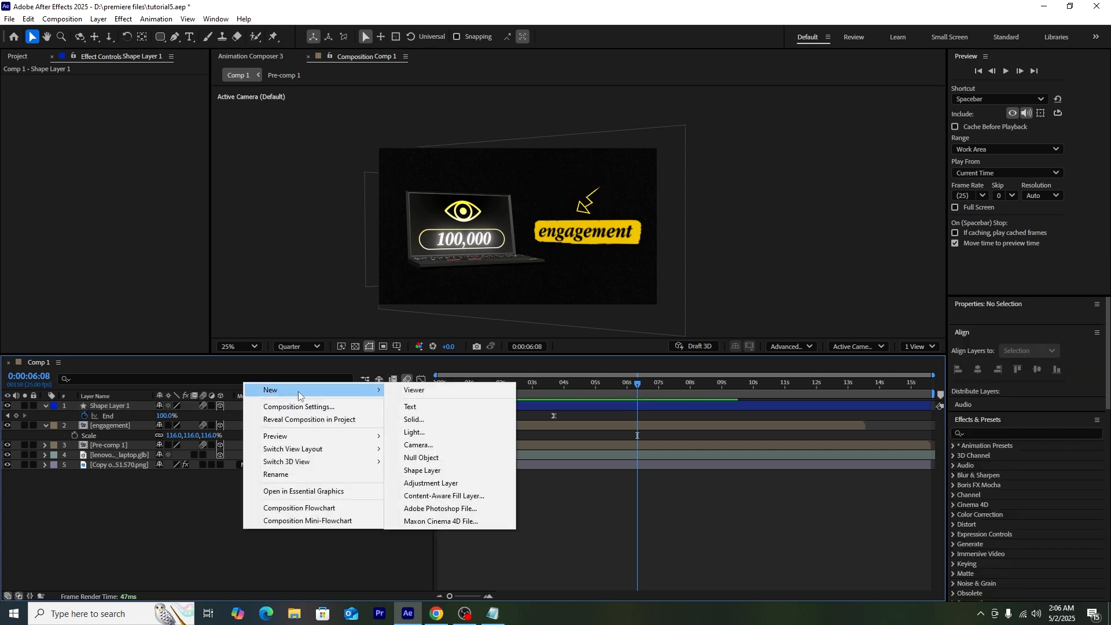
click(451, 446)
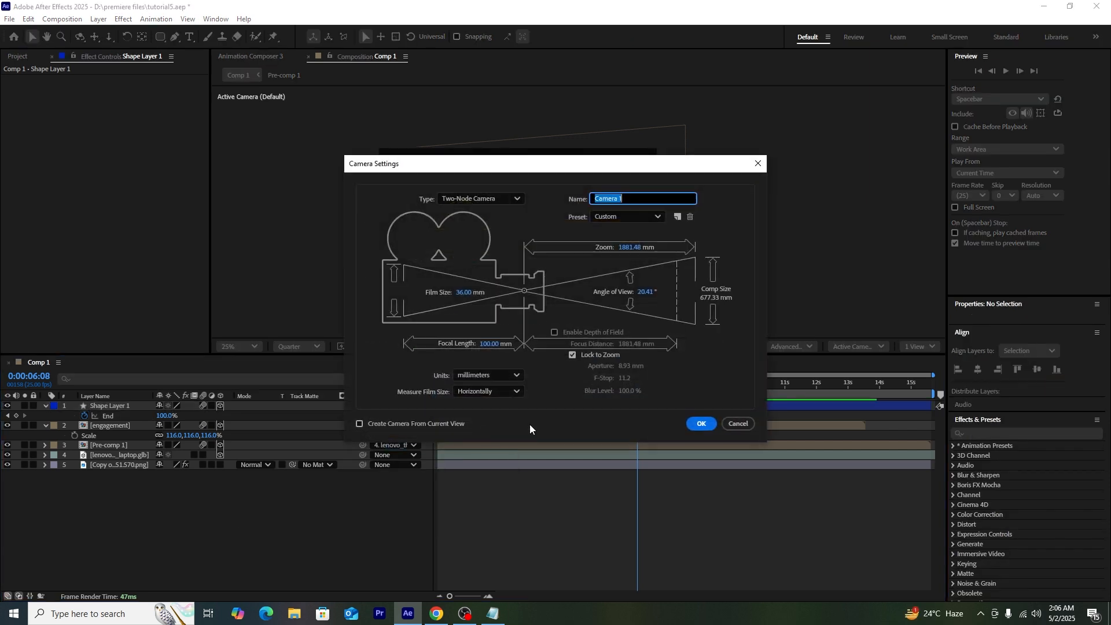
click(699, 424)
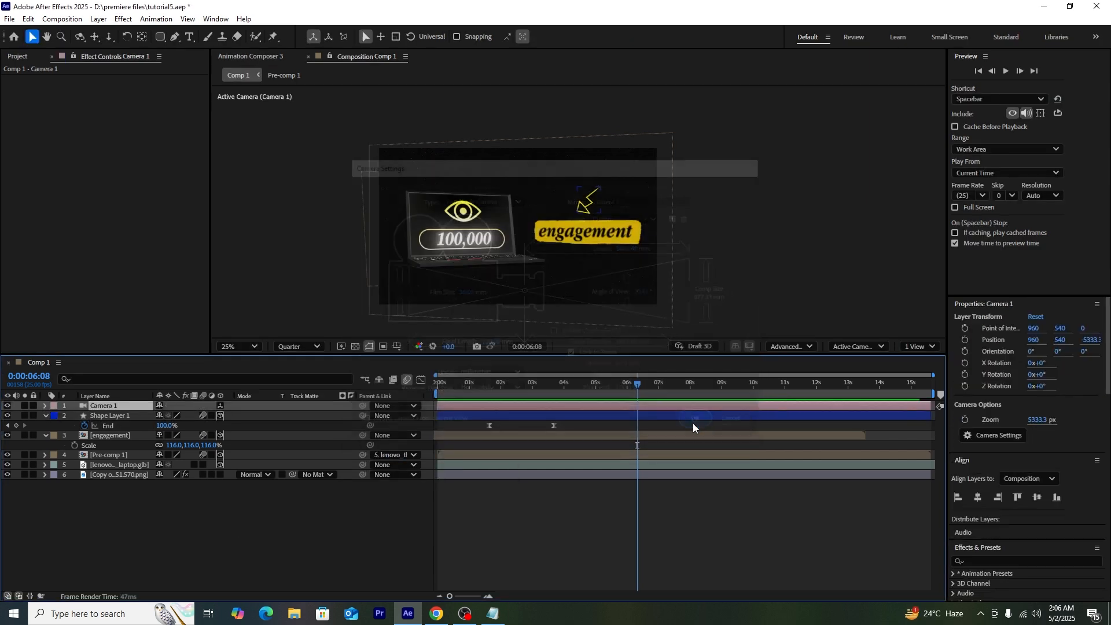
Step: Add a 3D Null 1 and parent Camera 1 to it
right_click(155, 541)
mouse_move(263, 406)
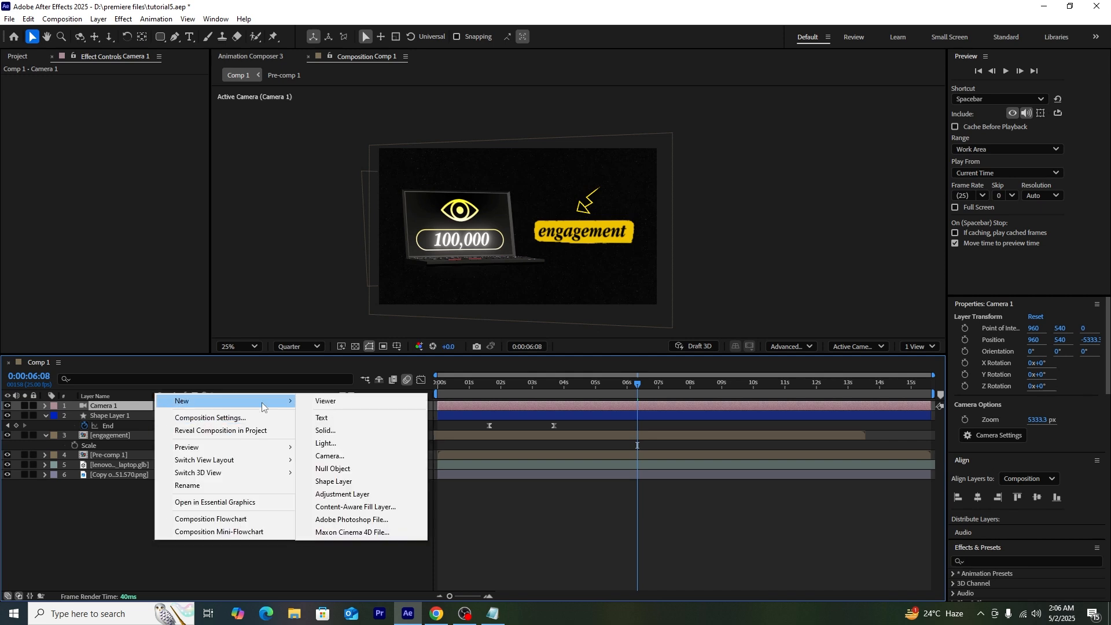
click(336, 469)
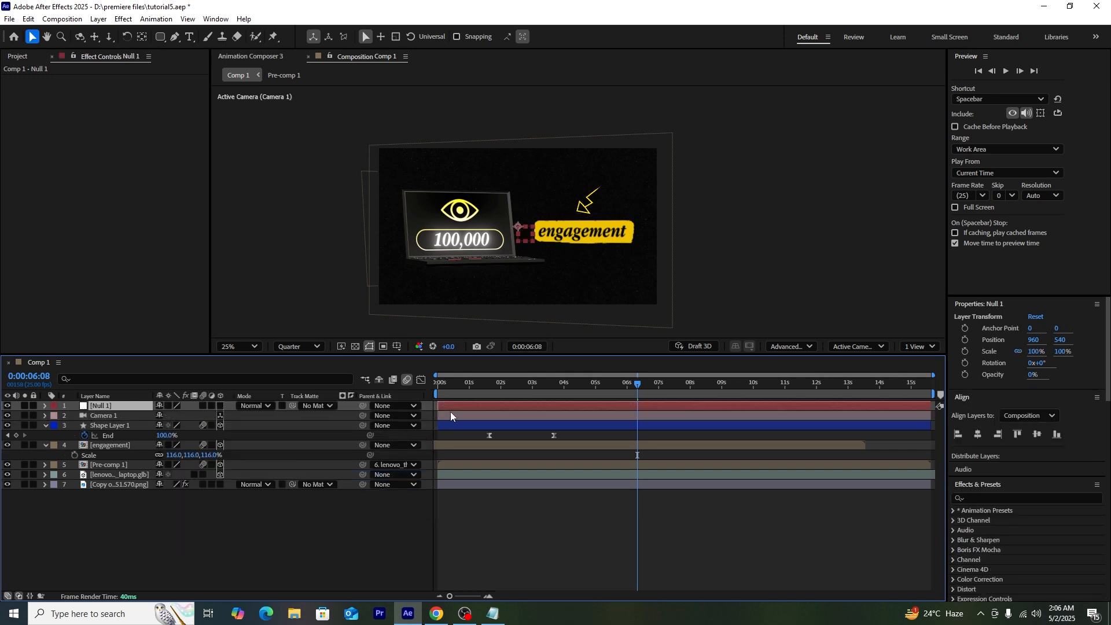
click(220, 407)
click(386, 417)
click(403, 445)
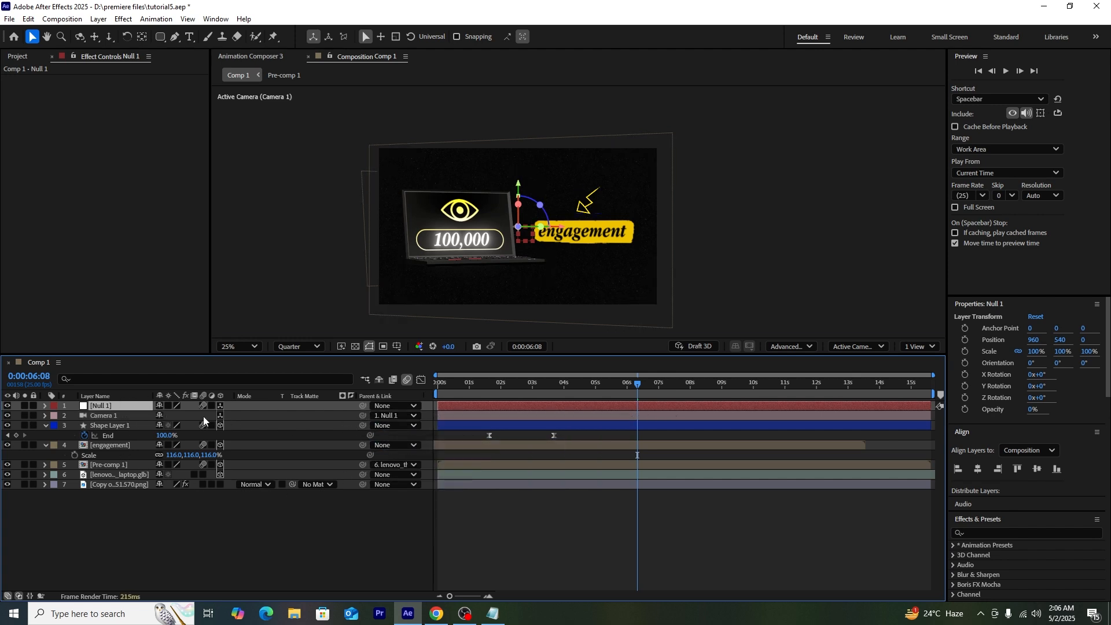
Step: Keyframe Null 1 Position at 960,540,0 near 6 s and at 960,-140,0 at 10:15
key(p)
click(74, 415)
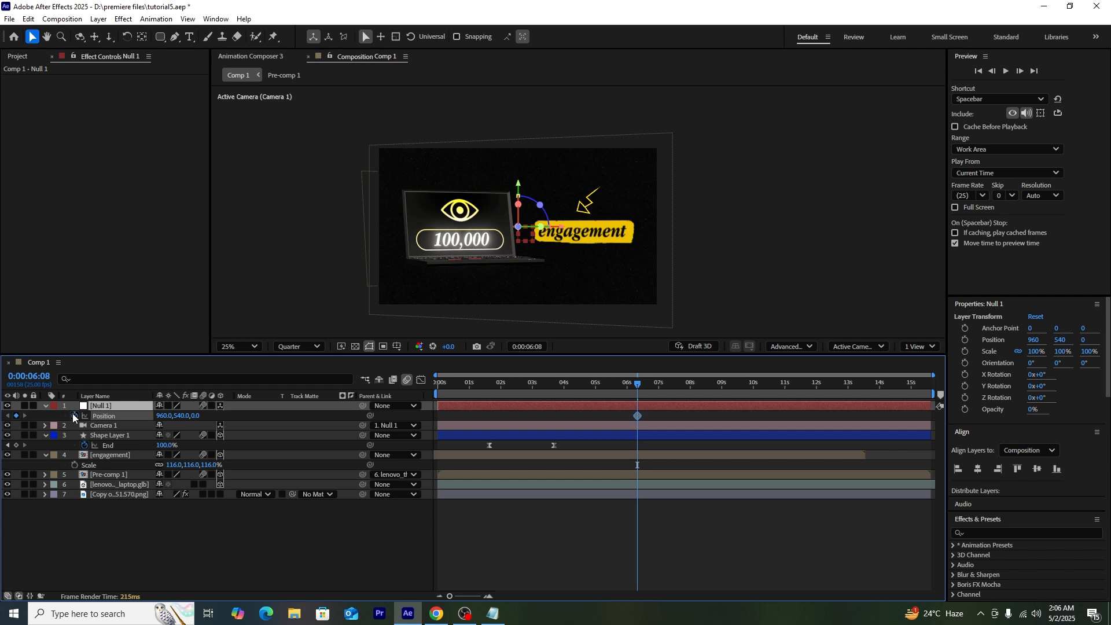
mouse_move(605, 394)
mouse_down()
mouse_move(452, 391)
mouse_move(613, 399)
mouse_up()
click(629, 418)
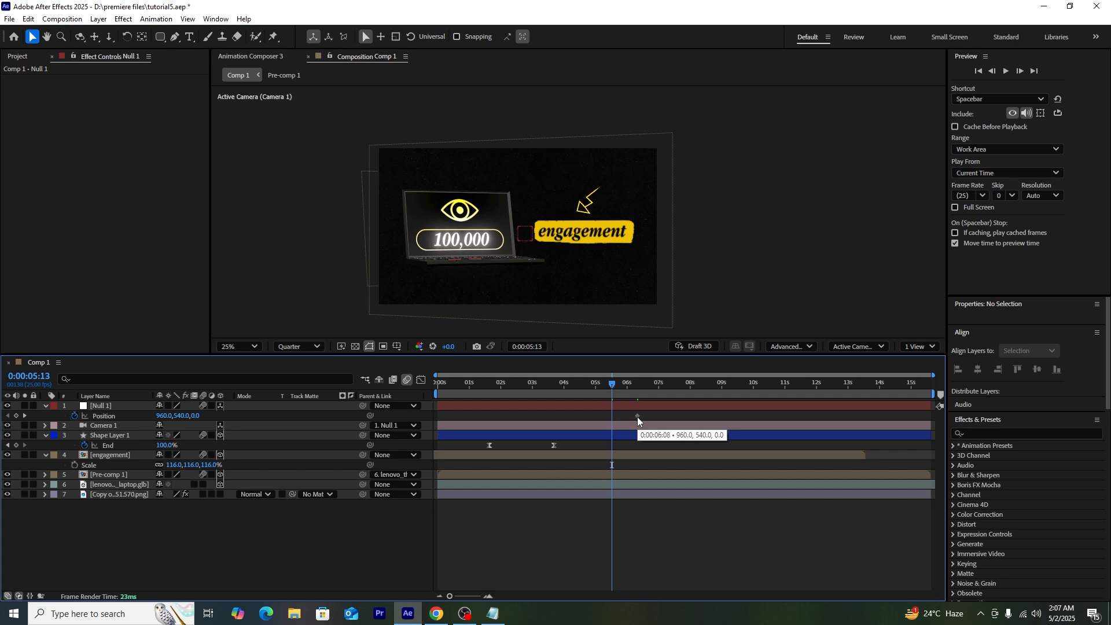
click(638, 416)
drag(181, 416, 3, 413)
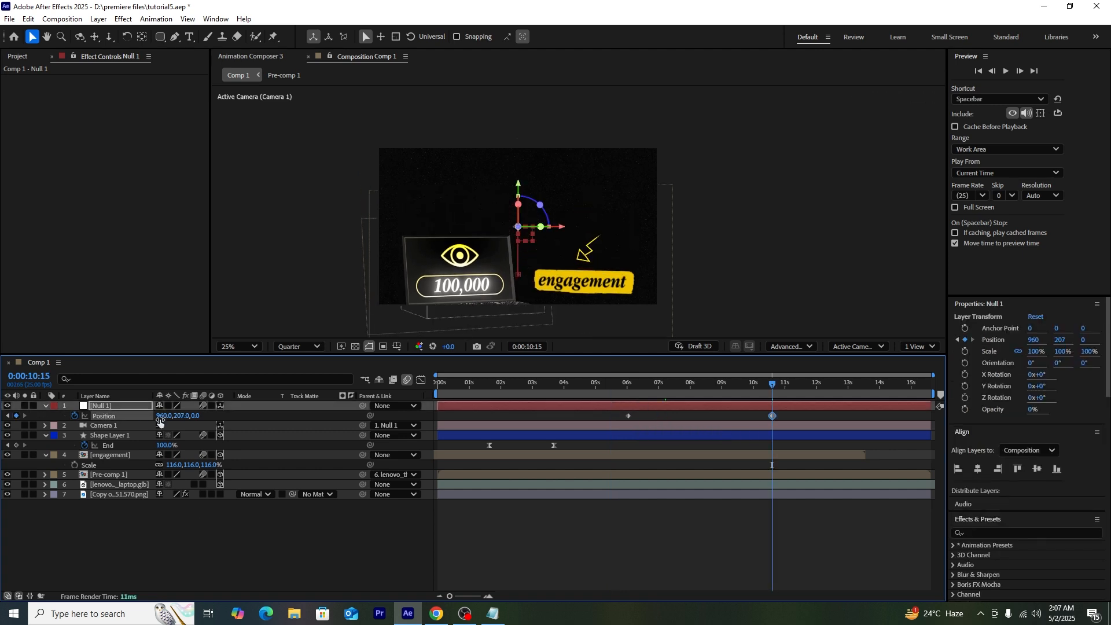
click(202, 494)
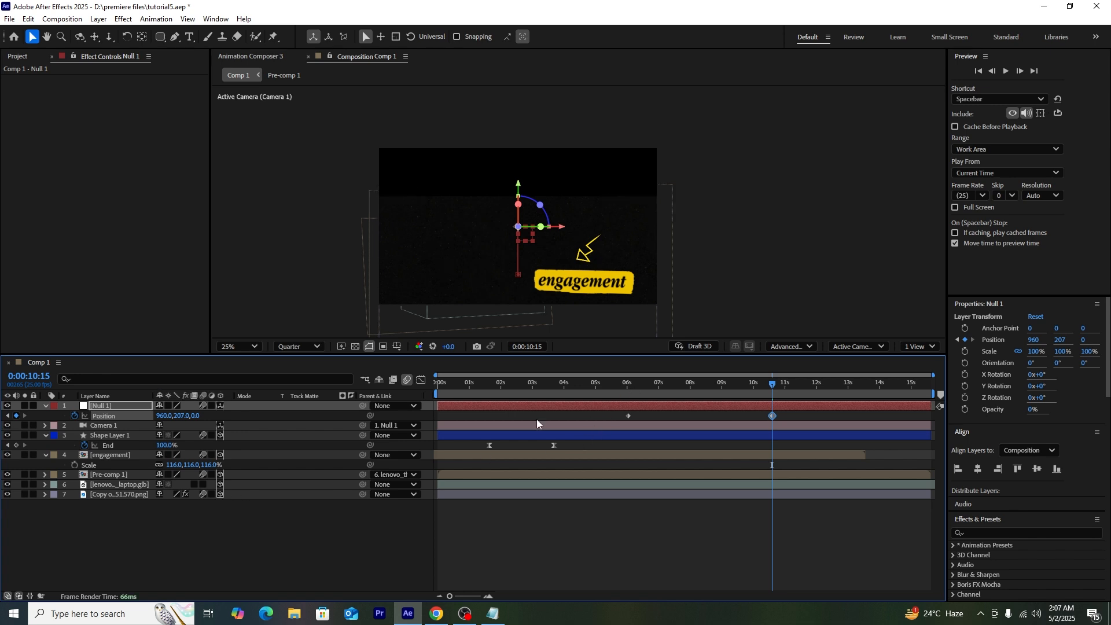
drag(179, 417, 15, 396)
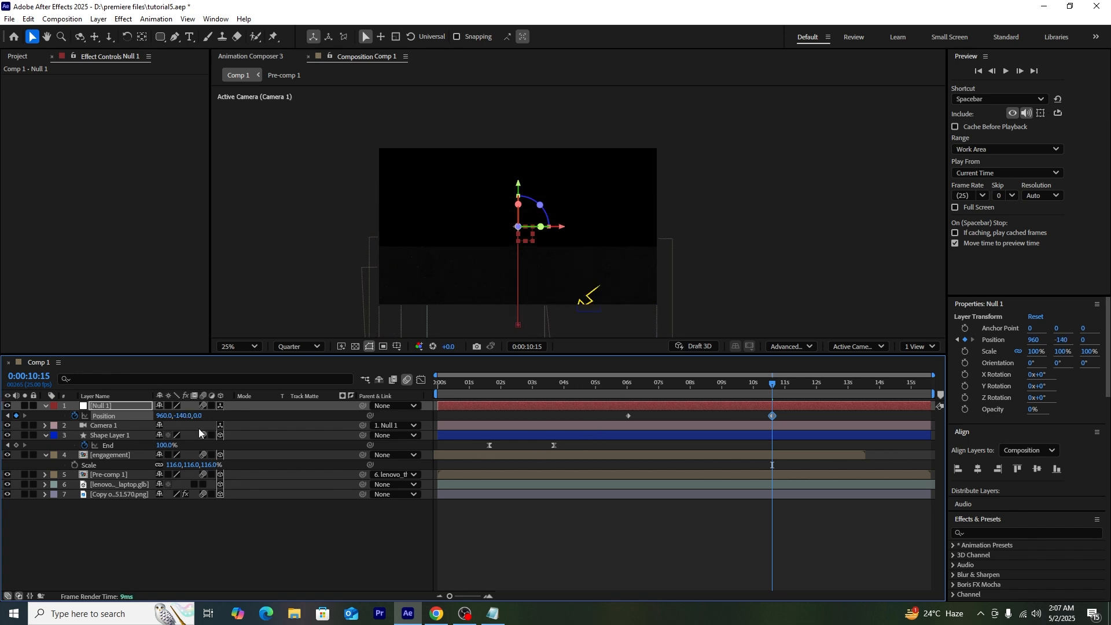
click(182, 421)
click(125, 413)
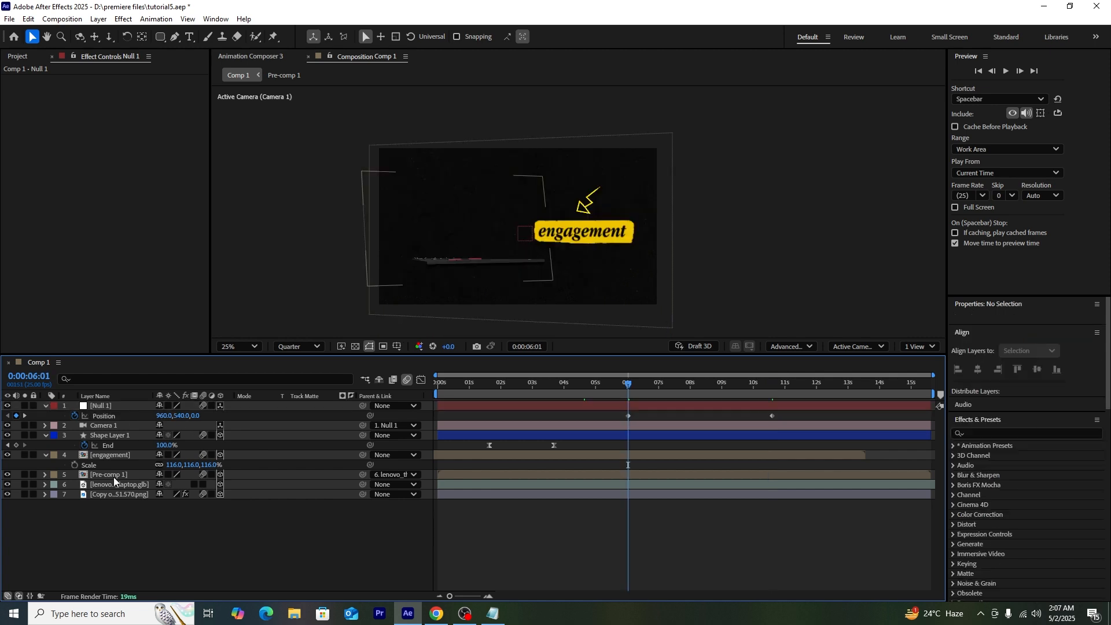
Step: Bring the laptop closer to the camera, checking its depth from a custom view
click(112, 480)
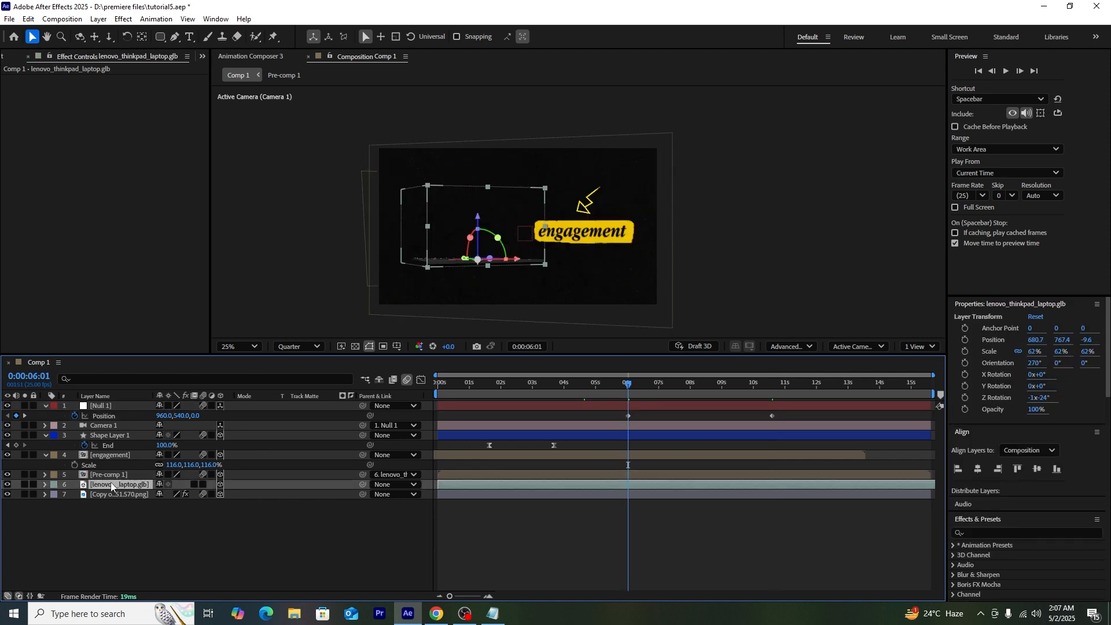
key(p)
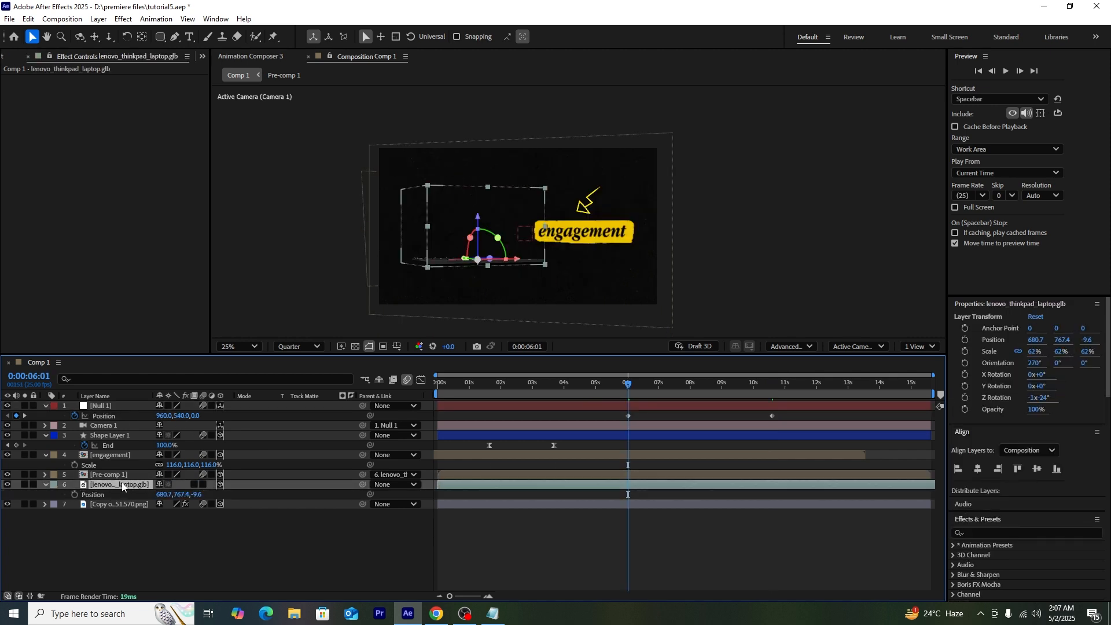
drag(190, 495, 7, 499)
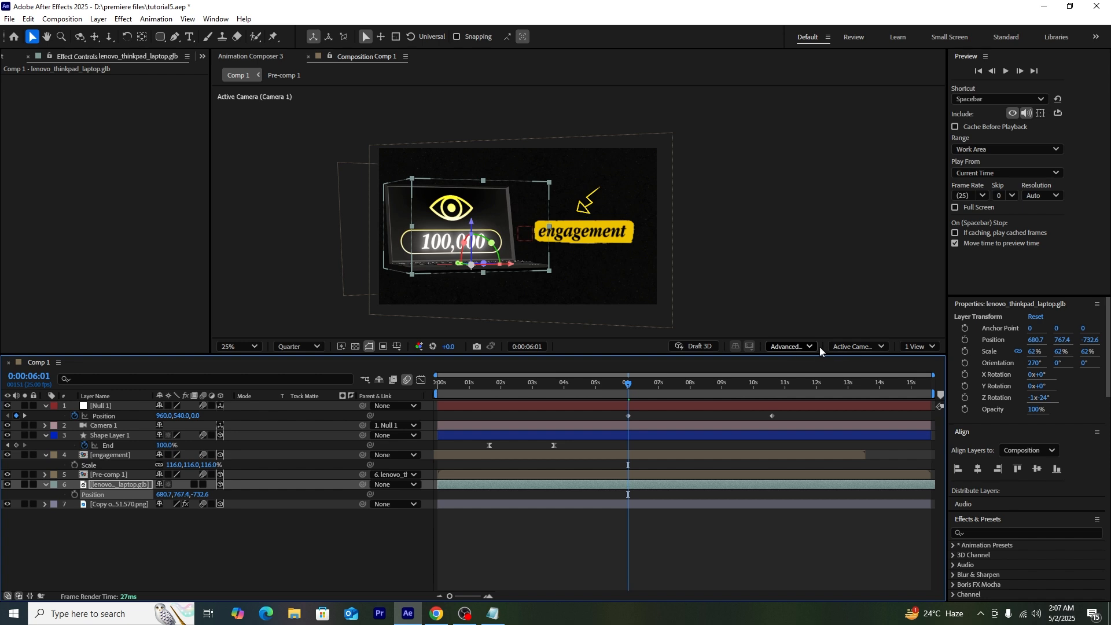
click(855, 346)
click(864, 509)
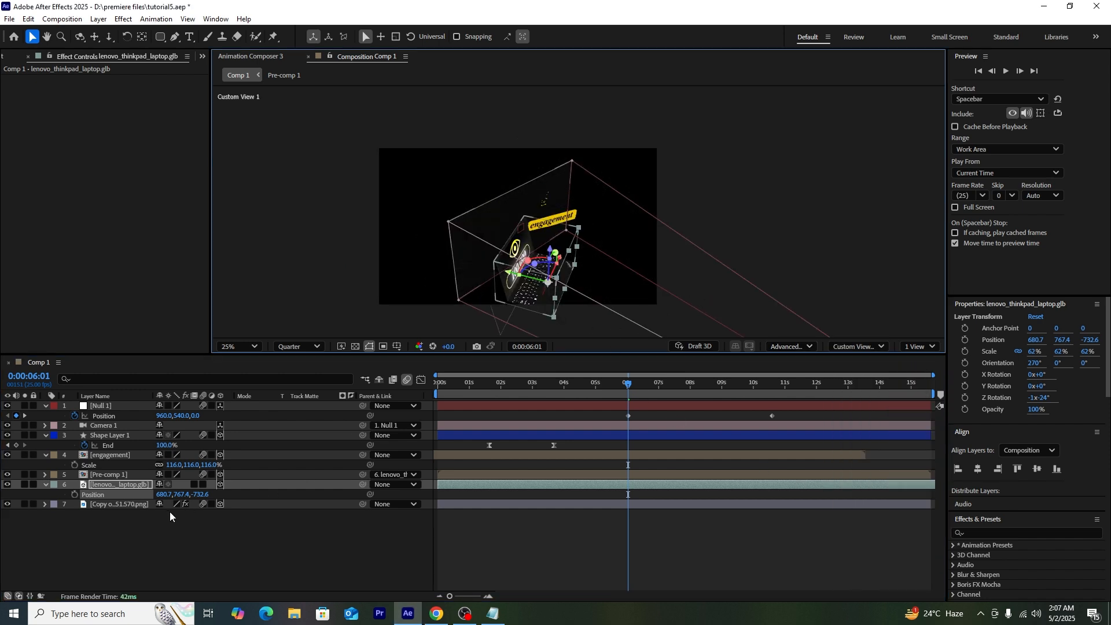
drag(199, 494, 249, 459)
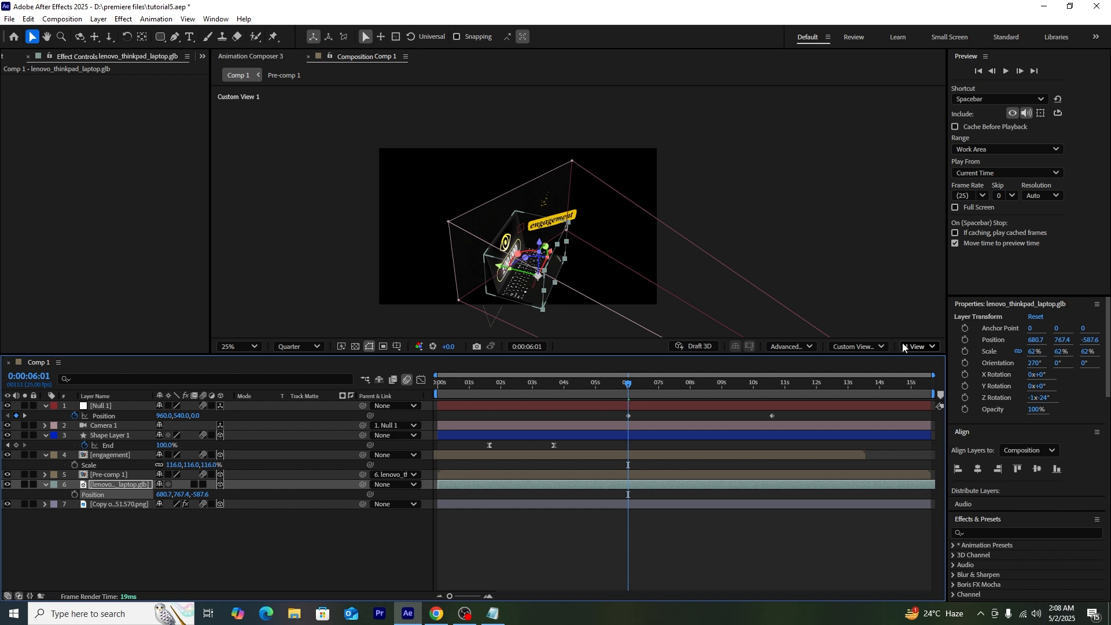
Step: In the Active Camera view, shift the laptop slightly right and down
click(873, 346)
click(871, 365)
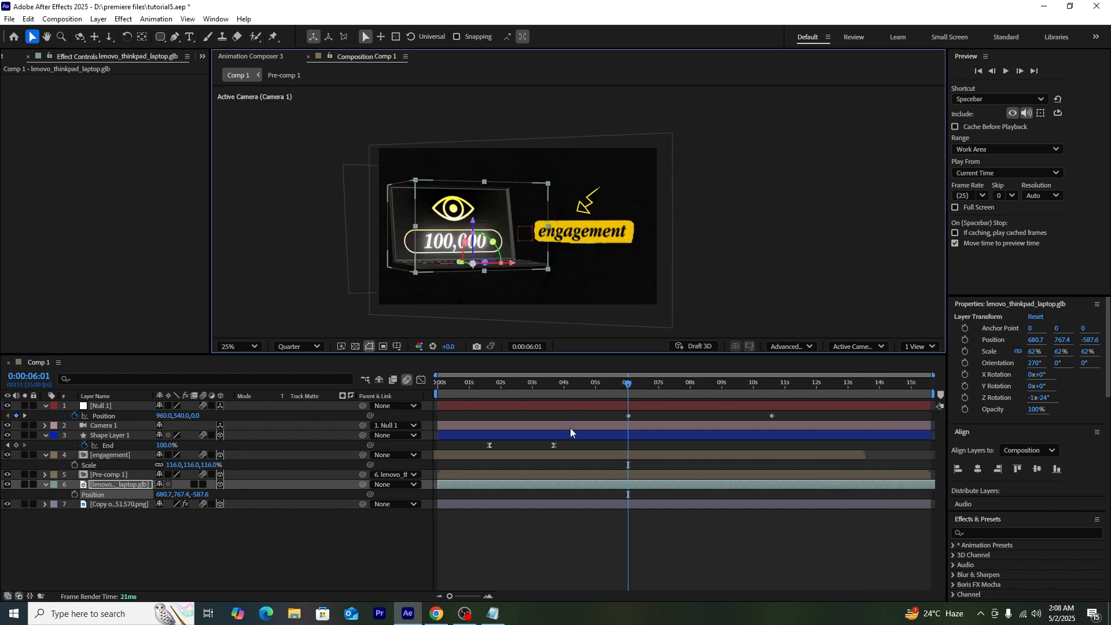
click(322, 560)
drag(457, 258, 467, 259)
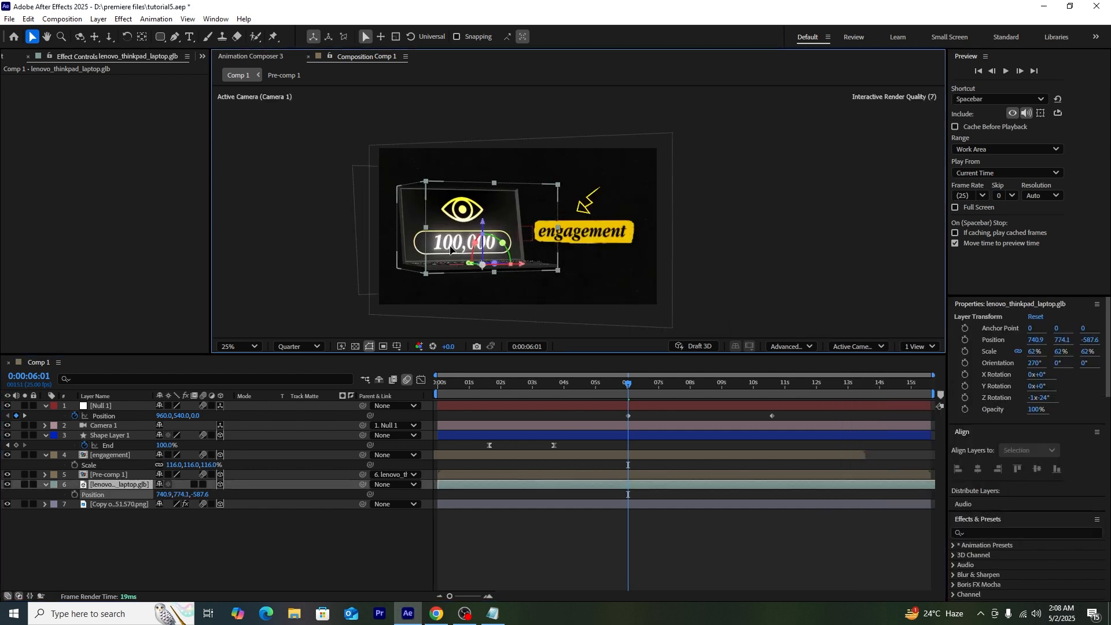
click(294, 544)
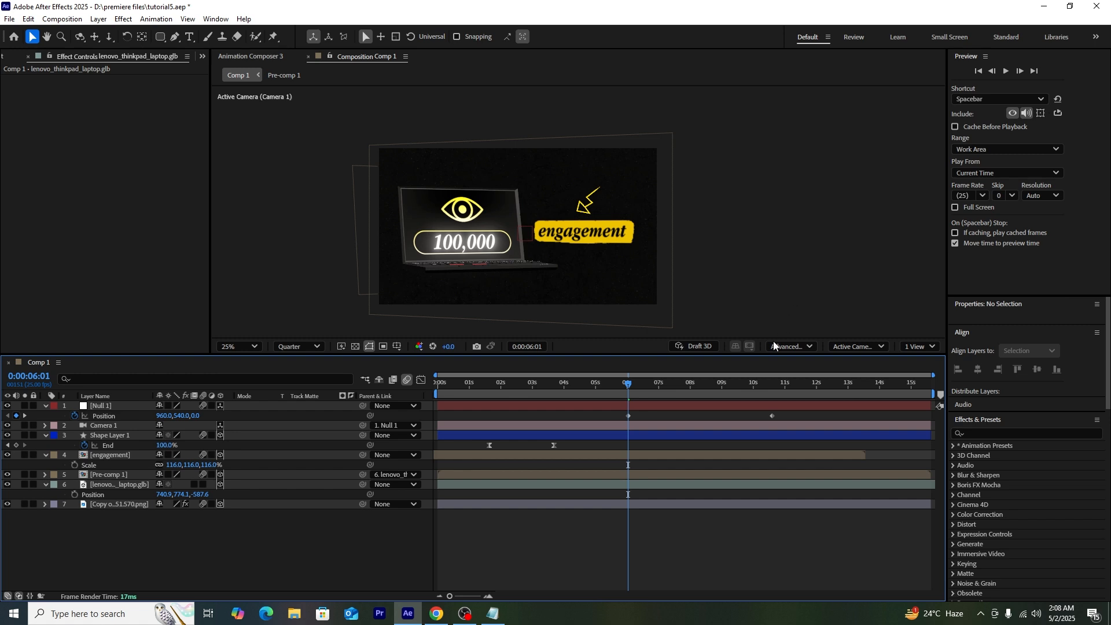
Step: Easy Ease both Null 1 Position keyframes and strengthen the easing into the 11-second key
click(785, 383)
drag(781, 415, 620, 422)
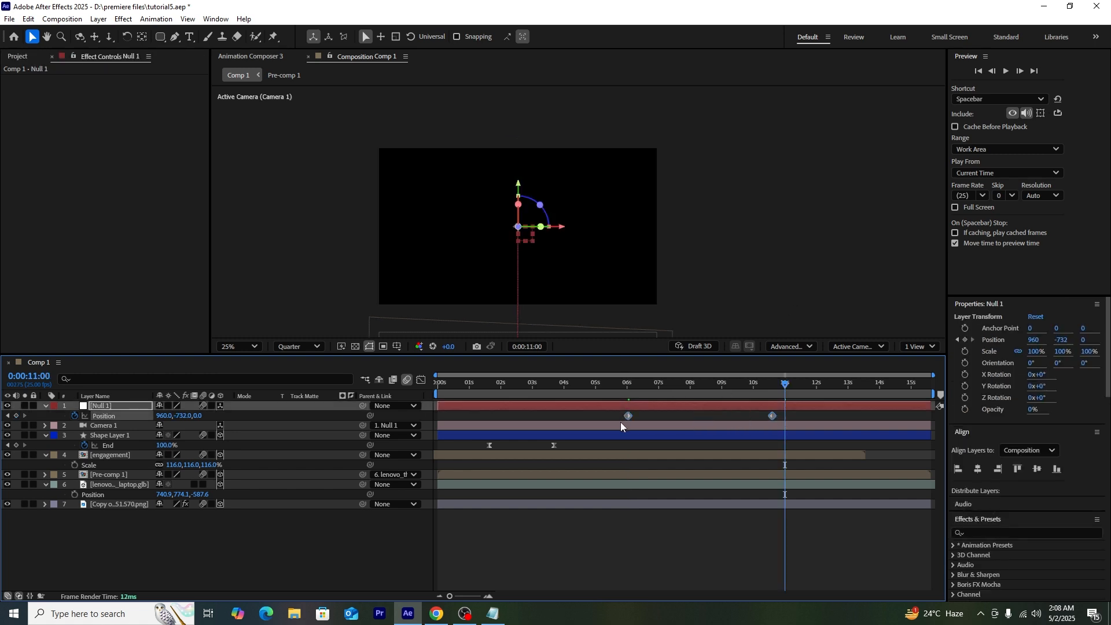
key(F9)
click(421, 380)
drag(789, 514, 678, 565)
drag(645, 385, 755, 413)
click(423, 382)
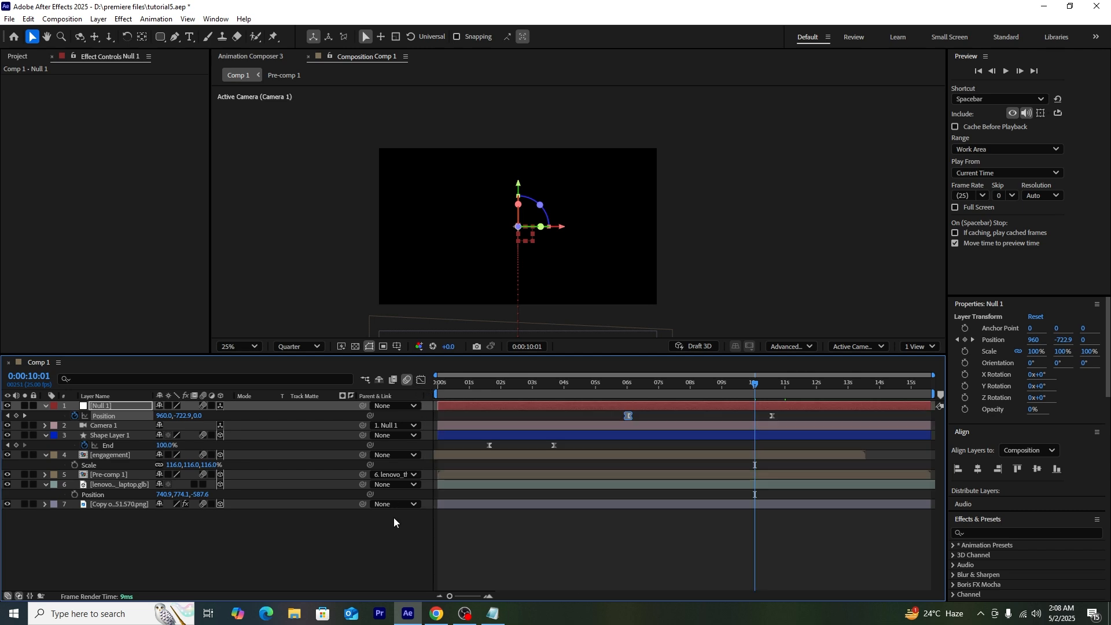
click(394, 517)
click(572, 387)
click(1030, 433)
Step: Apply CC RepeTile to the bottom image layer and rename the layer 'background'
text(cc)
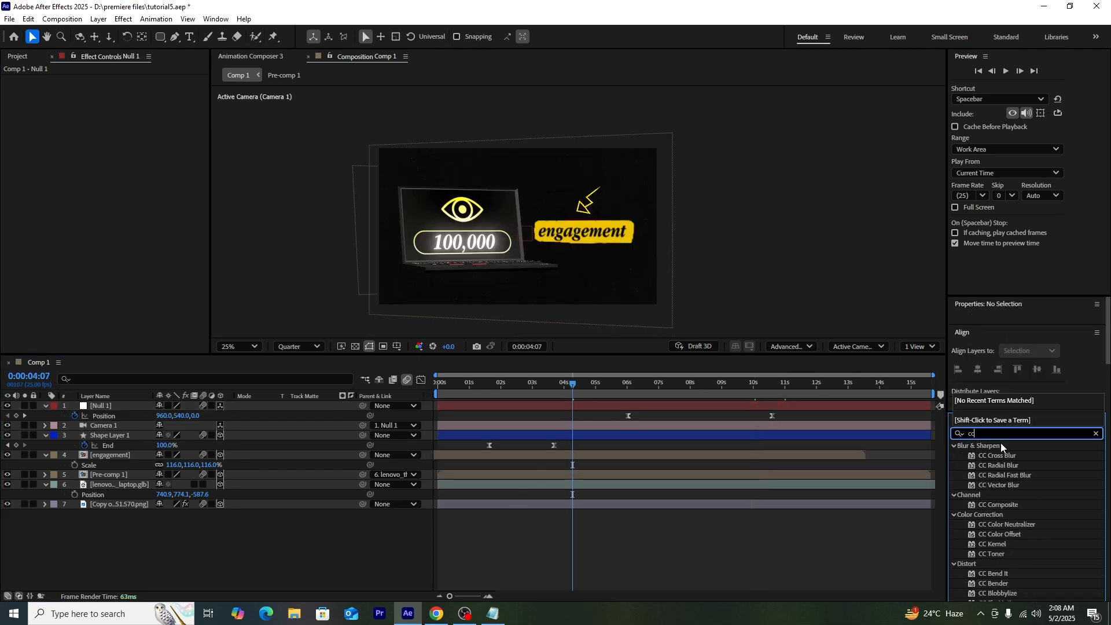
text( re)
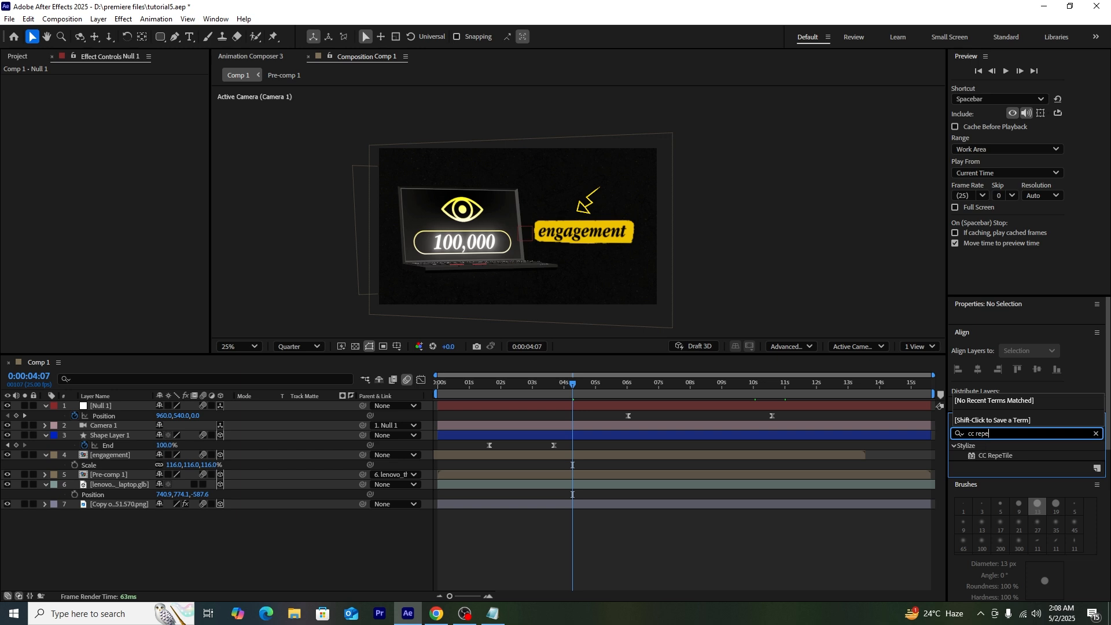
text(pe)
drag(997, 458, 118, 505)
right_click(118, 505)
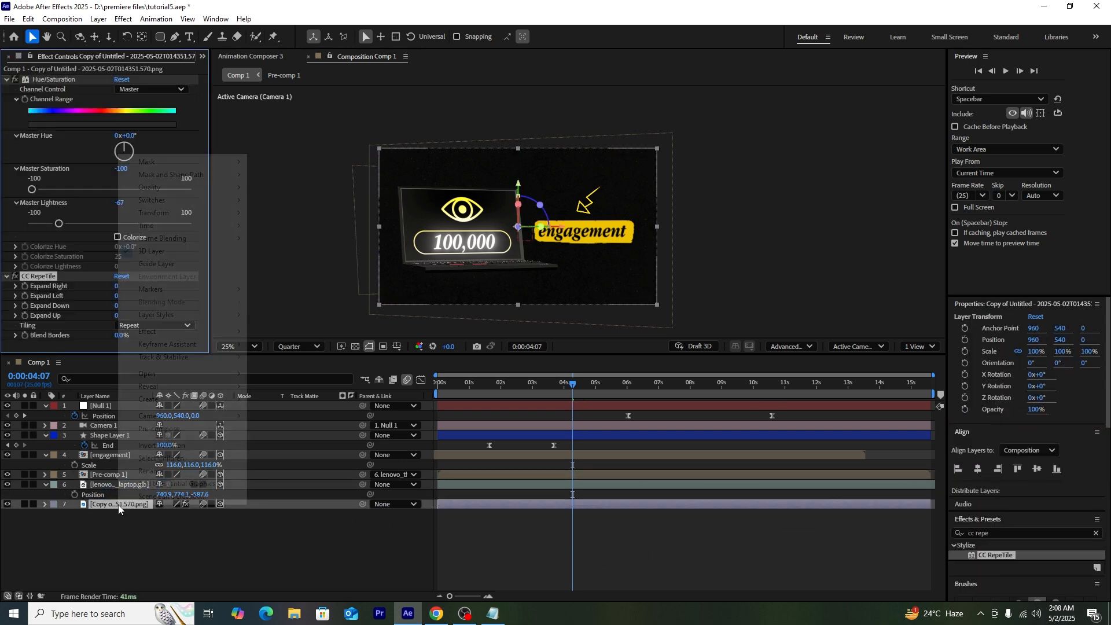
click(161, 479)
text(b)
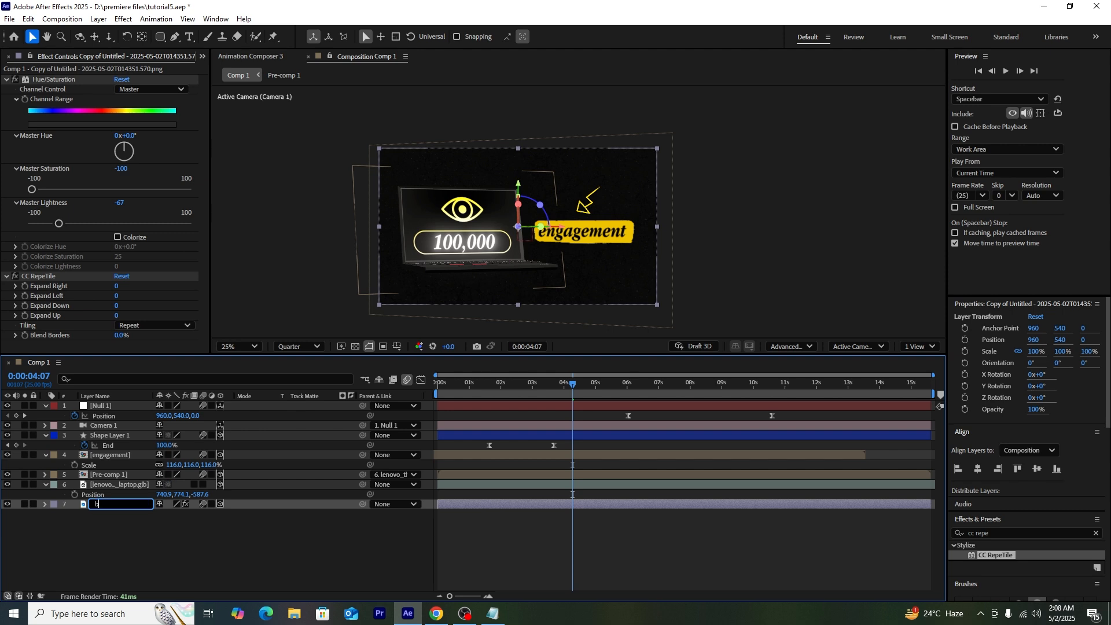
text(ackground)
key(Return)
Step: Expand the tiling Up 1453, Left 135, Right 174, Down 213 with Blend Borders 100%
click(269, 536)
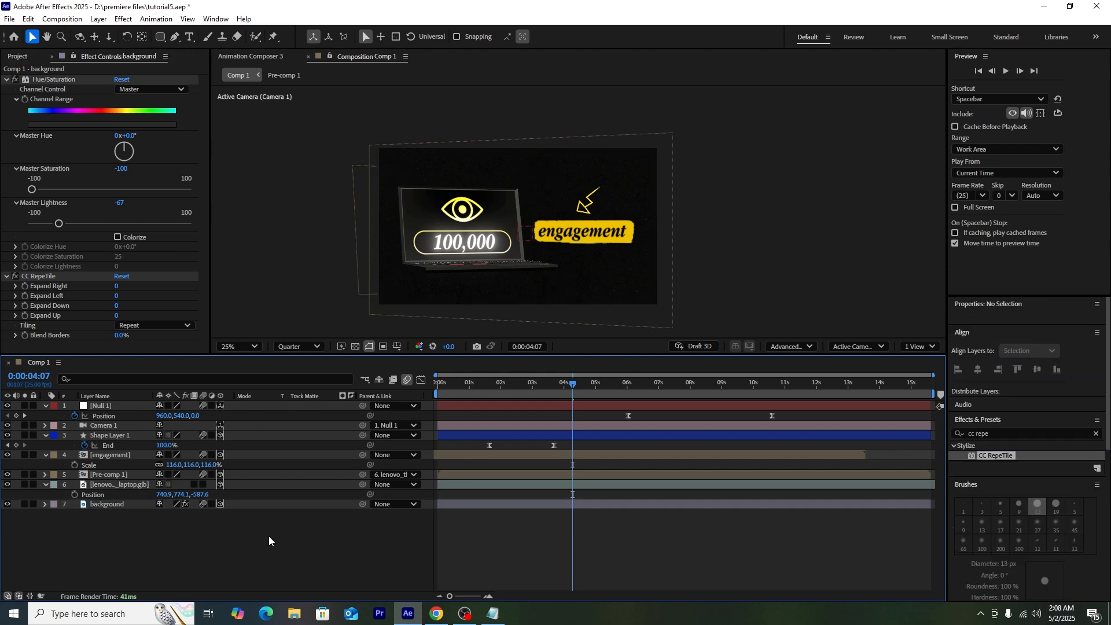
drag(578, 384, 762, 408)
click(155, 506)
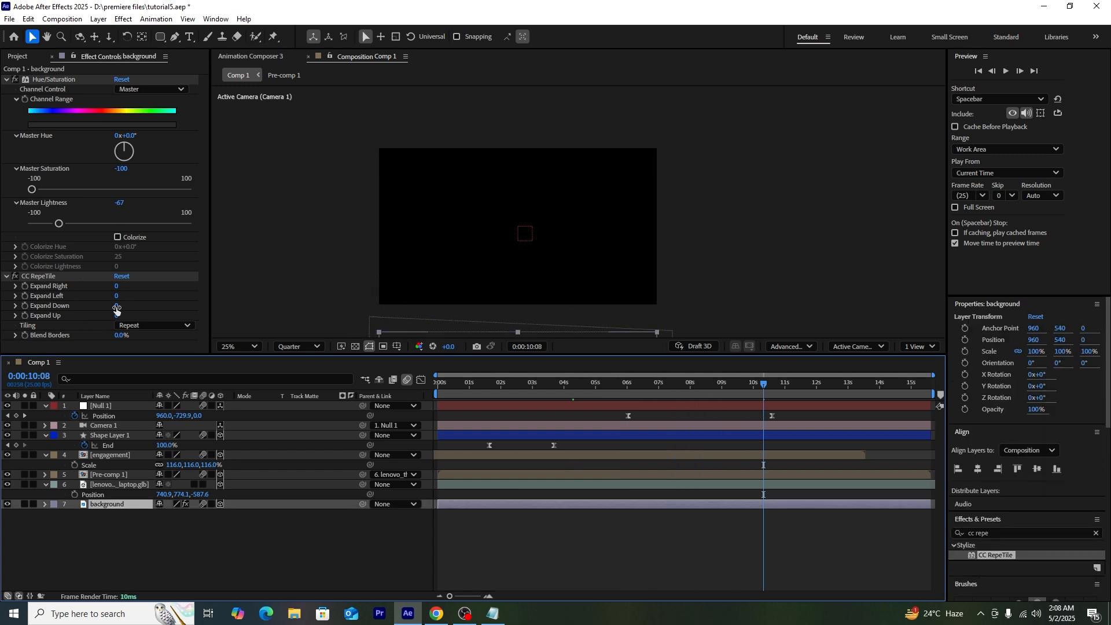
drag(118, 315, 763, 271)
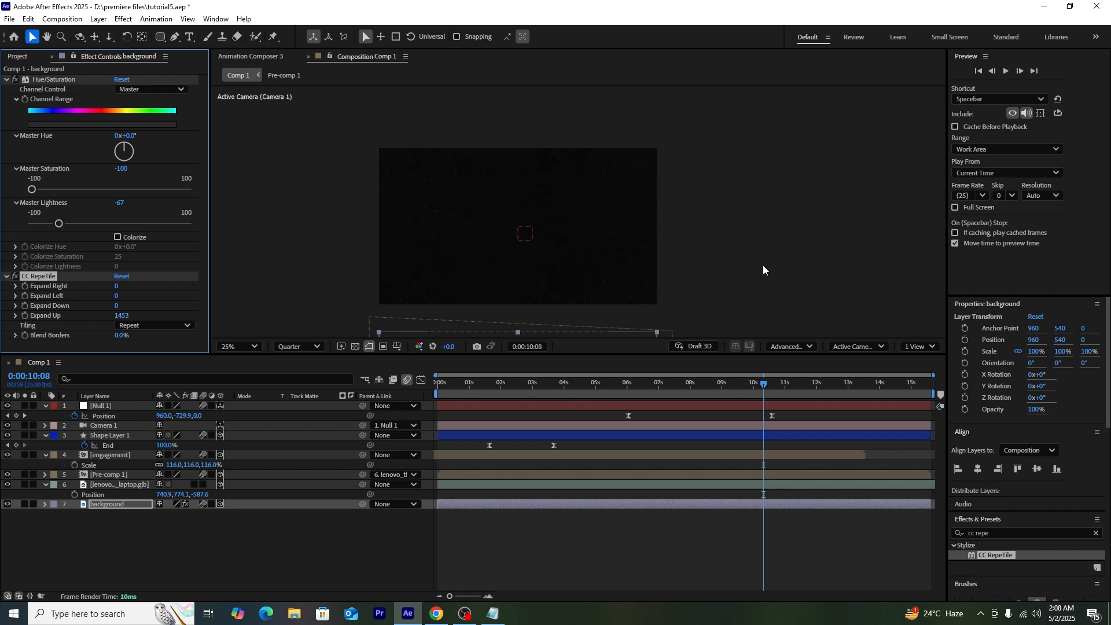
drag(117, 296, 195, 292)
drag(116, 286, 223, 291)
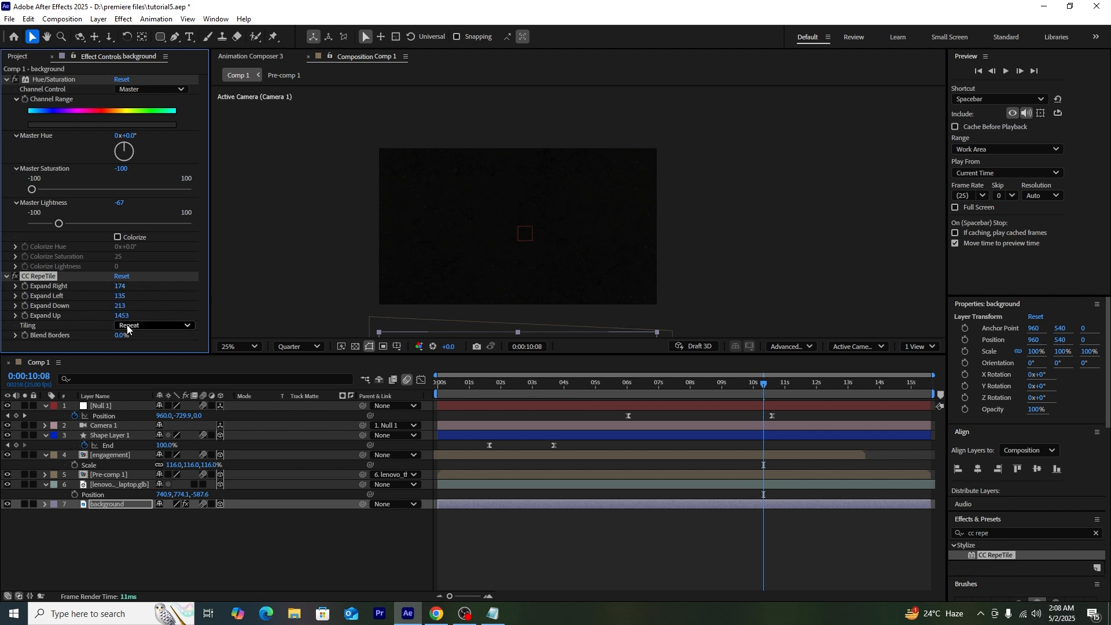
drag(117, 336, 521, 318)
Step: Scrub and preview the animation to check the tiled background
click(804, 268)
drag(720, 384, 629, 409)
key(space)
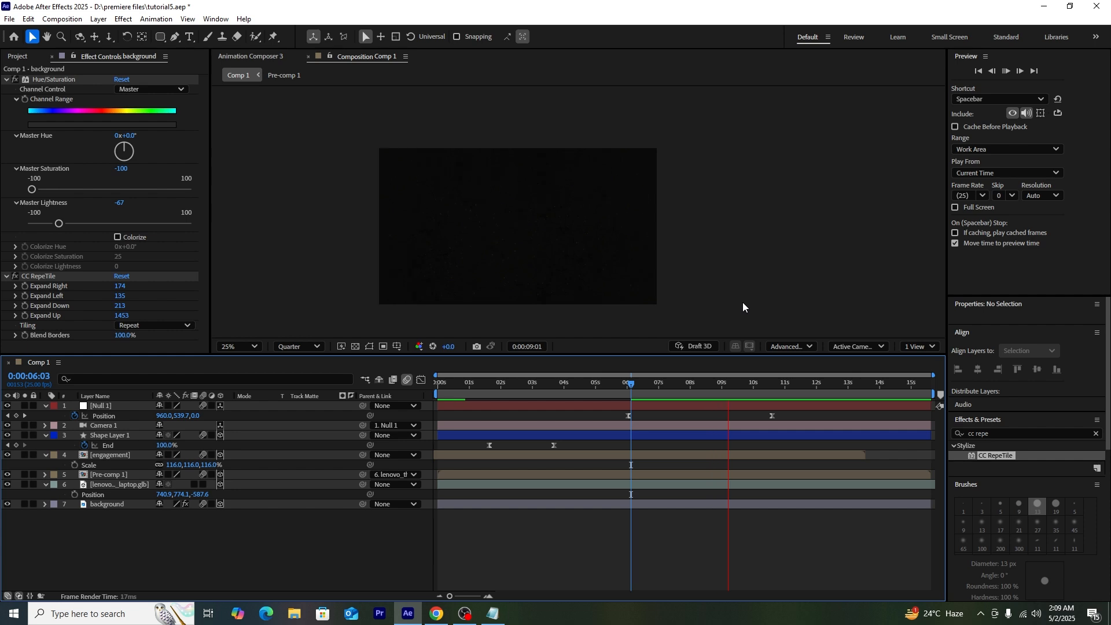
key(space)
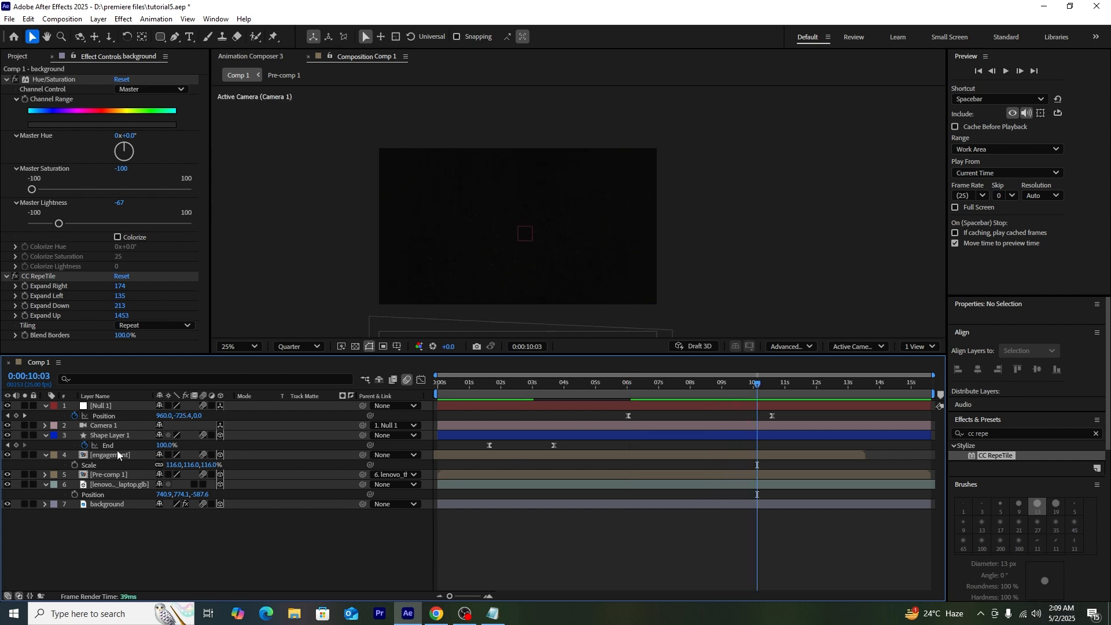
Step: Paste the brain image into Comp 1
click(17, 56)
click(36, 214)
click(34, 226)
click(37, 237)
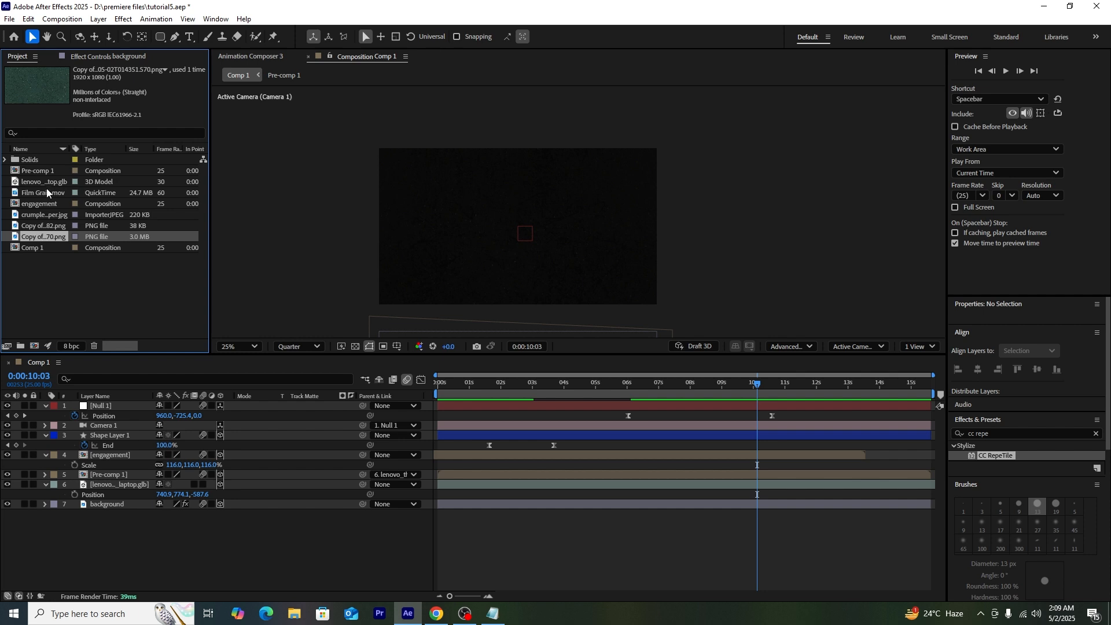
key(ctrl+v)
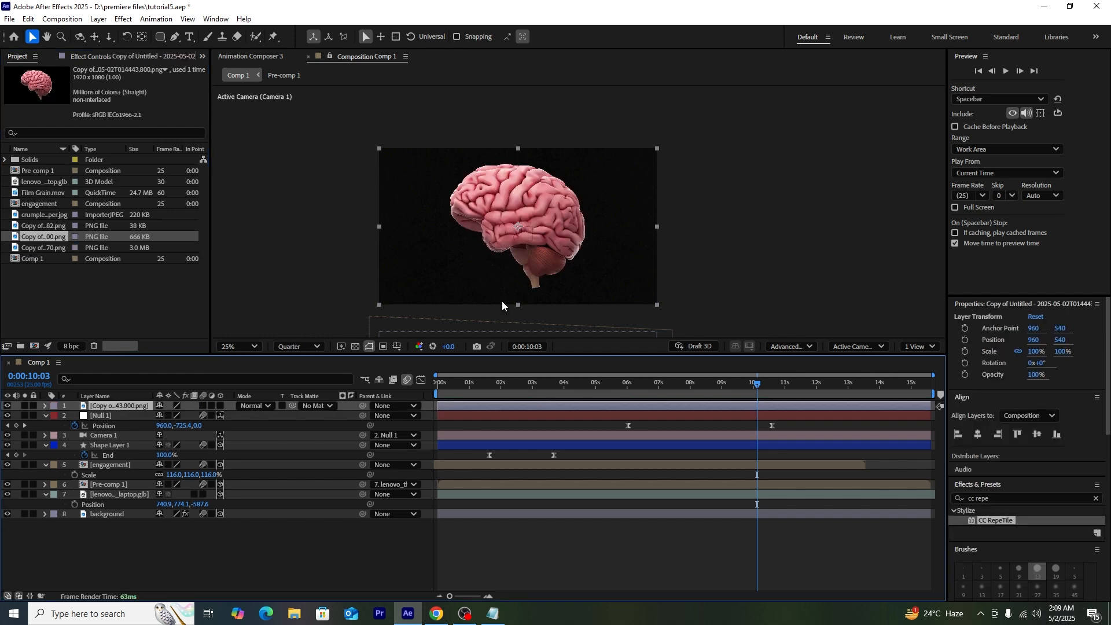
Step: Make the brain 3D at 948, -740, -84, then add crumpled white paper.jpg as the top layer
click(203, 406)
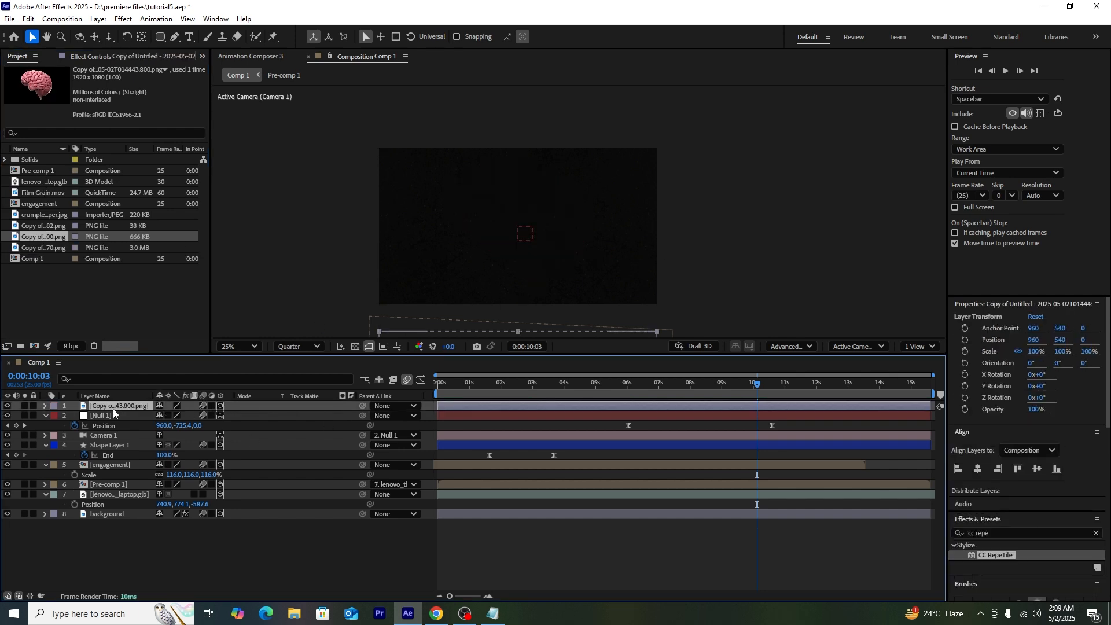
key(p)
drag(185, 416, 142, 415)
drag(501, 300, 495, 183)
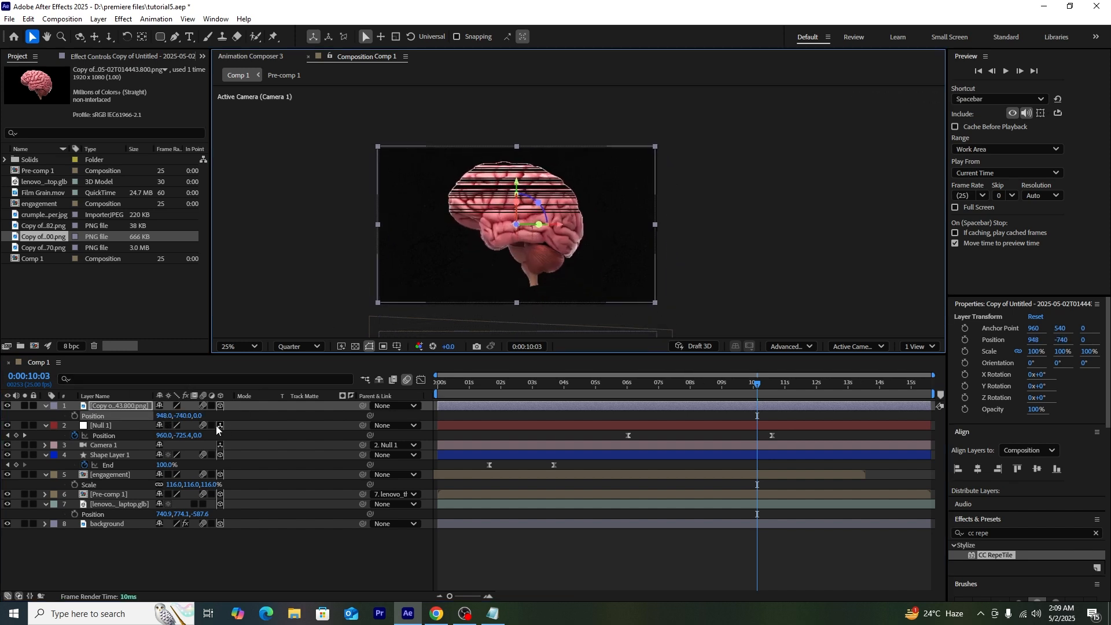
drag(202, 418, 155, 422)
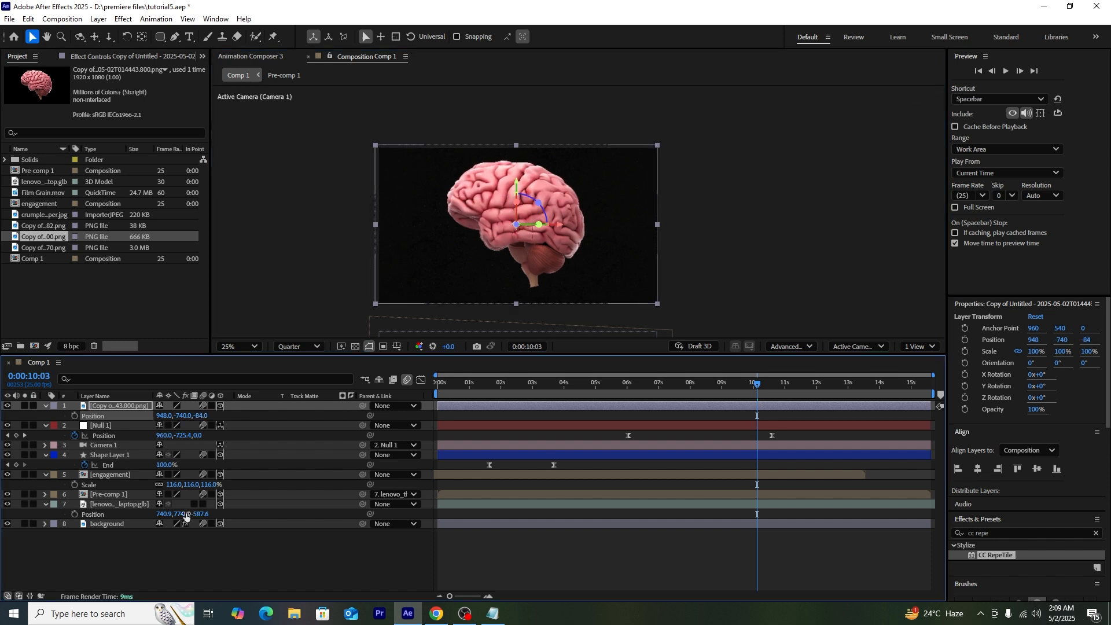
click(182, 549)
key(s)
drag(44, 215, 128, 404)
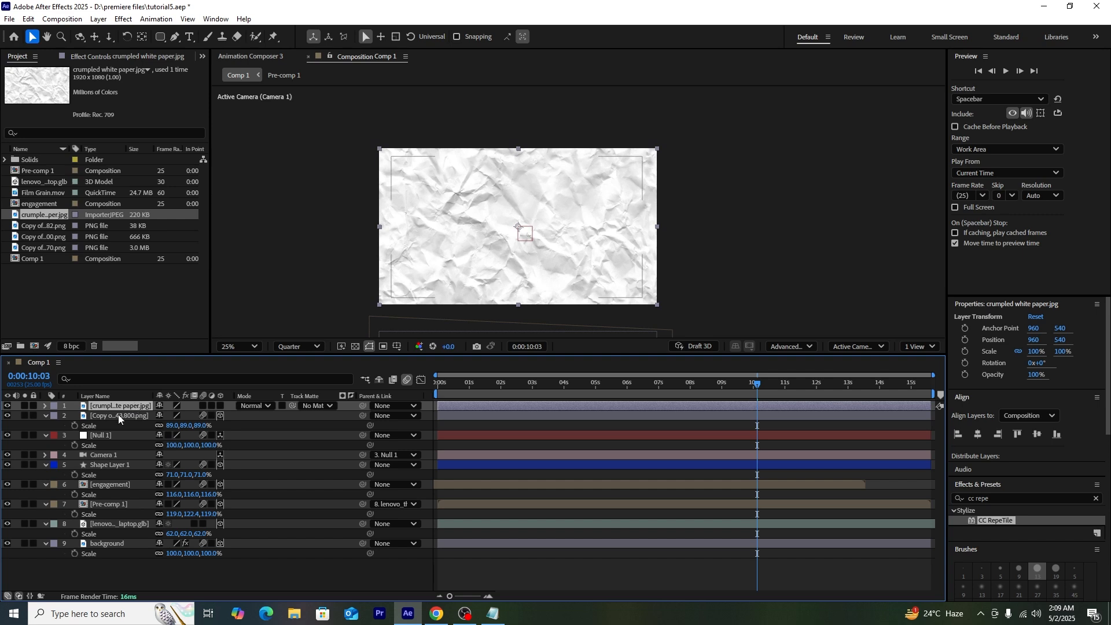
Step: Rename the brain image layer to 'brain'
click(315, 405)
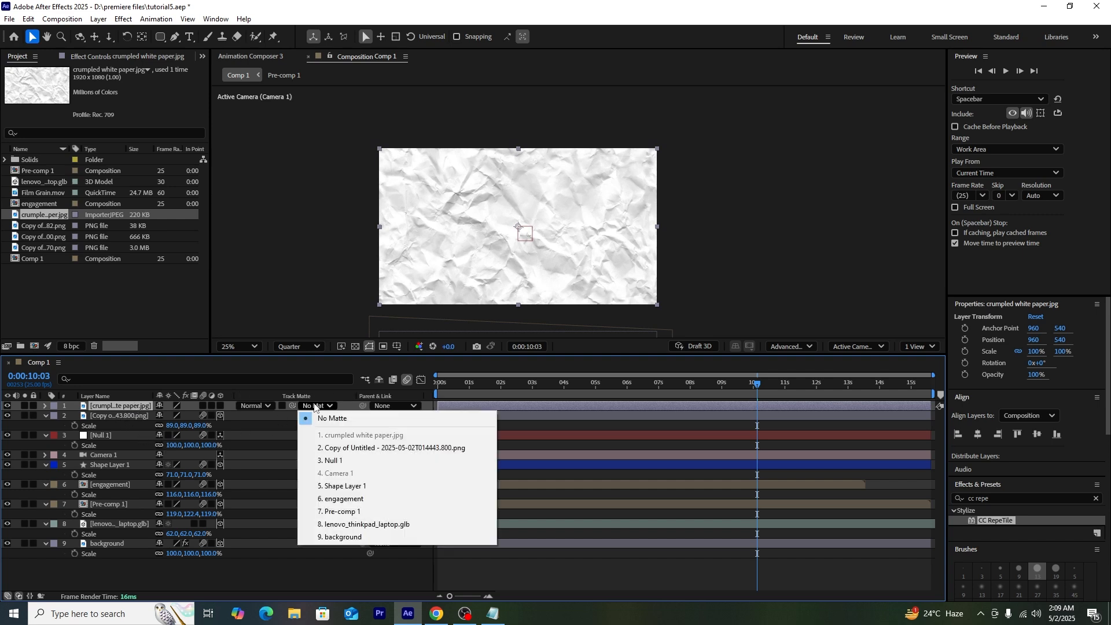
click(124, 417)
right_click(123, 421)
click(166, 379)
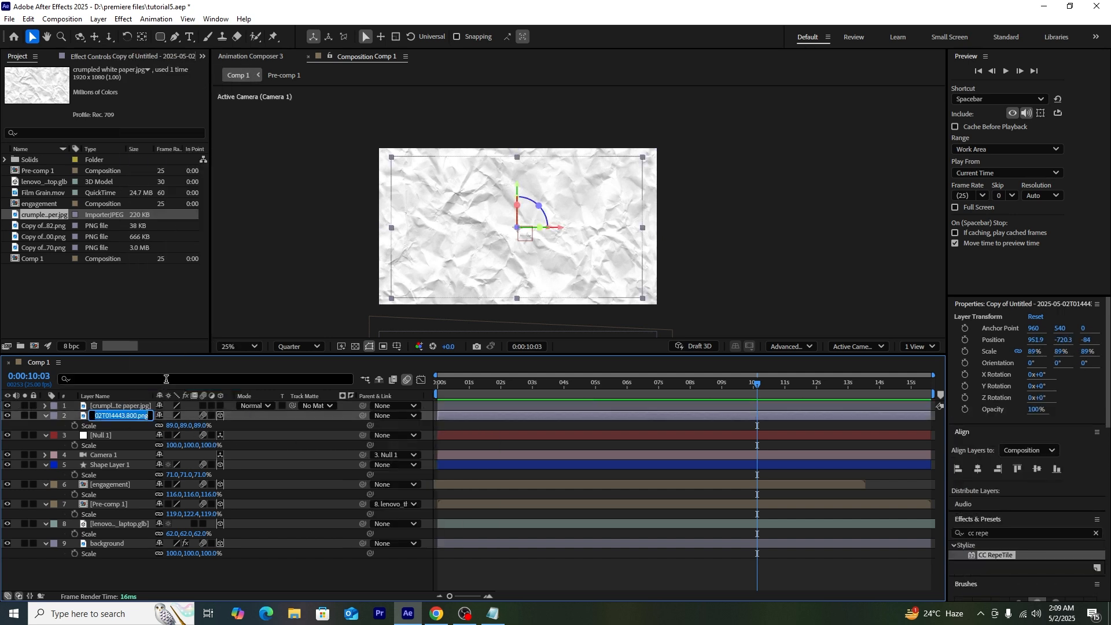
text(brain)
key(Return)
click(127, 571)
Step: Set the paper layer's Track Matte to the brain layer and its blending mode to Hard Light
click(115, 405)
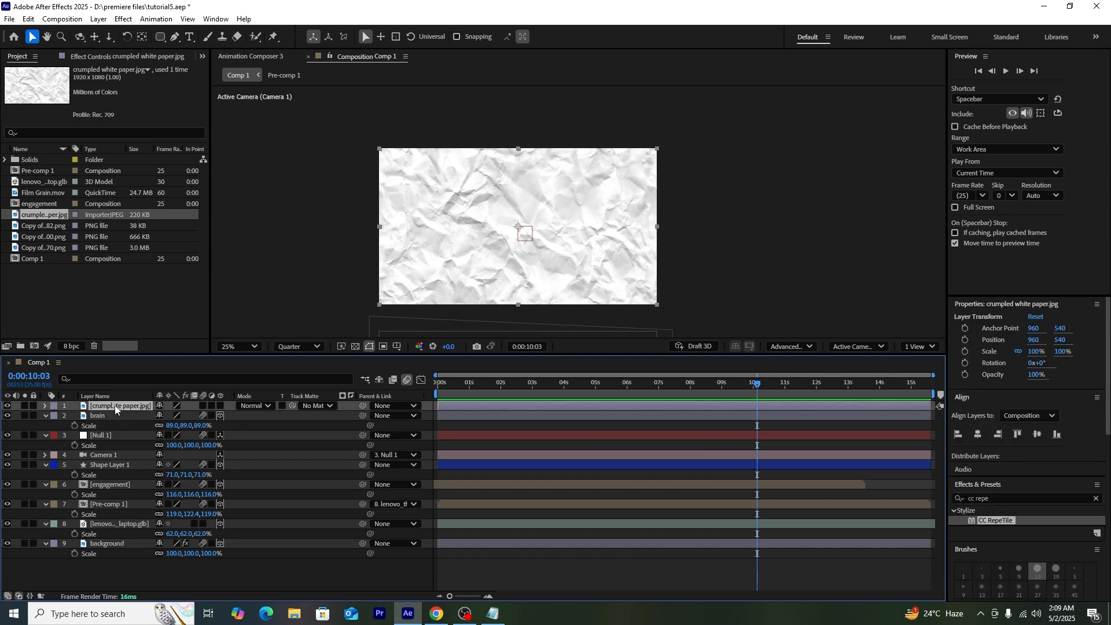
click(315, 406)
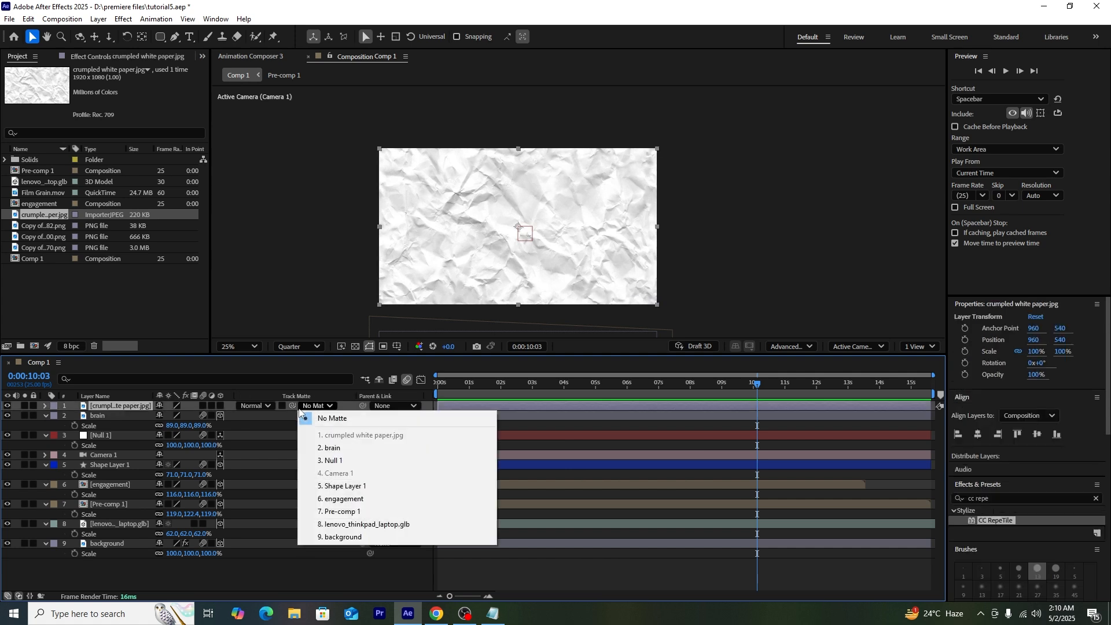
click(321, 447)
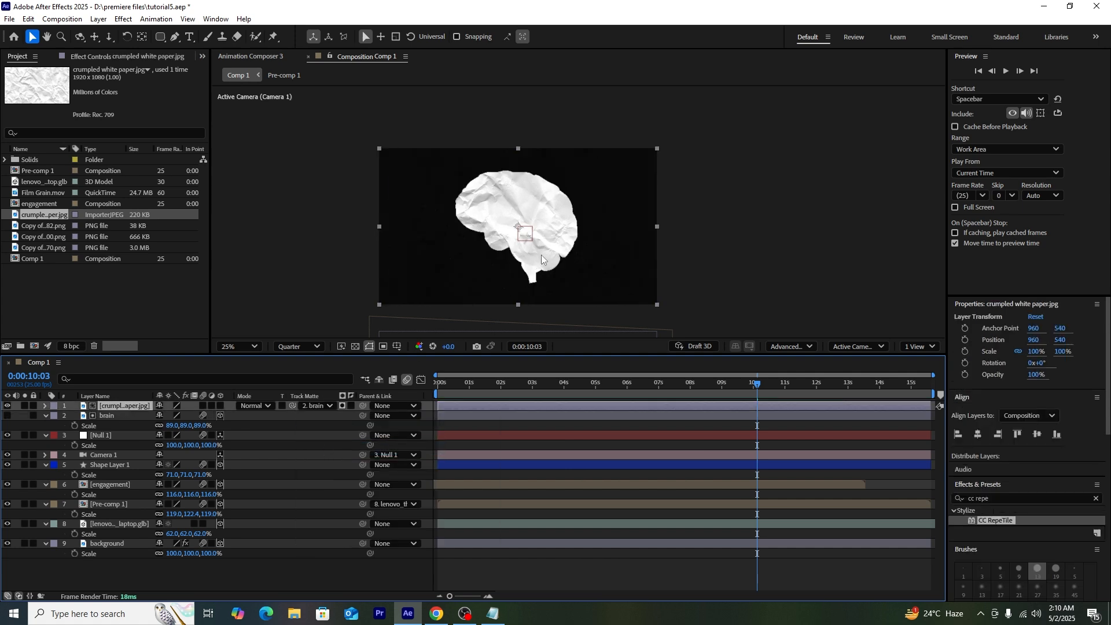
click(750, 226)
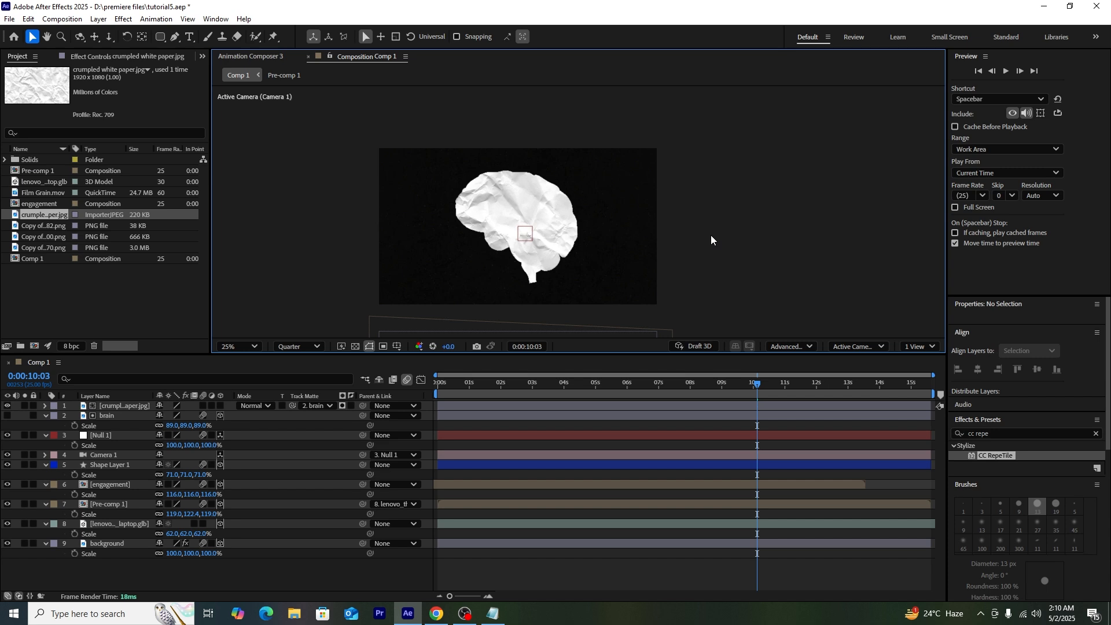
click(1096, 434)
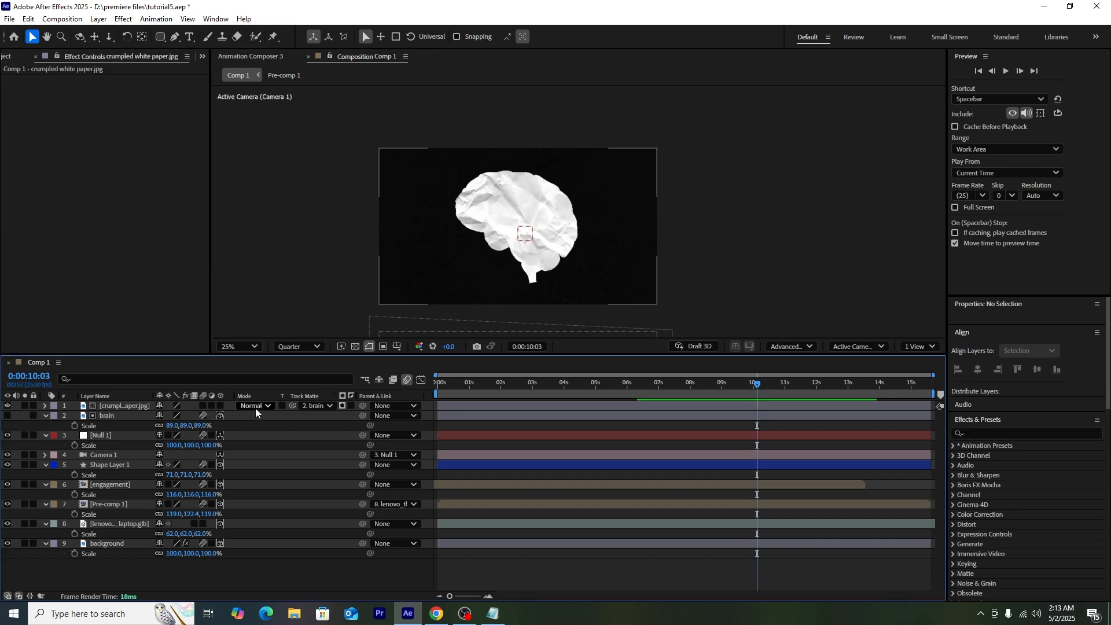
click(255, 408)
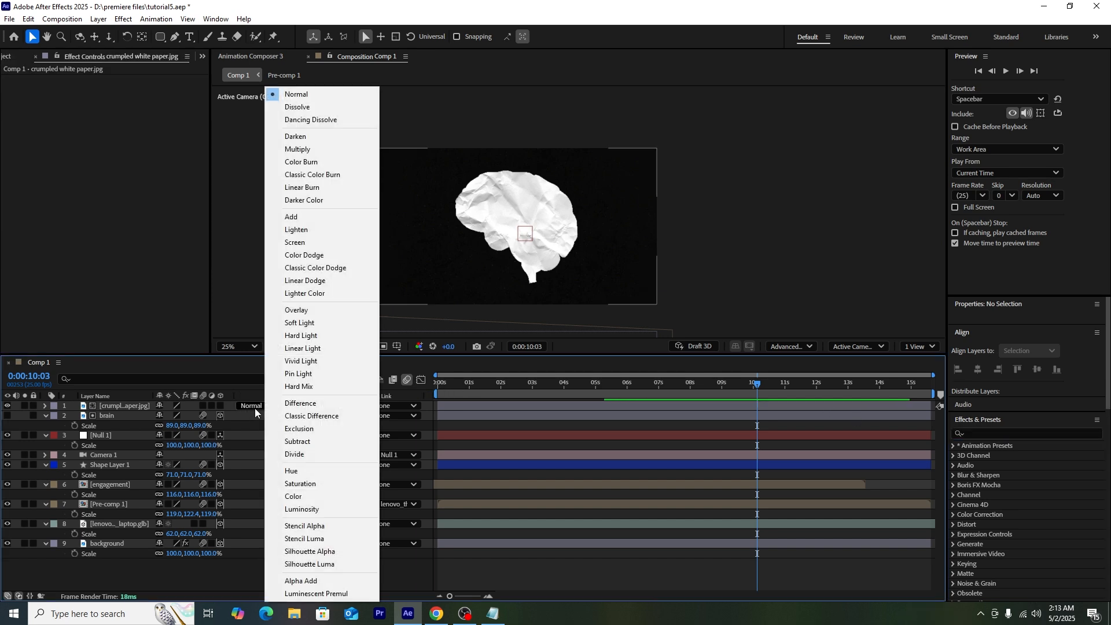
click(301, 337)
Step: Apply Hue/Saturation to the paper with Colorize on, hue 1x+32° and saturation 84
text(hue)
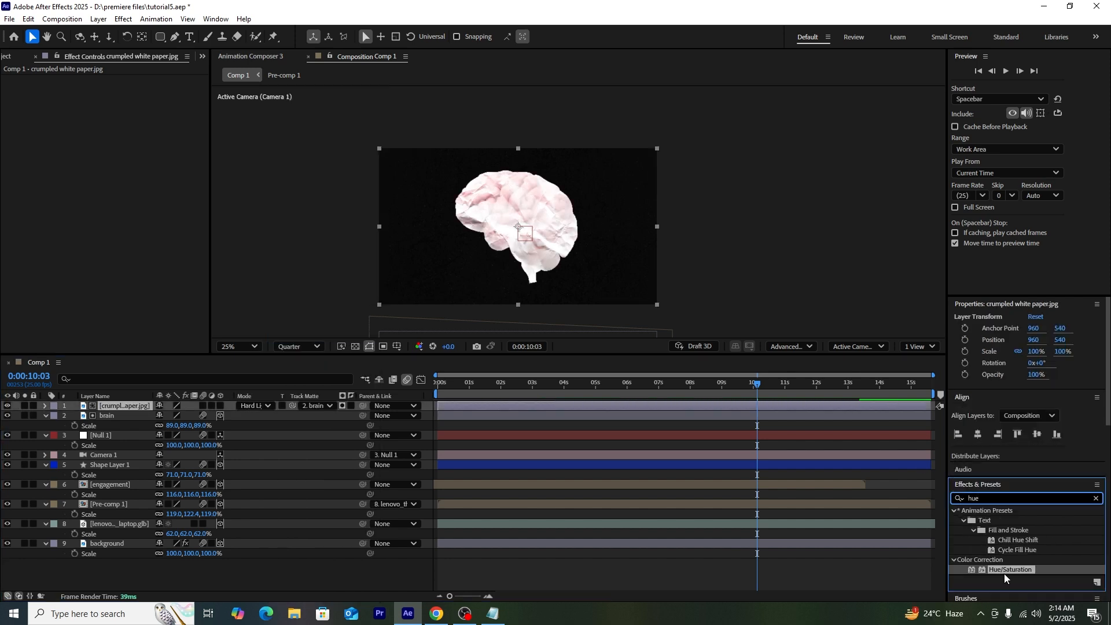
drag(1005, 575, 148, 407)
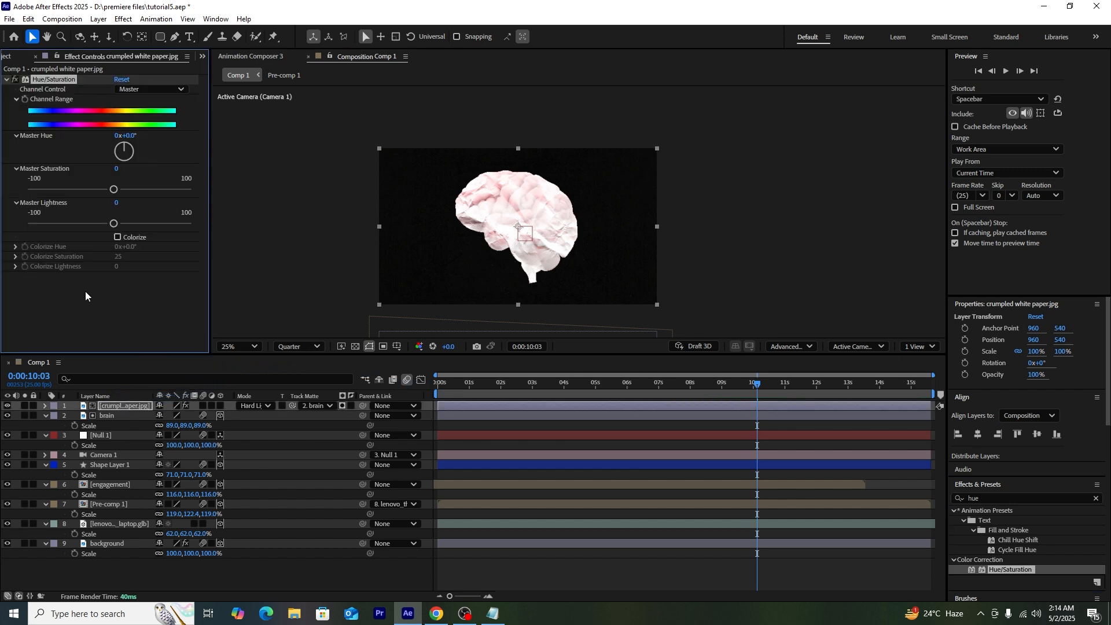
click(117, 238)
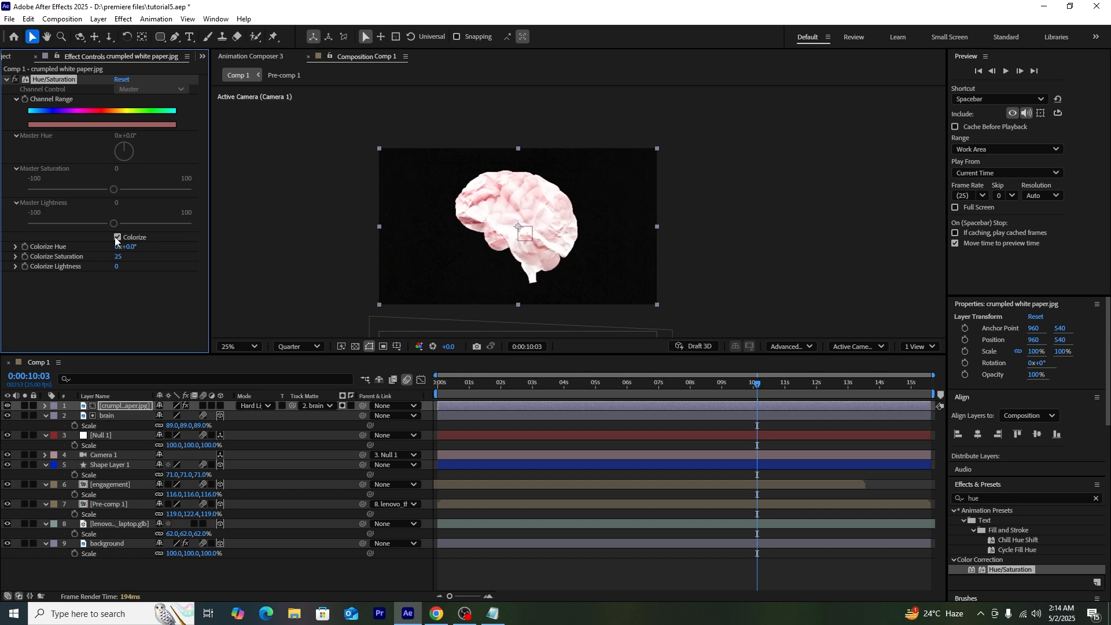
click(81, 303)
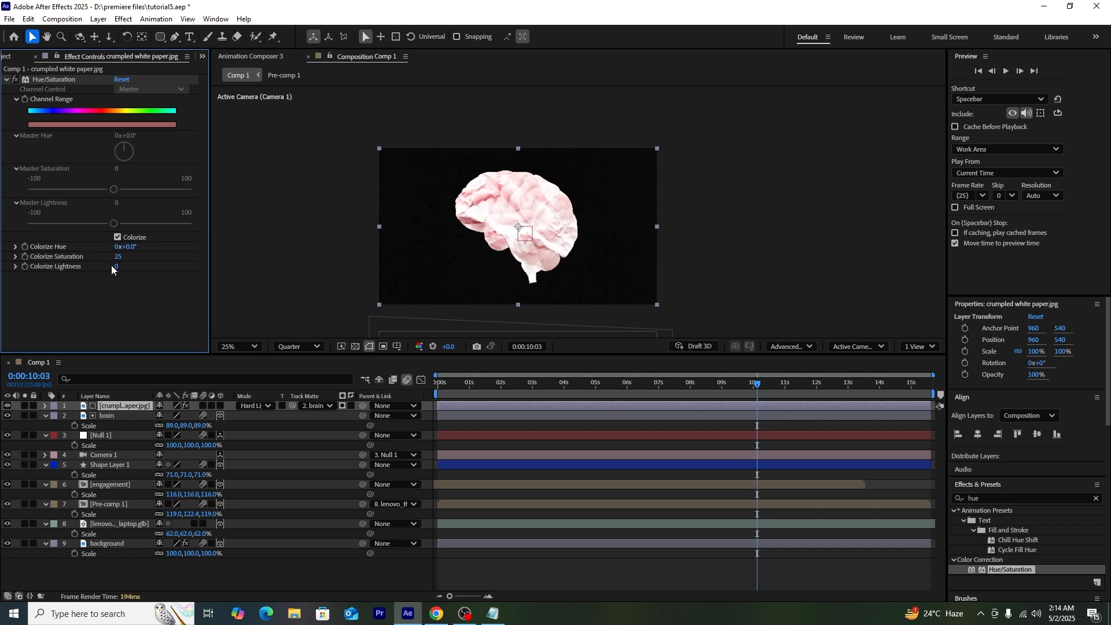
drag(117, 259, 387, 284)
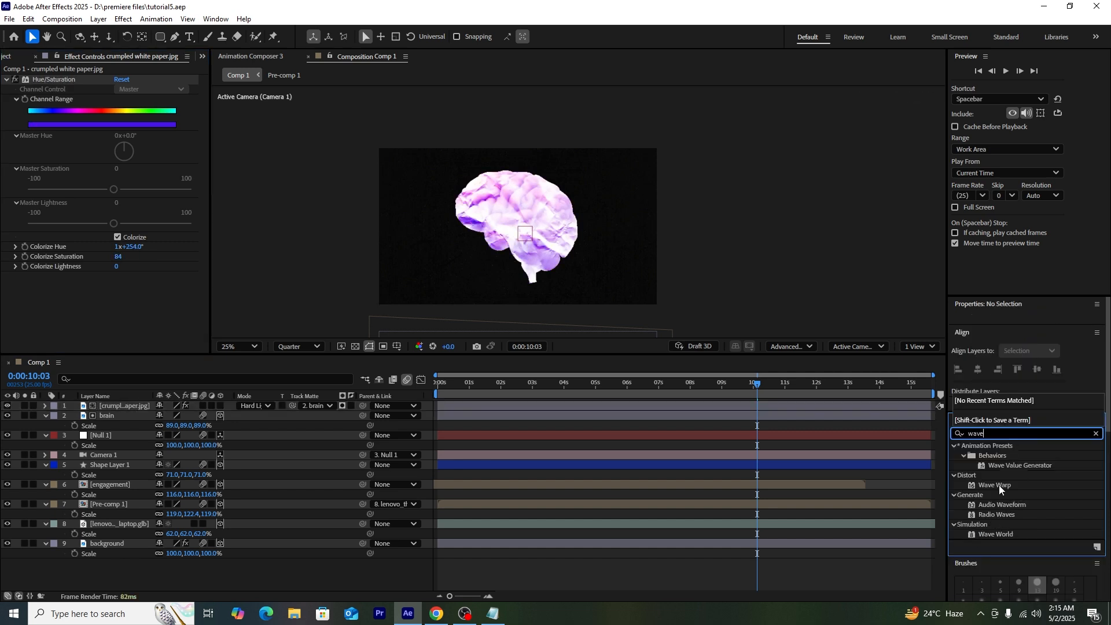
Step: Add Wave Warp, lower the paper, and set Wave Height 32, Width 231, Speed 0.2
drag(999, 485, 194, 409)
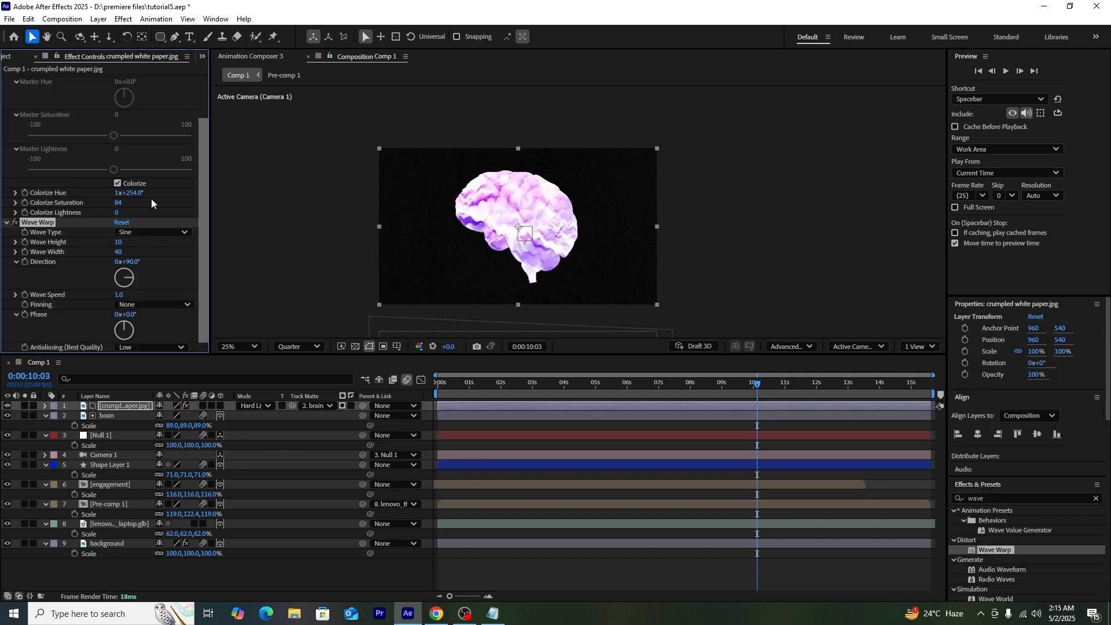
drag(178, 416, 442, 443)
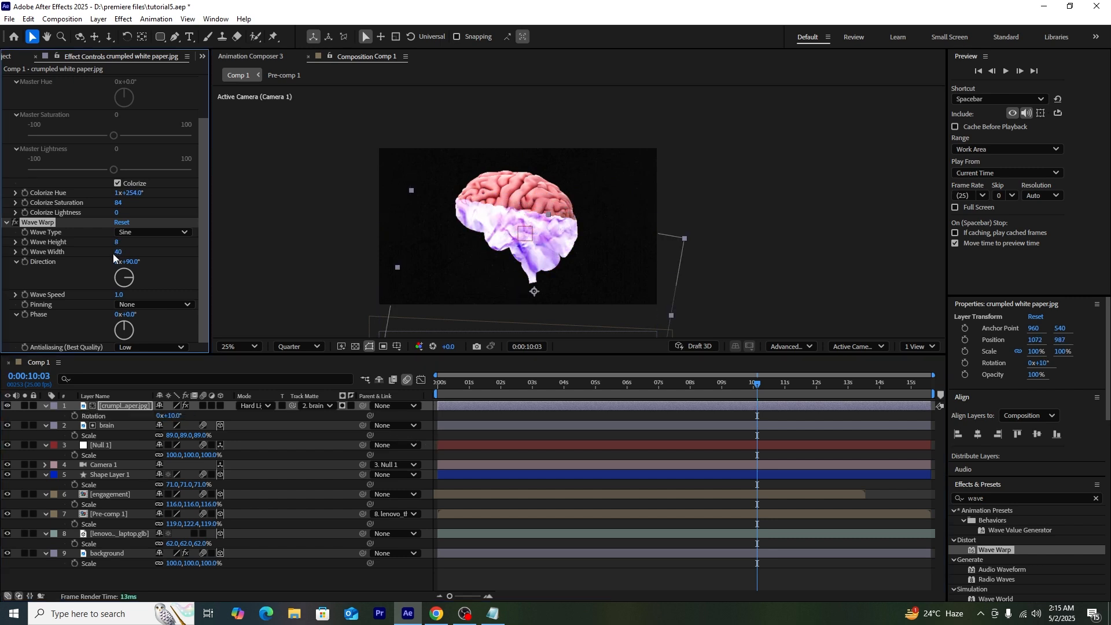
drag(287, 256, 787, 278)
drag(117, 242, 589, 254)
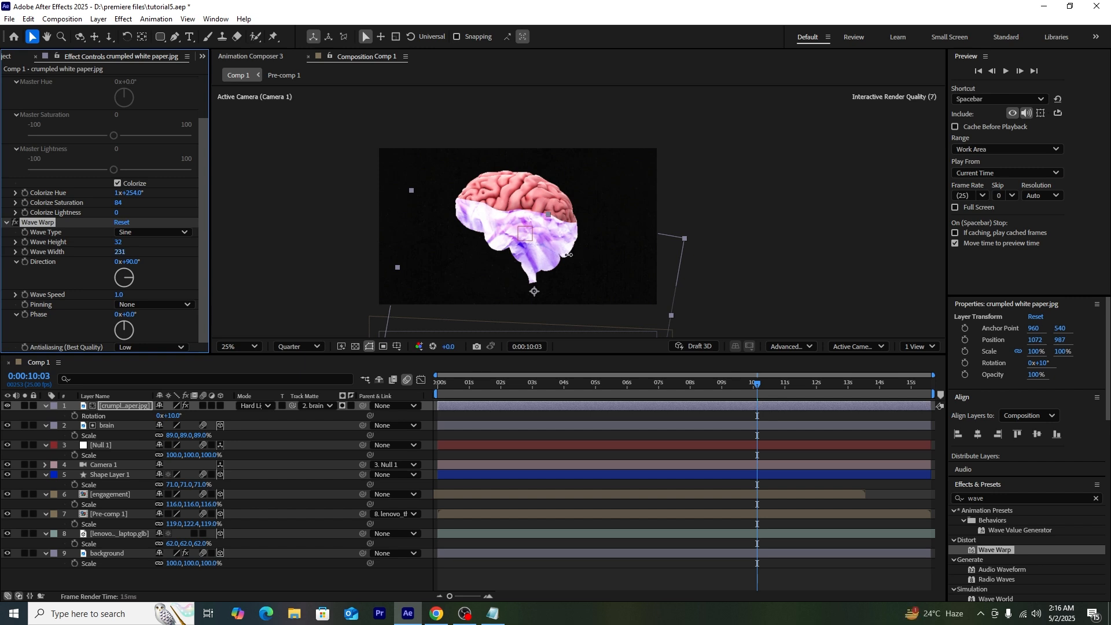
drag(123, 294, 82, 297)
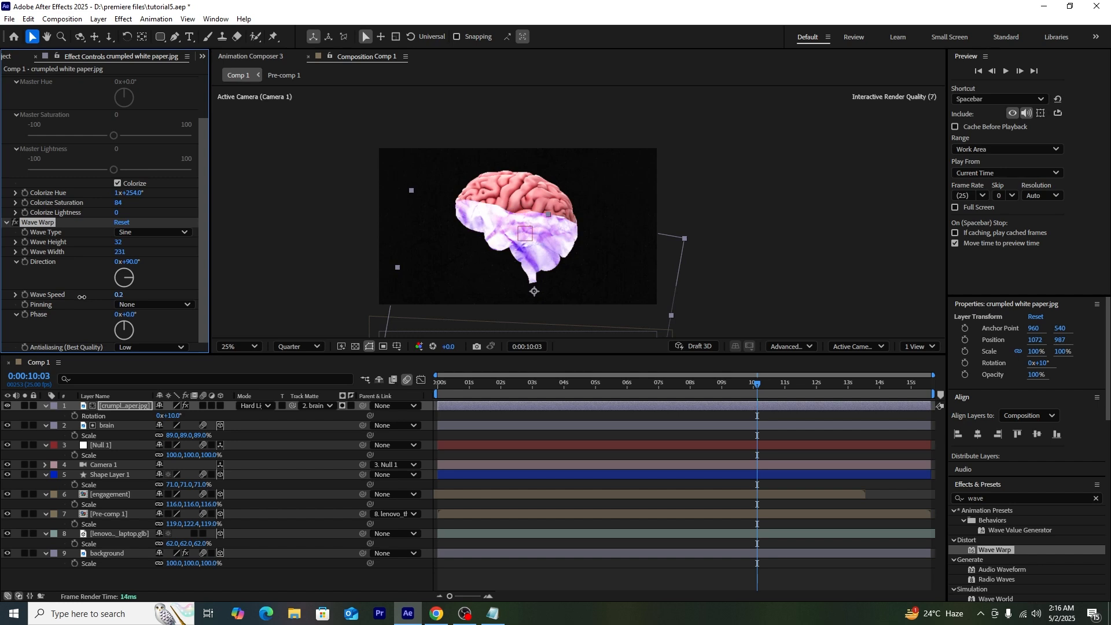
drag(678, 373, 830, 393)
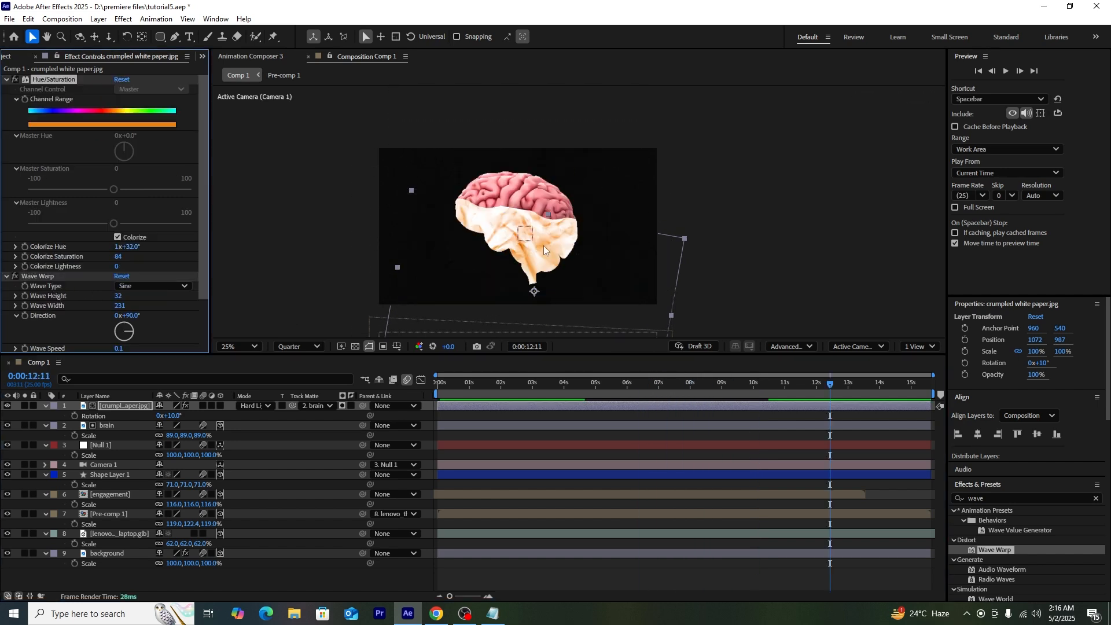
click(787, 253)
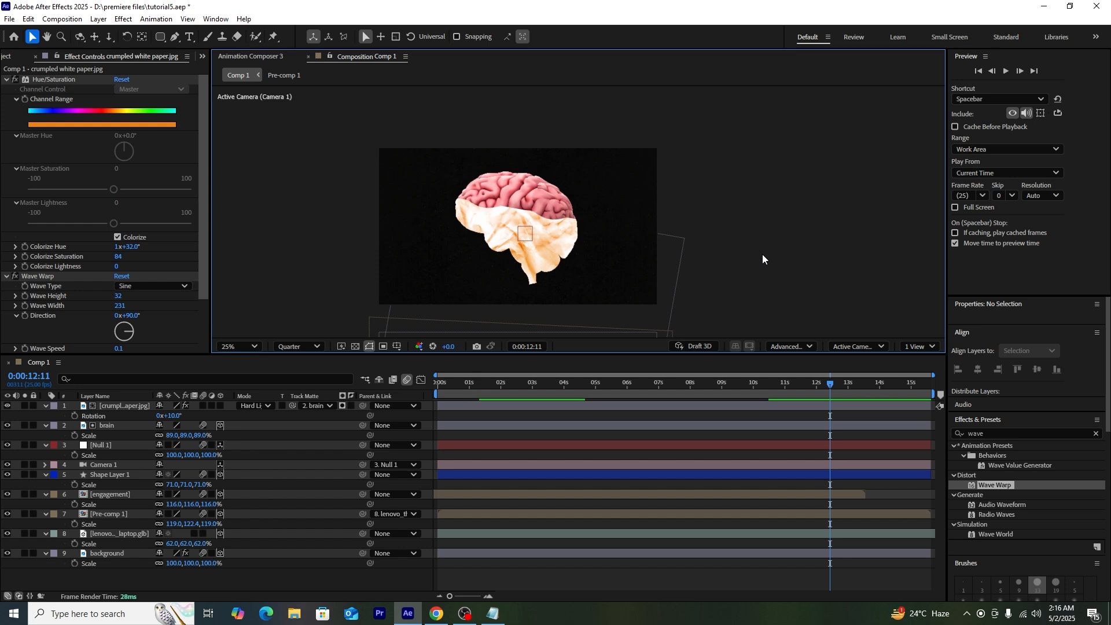
Step: Type the word 'dopamine' in a text box over the brain
key(ctrl+t)
drag(472, 210, 589, 254)
text(d)
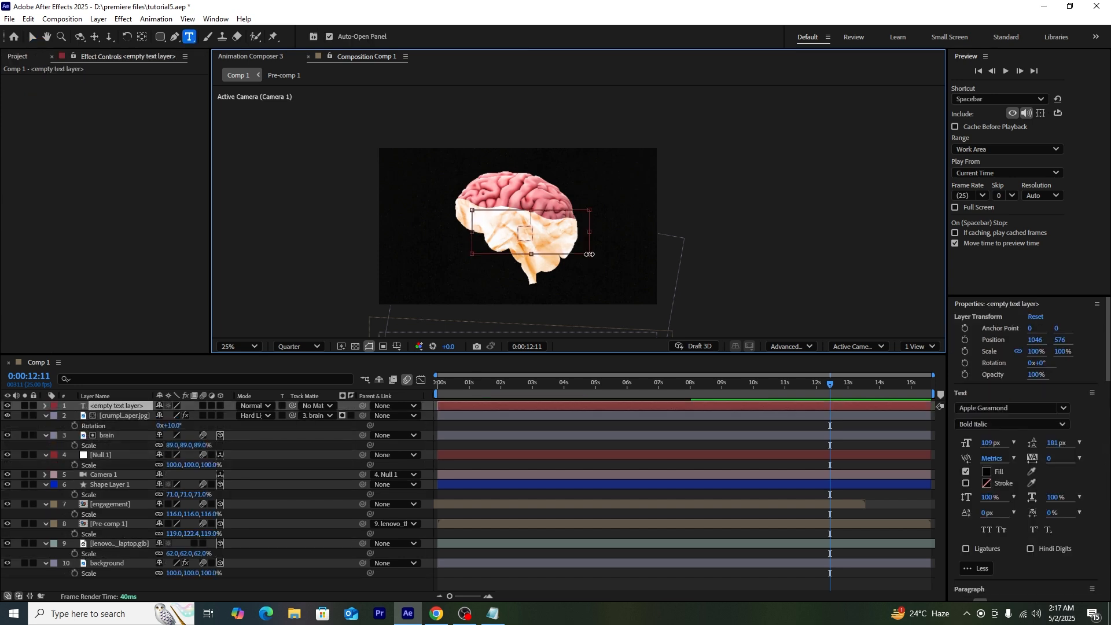
text(opamine)
key(Escape)
key(v)
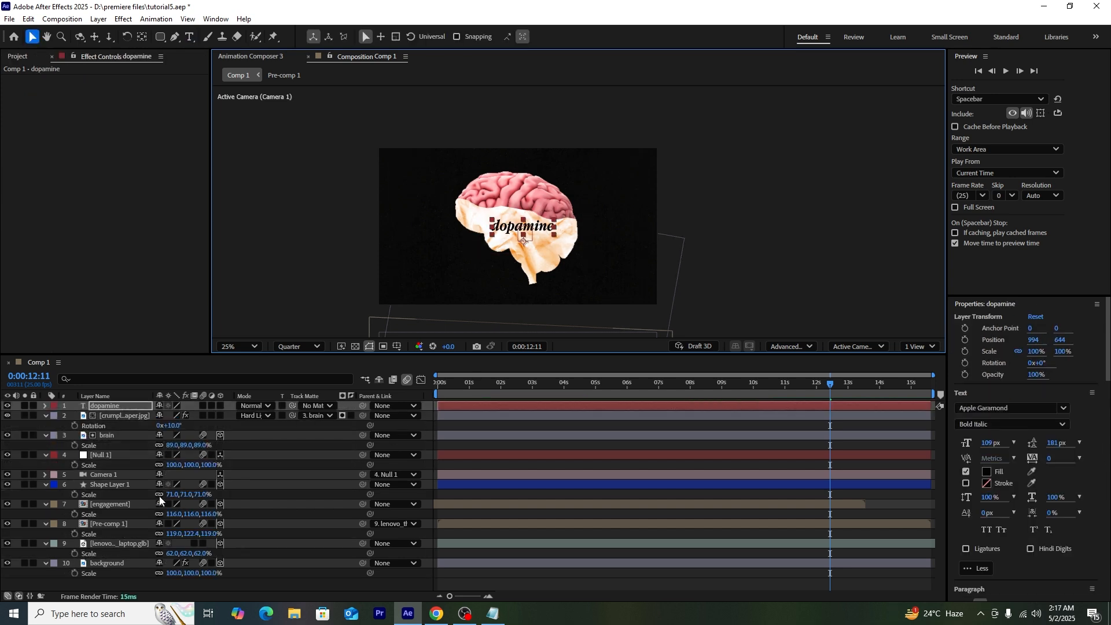
Step: Rotate the text 11°, scale it to 122%, and matte it with the visible crumpled paper layer
click(129, 416)
click(129, 407)
drag(170, 416, 177, 415)
click(509, 223)
click(321, 406)
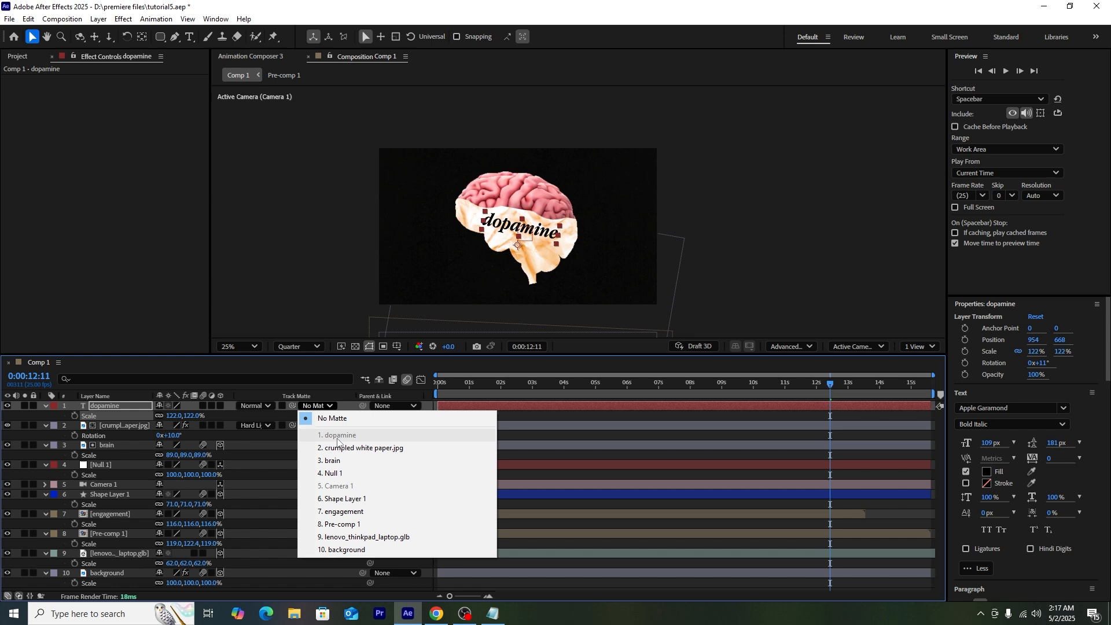
click(340, 447)
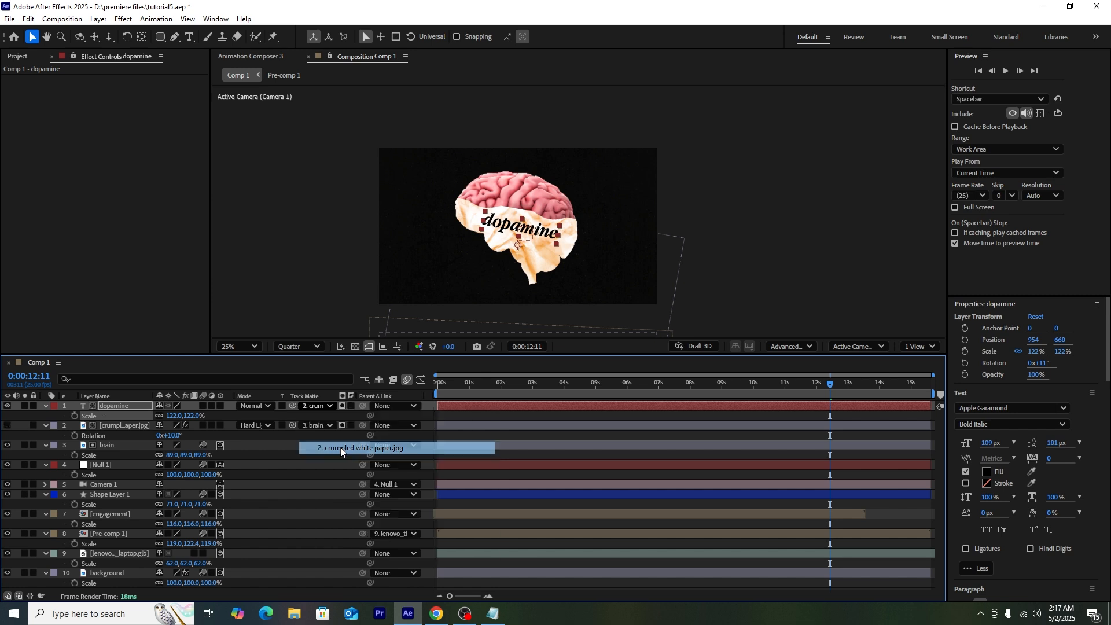
click(7, 426)
drag(823, 395, 830, 418)
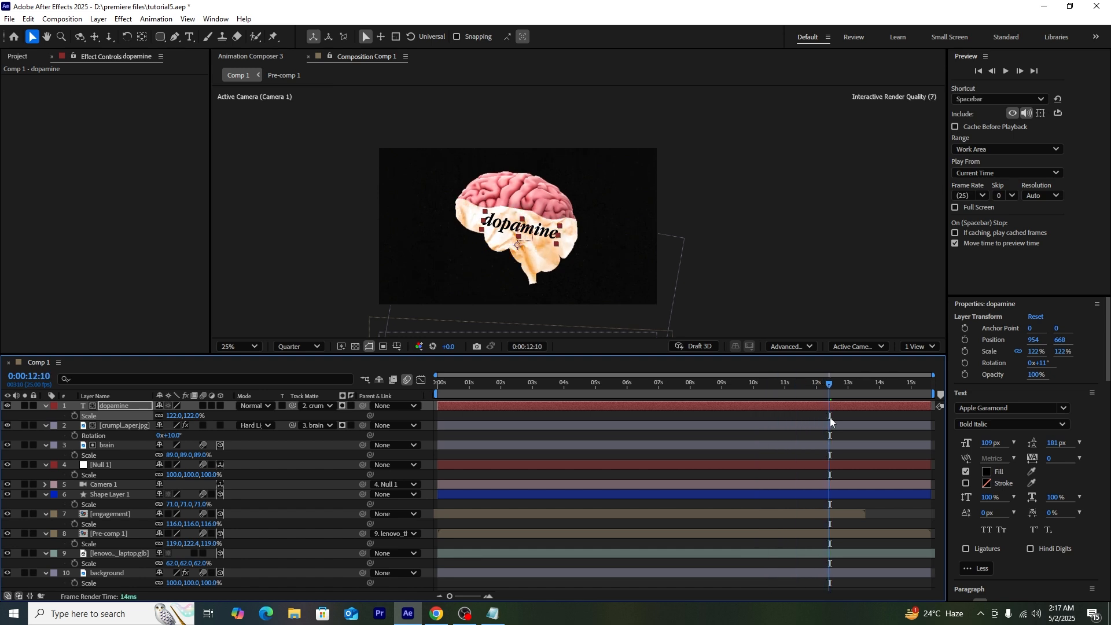
click(118, 447)
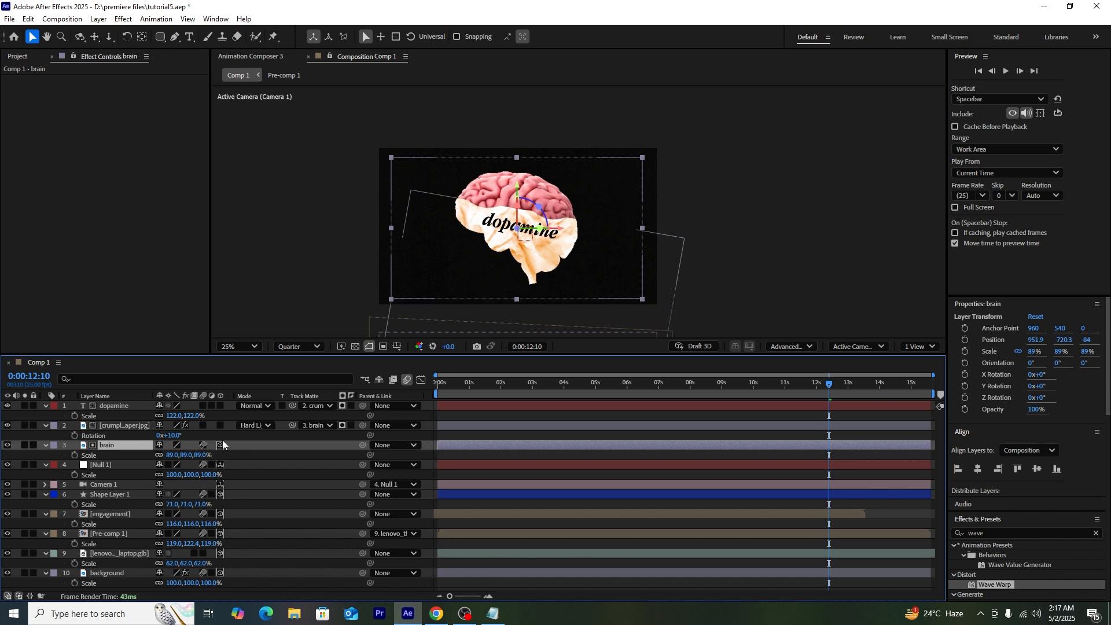
Step: Pre-compose the brain, paper and dopamine layers into Pre-comp 2 and switch it to 3D
shift+click(116, 405)
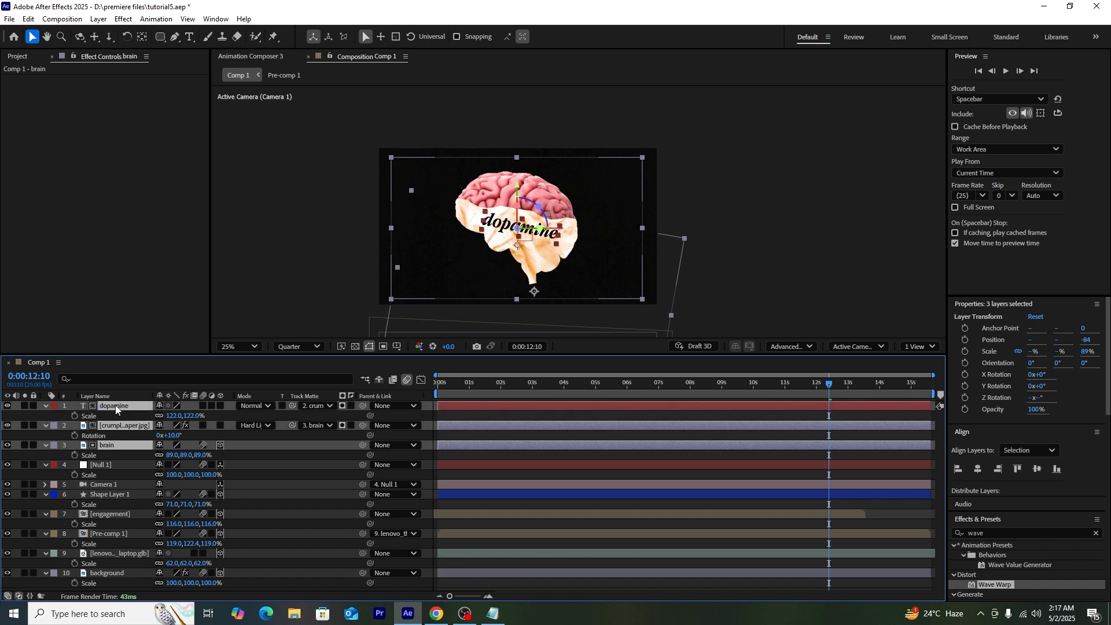
right_click(116, 405)
click(166, 330)
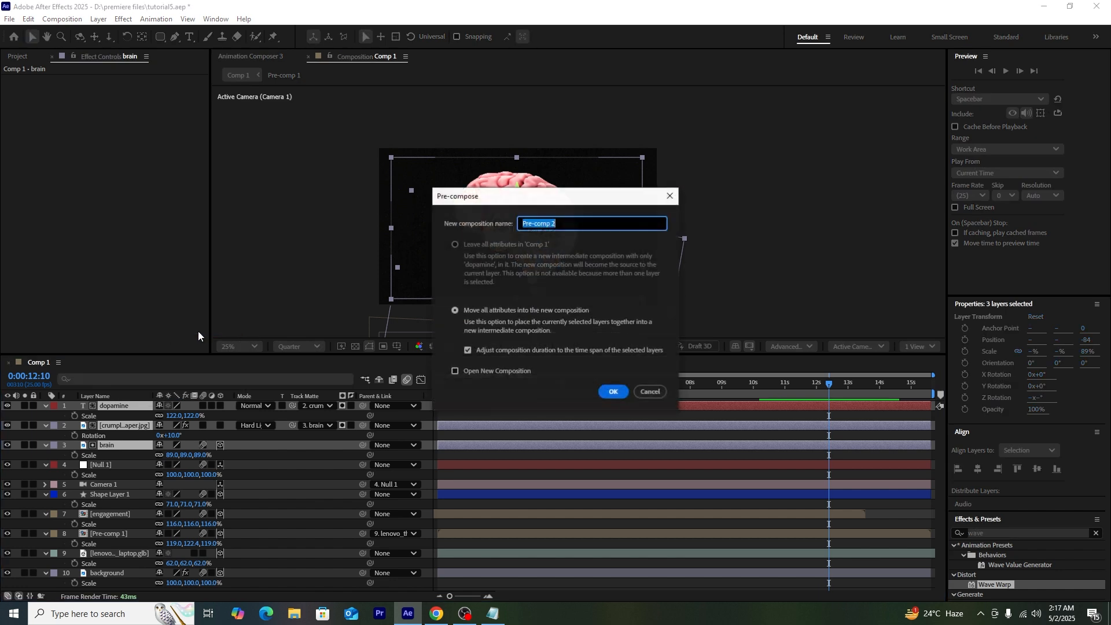
click(605, 390)
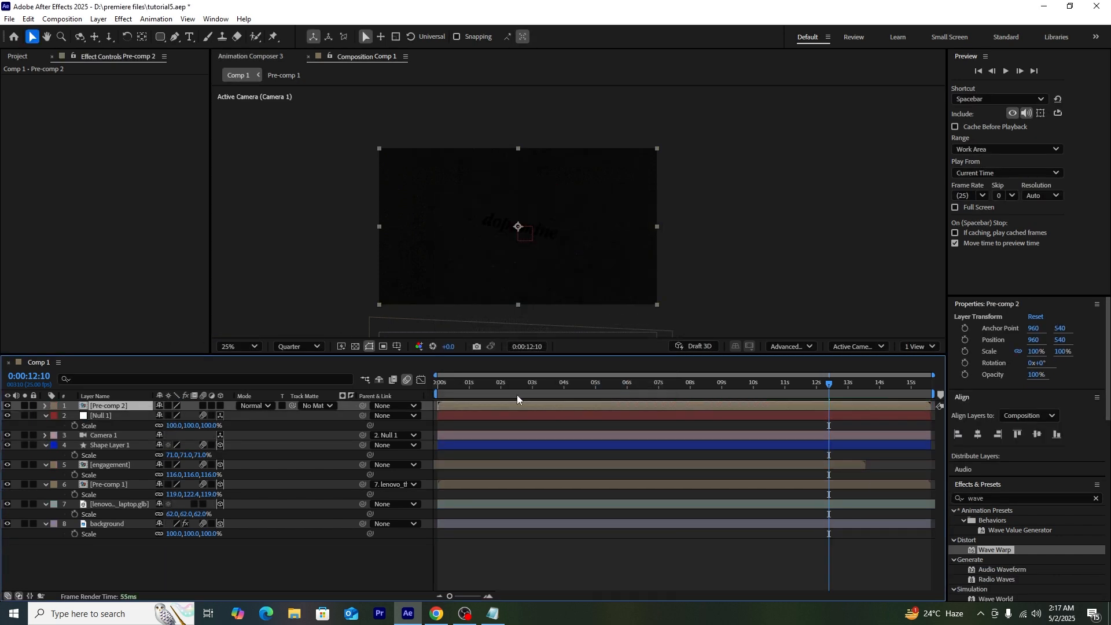
click(116, 414)
click(222, 408)
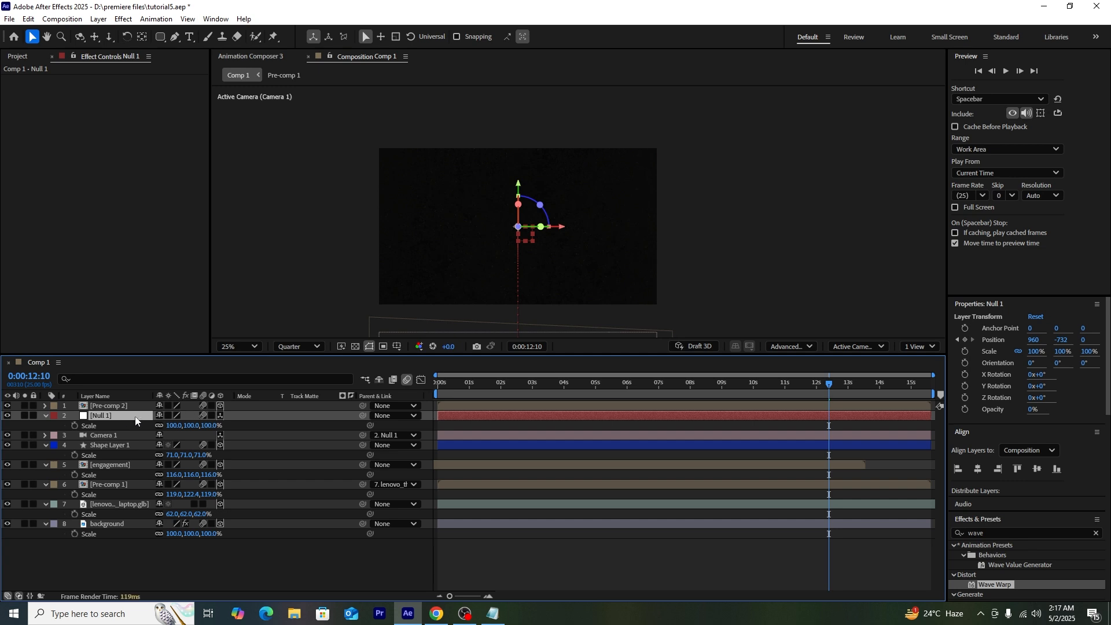
click(112, 405)
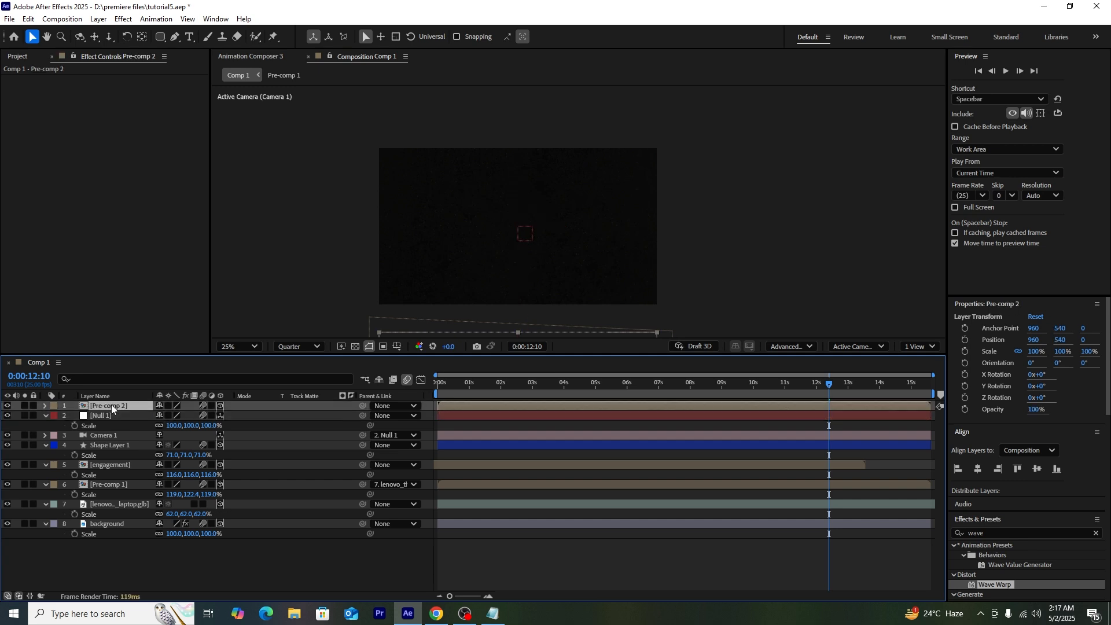
Step: Inside Pre-comp 2, lower the brain layer's Y position into the frame
double_click(111, 404)
click(119, 417)
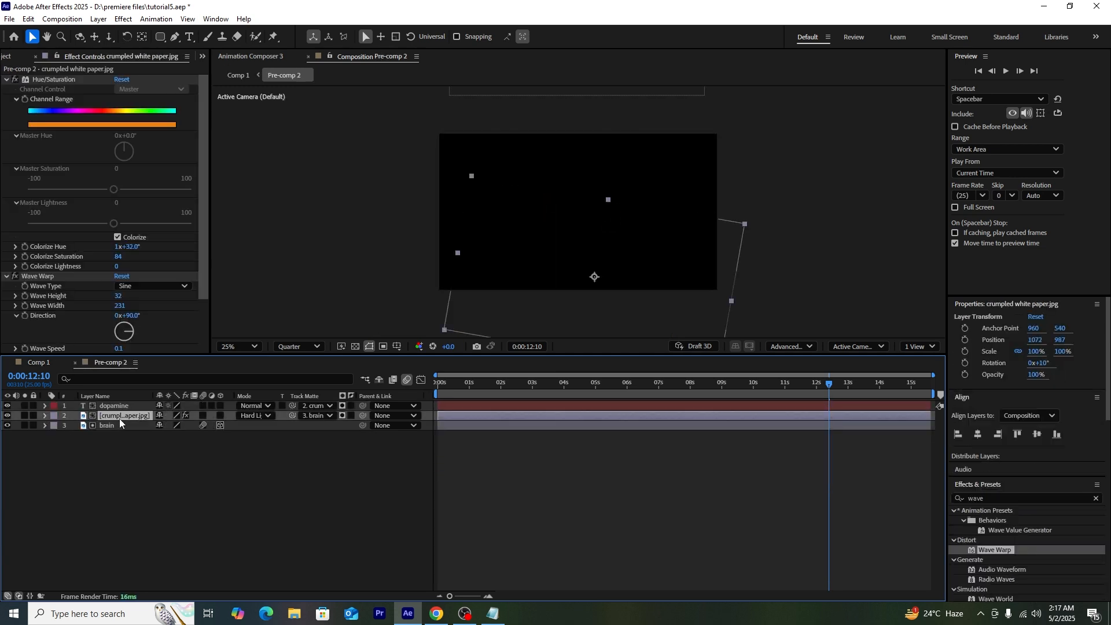
click(119, 429)
key(p)
drag(181, 440, 854, 497)
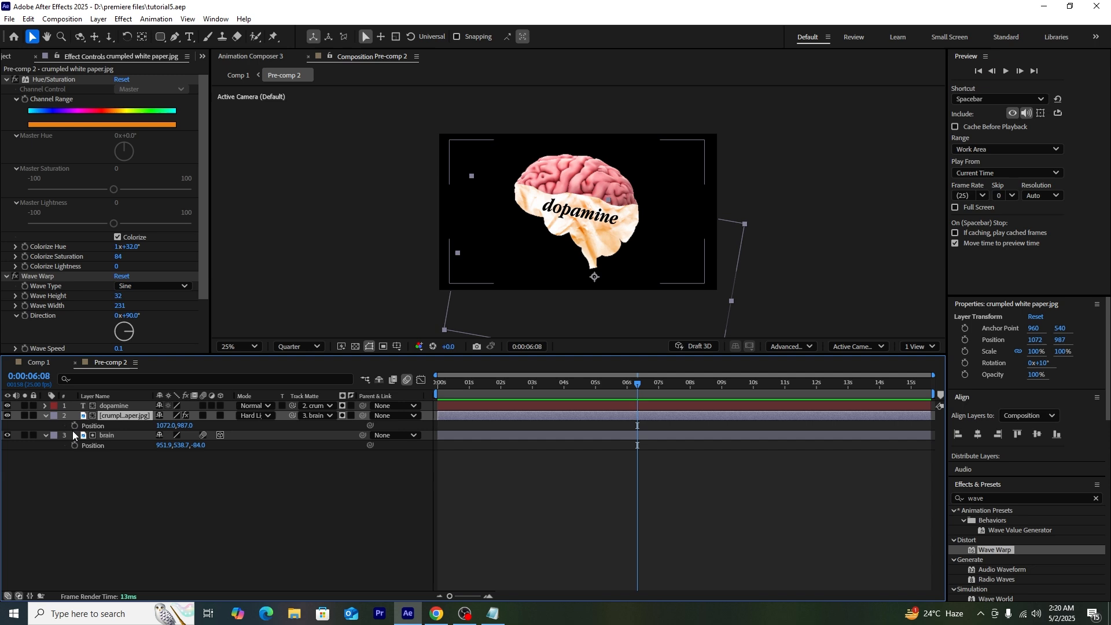
Step: Keyframe the paper's Position rising from 7:14 to 12:10, ease it in the Graph Editor, and preview
click(75, 426)
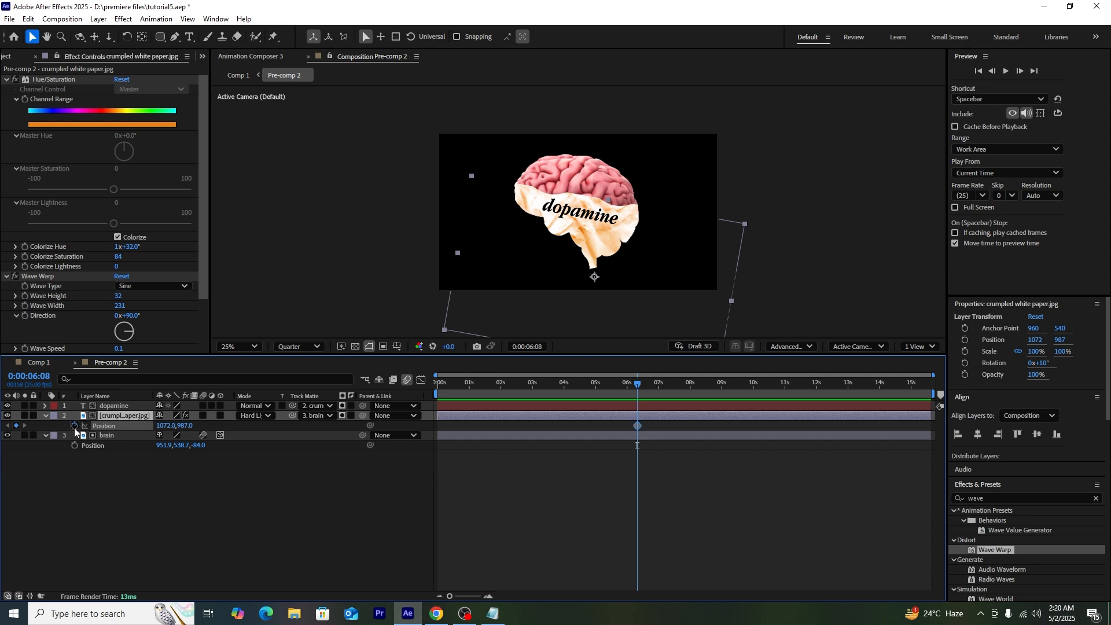
drag(637, 430, 830, 425)
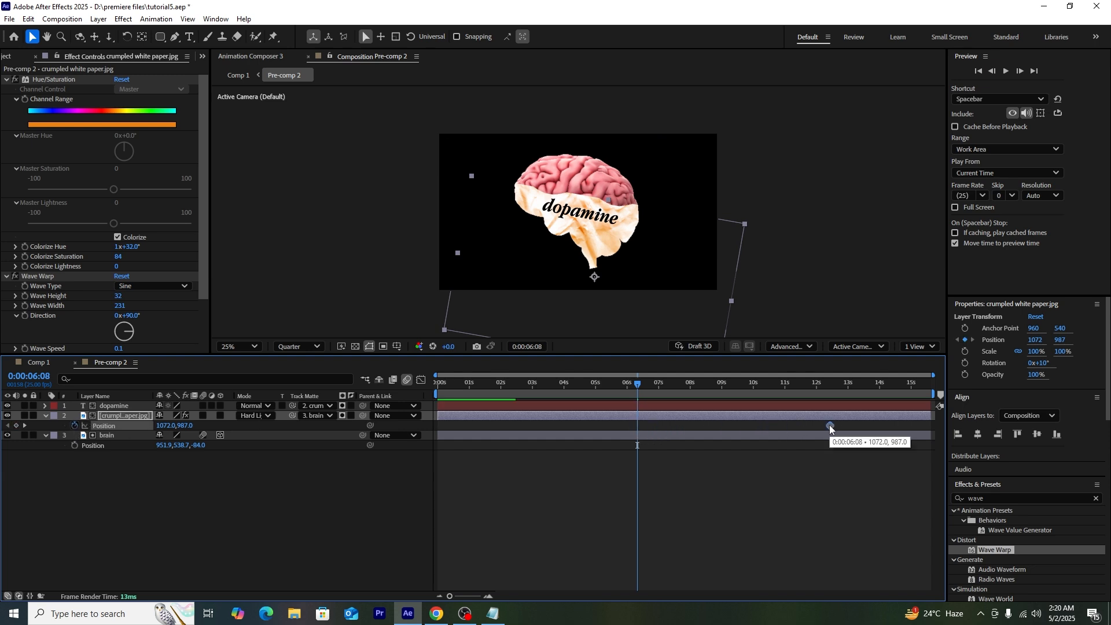
click(677, 386)
drag(184, 426, 496, 445)
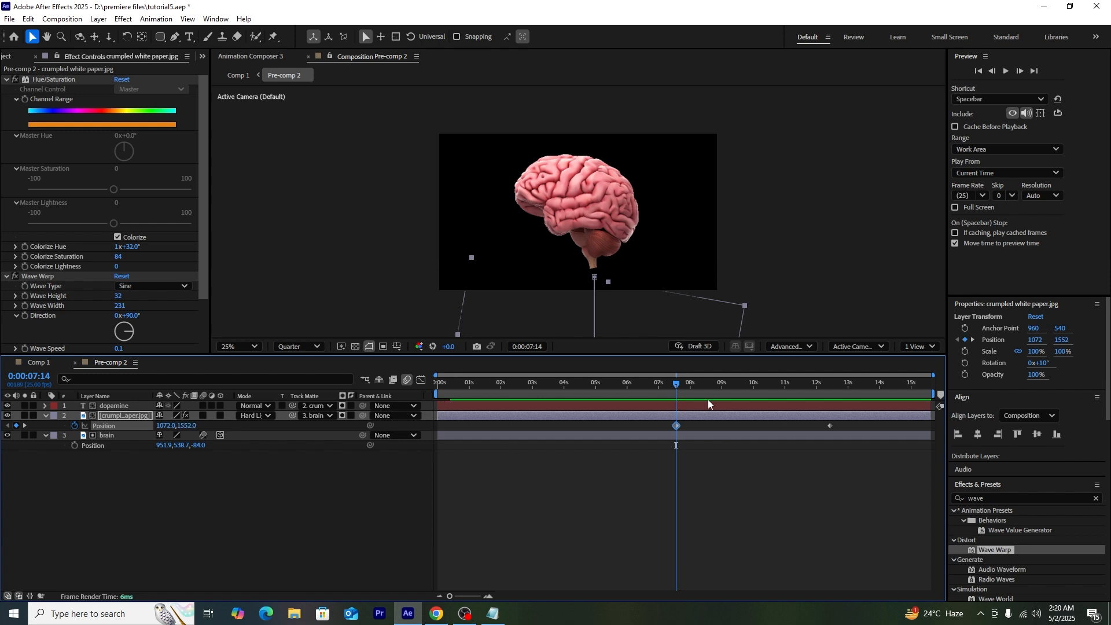
drag(843, 427, 654, 440)
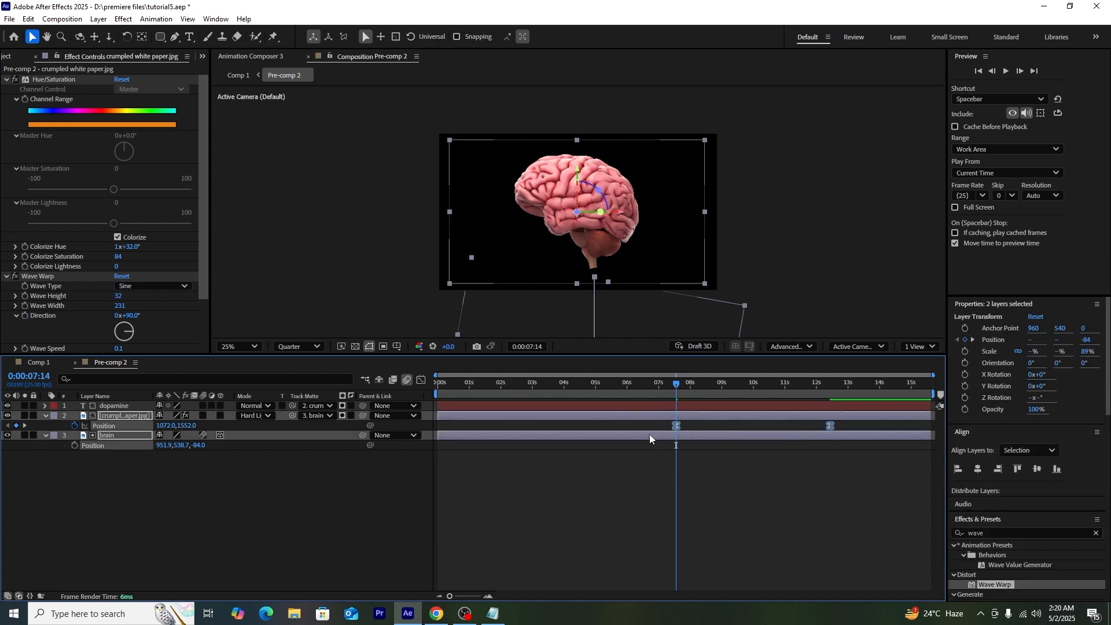
click(421, 380)
drag(843, 525, 723, 560)
key(space)
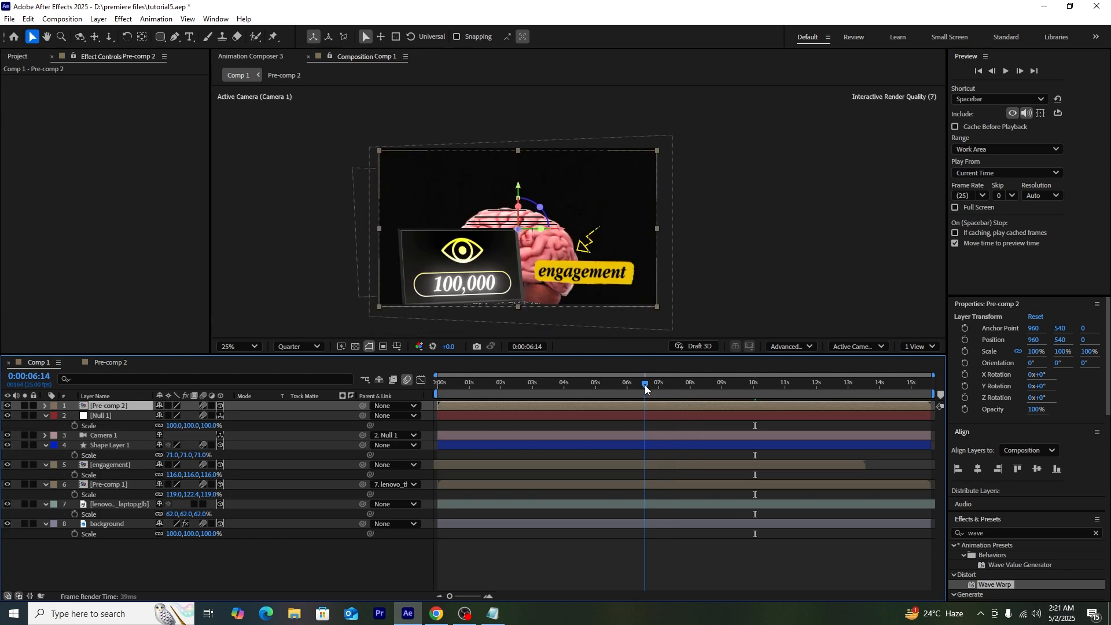
drag(644, 385, 786, 398)
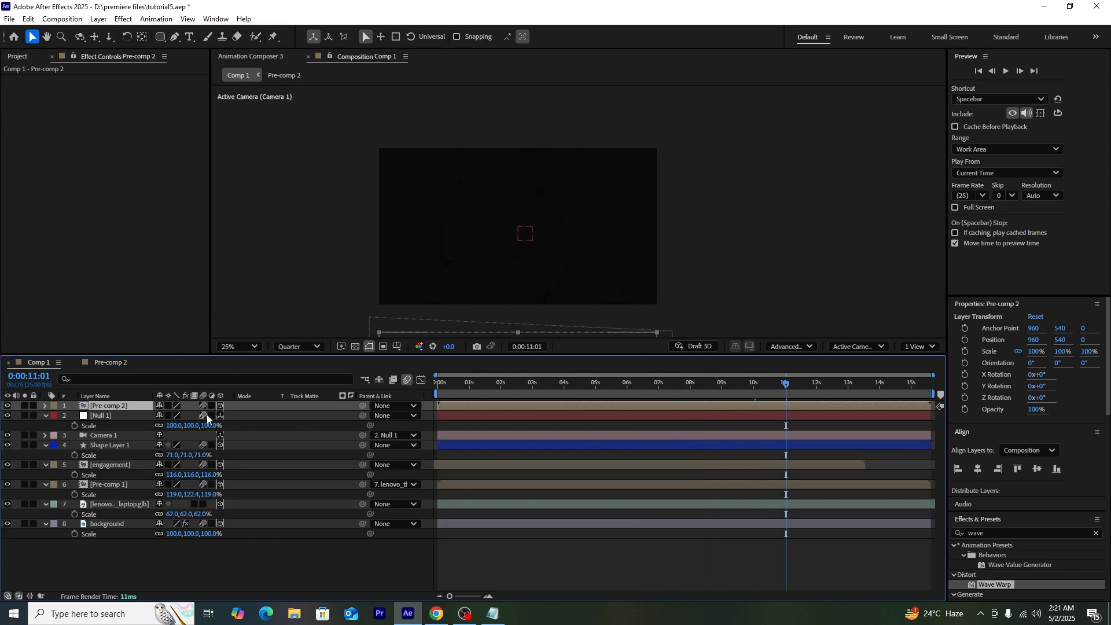
Step: Move Pre-comp 2 up and slightly closer to the camera, then preview from 7 seconds
key(p)
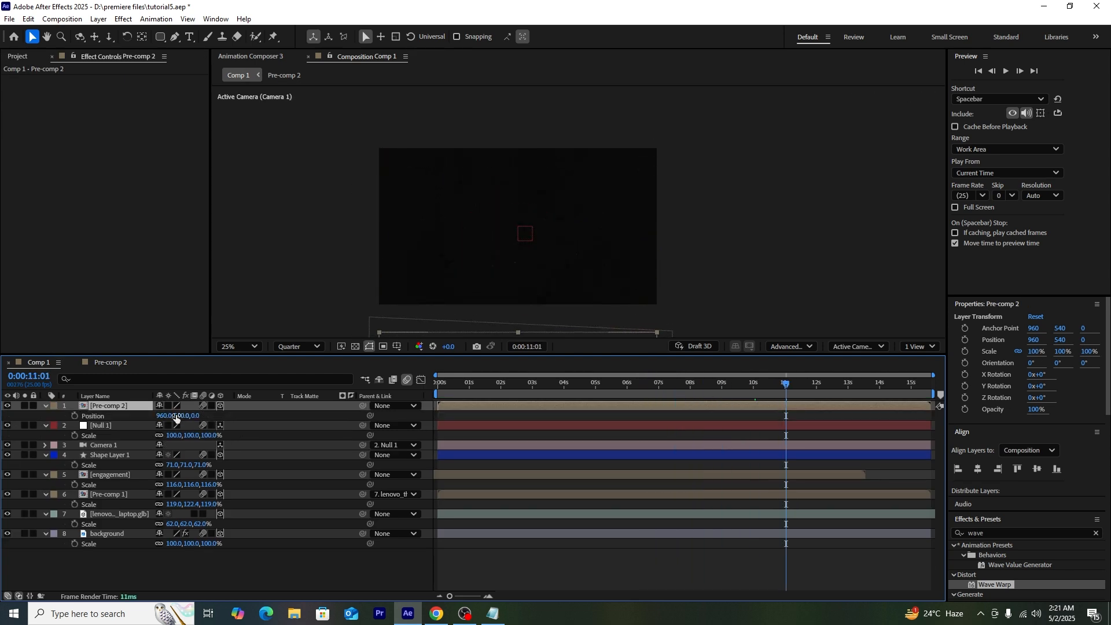
drag(544, 302, 545, 163)
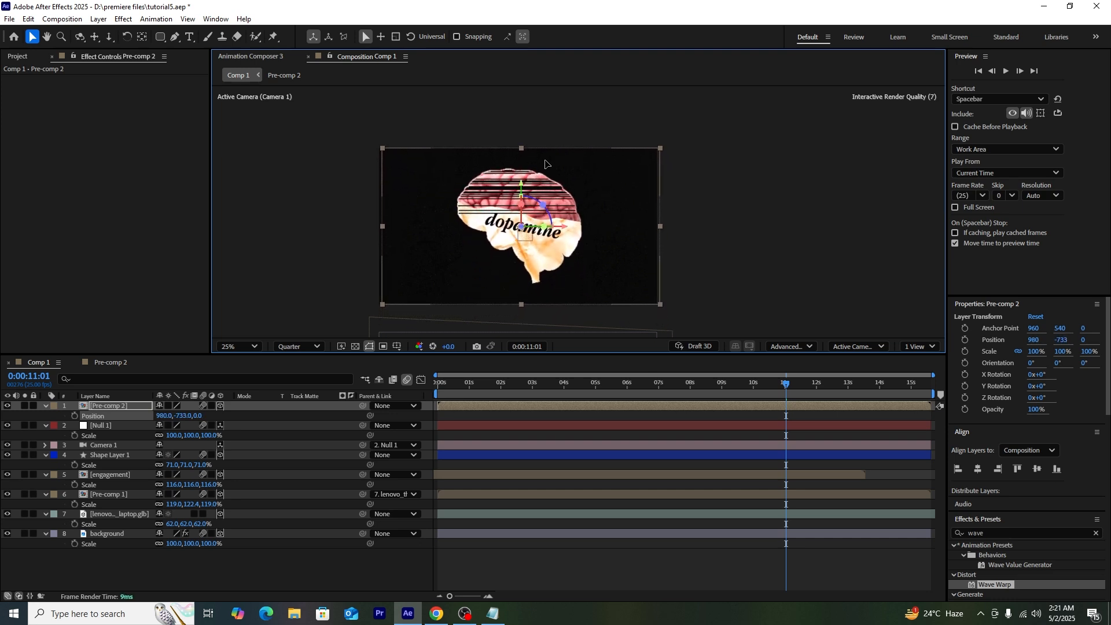
drag(199, 416, 135, 416)
drag(780, 391, 671, 397)
key(space)
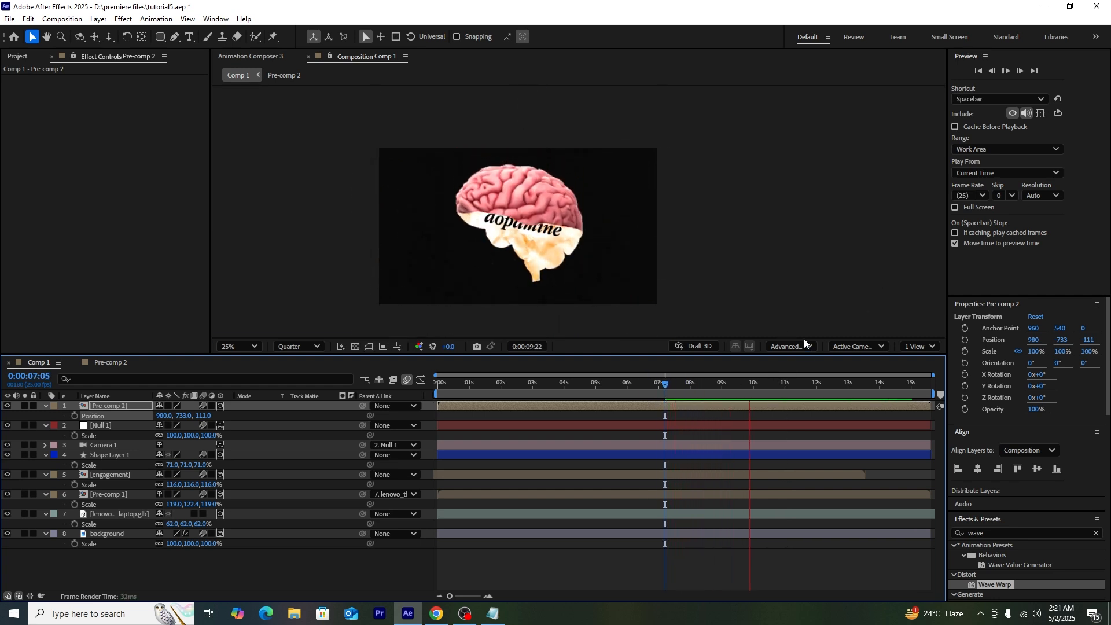
key(space)
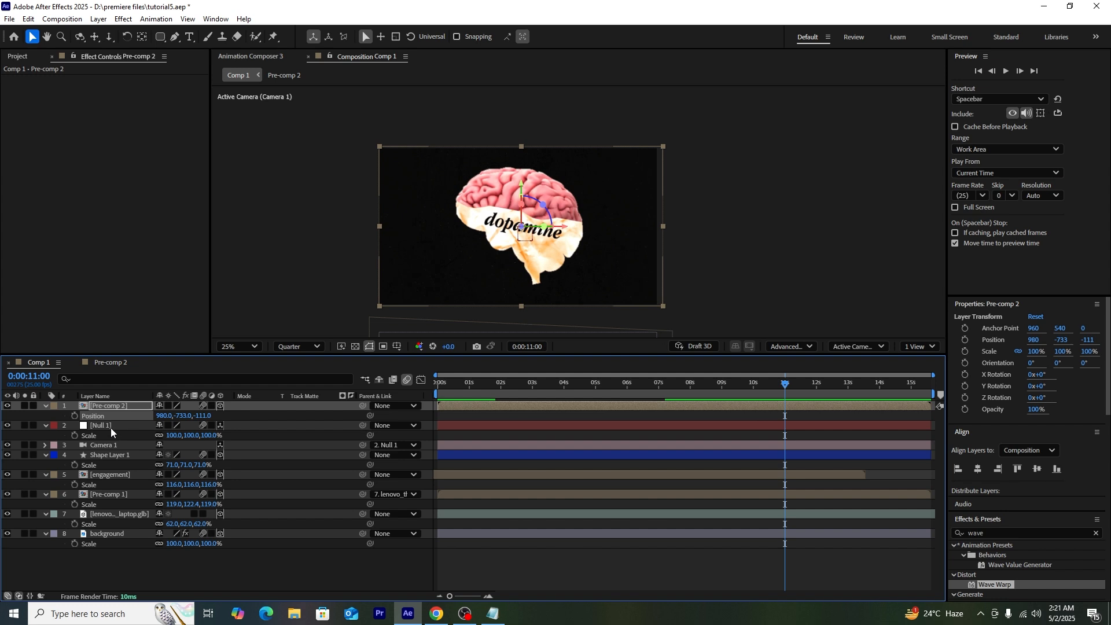
Step: Add a Null 1 Position keyframe at 15:15 (960, -732, -446) and preview again
click(110, 429)
key(p)
drag(714, 387, 675, 408)
drag(625, 387, 935, 401)
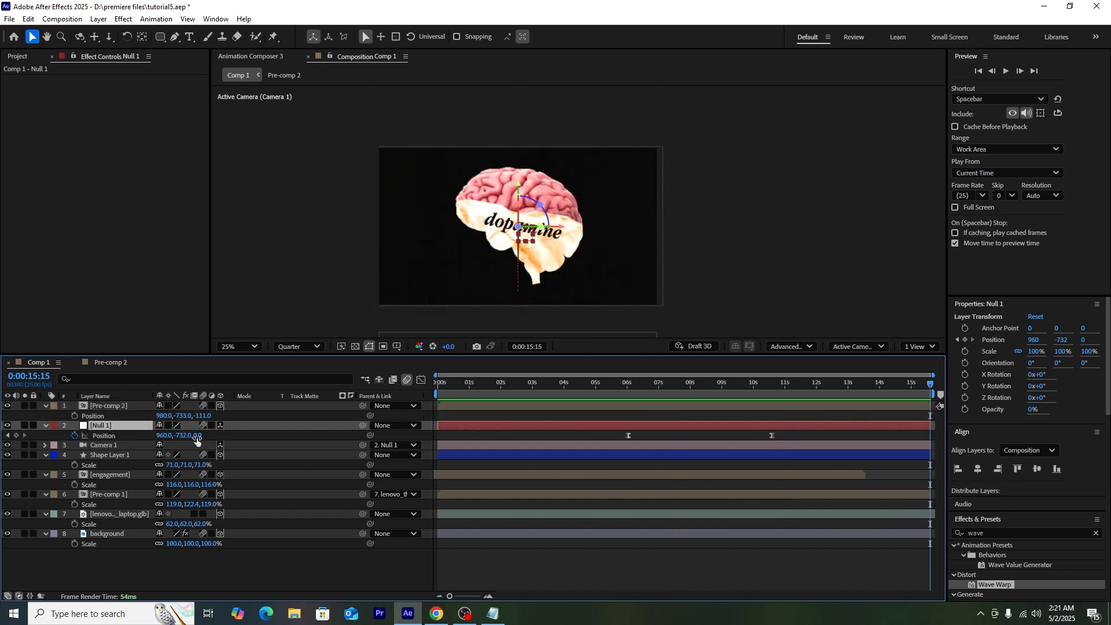
drag(198, 435, 211, 435)
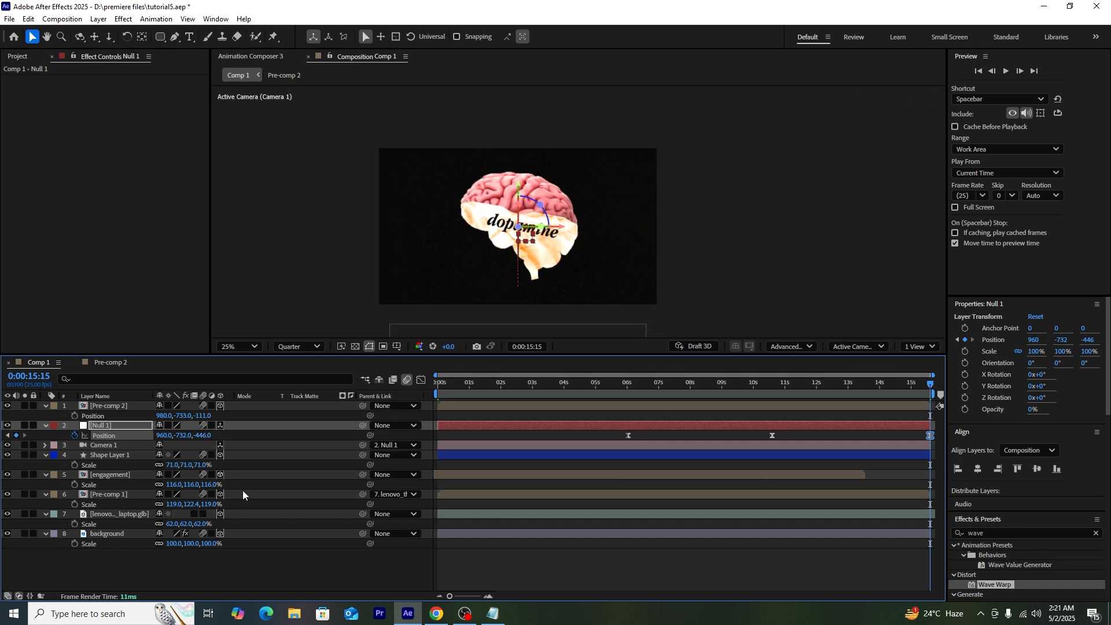
click(244, 571)
drag(727, 386, 666, 394)
key(space)
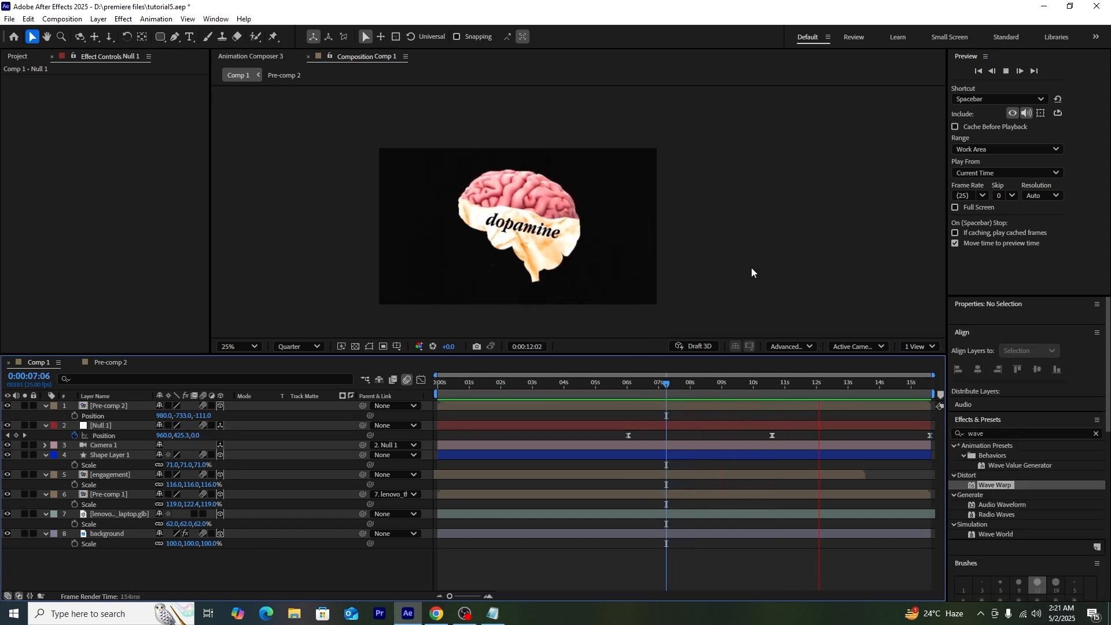
Step: Draw a pen line from the comp's lower-left to top-right corner with a green stroke
click(174, 36)
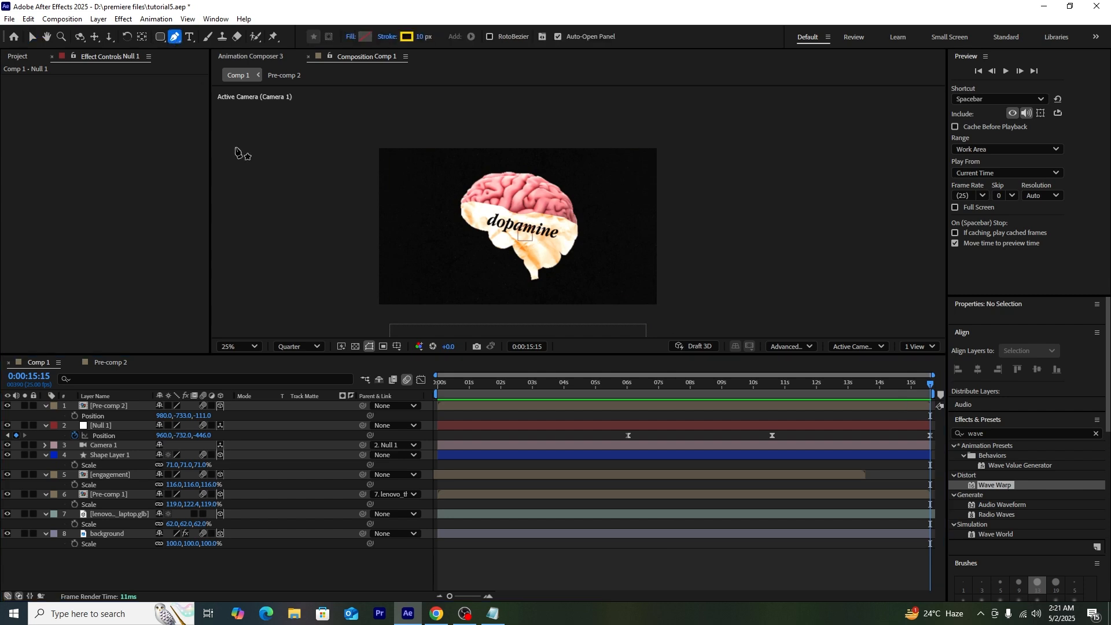
click(379, 303)
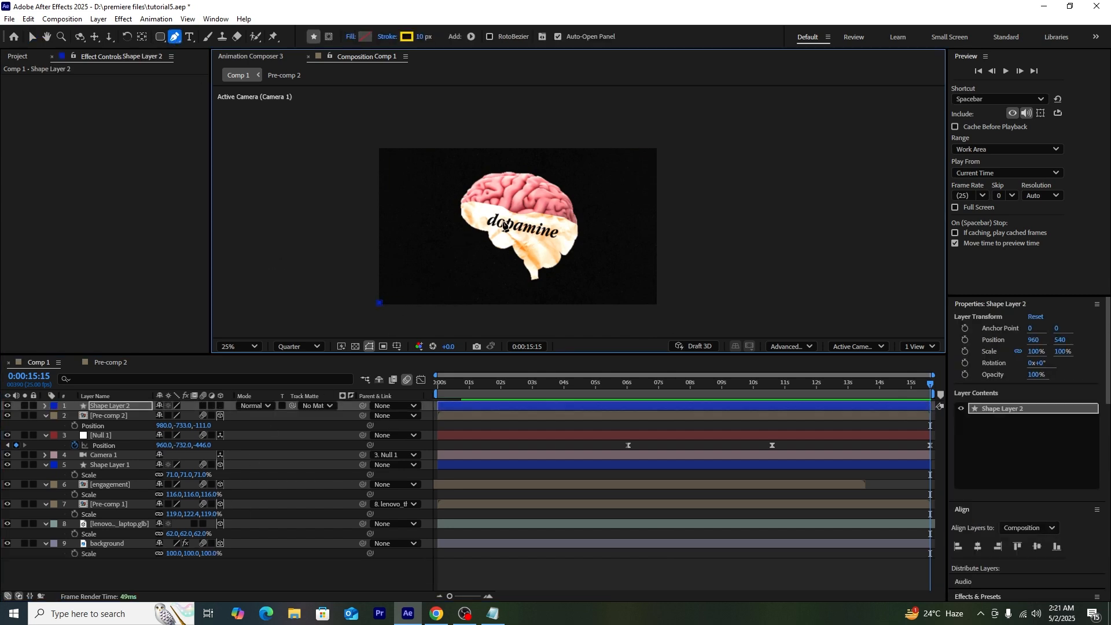
click(659, 149)
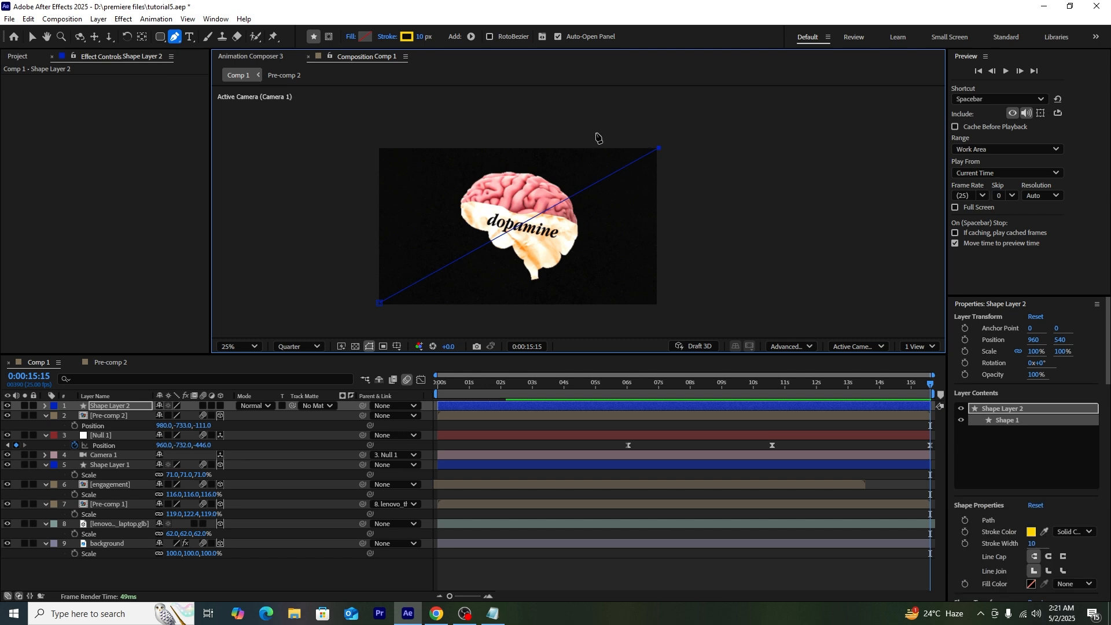
click(407, 37)
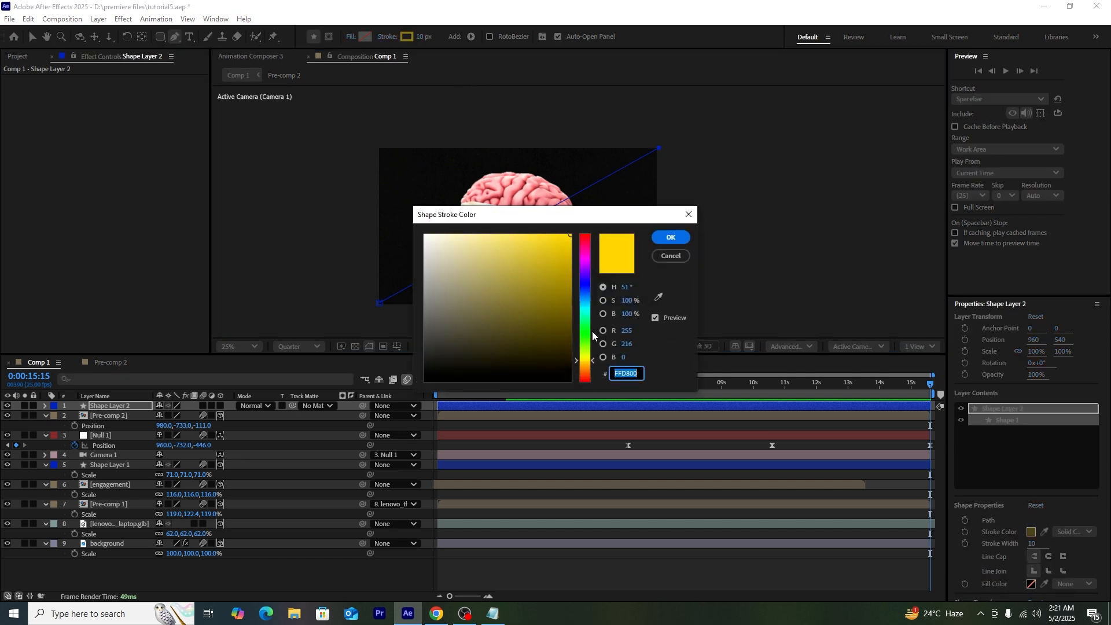
drag(593, 334, 593, 327)
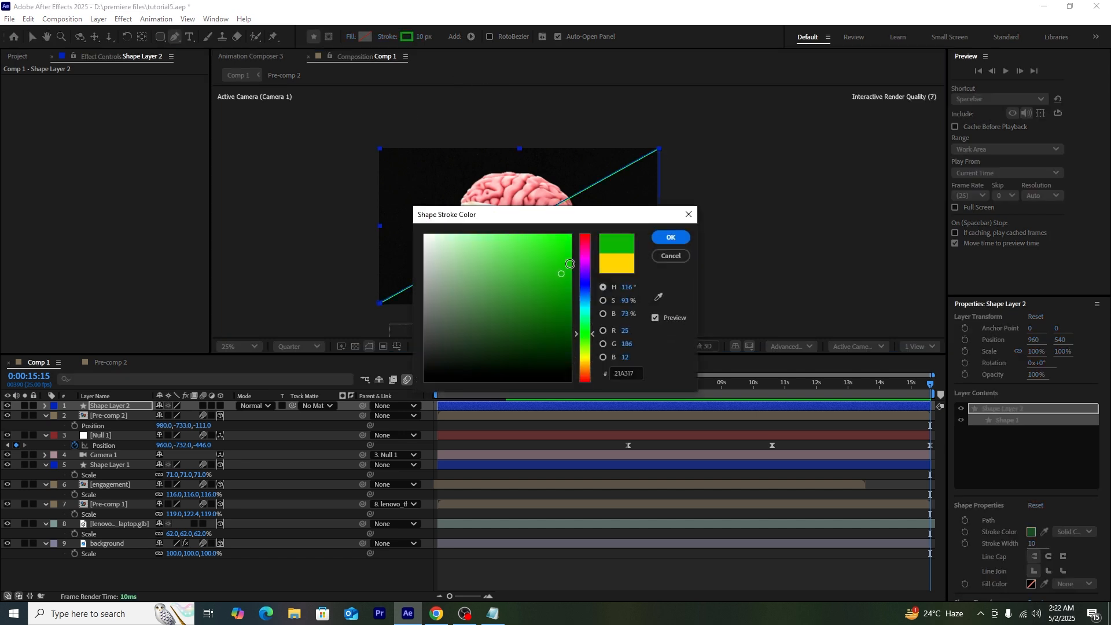
click(671, 237)
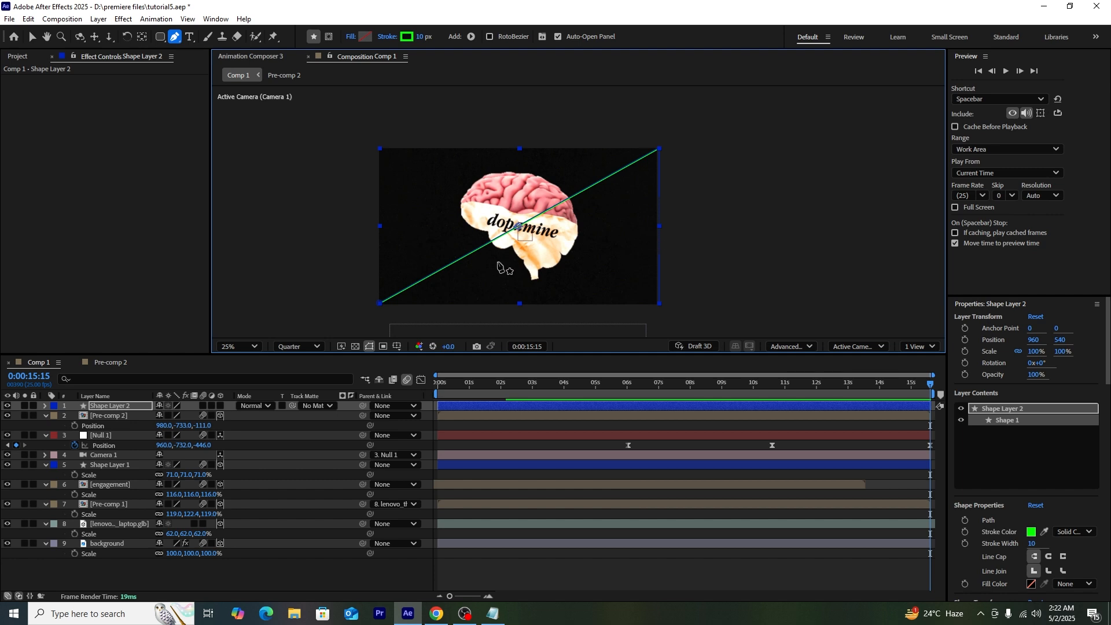
Step: Bend the path into an S-curve with two added points and thicken the stroke to 10 px
click(104, 407)
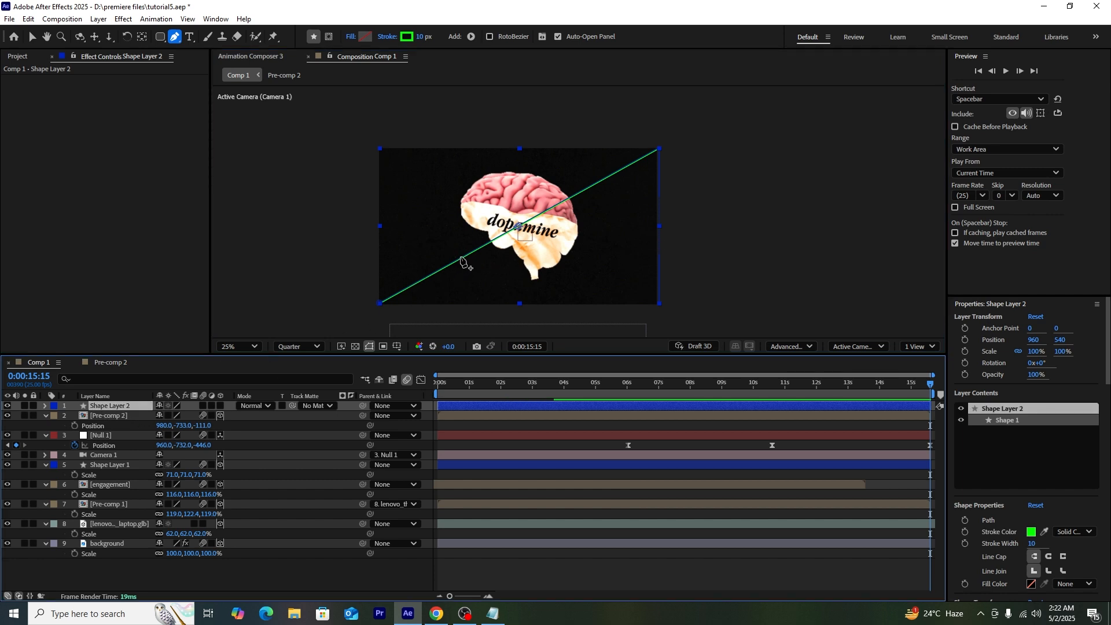
click(461, 260)
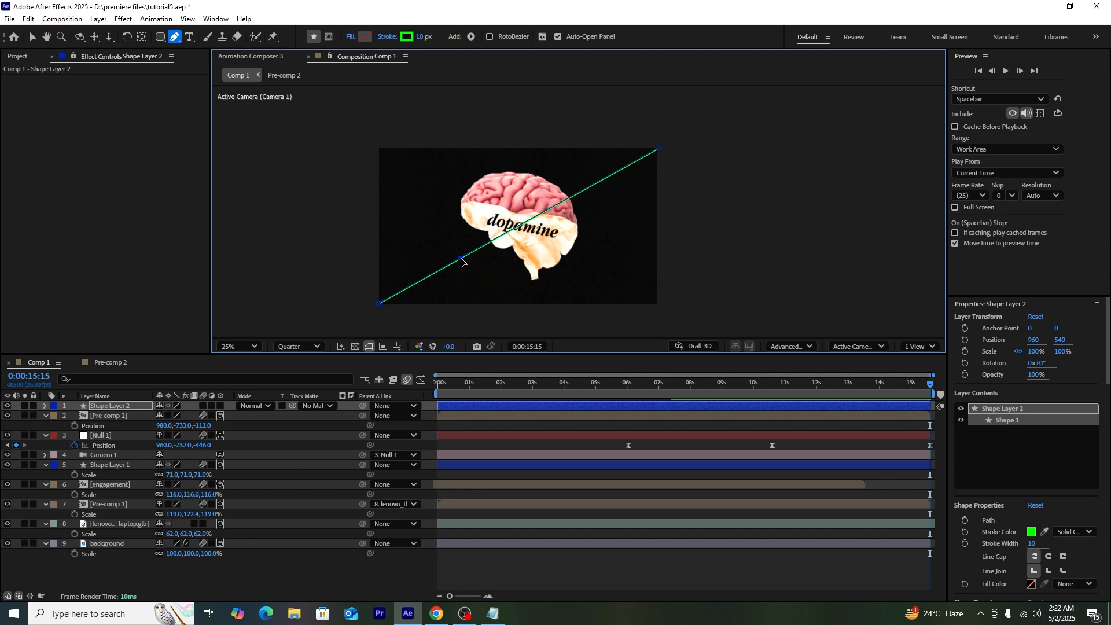
drag(462, 262, 505, 268)
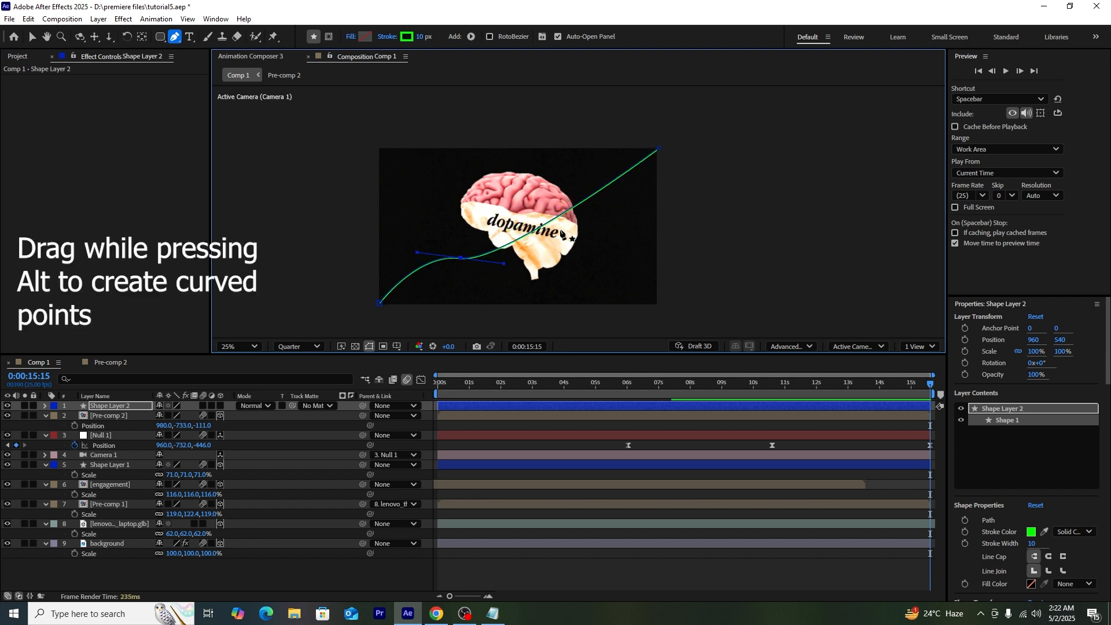
click(576, 207)
drag(617, 182, 646, 213)
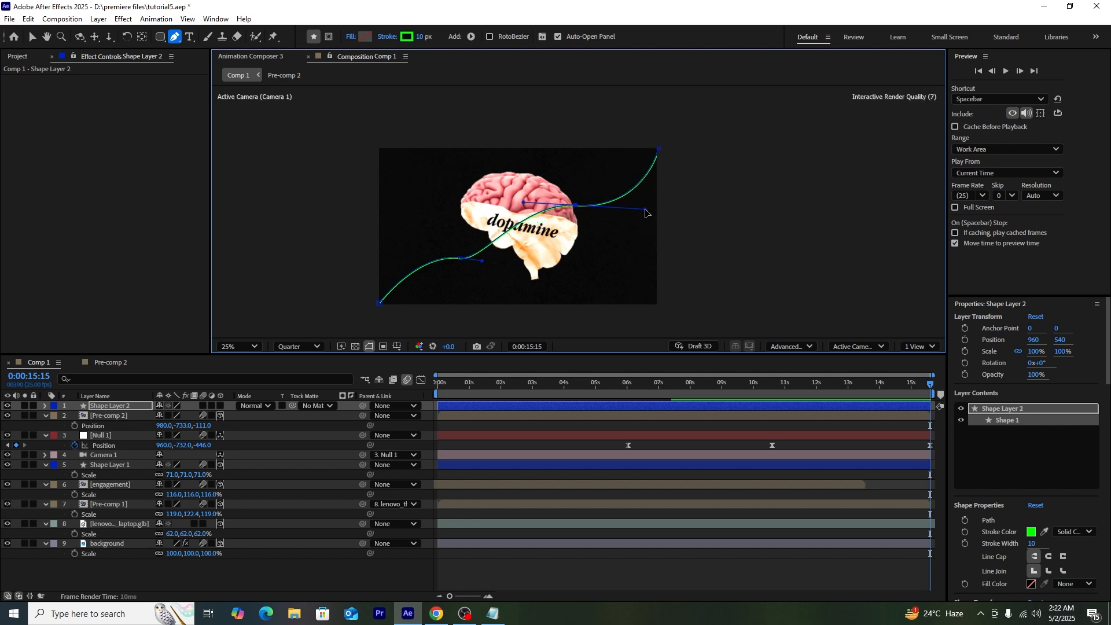
key(v)
drag(613, 37, 624, 36)
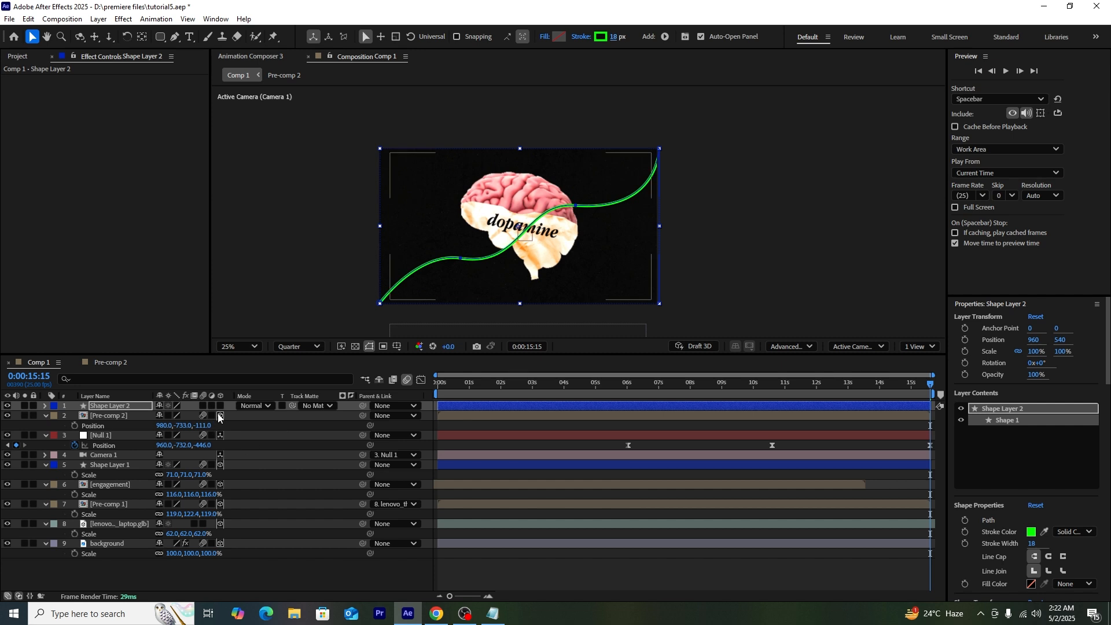
Step: Make Shape Layer 2 3D and move the green curve back into view at 960, -718, -21
click(220, 406)
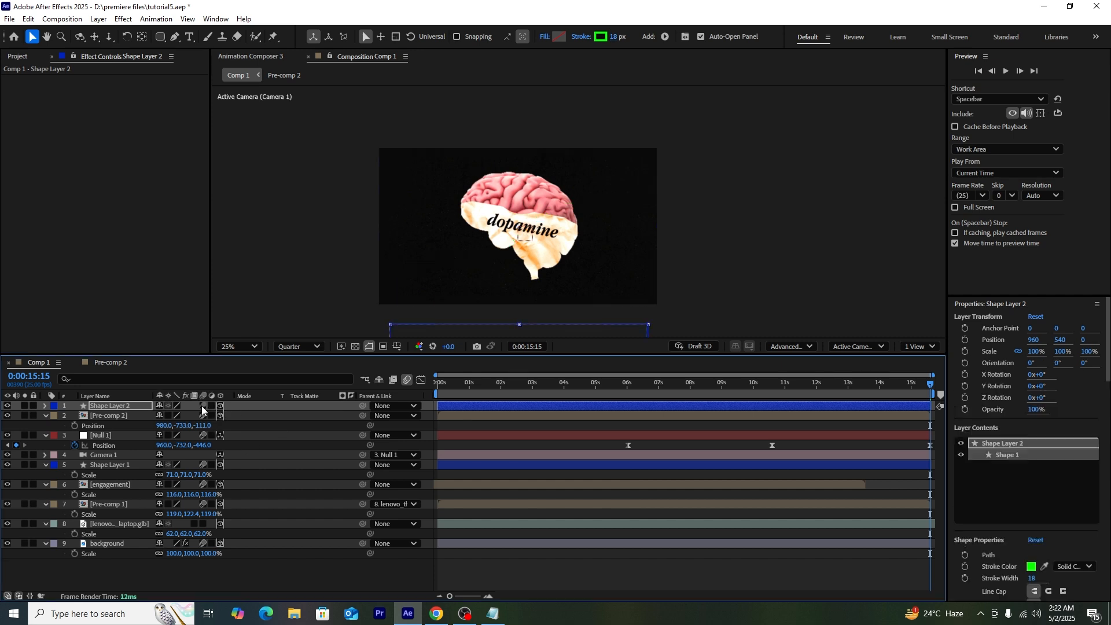
click(103, 407)
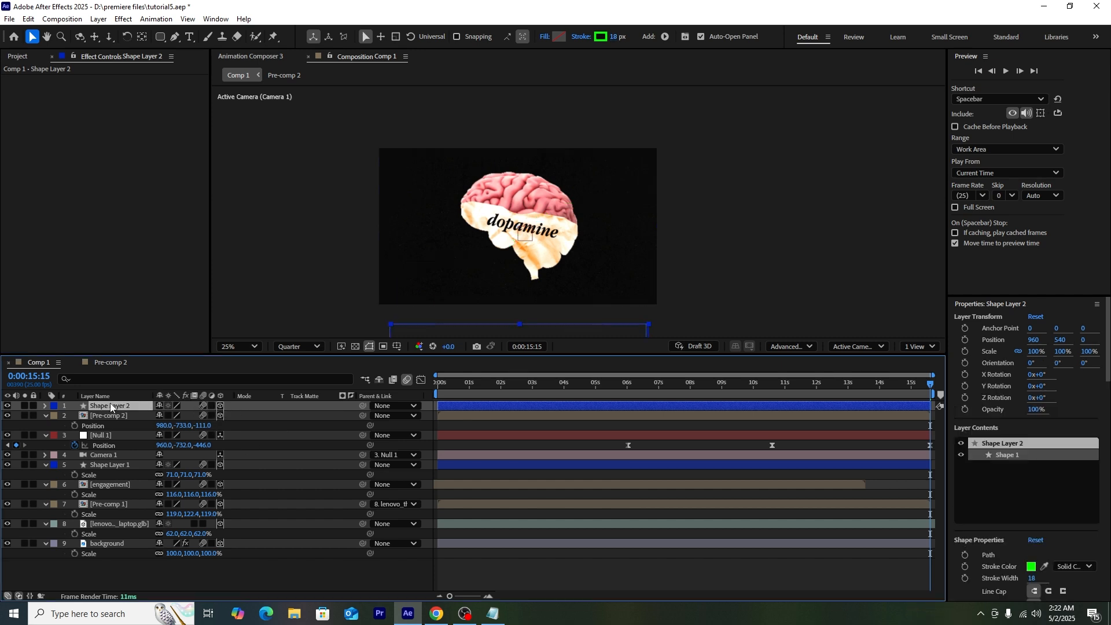
key(p)
click(181, 416)
text(-13)
key(Return)
drag(181, 416, 110, 428)
click(776, 383)
drag(198, 416, 186, 417)
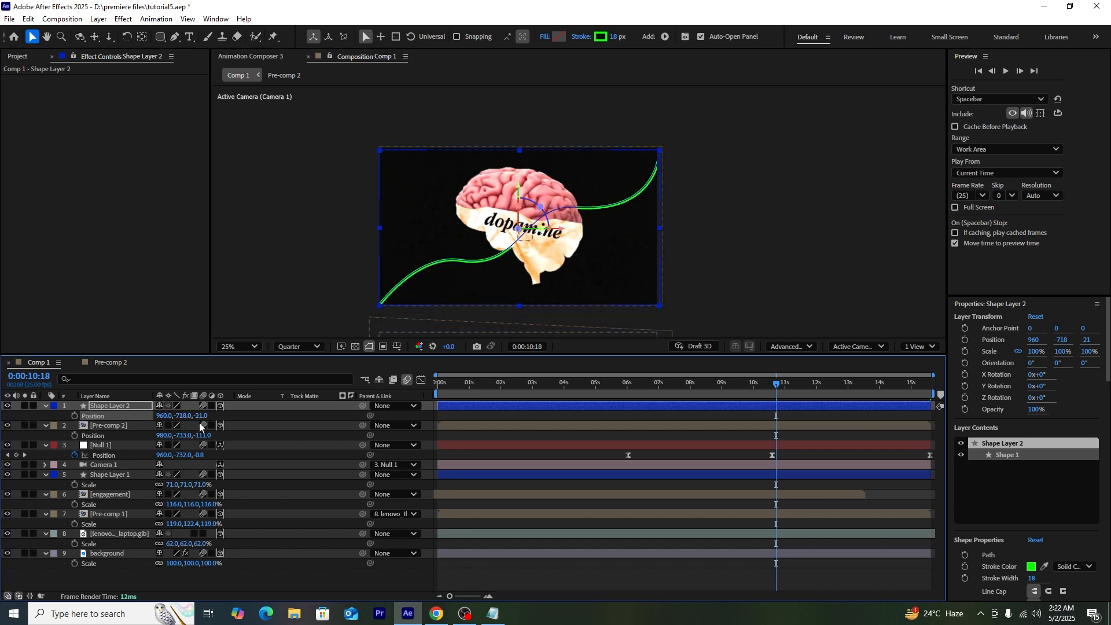
click(732, 239)
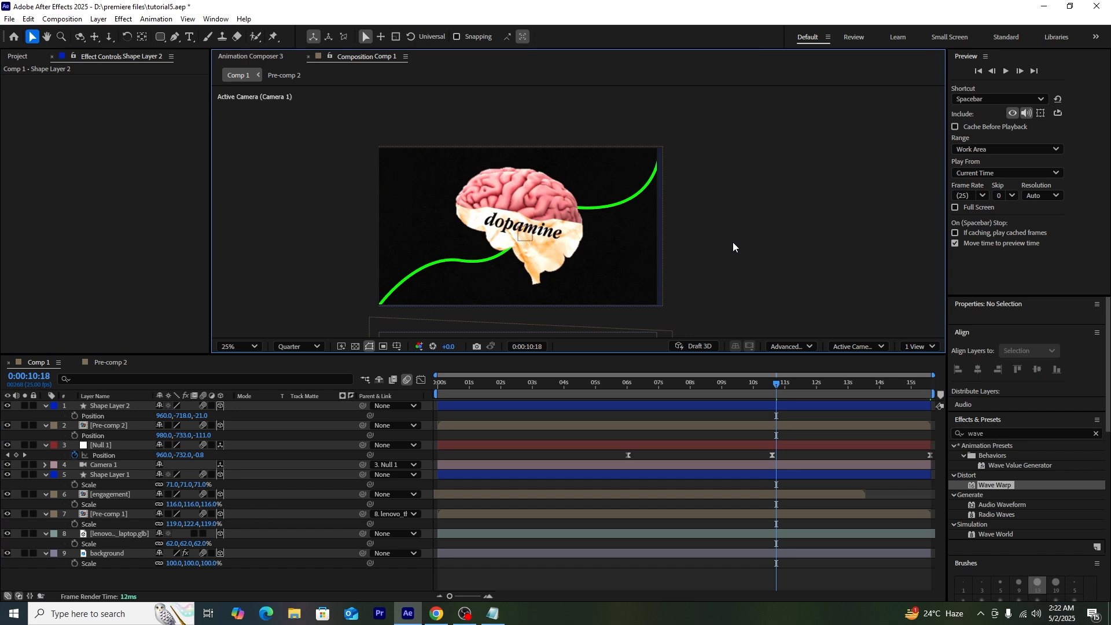
click(116, 405)
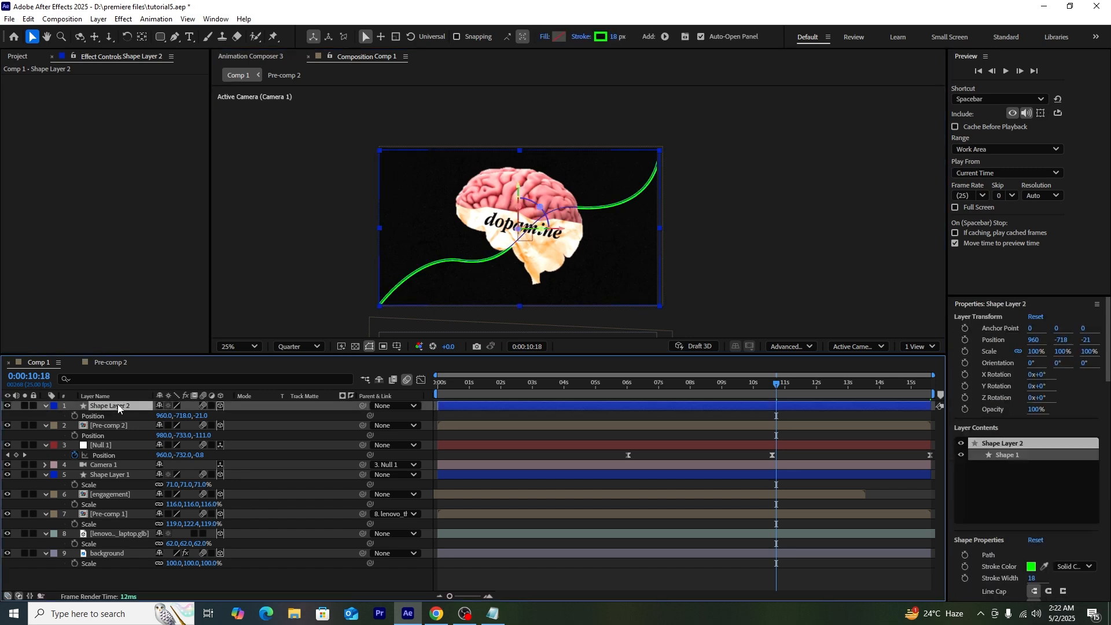
click(850, 332)
Step: Taper the green stroke's start to 28% and its end to 26%
click(45, 407)
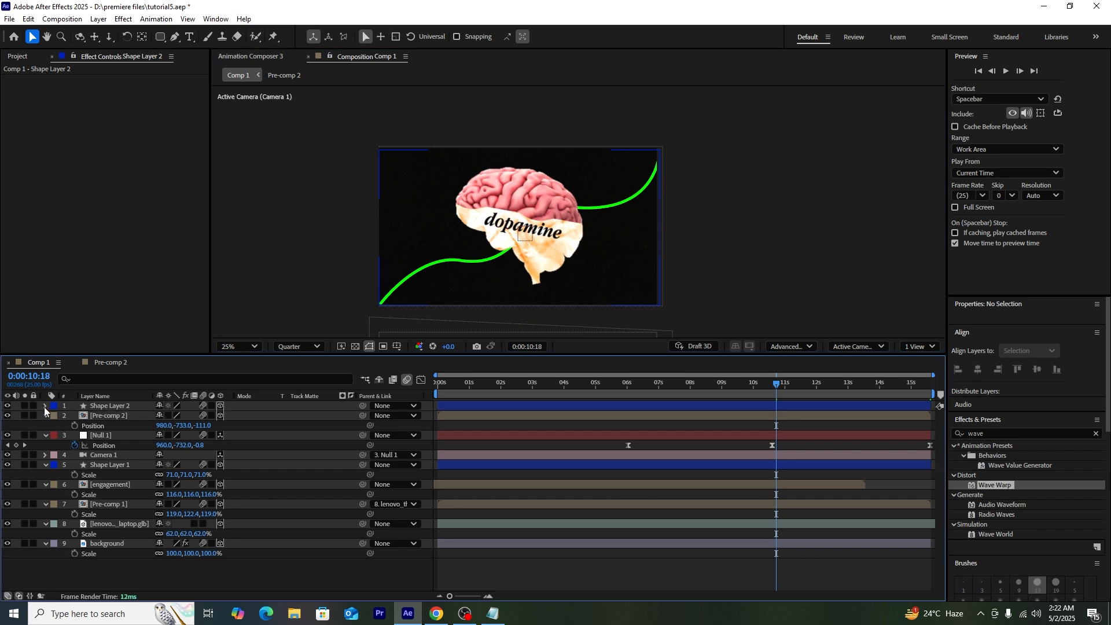
click(45, 407)
click(54, 416)
click(64, 426)
click(75, 446)
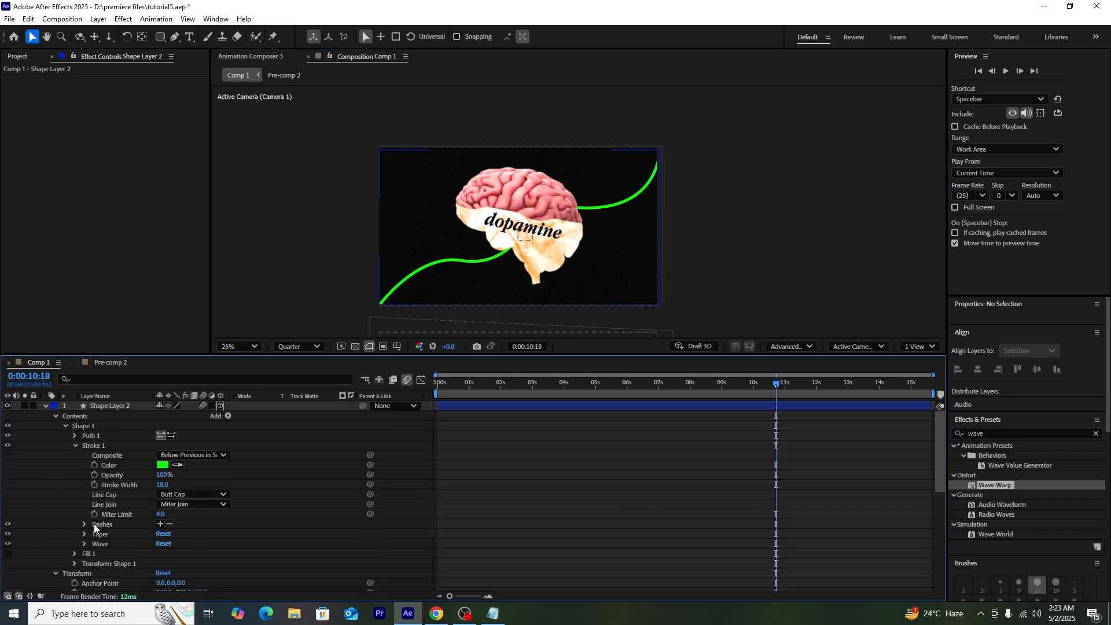
click(84, 533)
mouse_move(165, 537)
mouse_down()
mouse_move(163, 550)
mouse_move(181, 550)
mouse_up()
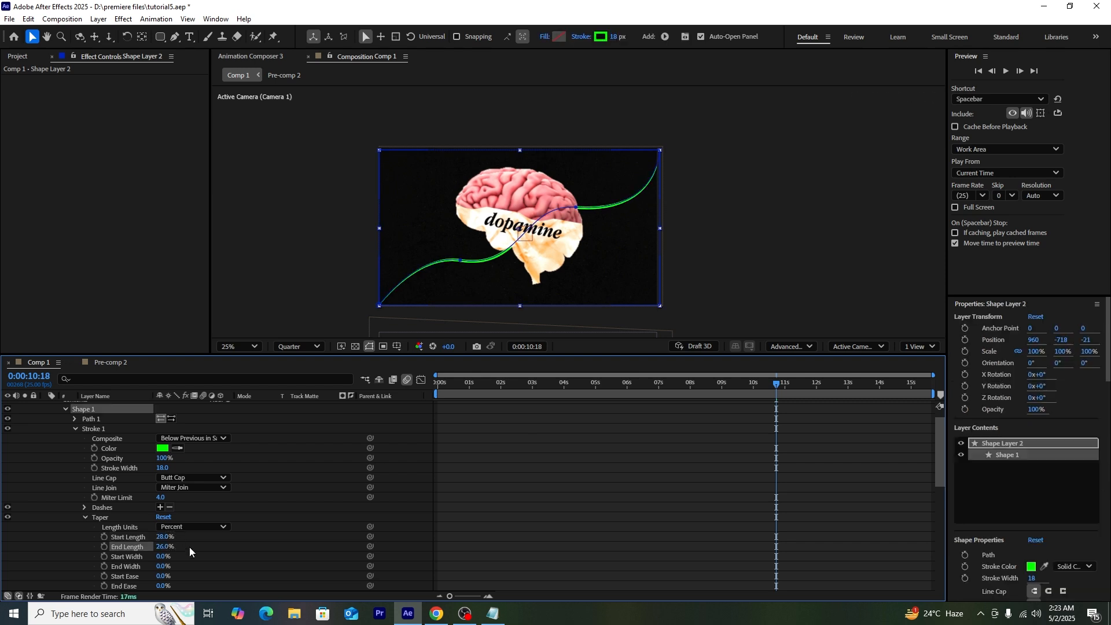
click(783, 293)
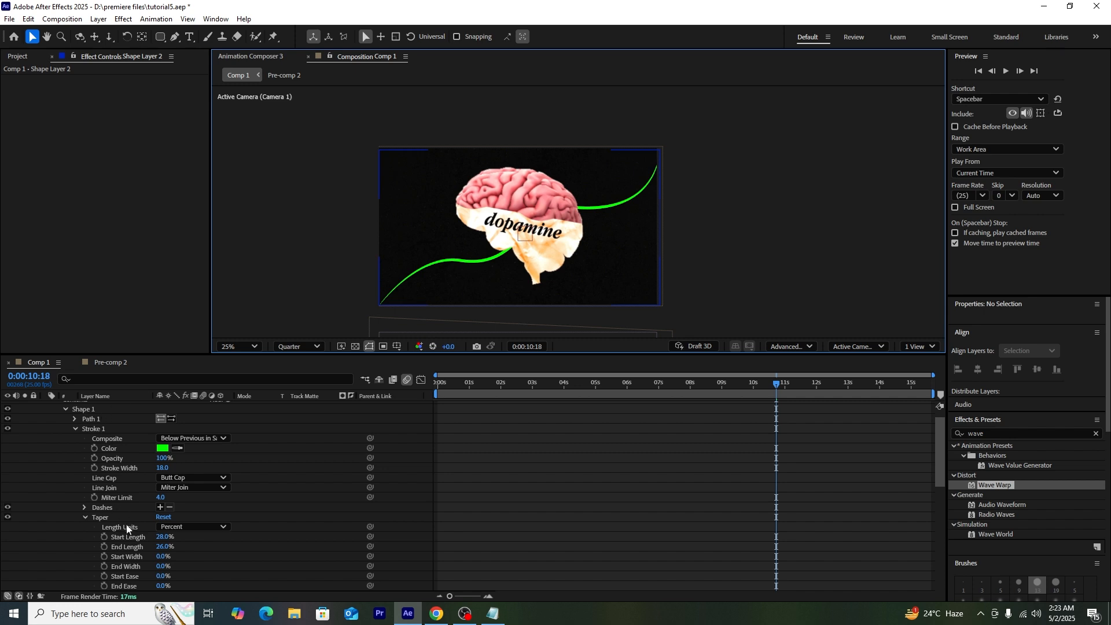
Step: Add dashes to the stroke and set Dash 174 and Offset 777 for long dashes
click(161, 506)
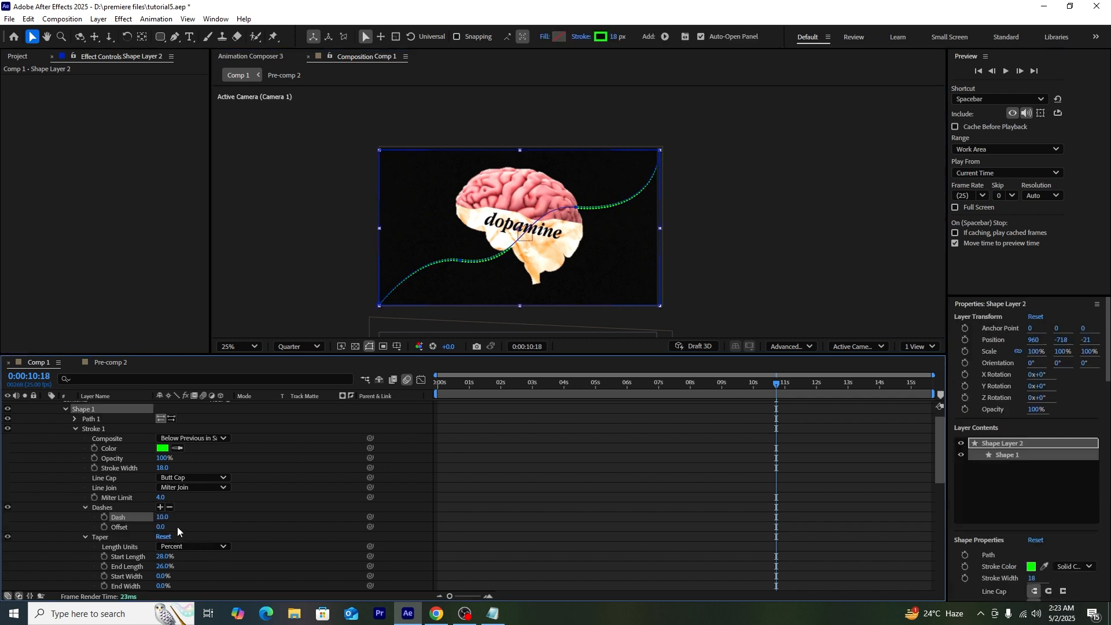
mouse_move(166, 518)
mouse_down()
mouse_move(174, 529)
mouse_move(634, 498)
mouse_move(492, 533)
mouse_up()
drag(163, 517, 246, 511)
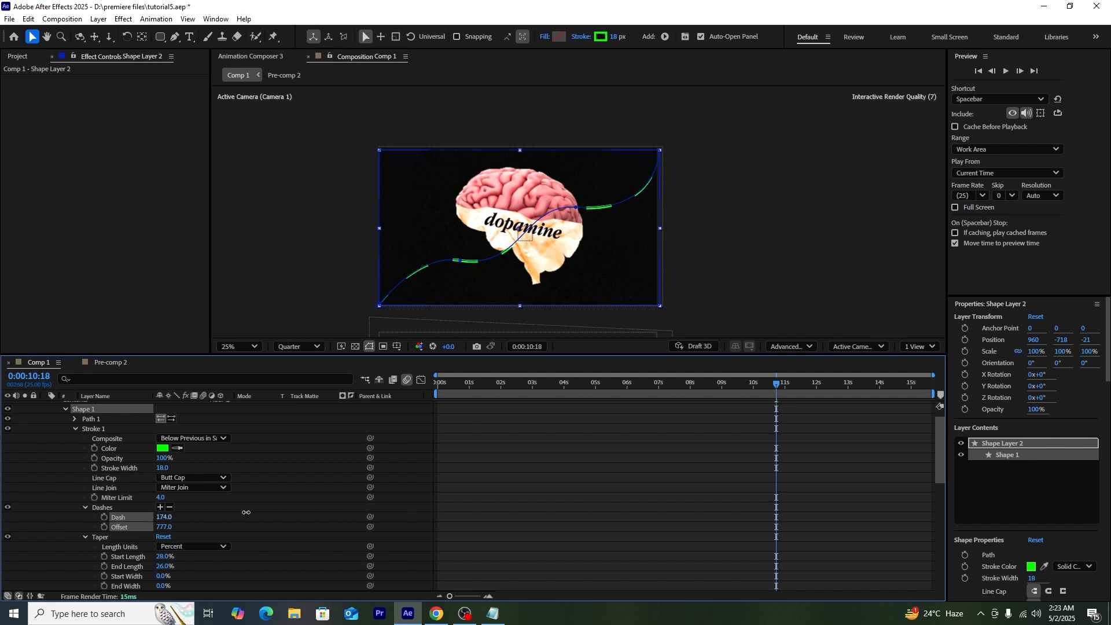
Step: Create a new solid layer, Green Solid 1, coloured 00FF00
right_click(265, 424)
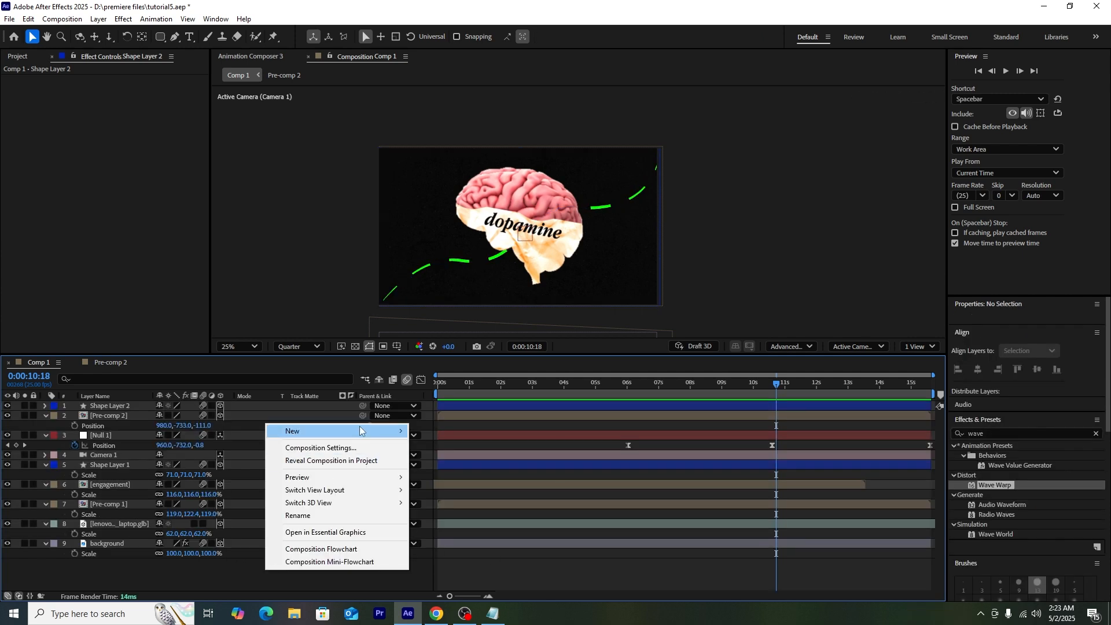
mouse_move(362, 432)
click(454, 459)
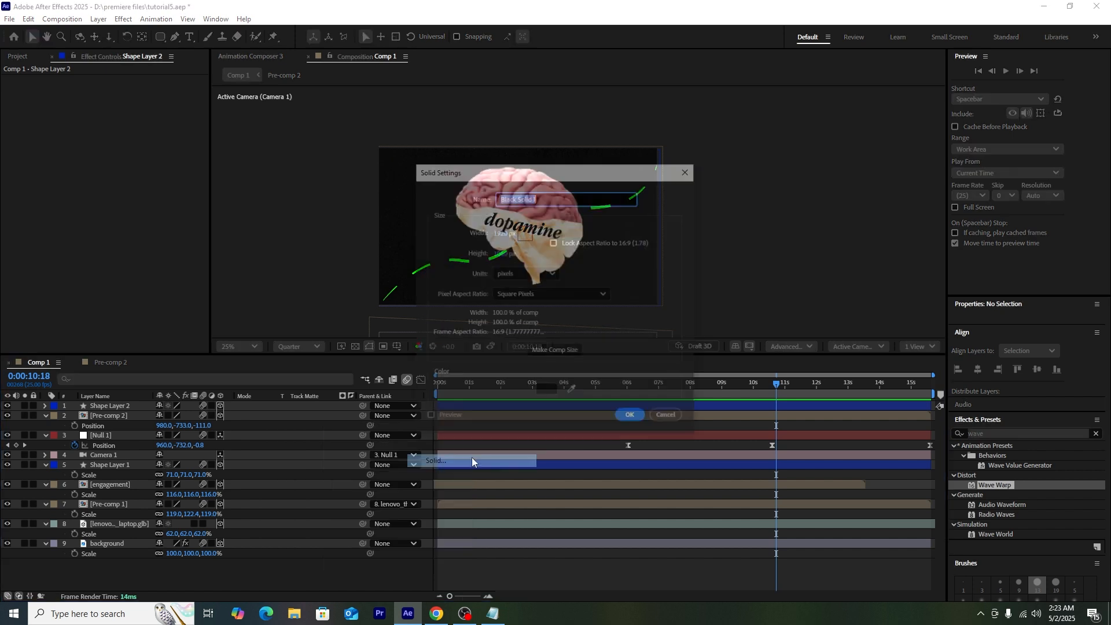
click(547, 392)
text(00FF00)
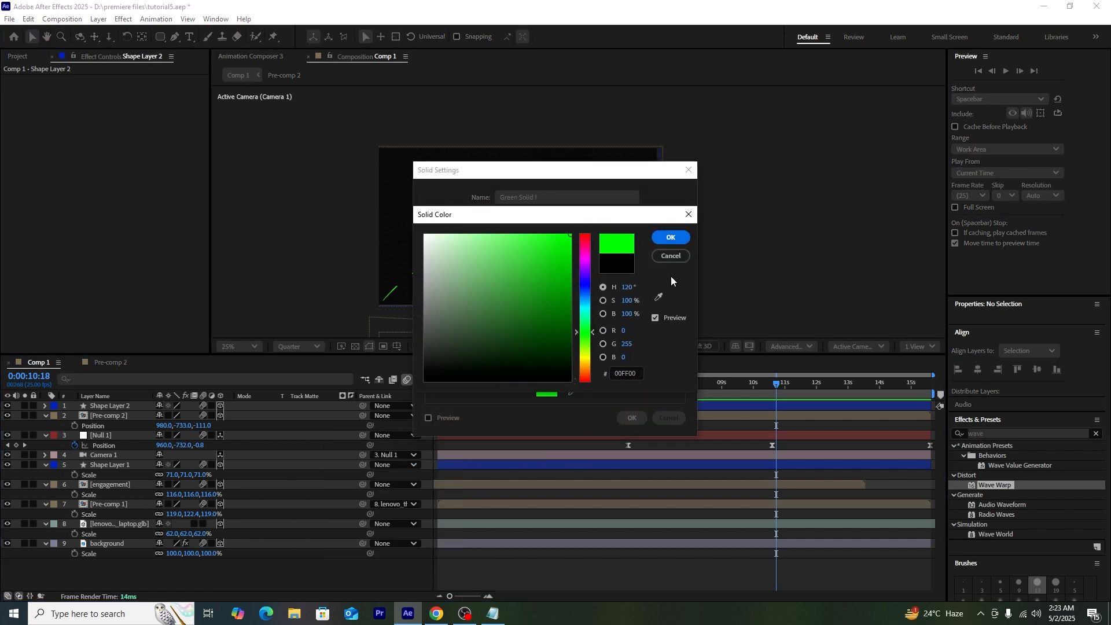
click(671, 238)
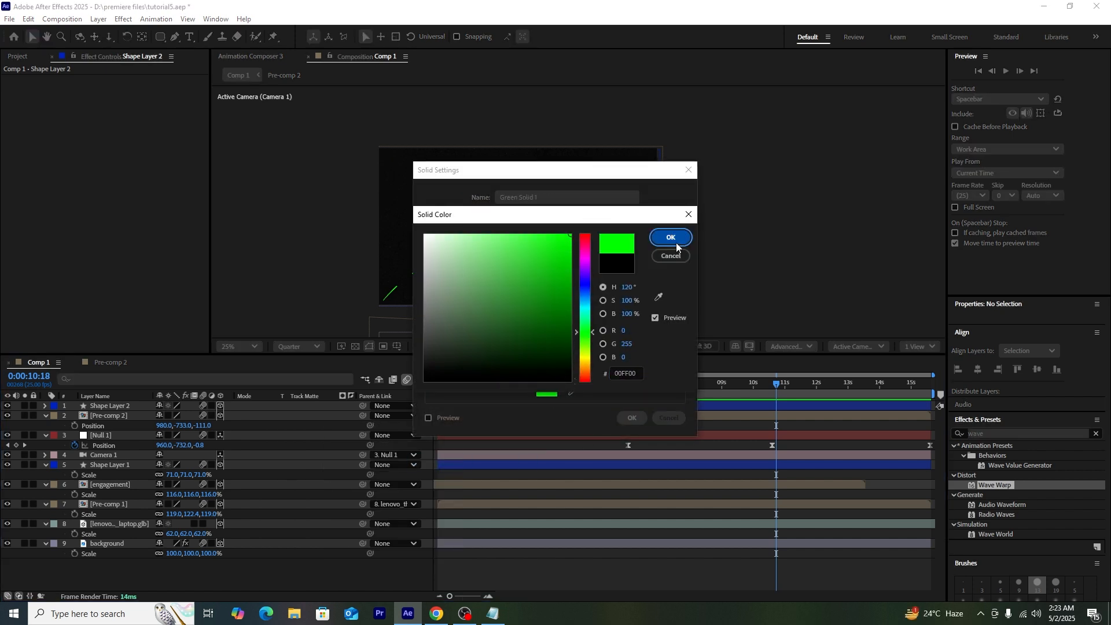
click(633, 417)
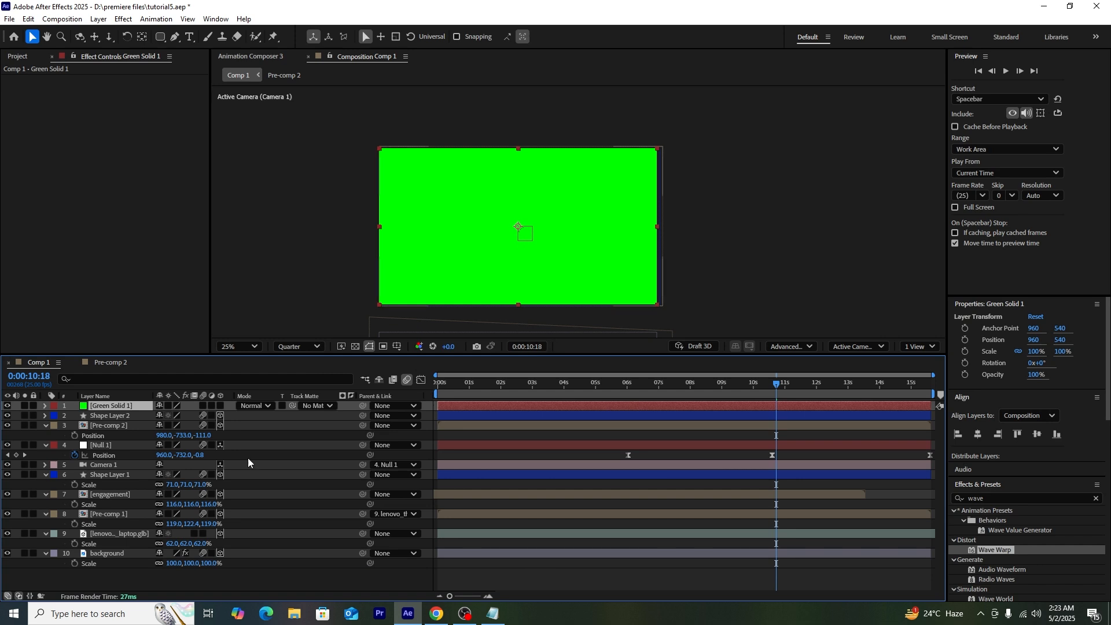
Step: Lower Green Solid 1's opacity to 44% and start a pen mask at its lower-left corner
key(t)
drag(162, 416, 131, 415)
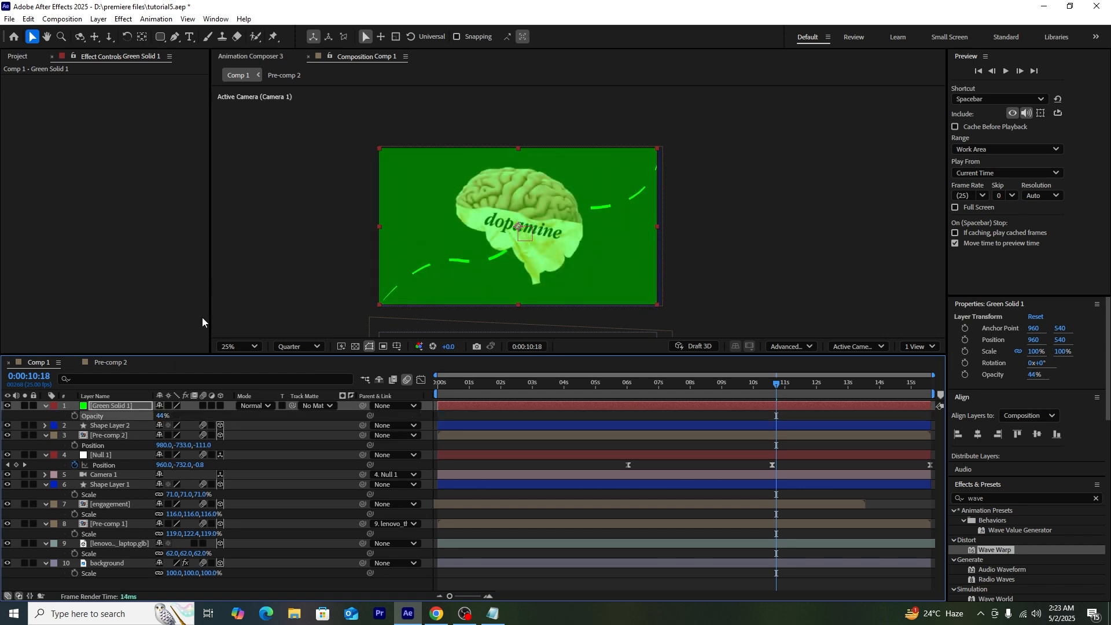
click(175, 36)
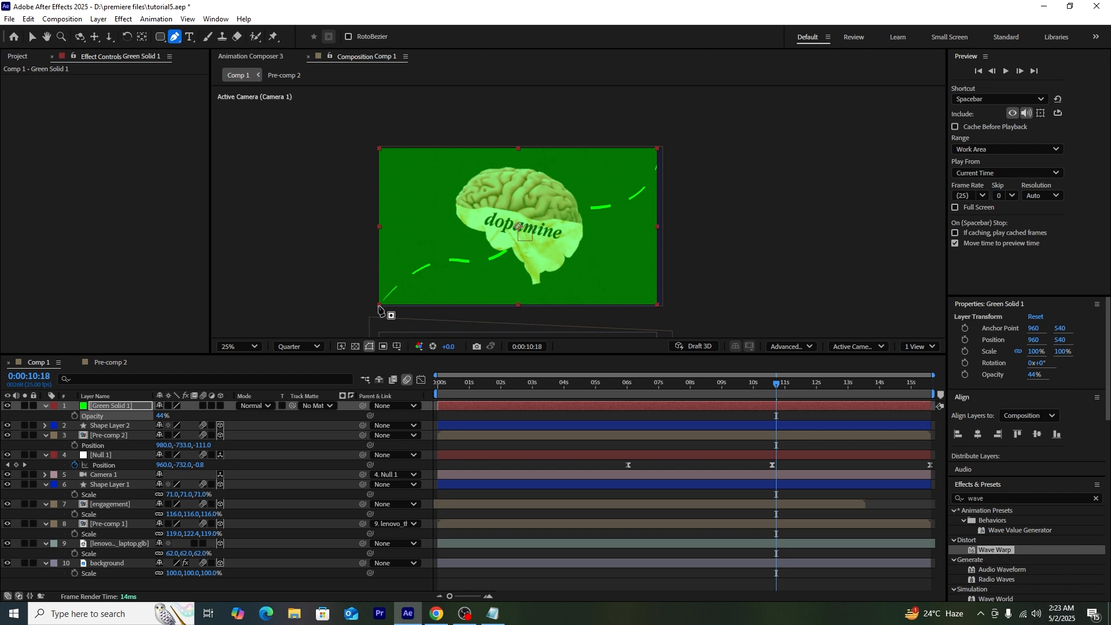
click(379, 305)
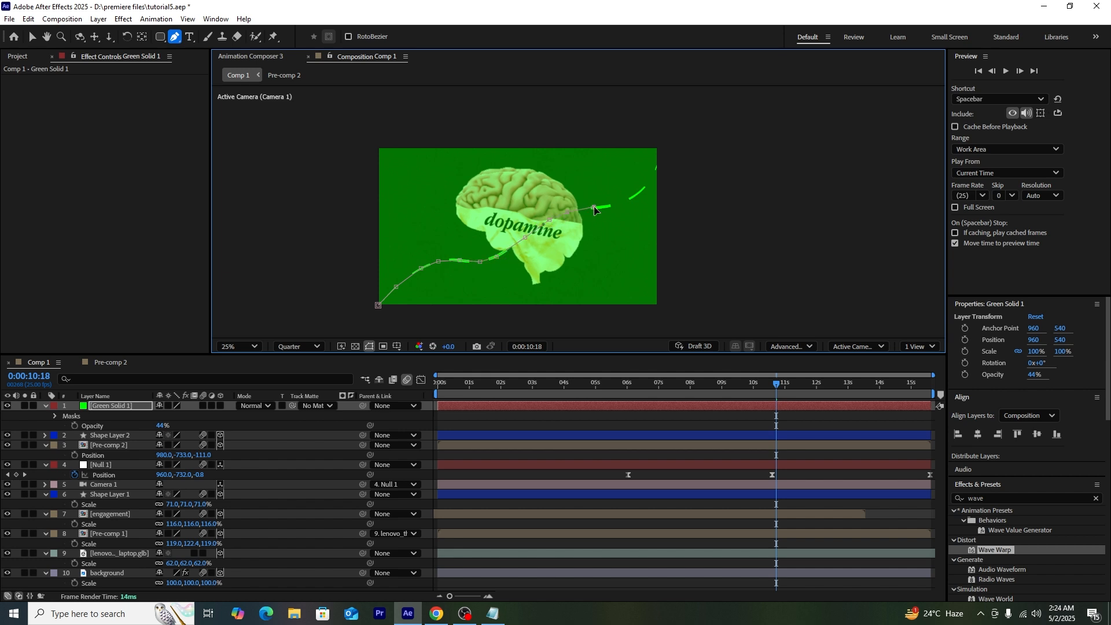
Step: Close Green Solid 1's mask under the curve, feather its edge, and set Shape Layer 2's Taper Start Length to 16%
click(666, 319)
click(368, 327)
click(378, 305)
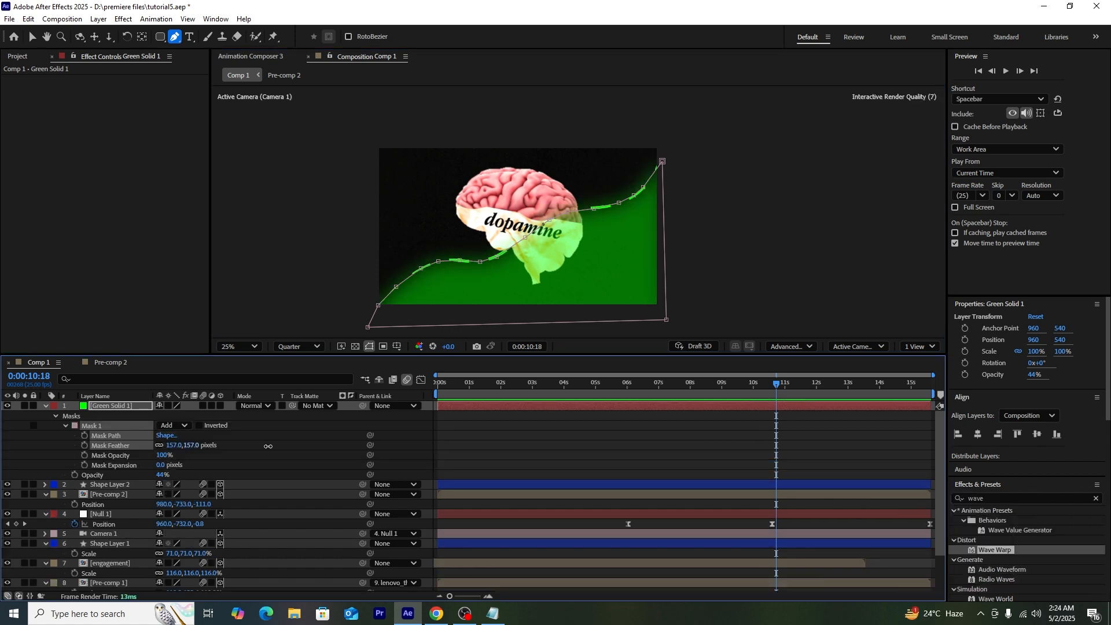
drag(268, 447, 362, 435)
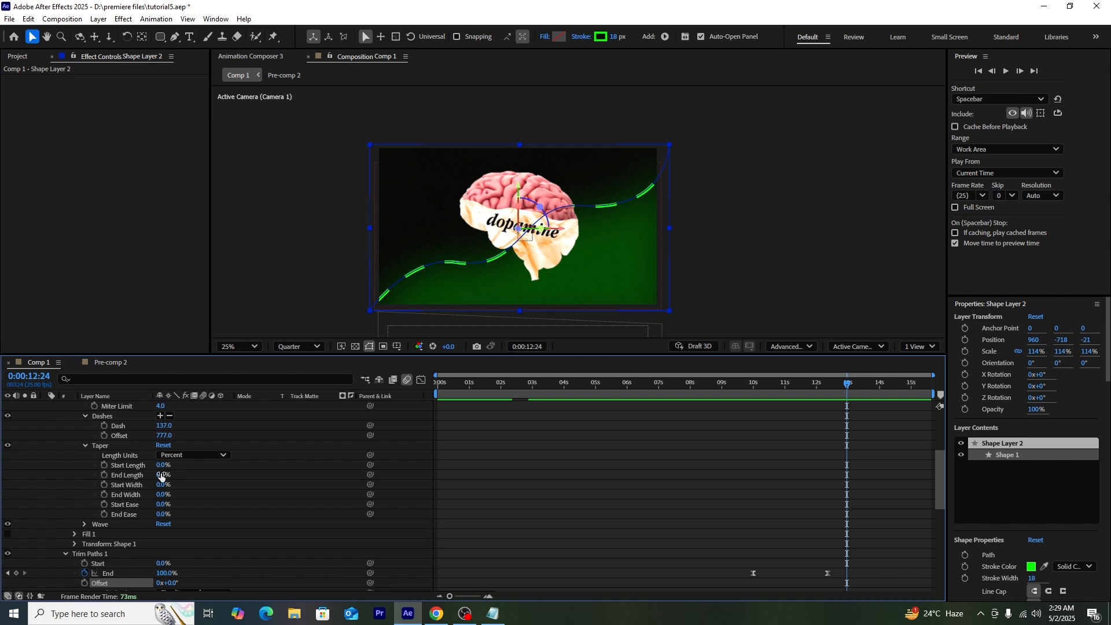
drag(162, 465, 177, 477)
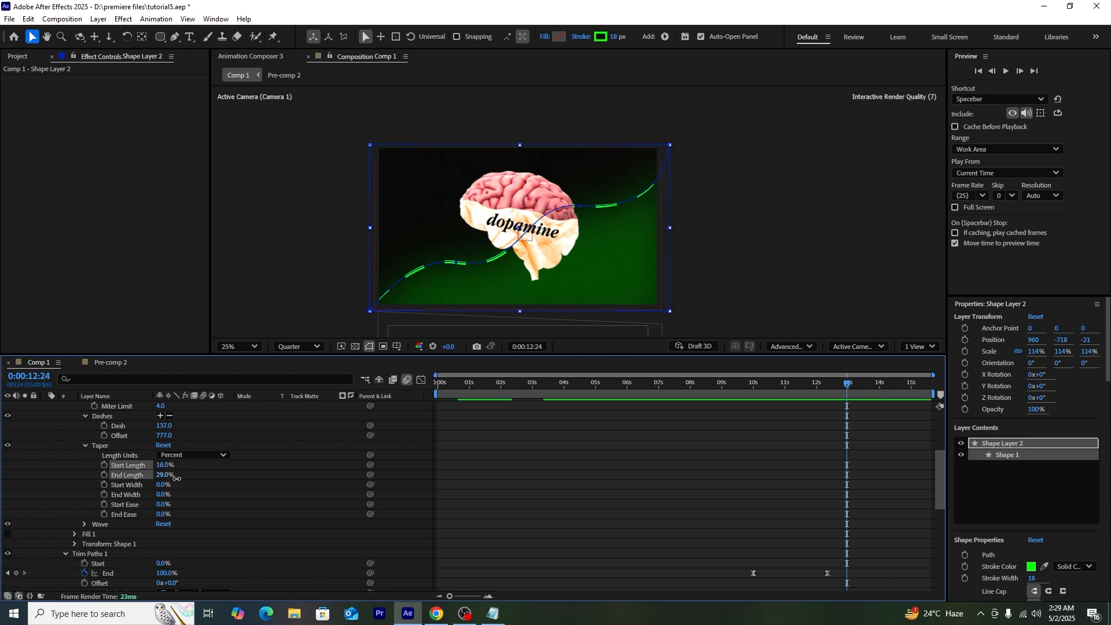
Step: Drive the dash Offset with the expression time*(20) and preview the moving dashes
click(505, 495)
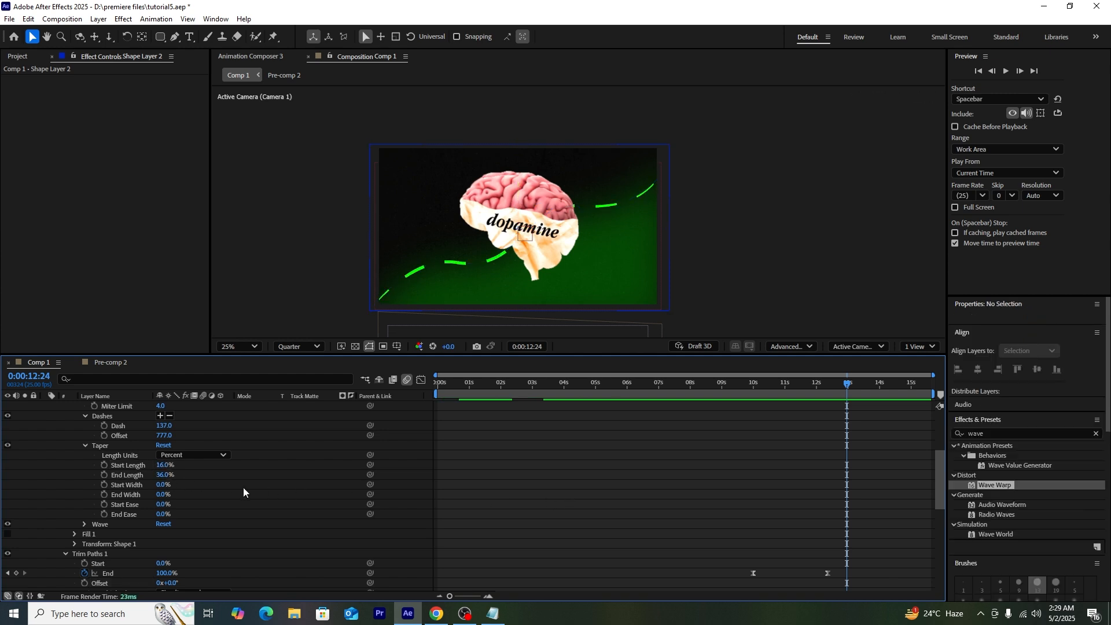
scroll(243, 487, up, 3)
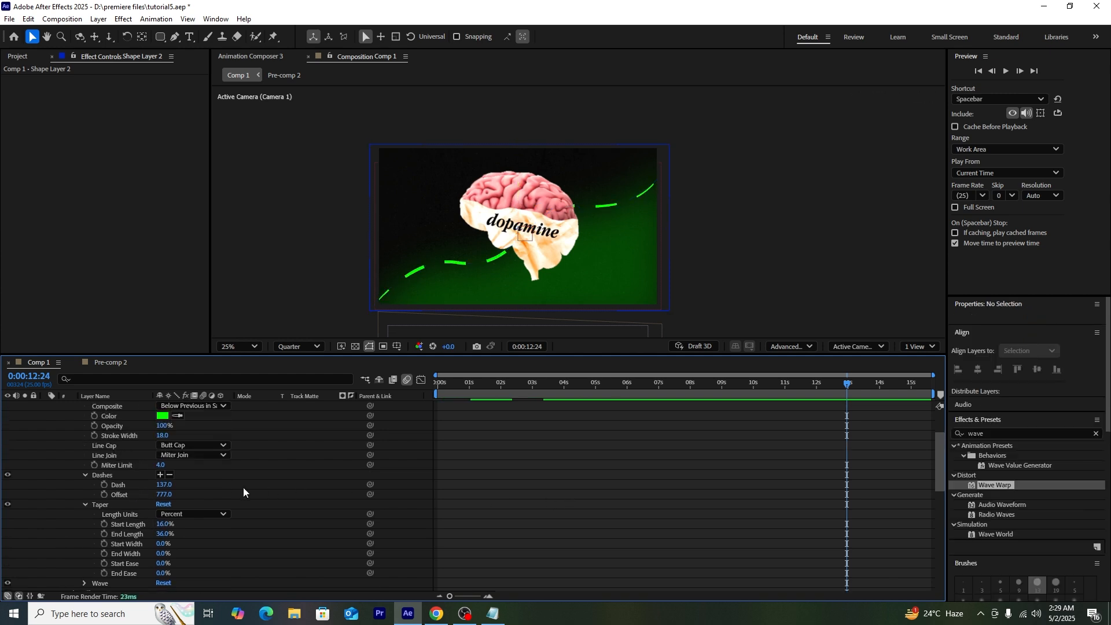
alt+click(105, 495)
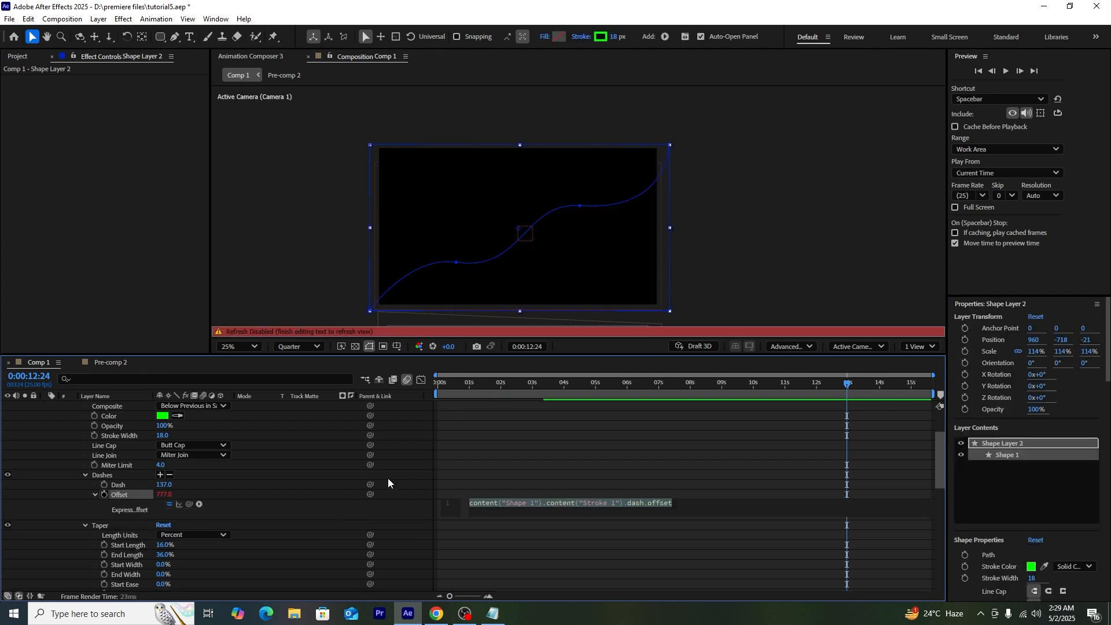
text(time)
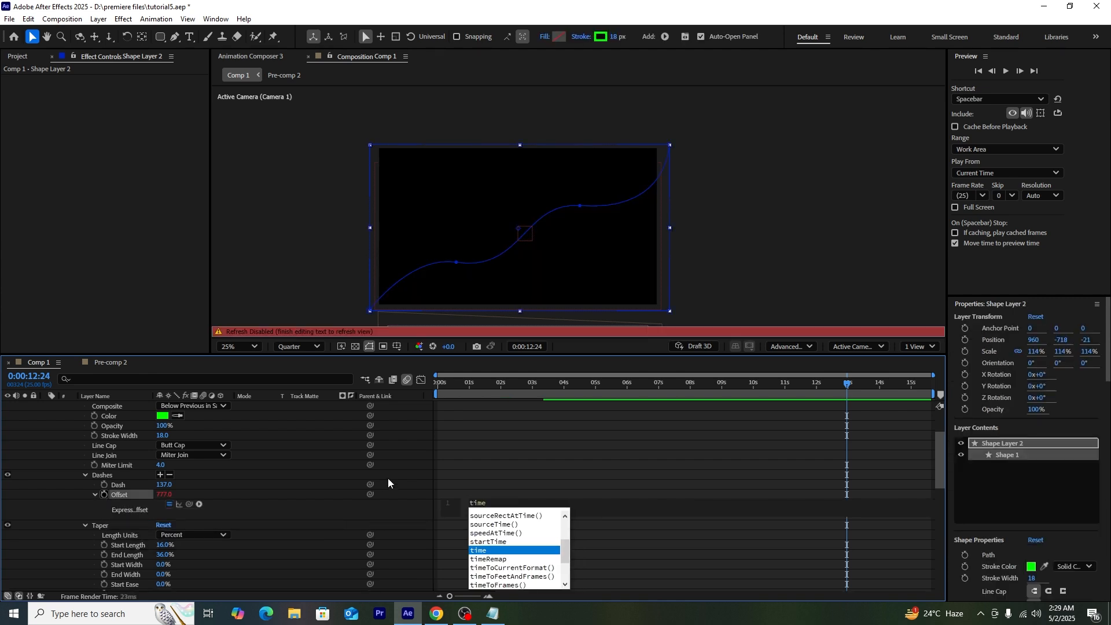
text(*)
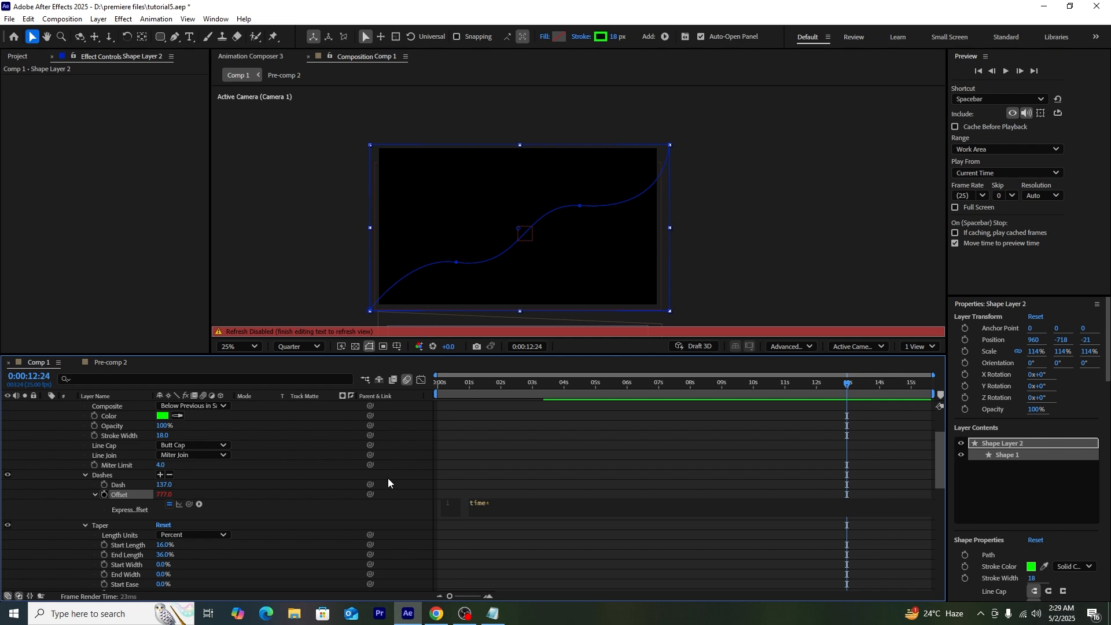
text((20)
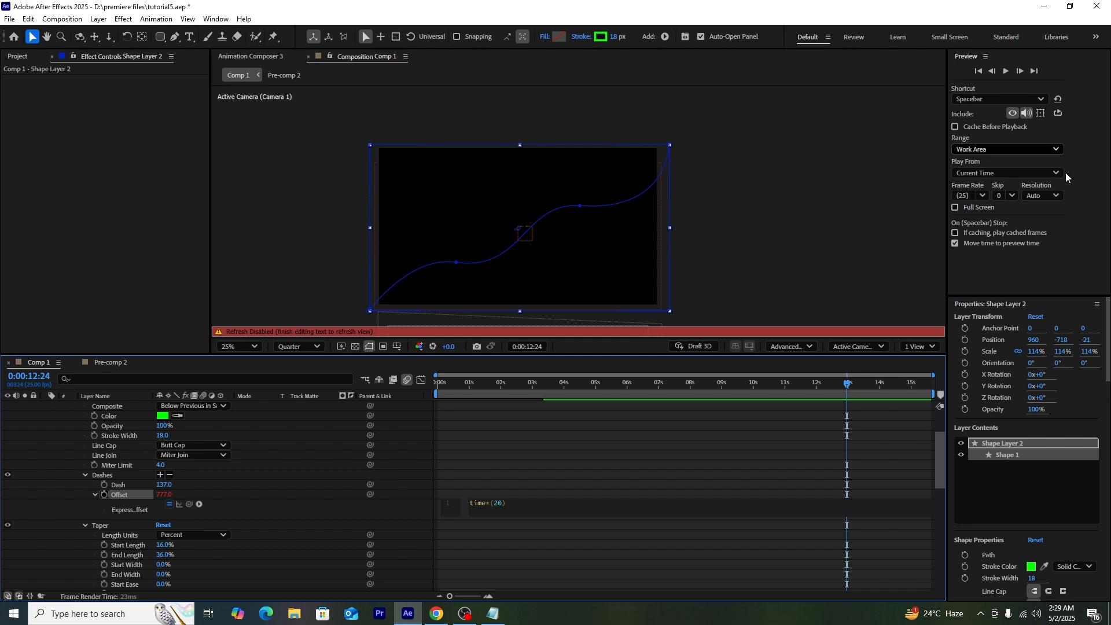
click(803, 383)
drag(804, 387, 791, 409)
key(space)
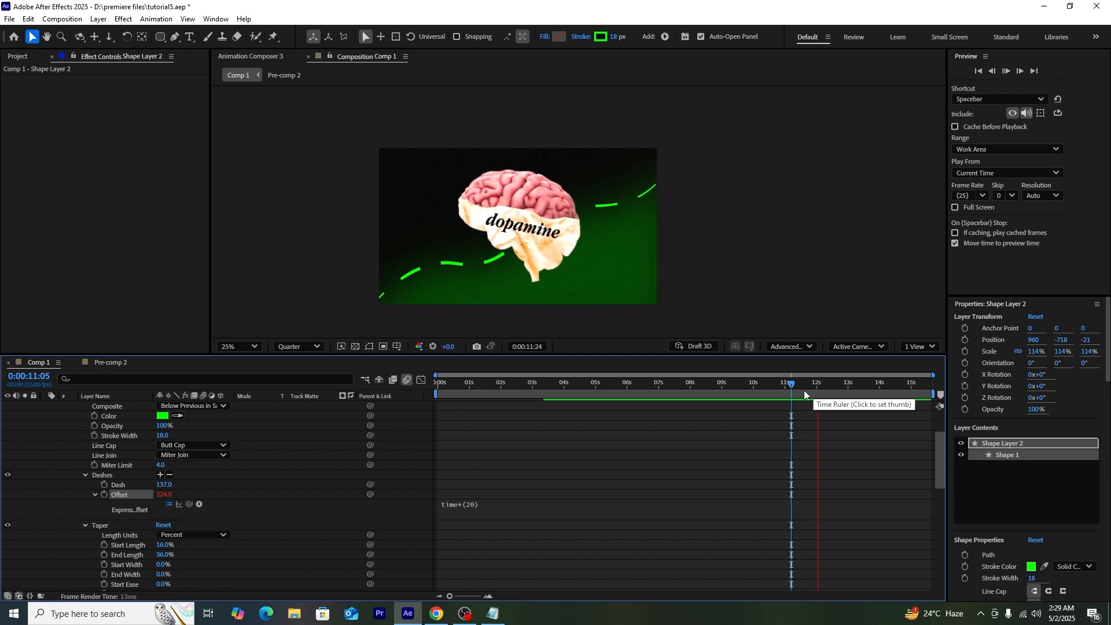
click(480, 515)
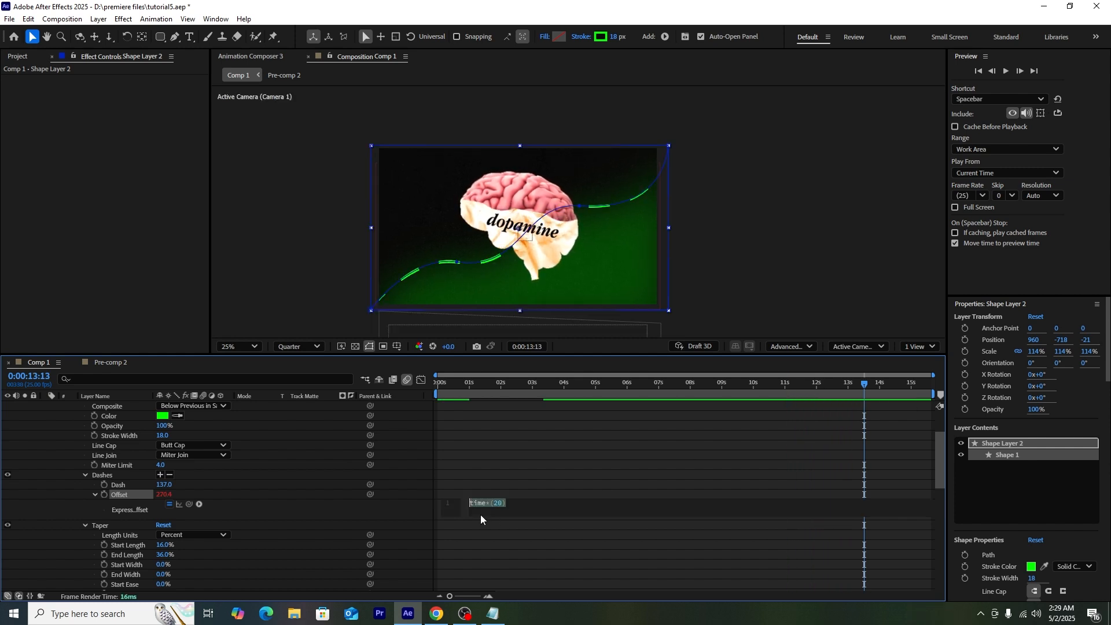
Step: Speed the dashes up by changing the Offset expression to time*(40), then preview
click(497, 504)
text(4)
click(780, 387)
key(space)
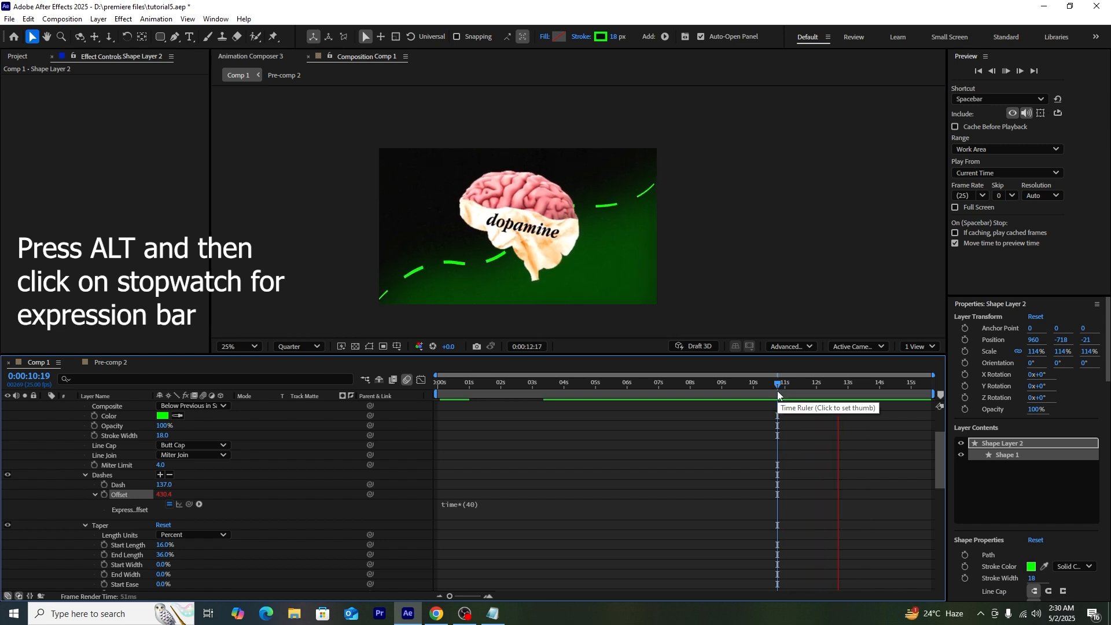
key(space)
scroll(55, 447, up, 4)
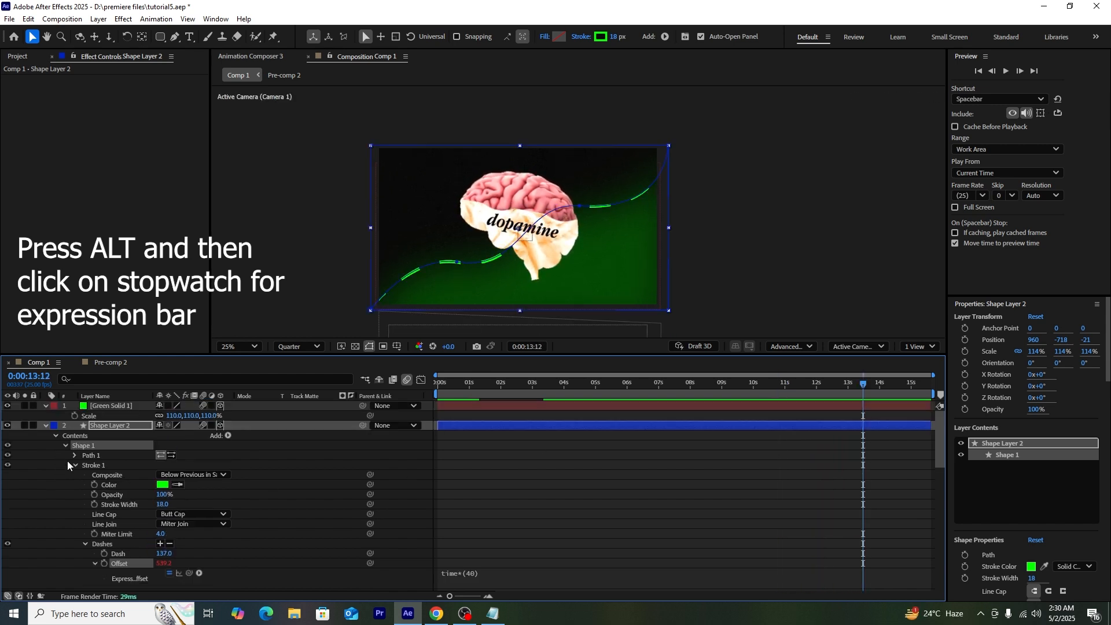
Step: Collapse the expanded layer properties and select Green Solid 1
click(45, 425)
click(106, 406)
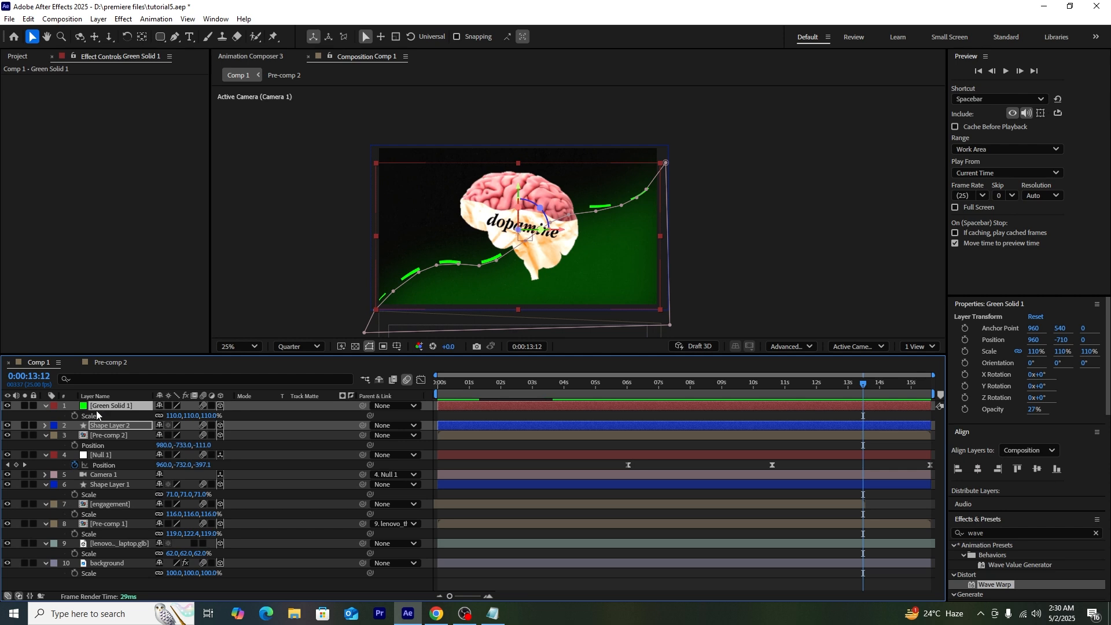
click(47, 412)
click(46, 407)
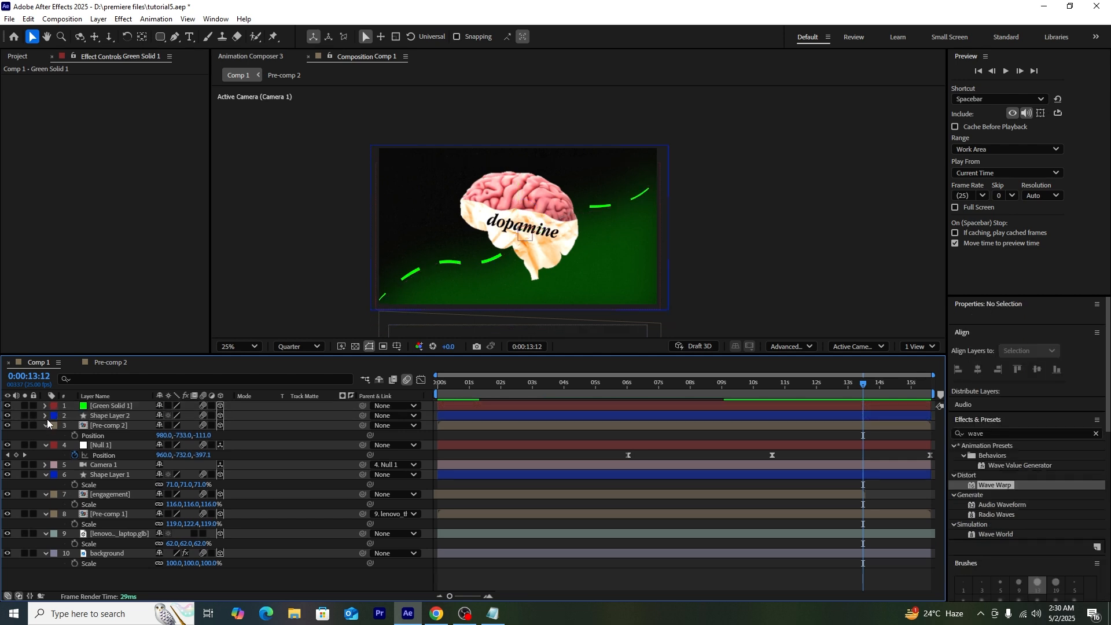
click(45, 425)
click(110, 416)
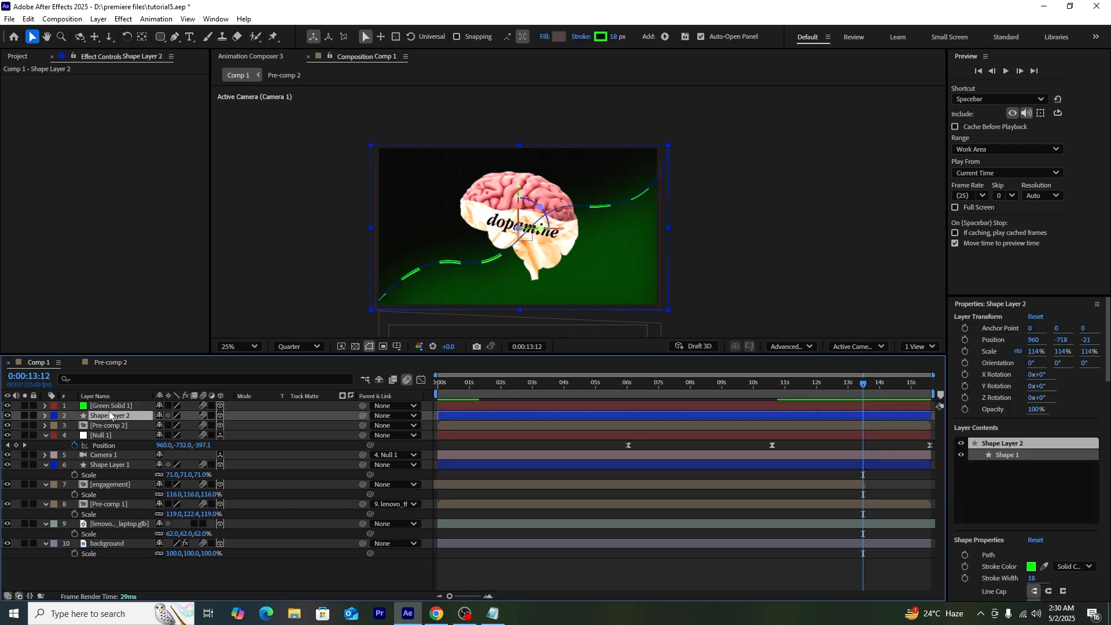
click(110, 407)
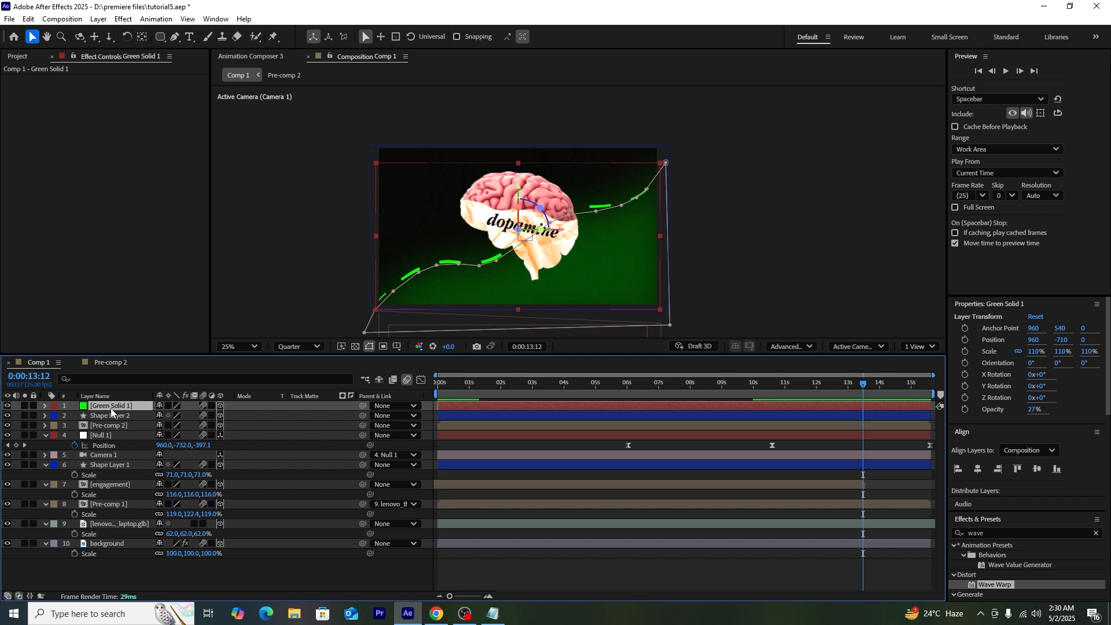
Step: Shift Green Solid 1's Opacity keyframe earlier so the fade lands near 11 seconds
key(t)
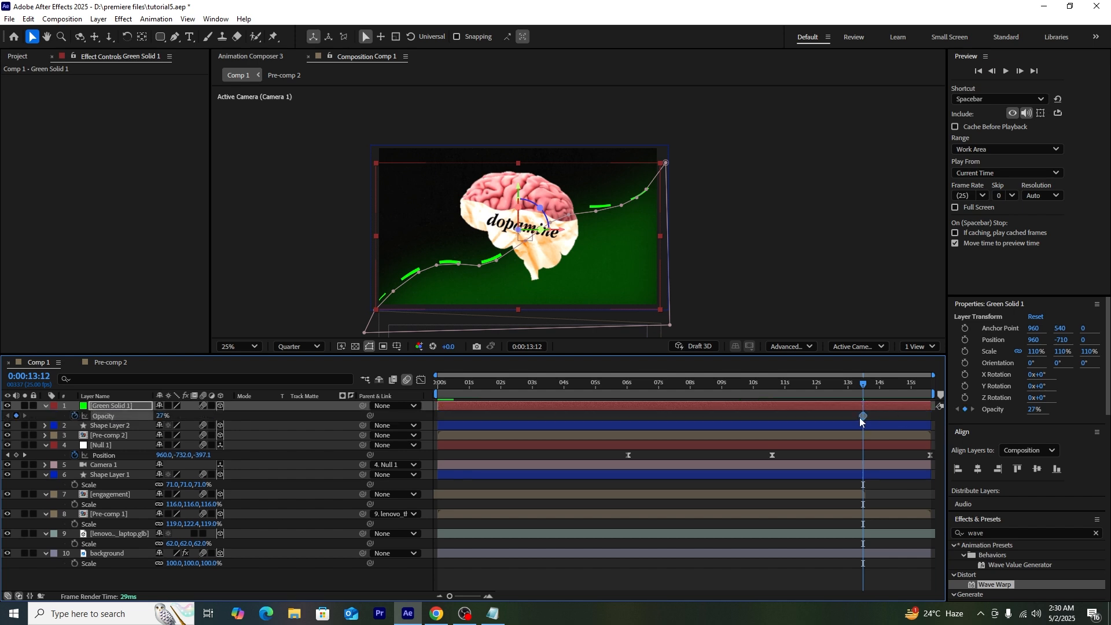
drag(864, 416, 788, 388)
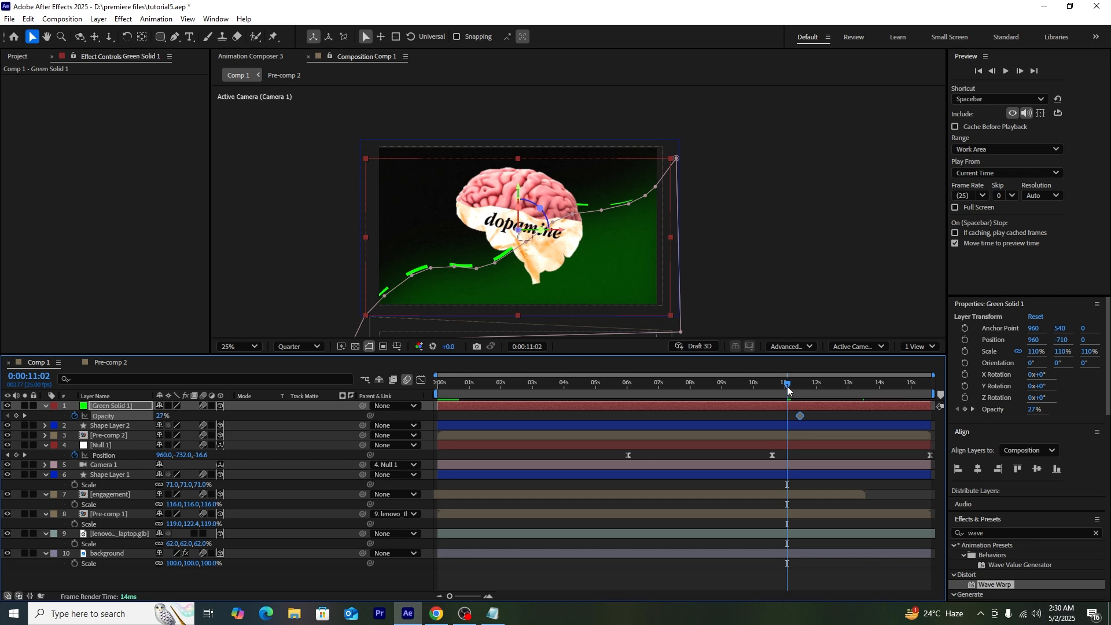
click(161, 415)
drag(784, 390, 794, 393)
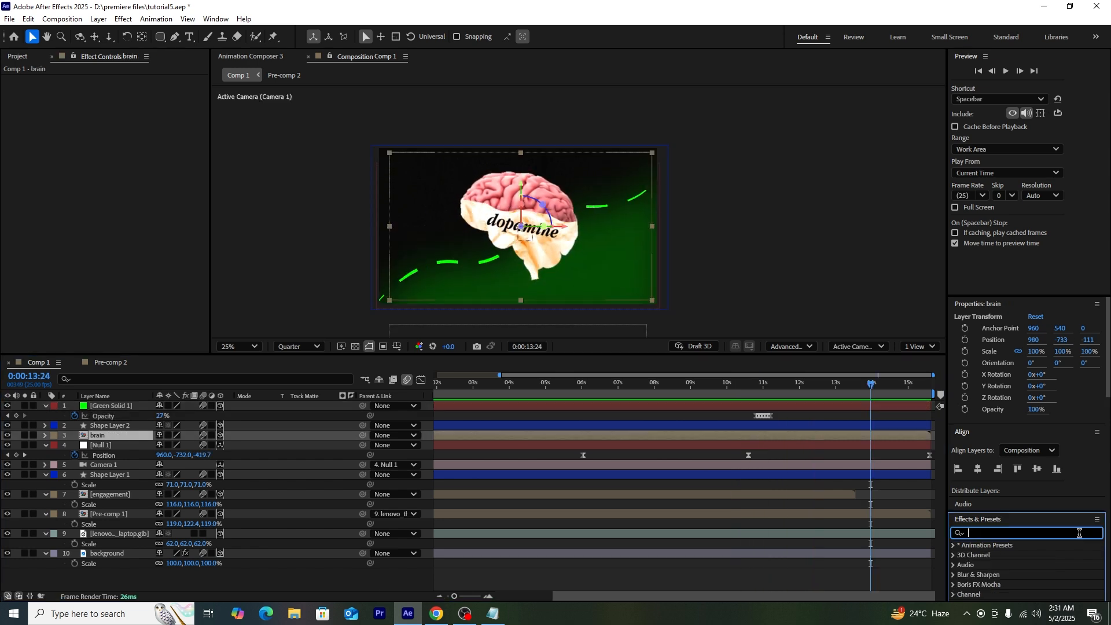
Step: Apply a Drop Shadow to the brain layer and make its colour white
text(drop)
scroll(1037, 554, down, 3)
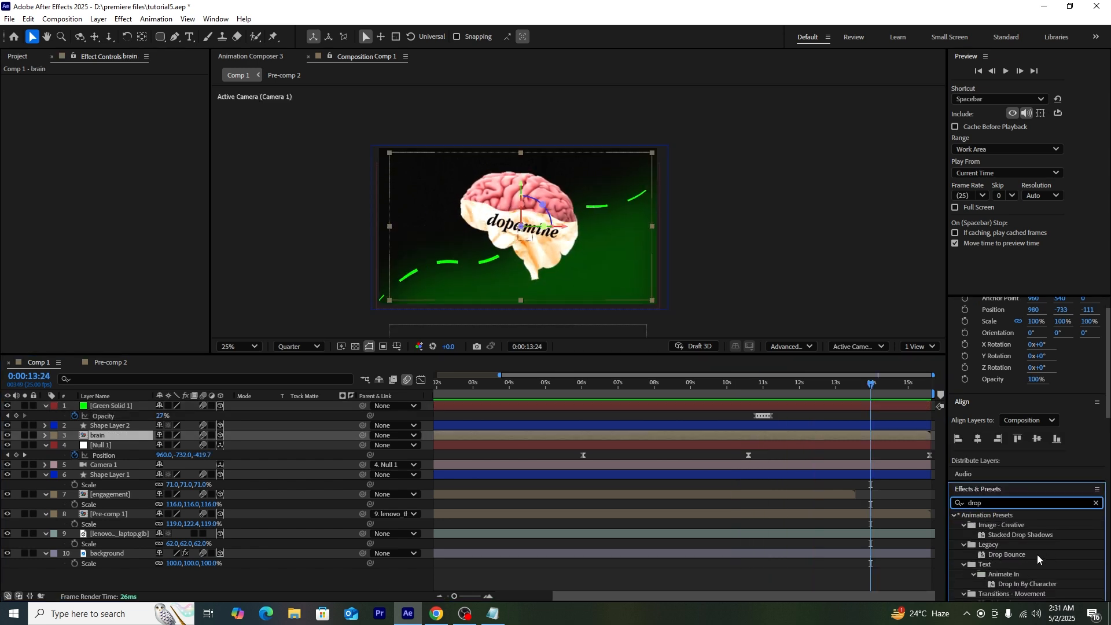
drag(1004, 572, 139, 436)
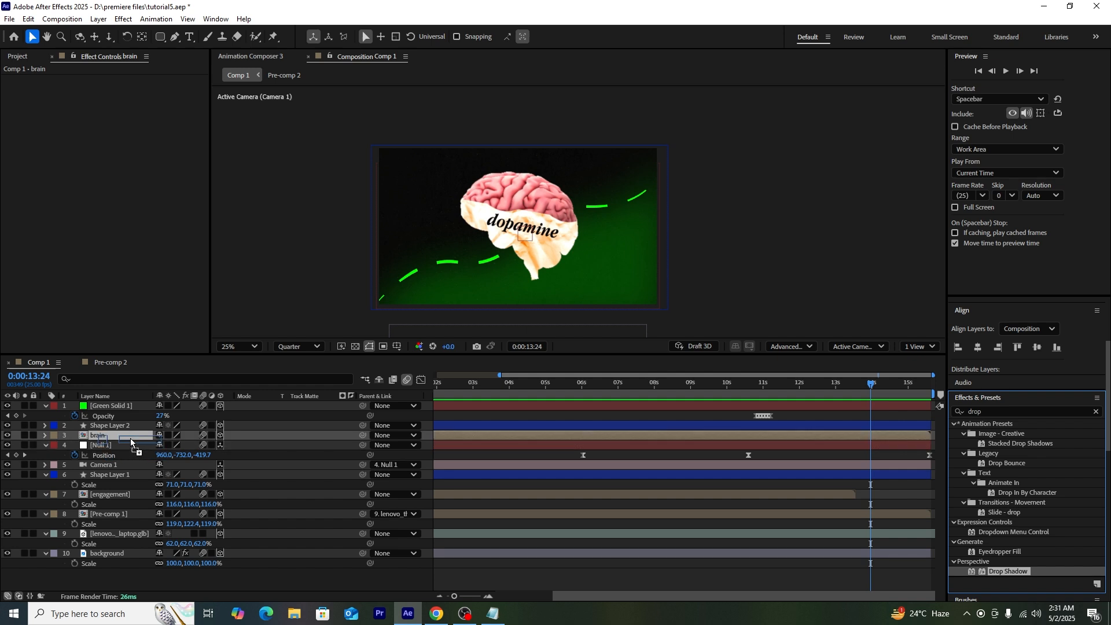
click(121, 90)
drag(474, 301, 393, 224)
click(664, 243)
Step: Set the shadow to 100% opacity, distance 17, and rotate its Direction to 2x+38°
drag(118, 140, 135, 141)
drag(120, 99, 203, 94)
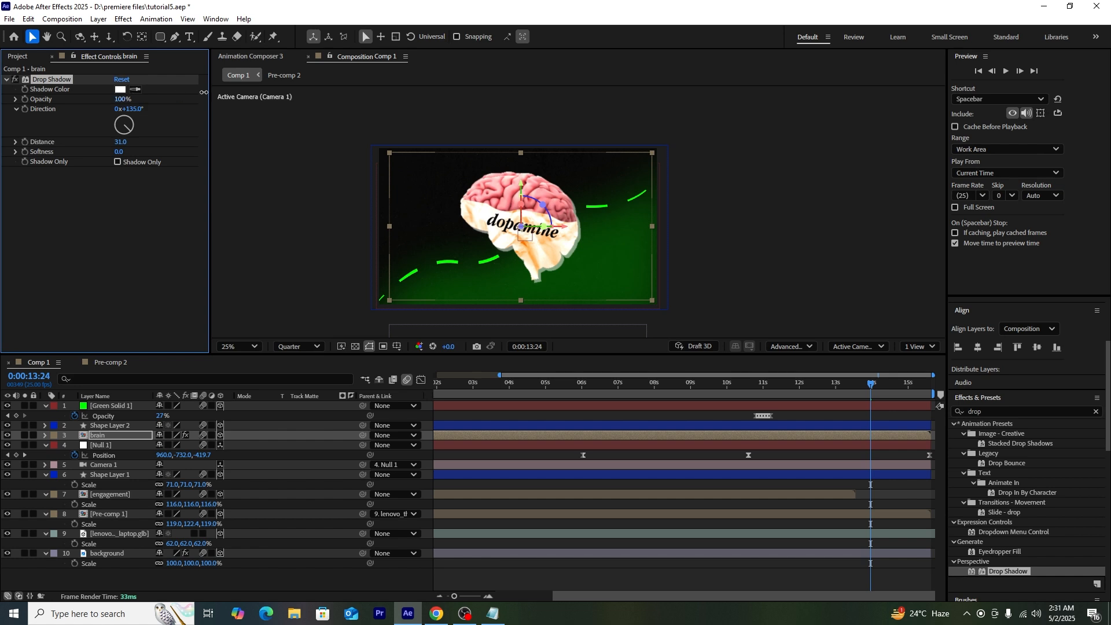
drag(120, 140, 112, 139)
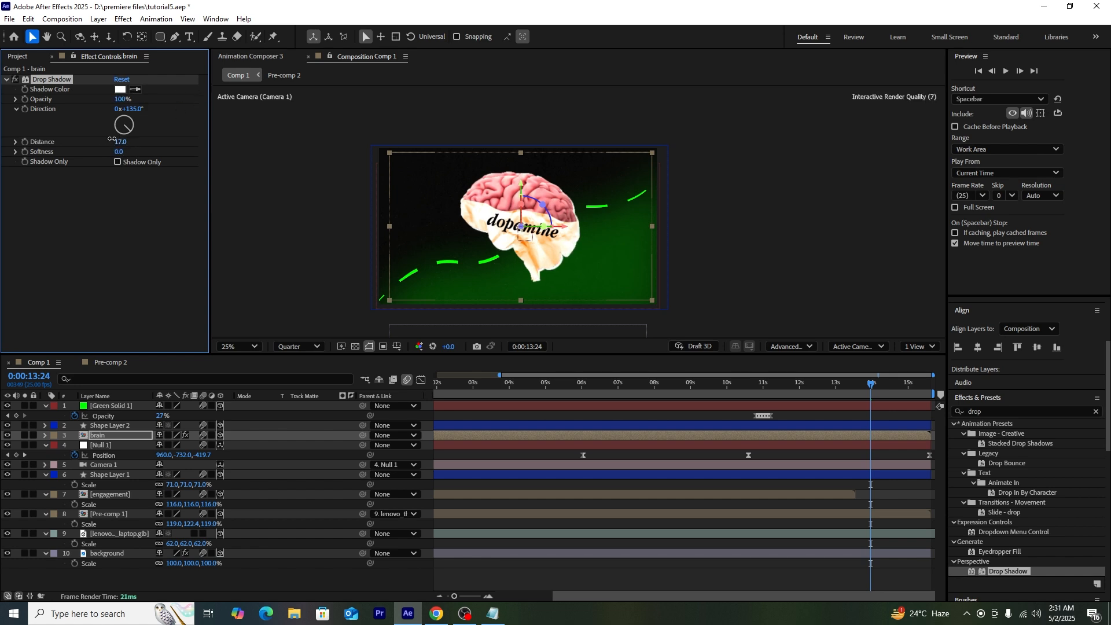
drag(131, 128, 124, 85)
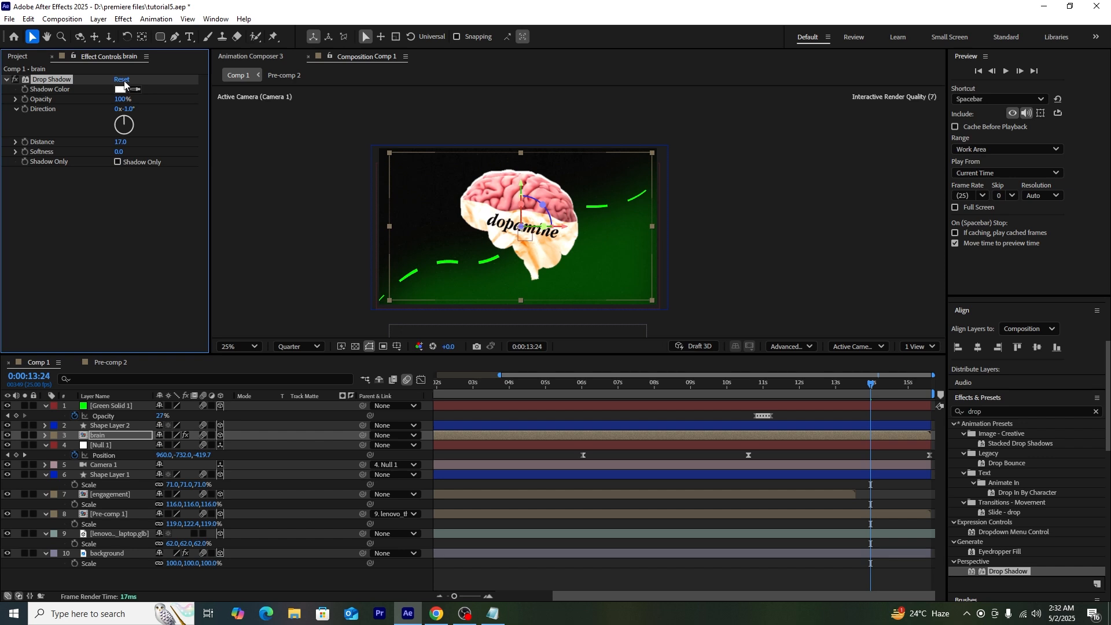
drag(124, 85, 150, 99)
drag(842, 388, 682, 381)
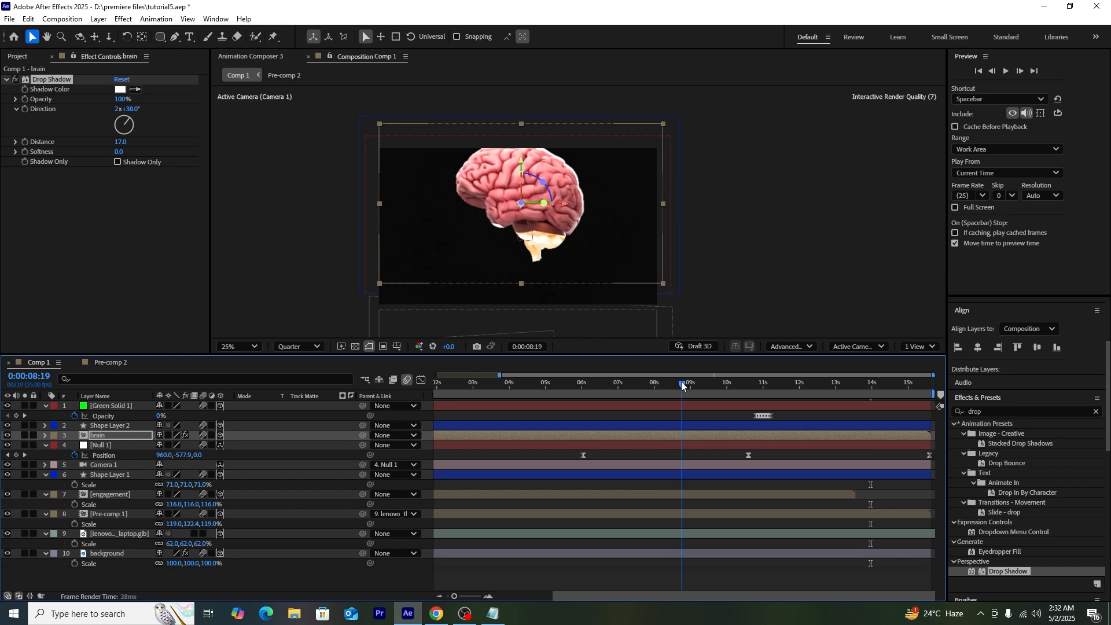
Step: Duplicate the brain's Drop Shadow and make the copy black, 124° direction, 40% opacity
key(End)
click(49, 81)
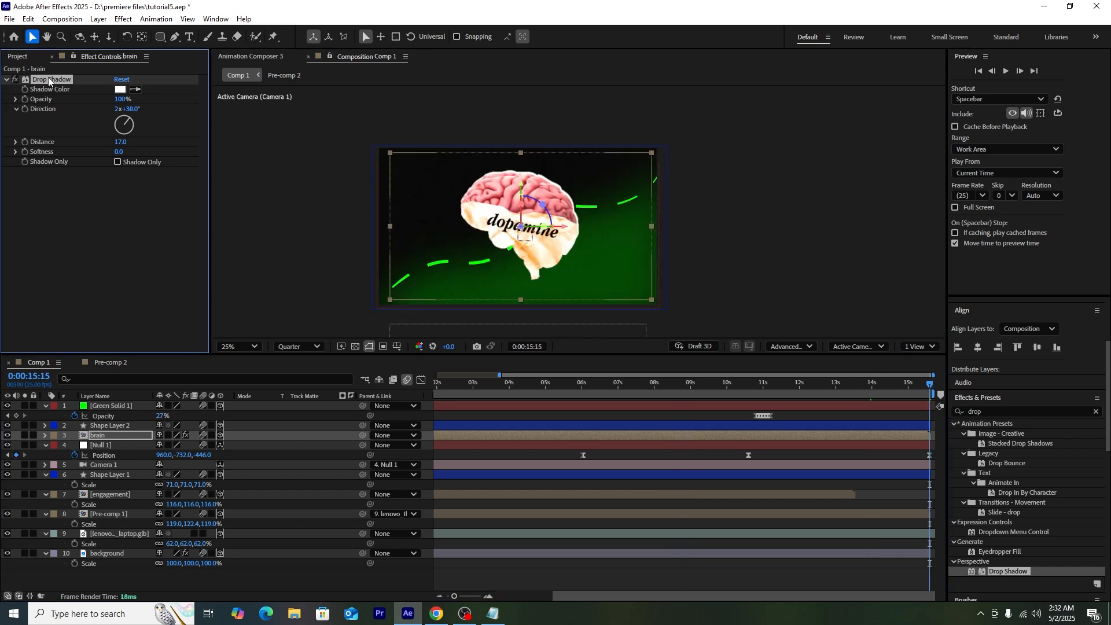
key(ctrl+d)
click(119, 181)
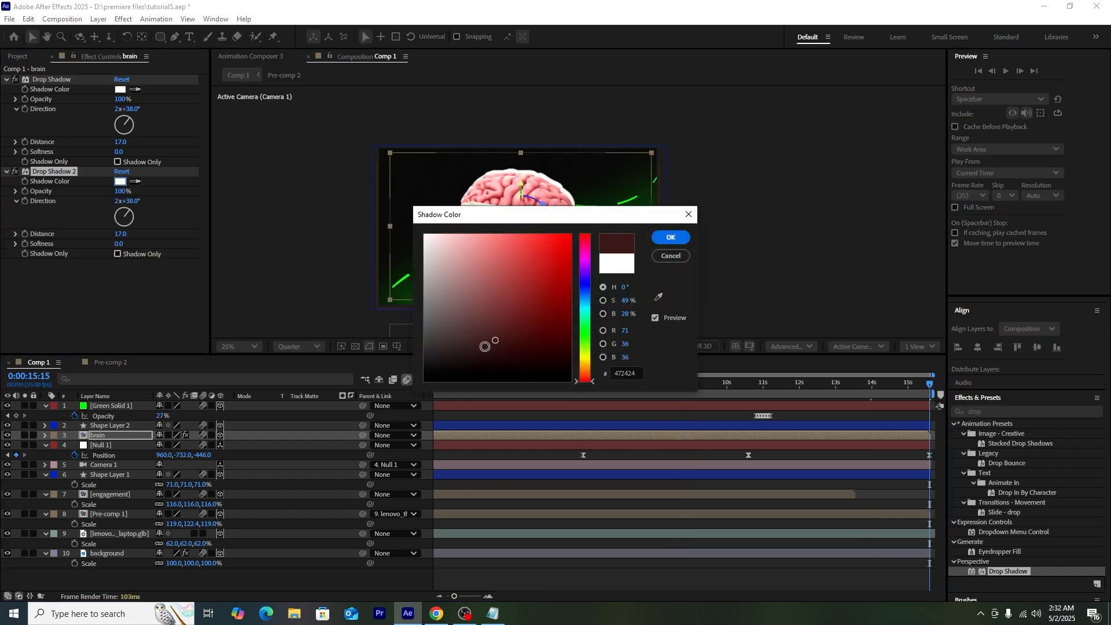
click(670, 238)
drag(129, 209, 183, 243)
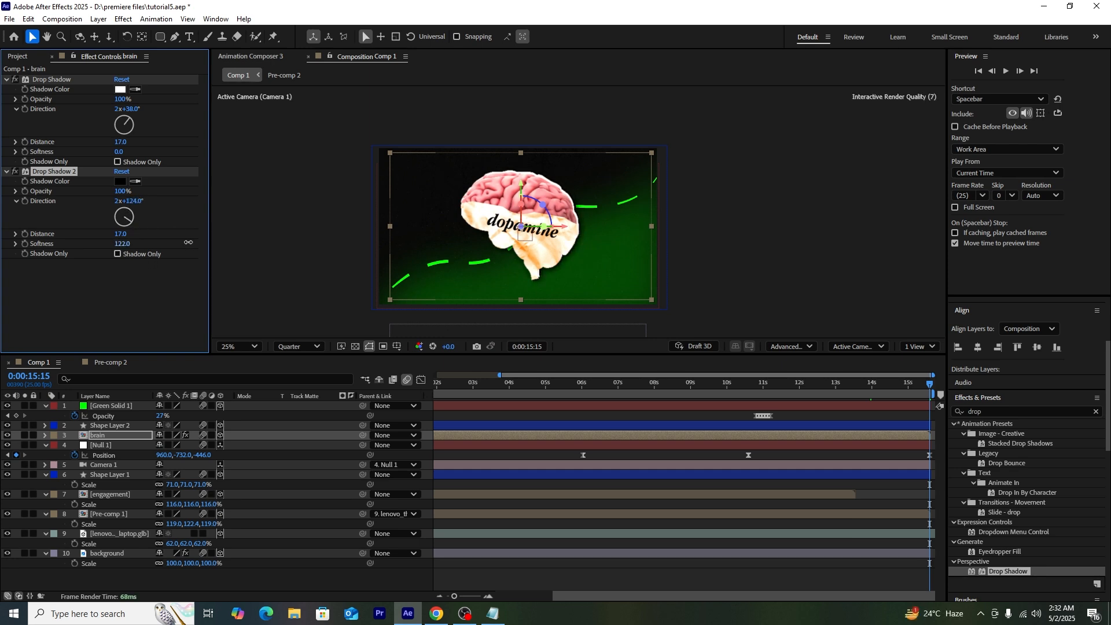
click(126, 191)
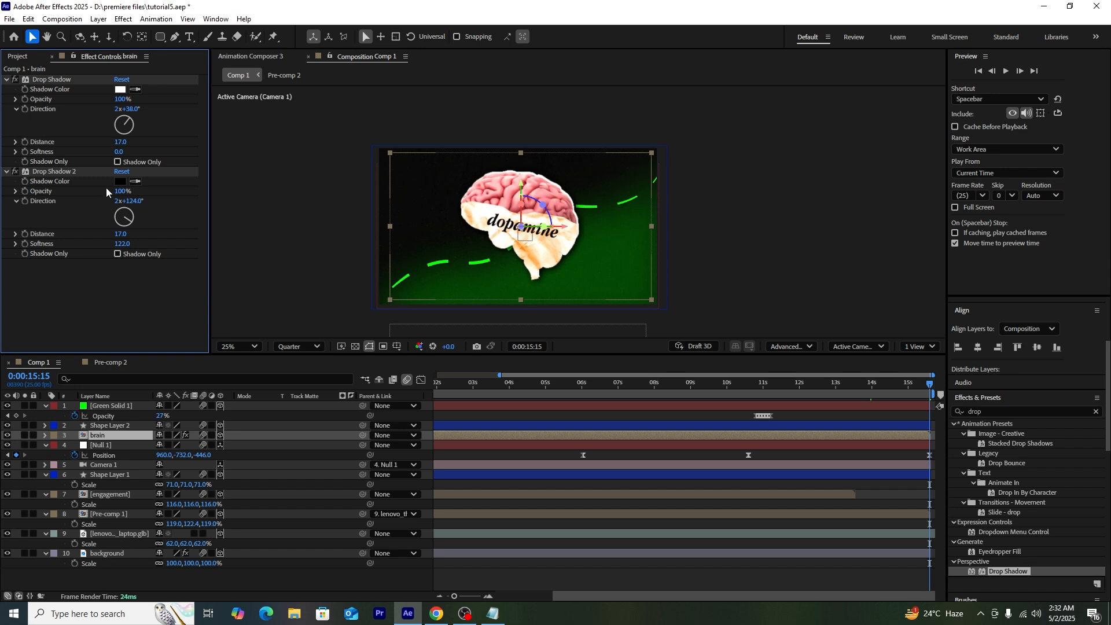
drag(121, 191, 36, 191)
click(300, 252)
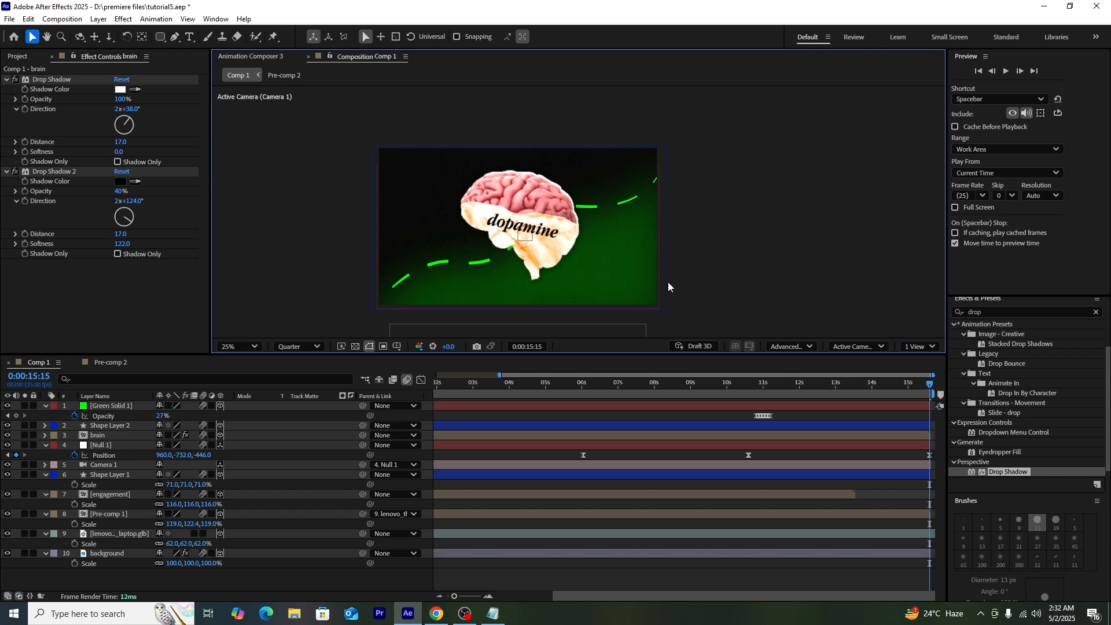
Step: Clear the effects search and add the eye PNG as the top layer of Comp 1
drag(738, 396, 1022, 404)
click(746, 244)
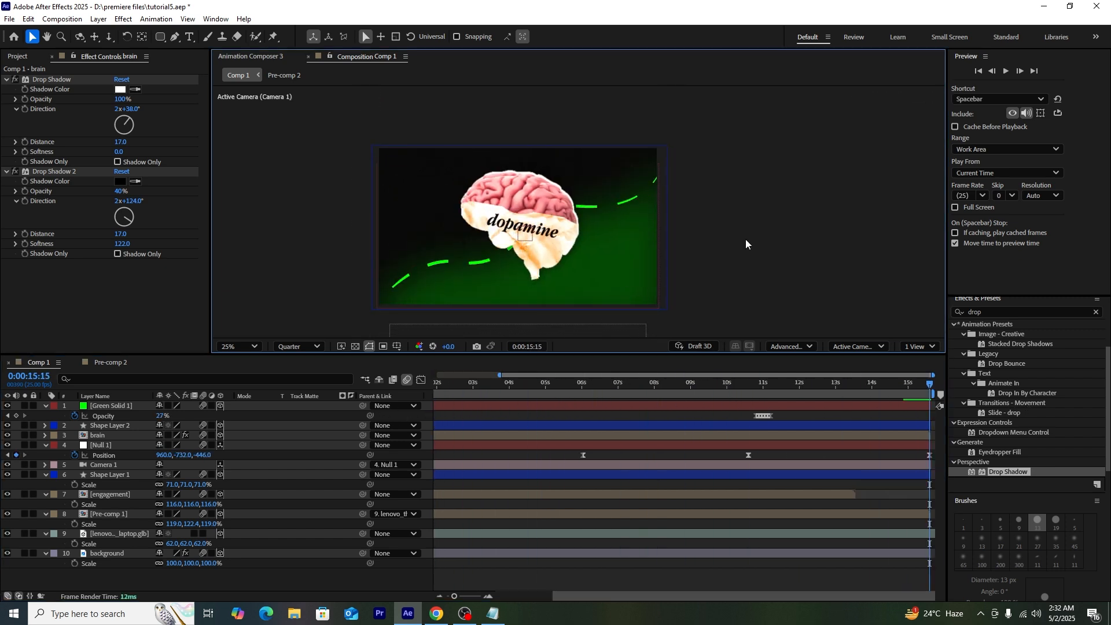
click(1098, 313)
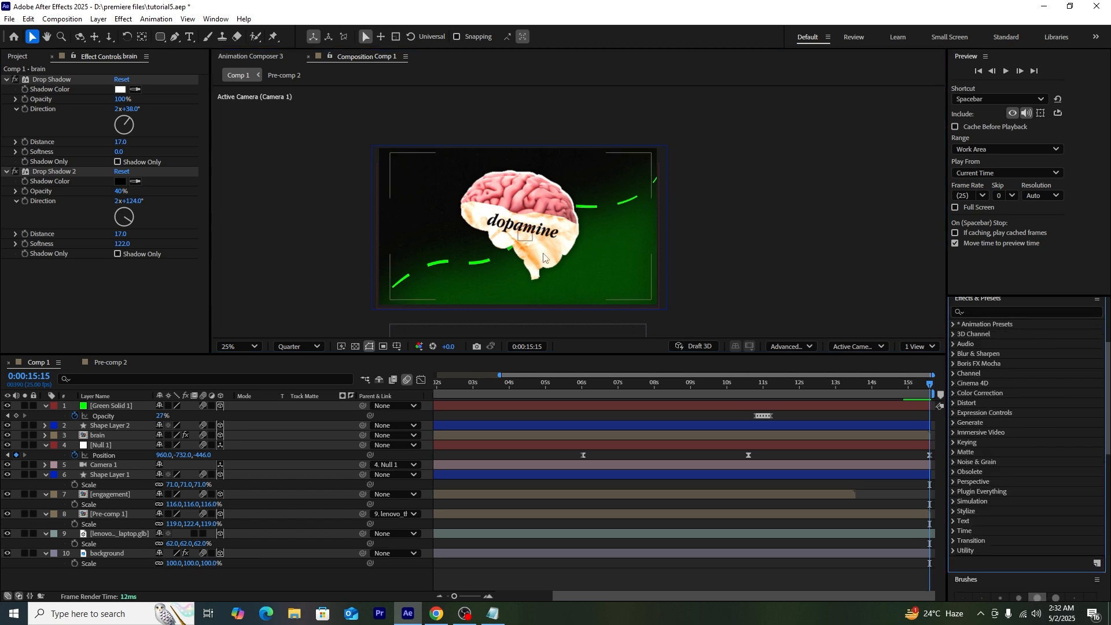
click(211, 577)
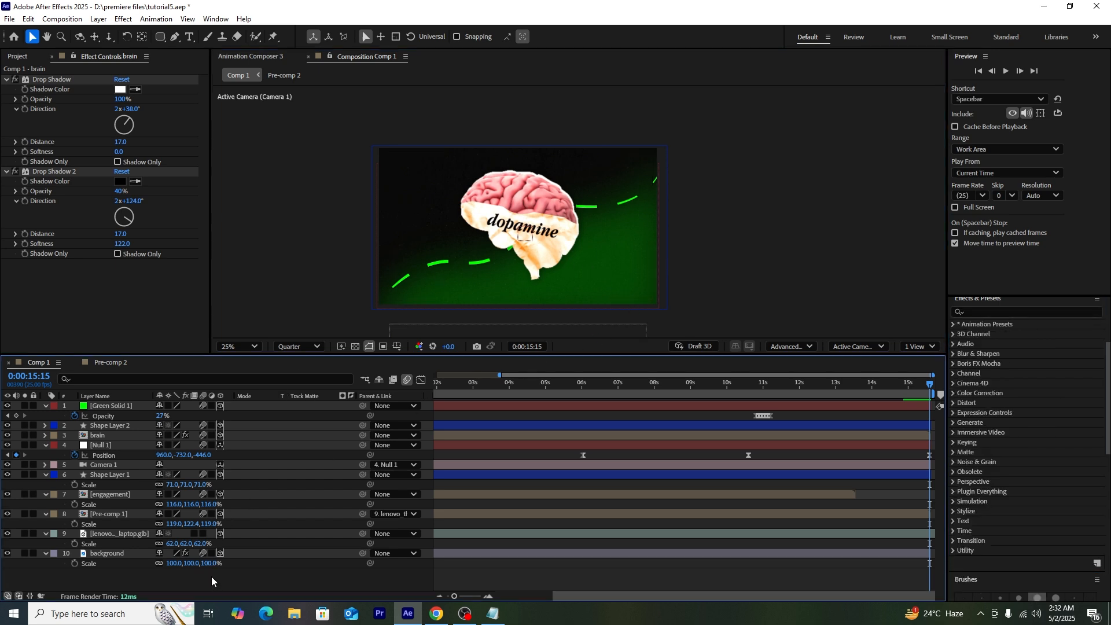
drag(43, 237, 117, 408)
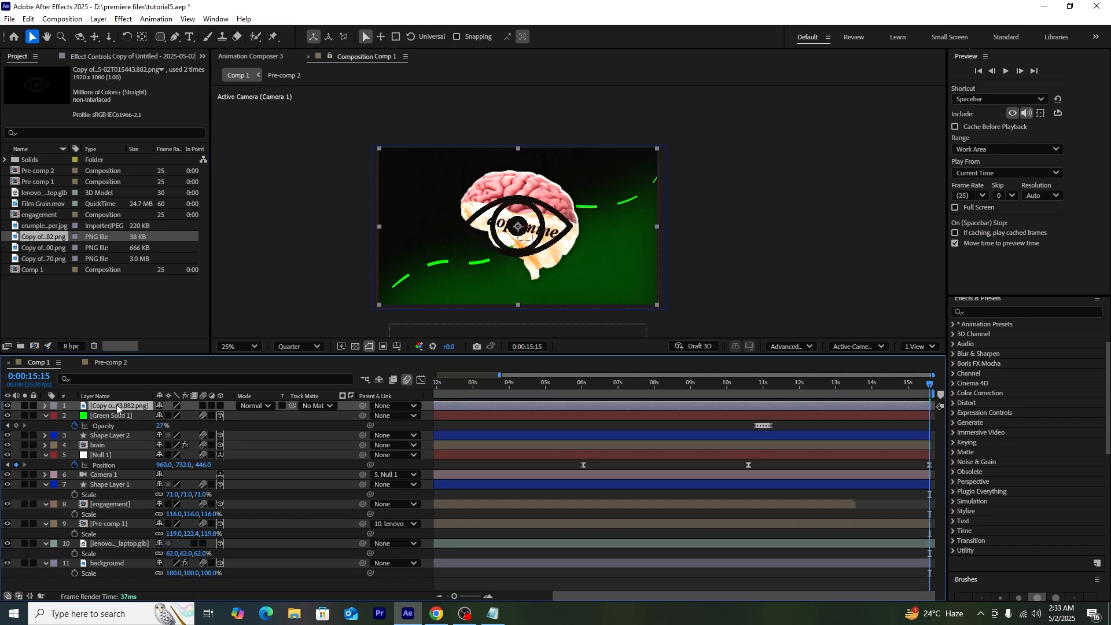
Step: Make the eye layer 3D, move it up-left beside the brain, and apply Invert to whiten it
click(1033, 313)
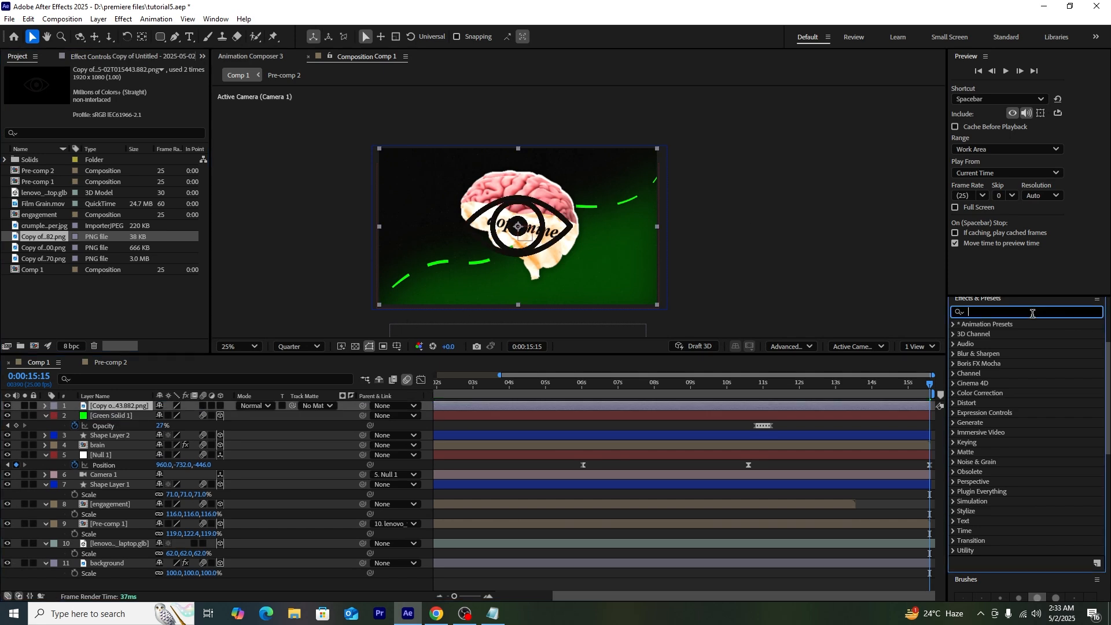
text(fill)
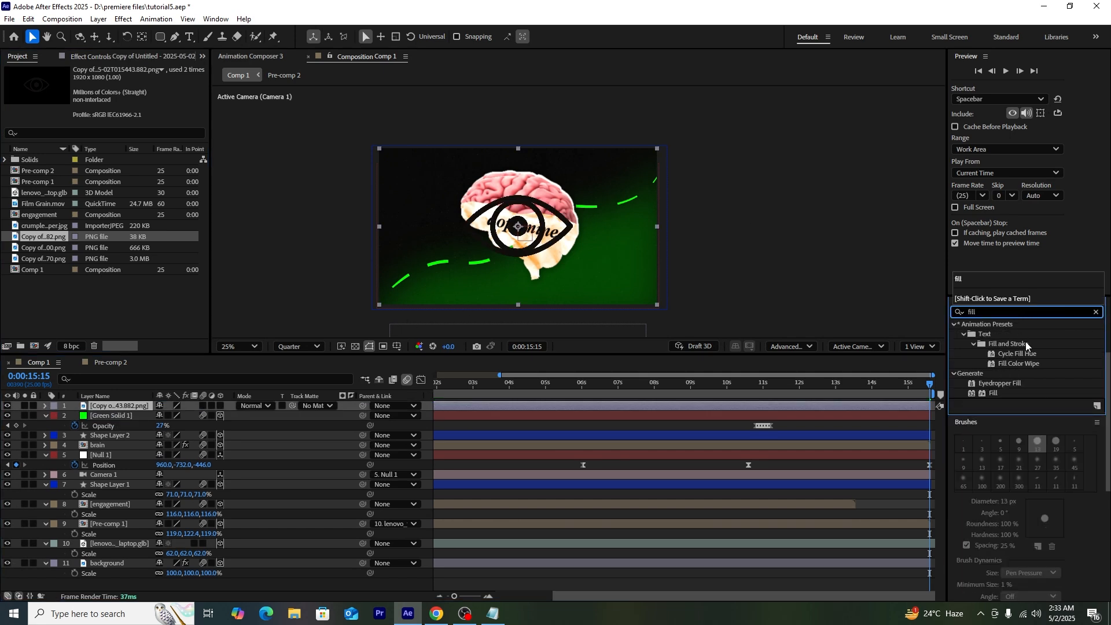
click(1097, 312)
click(221, 406)
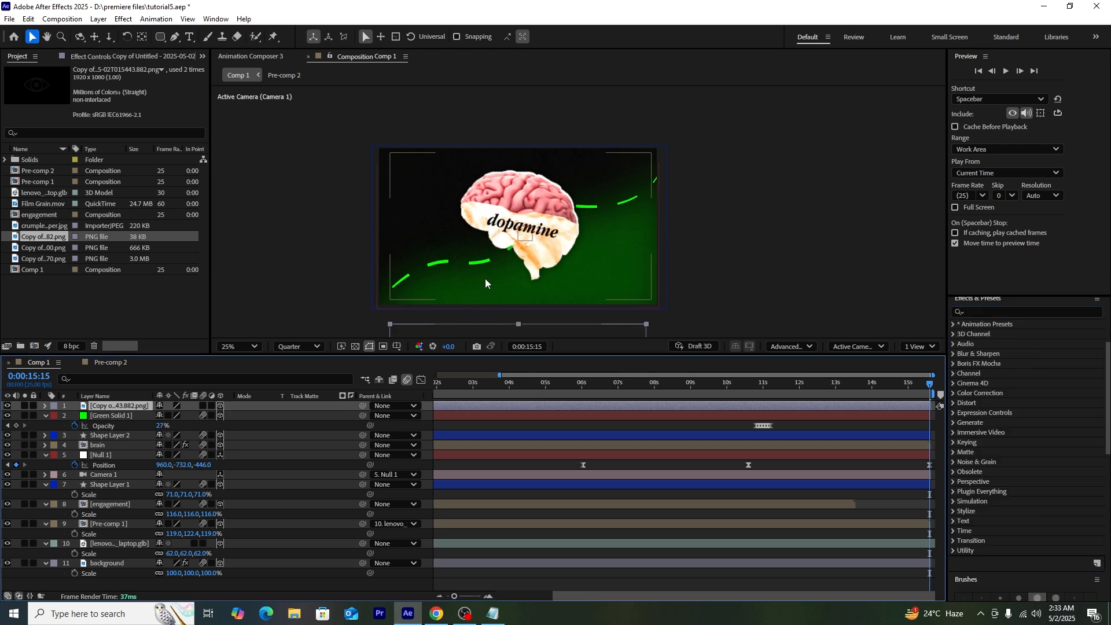
key(p)
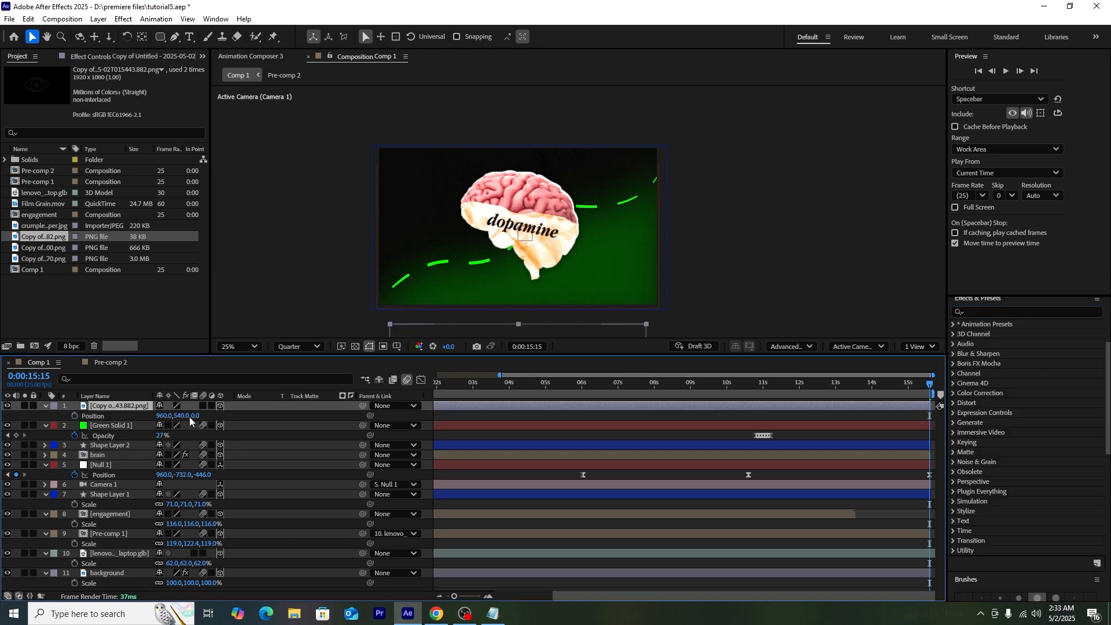
drag(440, 300, 369, 198)
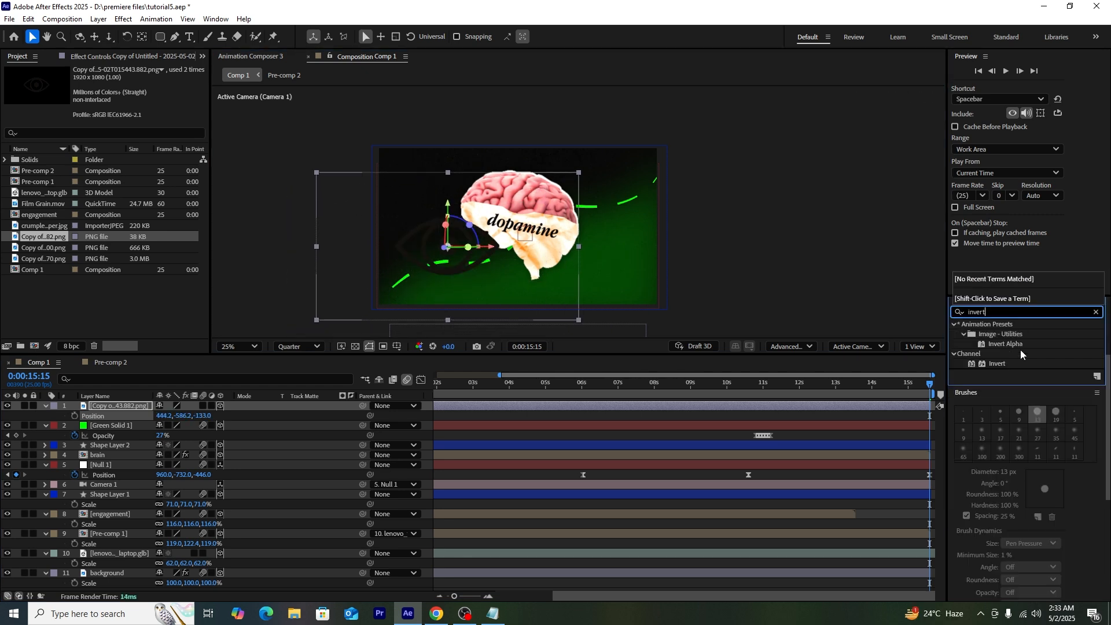
drag(996, 363, 445, 261)
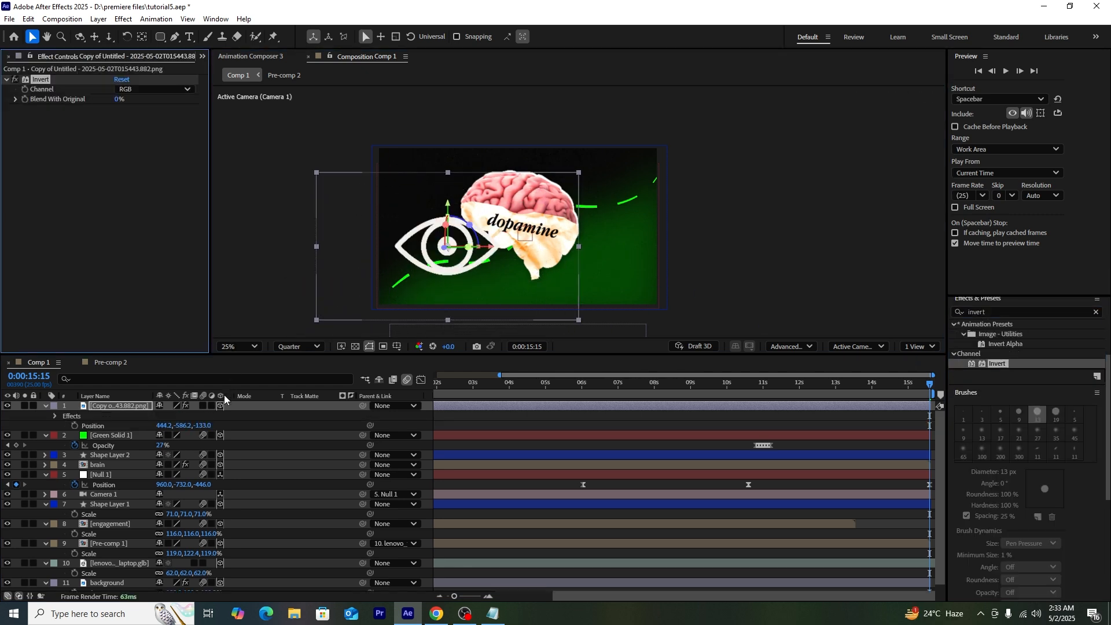
Step: Enable motion blur on the eye, scale it to 41%, move it top-left, and rotate it −21° in Z
click(203, 406)
key(s)
drag(188, 418, 155, 419)
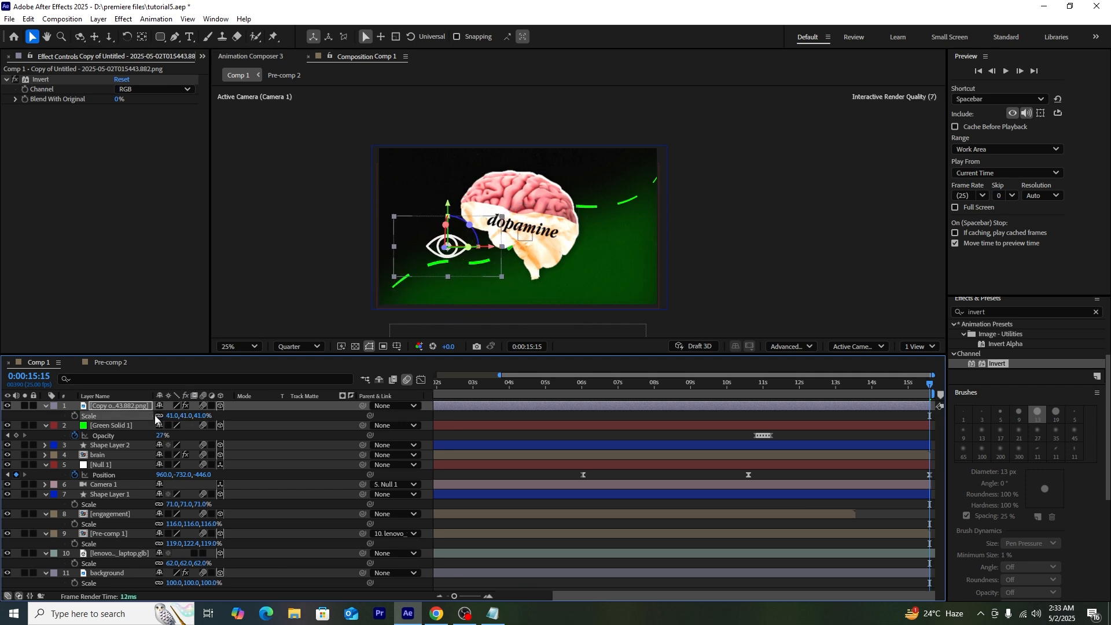
drag(476, 264, 457, 203)
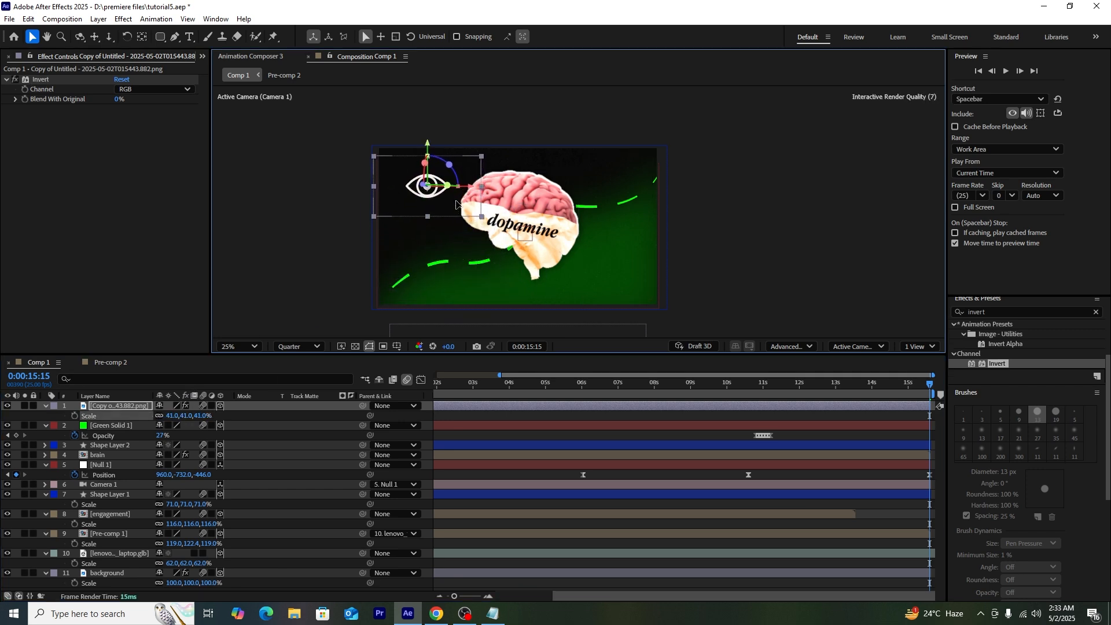
key(r)
drag(175, 443, 162, 444)
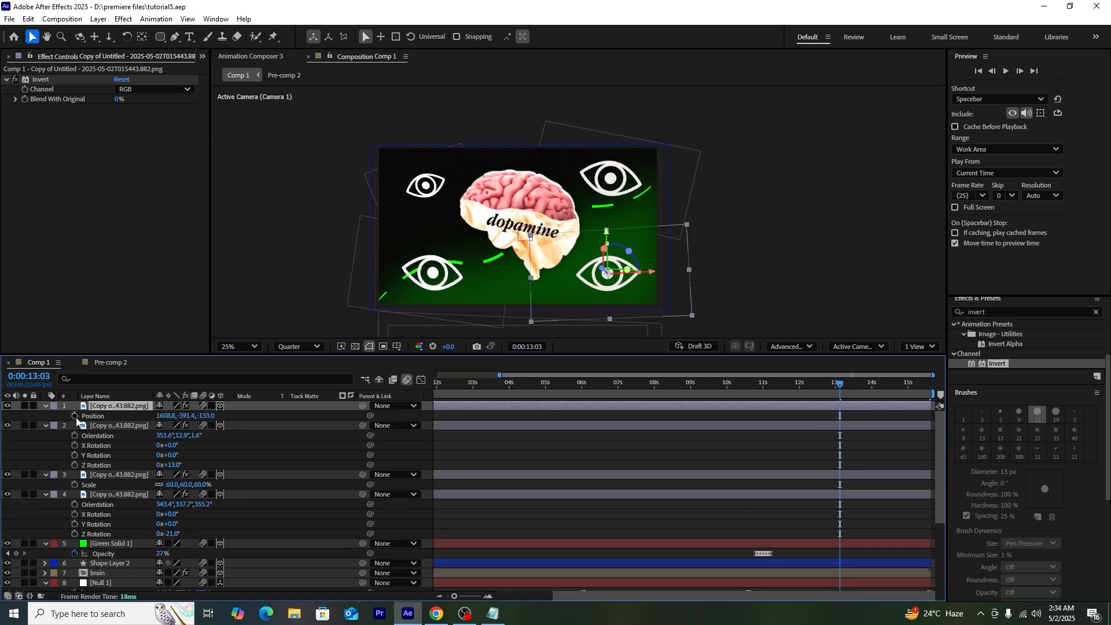
Step: Give the first eye's Position a posterizeTime(12); wiggle(4,5) expression and preview the jitter
alt+click(75, 416)
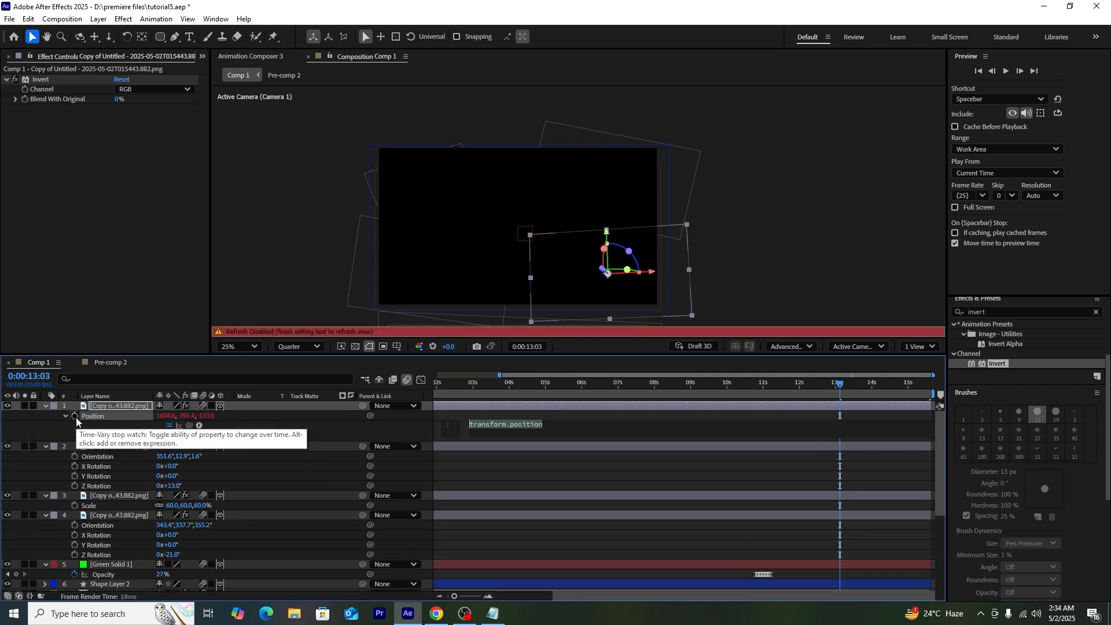
text(pos)
key(Return)
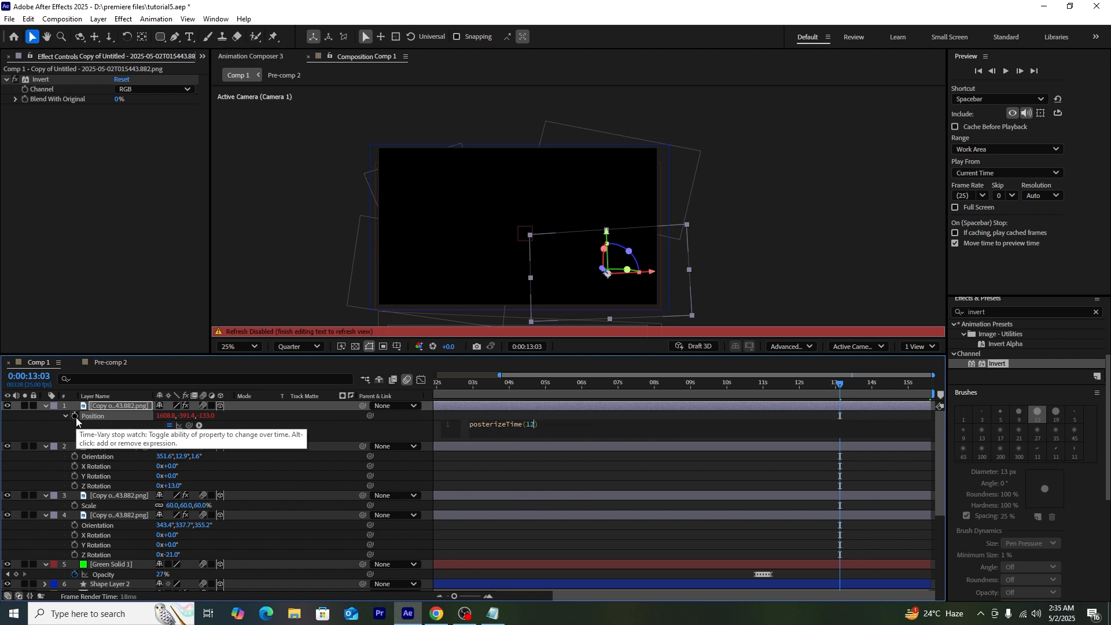
text(wig)
key(Return)
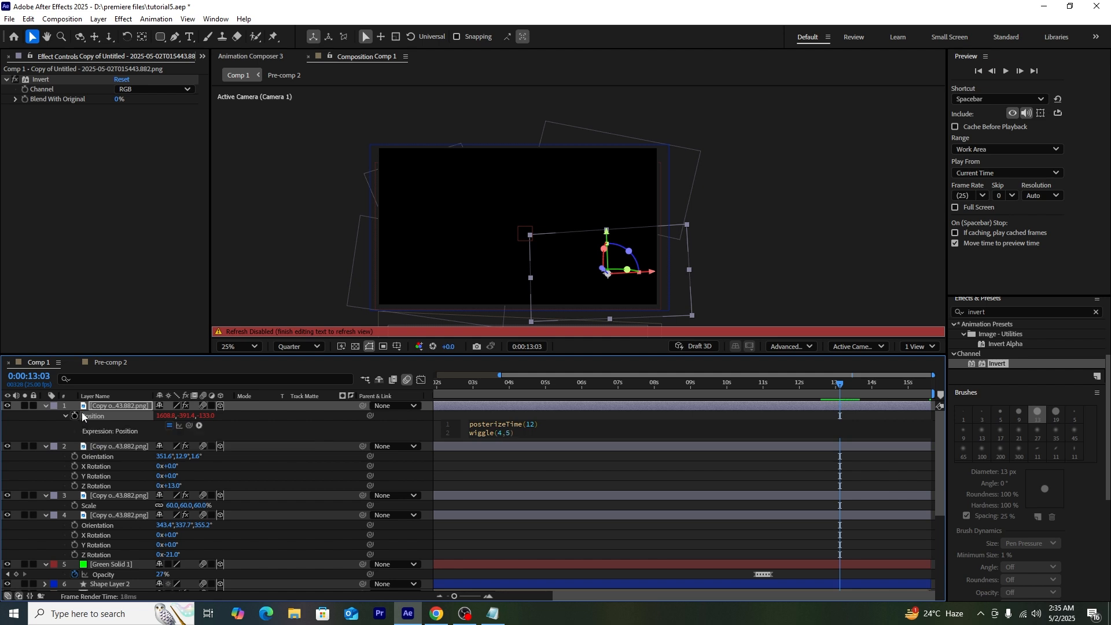
key(ctrl+a)
key(ctrl+c)
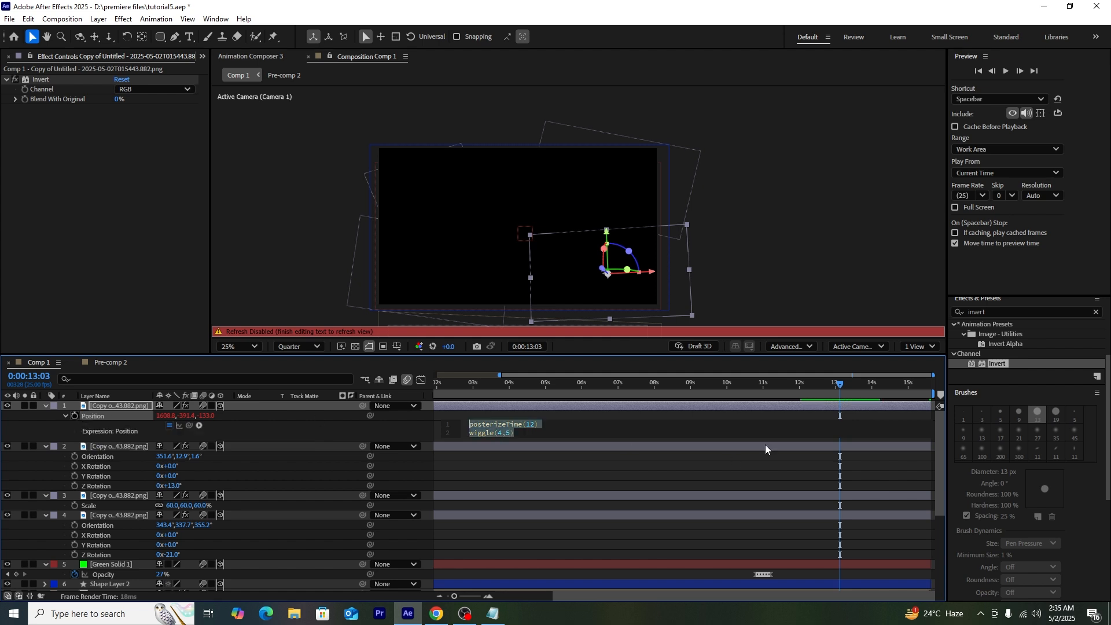
click(811, 387)
key(space)
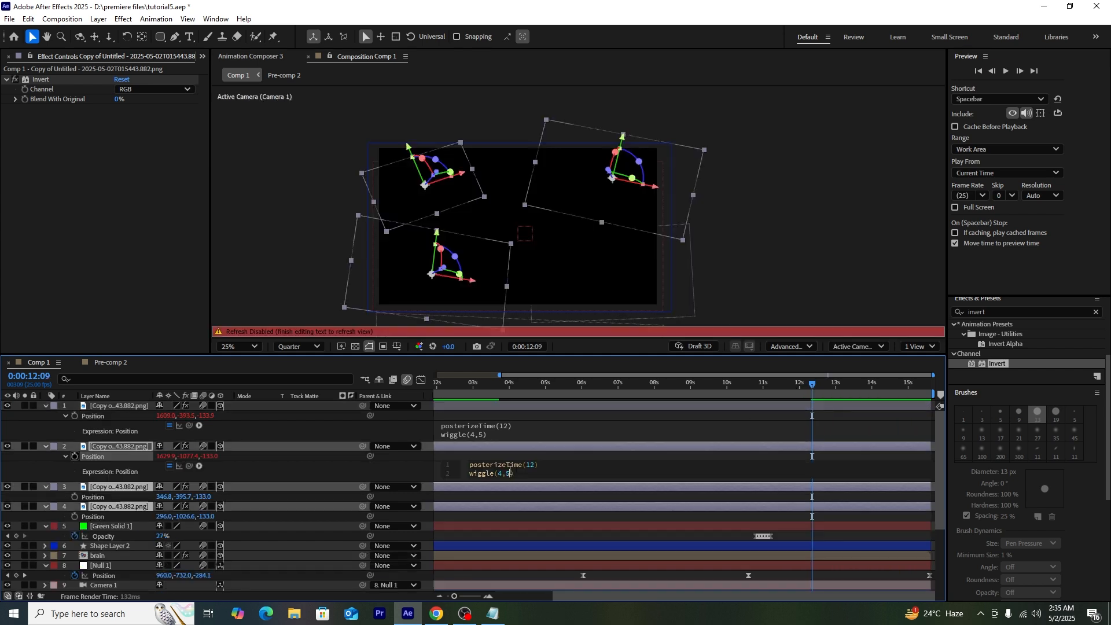
Step: Change the second eye to wiggle(4,4) and paste the jitter expression into the third and fourth eyes
text(4)
click(84, 490)
alt+click(74, 497)
key(ctrl+v)
click(132, 529)
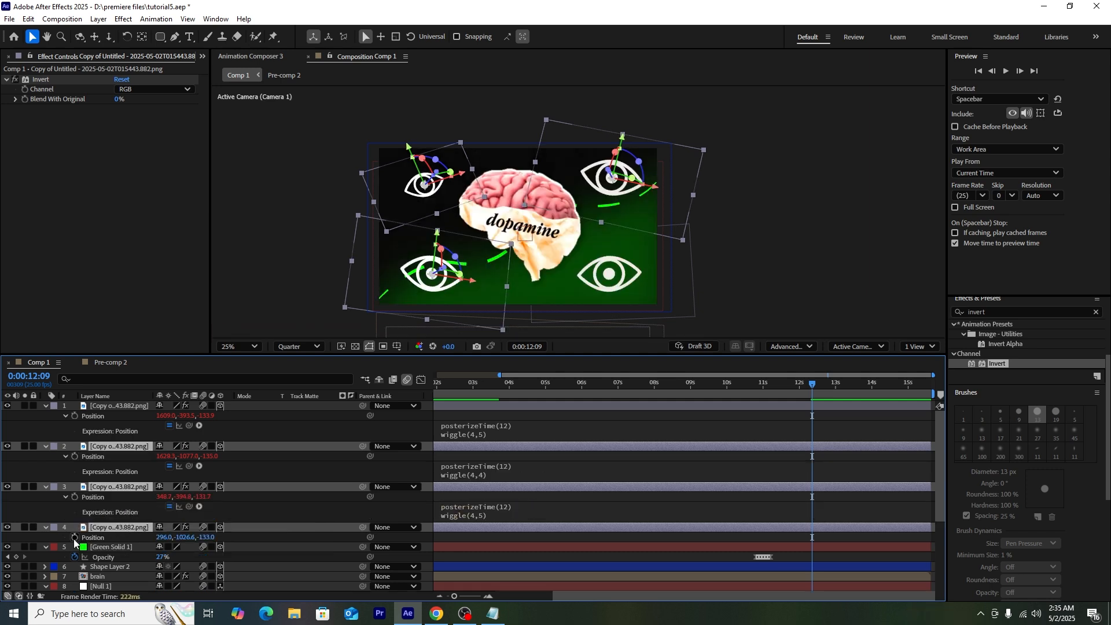
alt+click(74, 538)
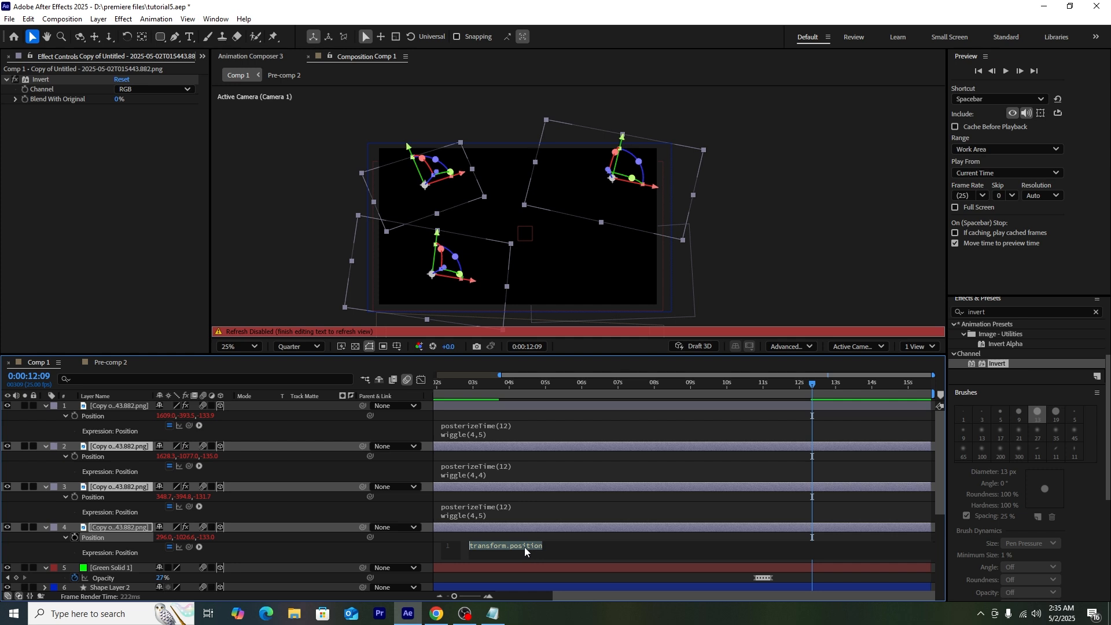
key(ctrl+v)
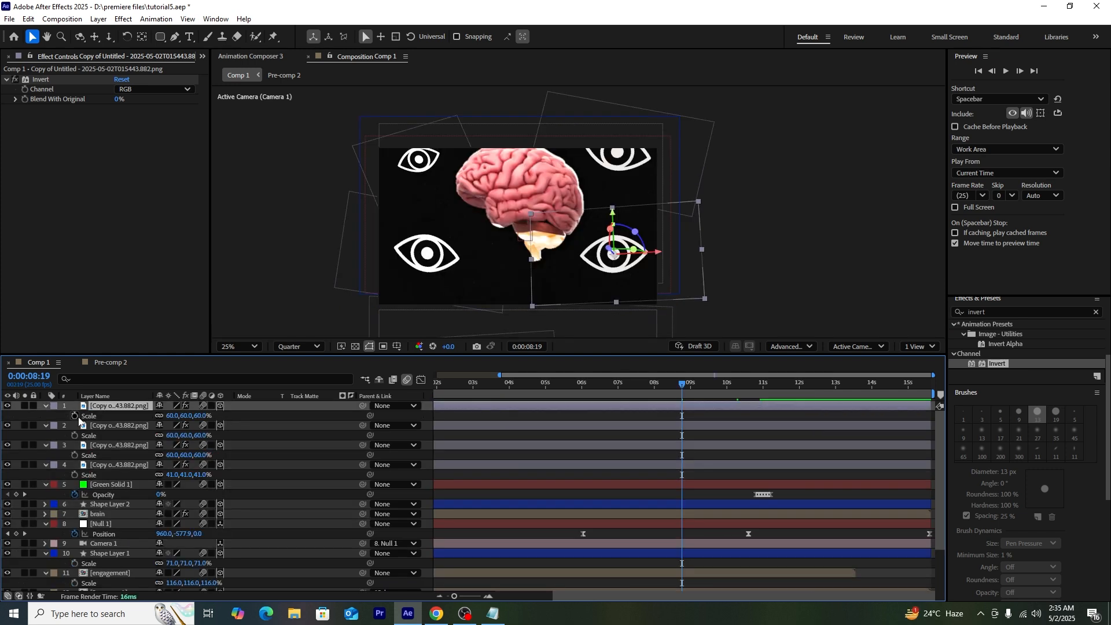
Step: Keyframe the eyes' Scale from 0% at 8:19 to full size at 10:06 and Easy Ease all eight keyframes
drag(75, 416, 76, 465)
drag(694, 411, 760, 473)
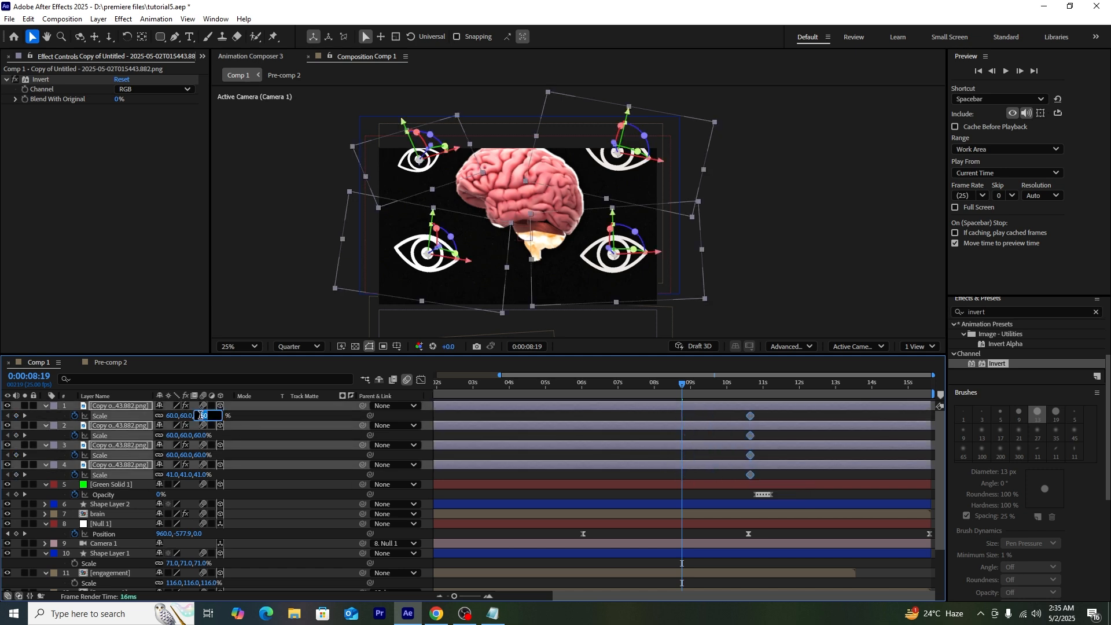
key(Return)
drag(758, 417, 657, 476)
key(F9)
Step: Sharpen the Scale speed curve in the Graph Editor and preview the eyes popping in
click(421, 380)
drag(786, 497, 708, 558)
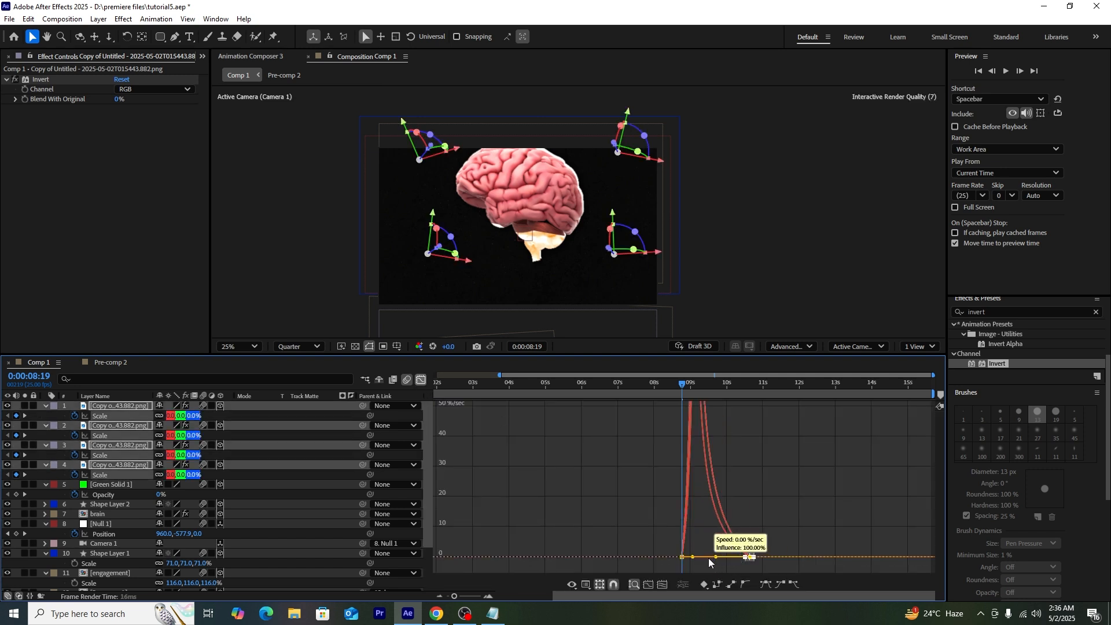
key(space)
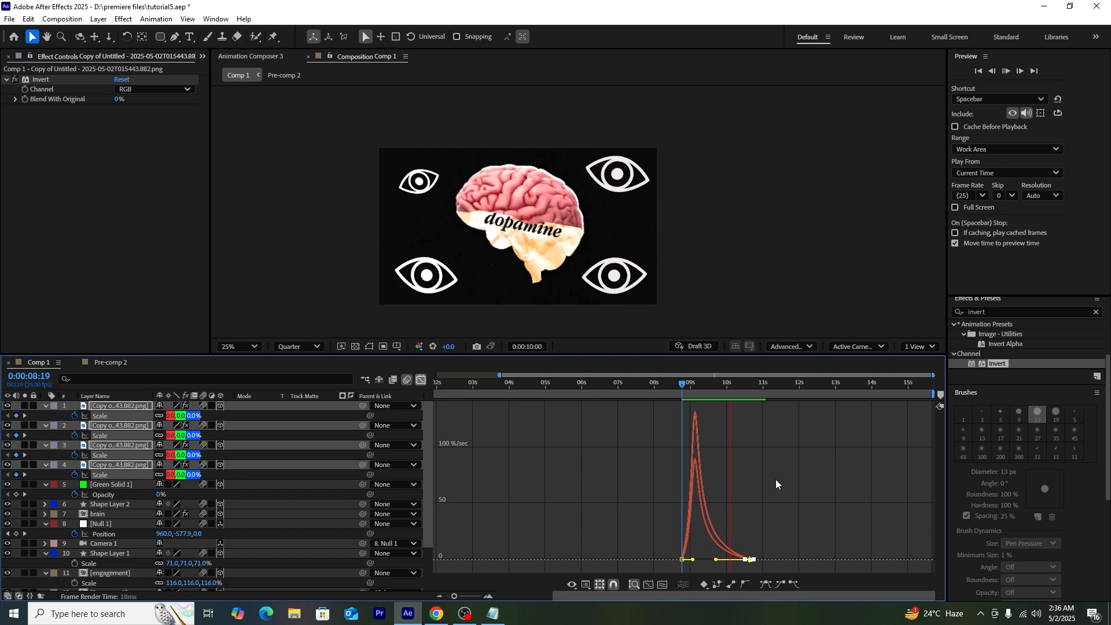
key(shift+F3)
drag(663, 388, 366, 419)
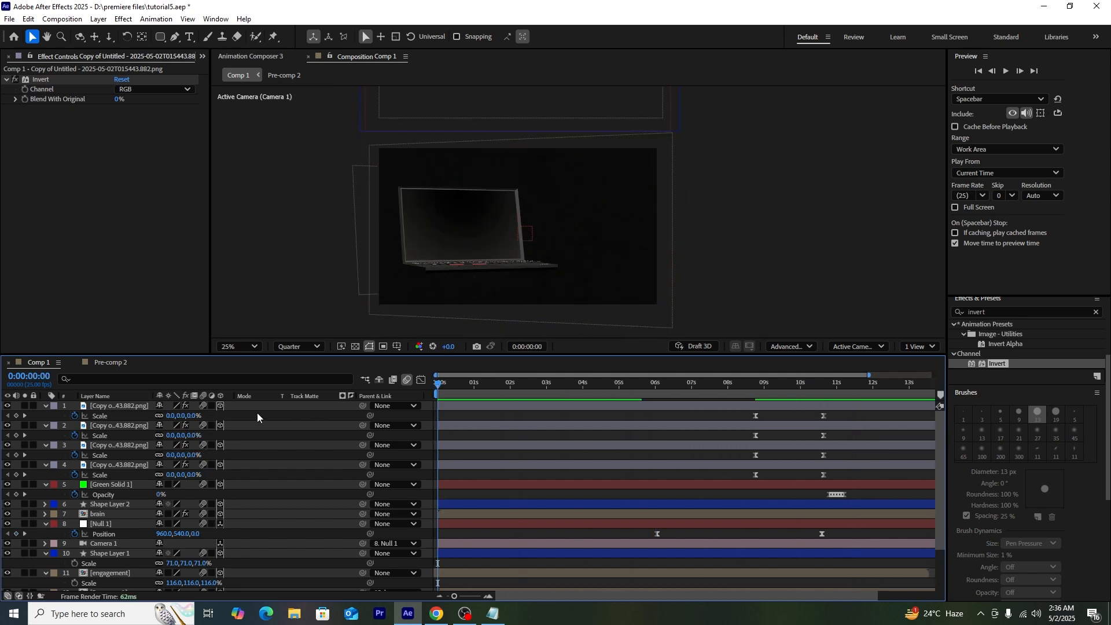
Step: Keyframe the laptop's Z Rotation and Position at about 4 seconds, starting spun and off-screen left
drag(45, 406, 46, 515)
click(100, 526)
key(r)
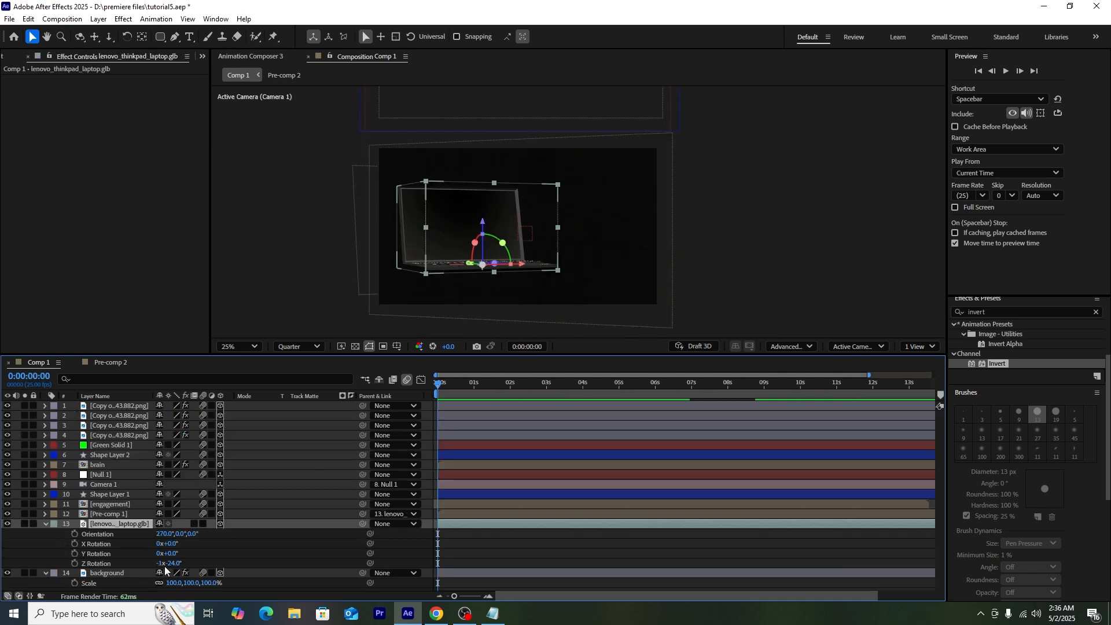
click(75, 563)
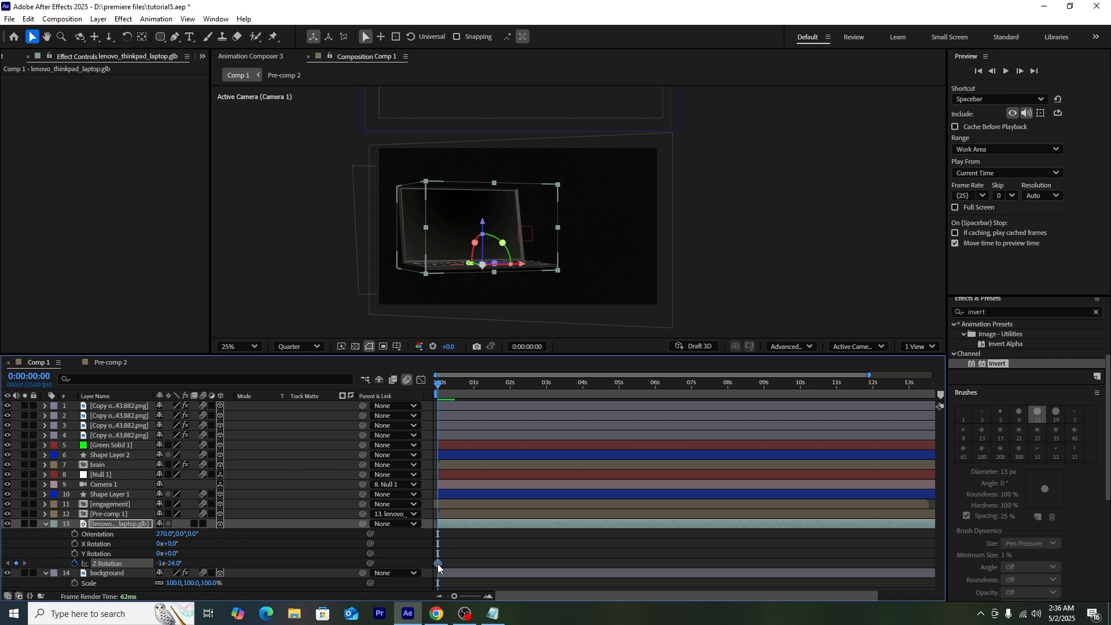
click(24, 563)
key(p)
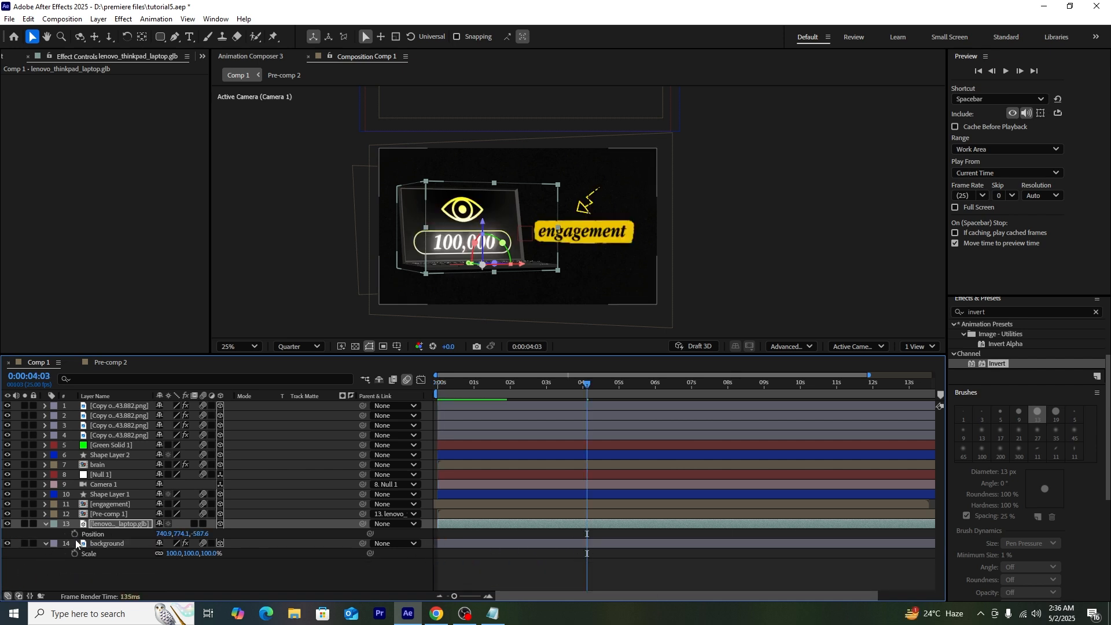
click(75, 534)
drag(523, 381, 425, 394)
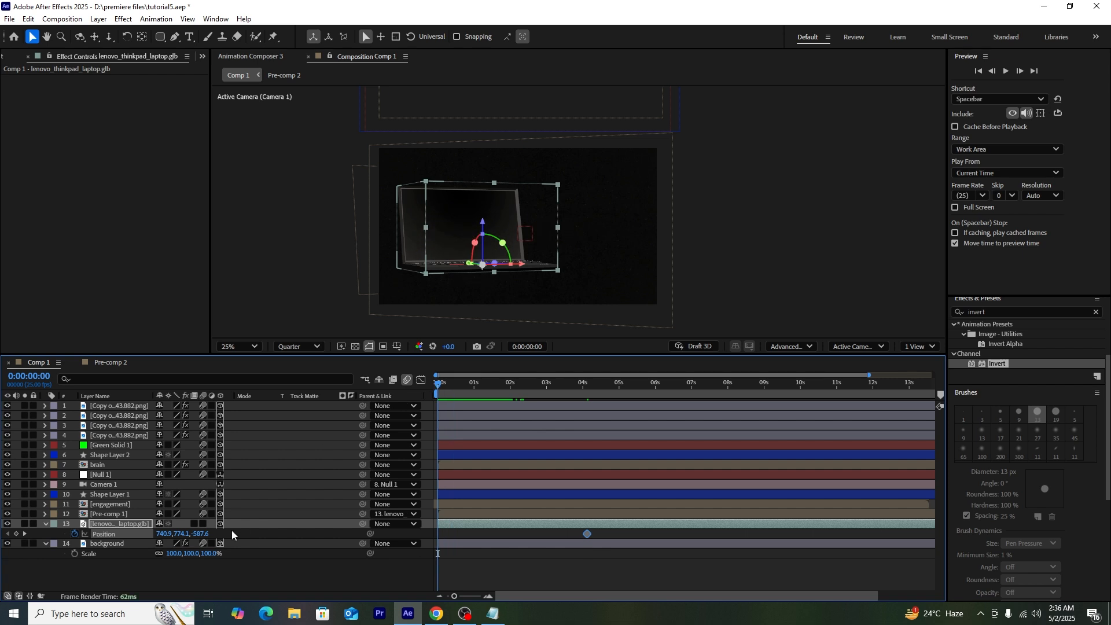
key(r)
drag(177, 562, 276, 557)
drag(497, 257, 199, 218)
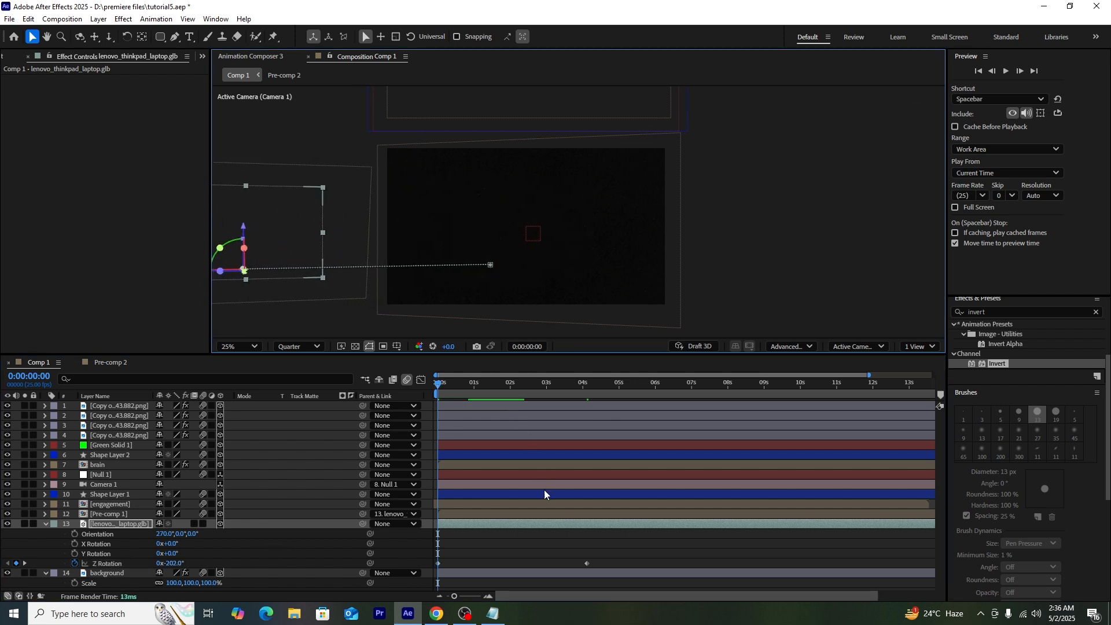
Step: Apply Easy Ease to all four laptop Position and Rotation keyframes
key(u)
drag(613, 543, 412, 556)
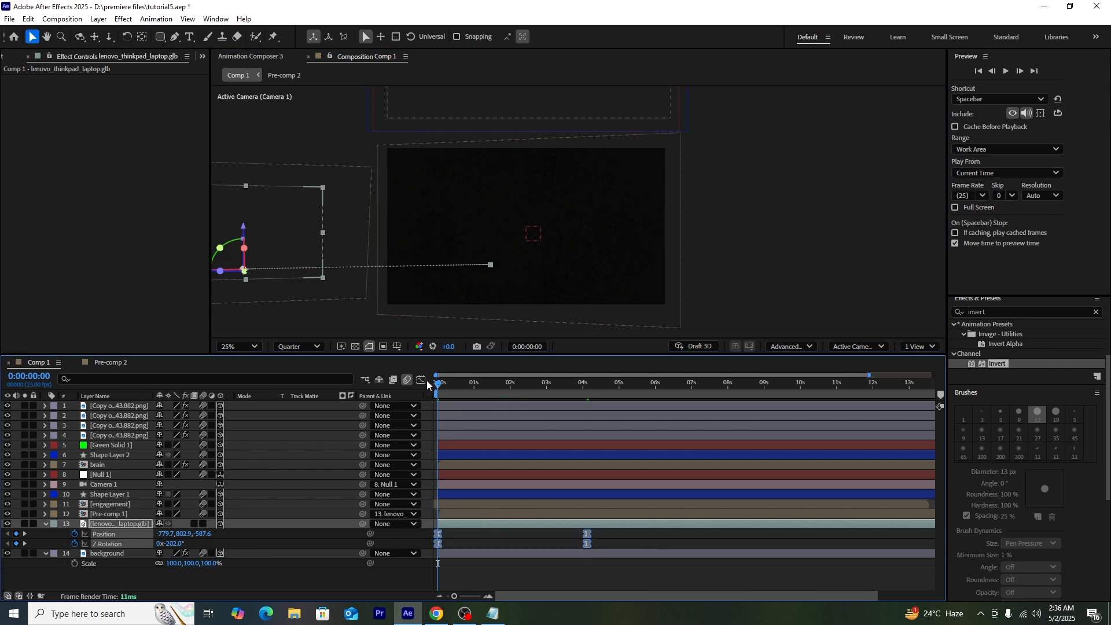
click(421, 380)
key(F9)
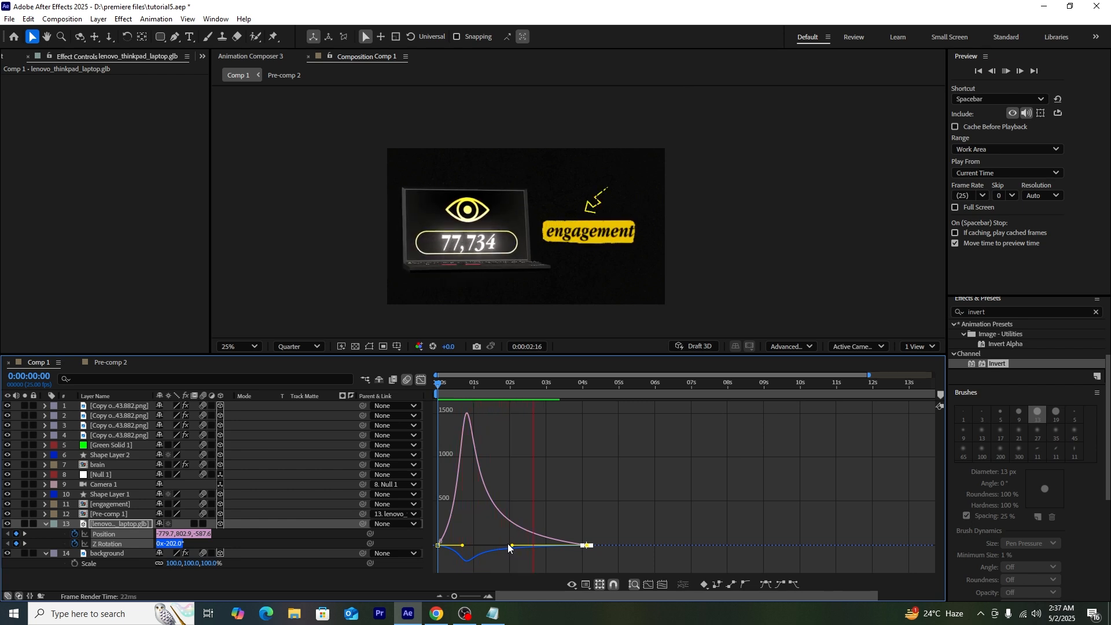
click(421, 381)
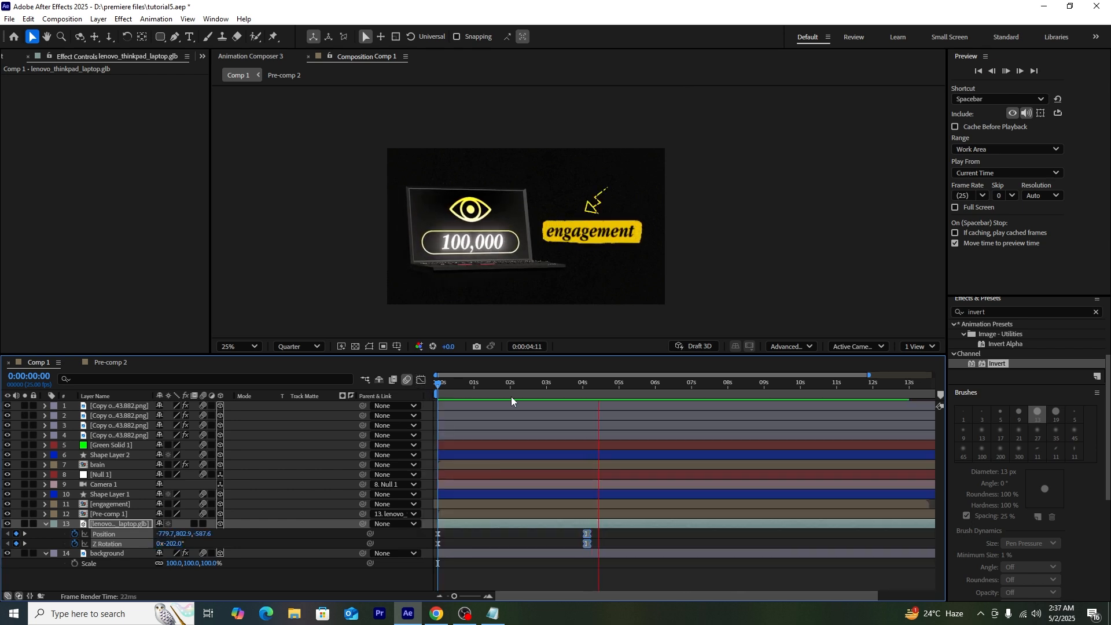
key(space)
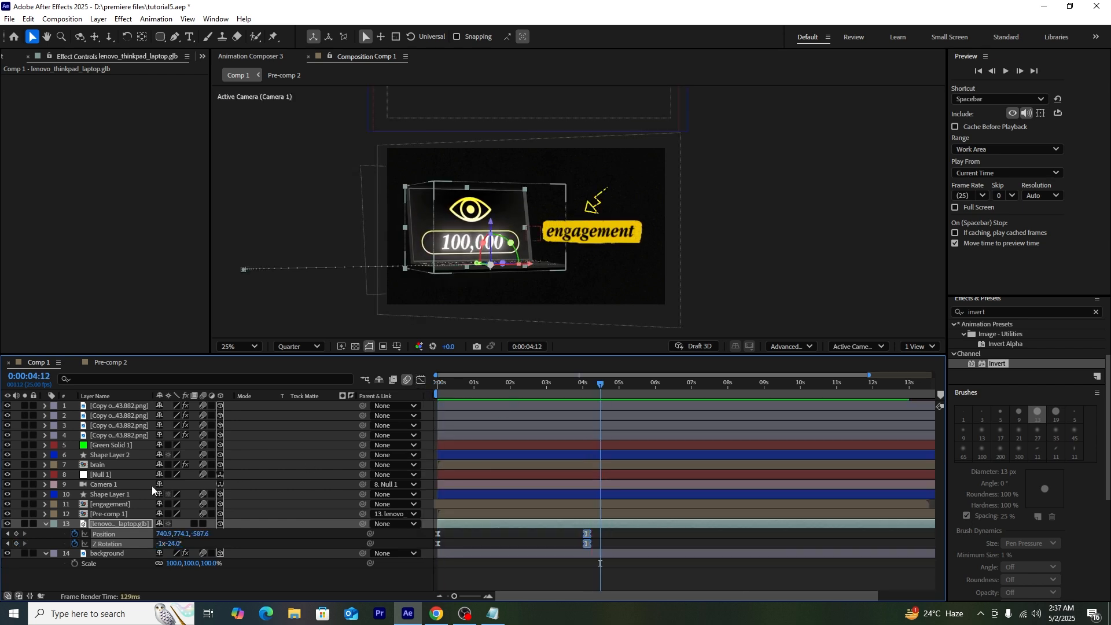
Step: Key Null 1's Z position at 883 at 0:00 and Easy Ease its first Position keyframes
click(121, 457)
click(118, 475)
key(p)
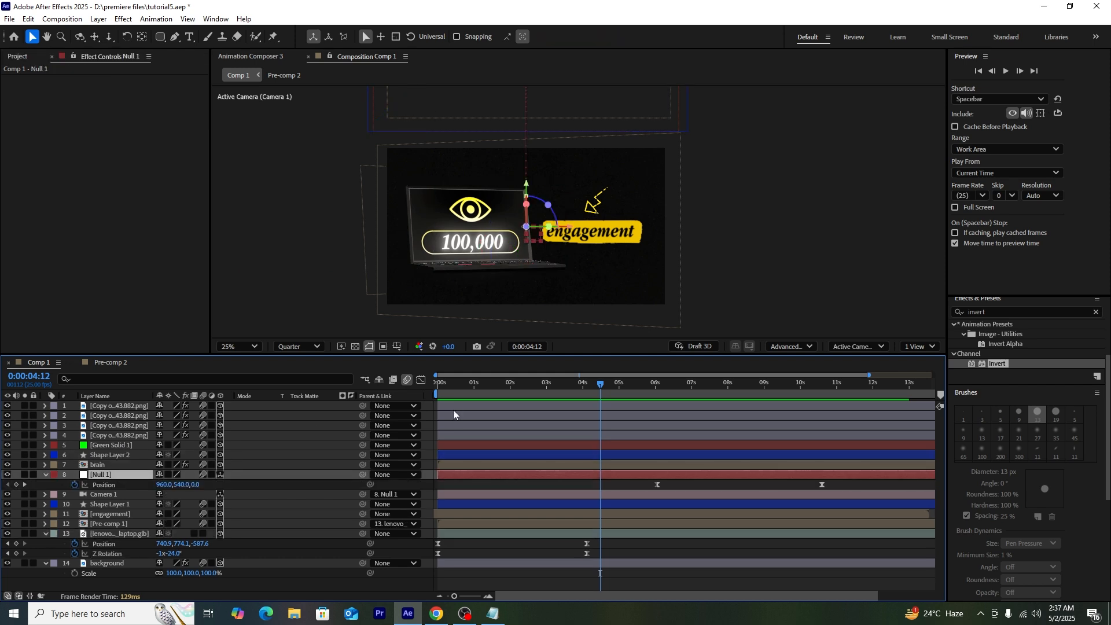
key(Home)
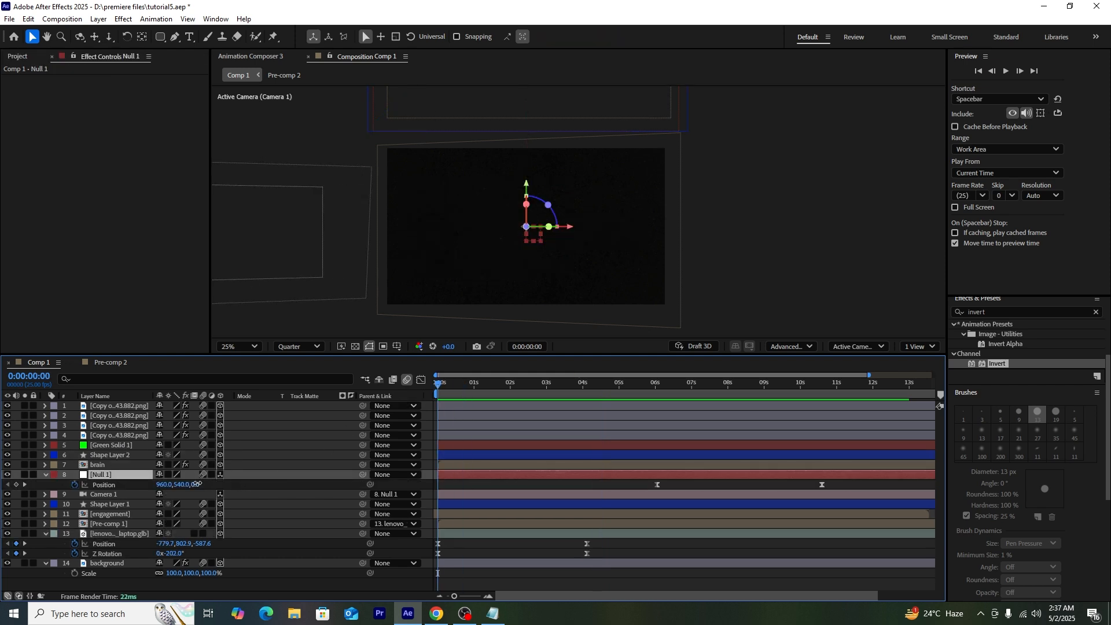
drag(197, 484, 420, 493)
key(shift+F3)
Step: Preview the eased move, collapse Null 1 and the laptop layer, and select an eye layer
key(space)
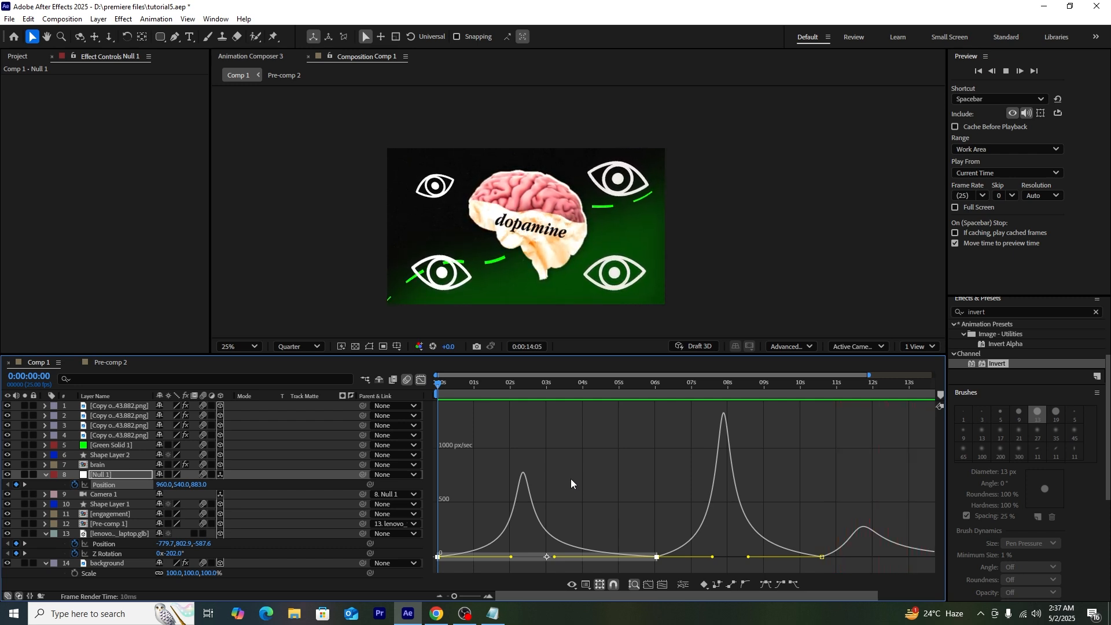
key(space)
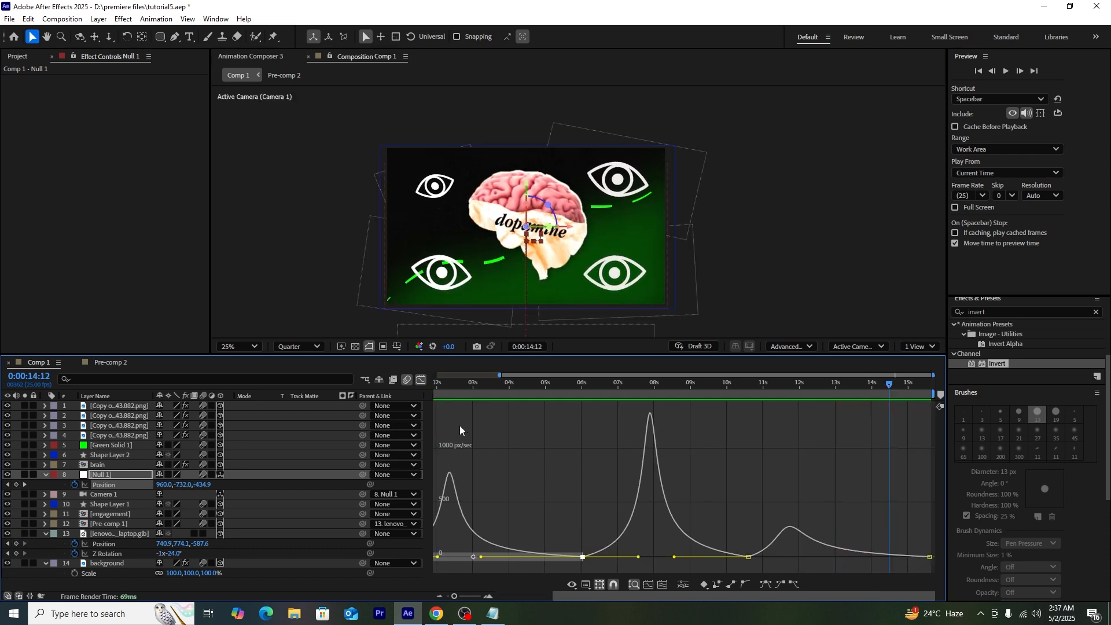
click(420, 380)
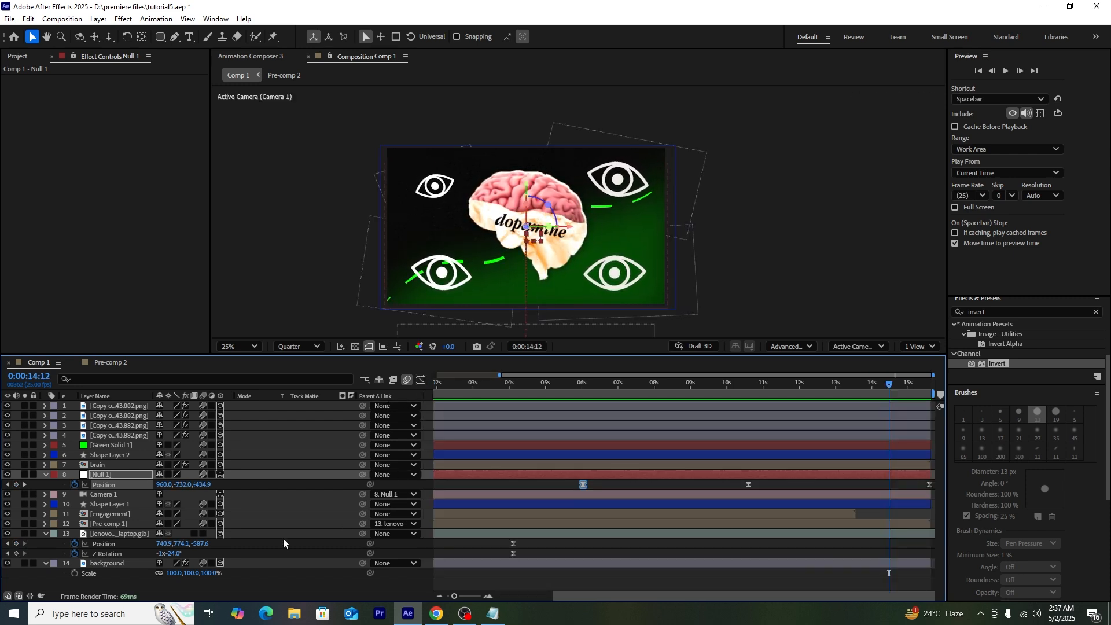
click(43, 475)
click(45, 524)
click(145, 554)
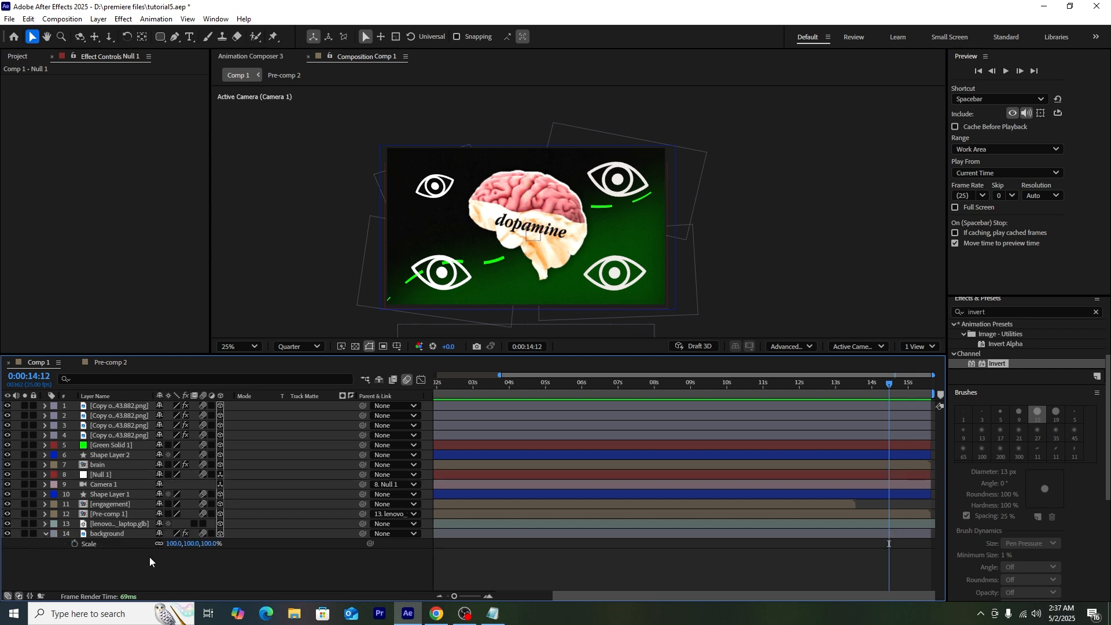
click(105, 435)
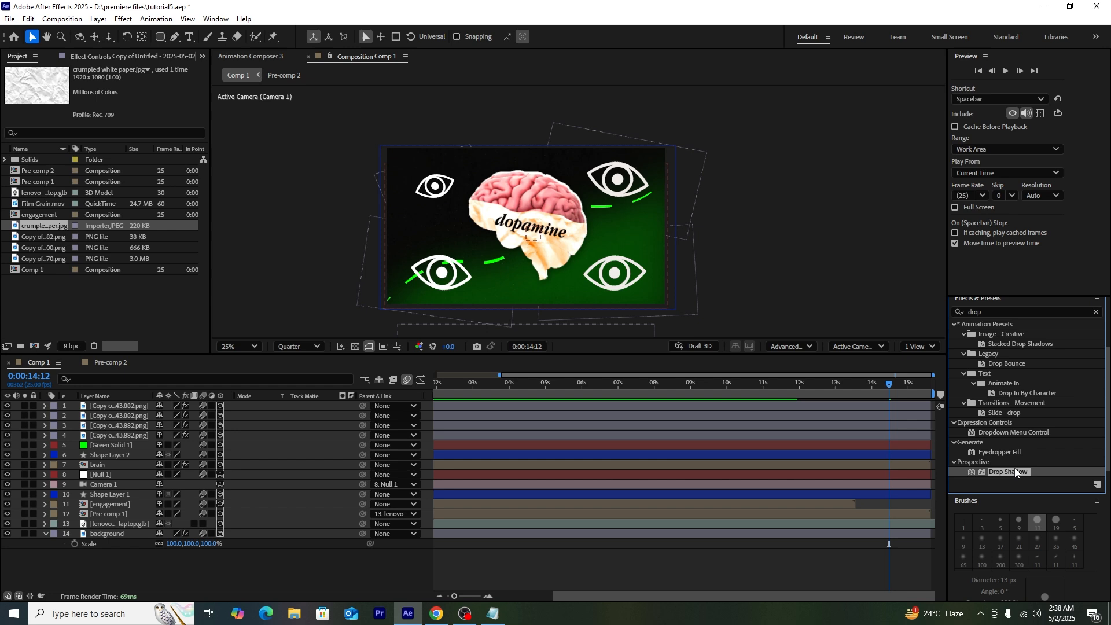
Step: Apply Drop Shadow to the eye layer and set its colour to vivid green 42EA00
drag(1009, 472, 131, 425)
click(131, 425)
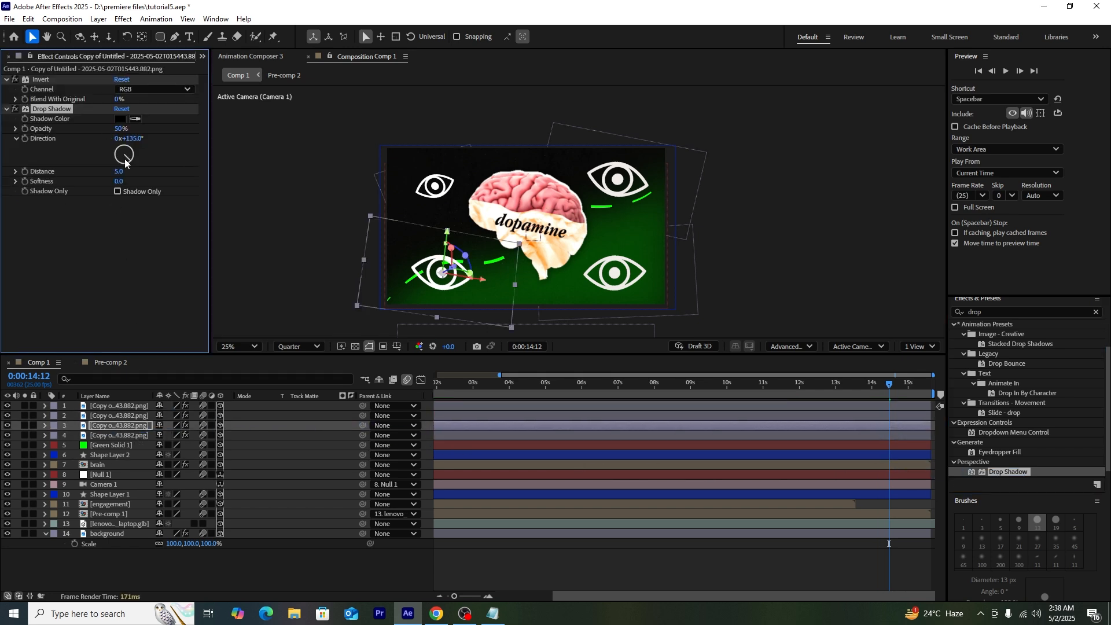
click(120, 119)
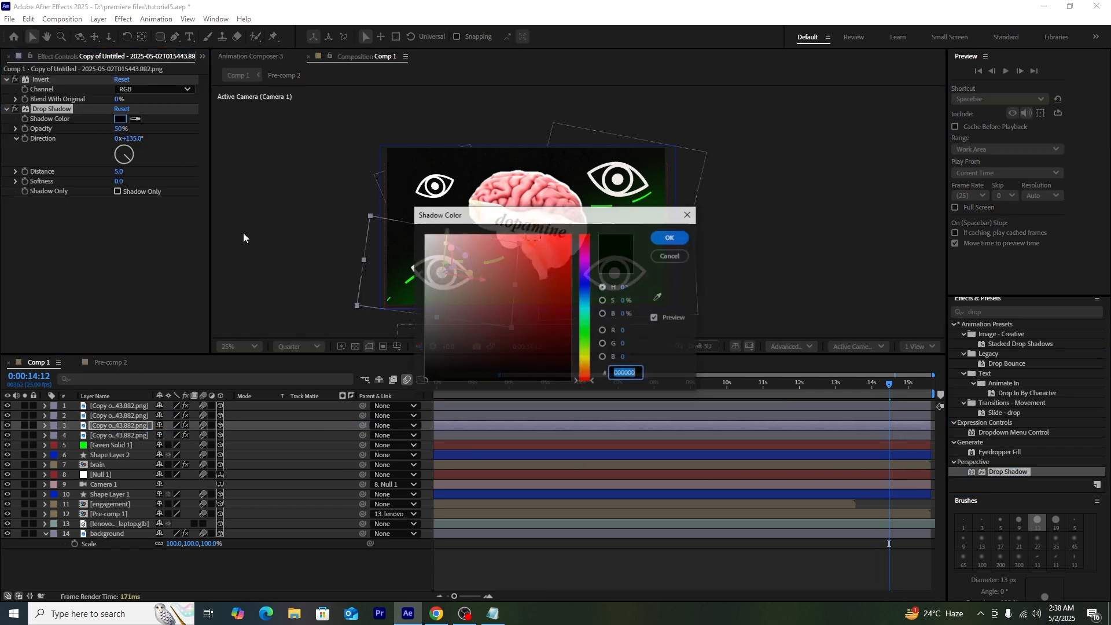
click(588, 348)
click(570, 246)
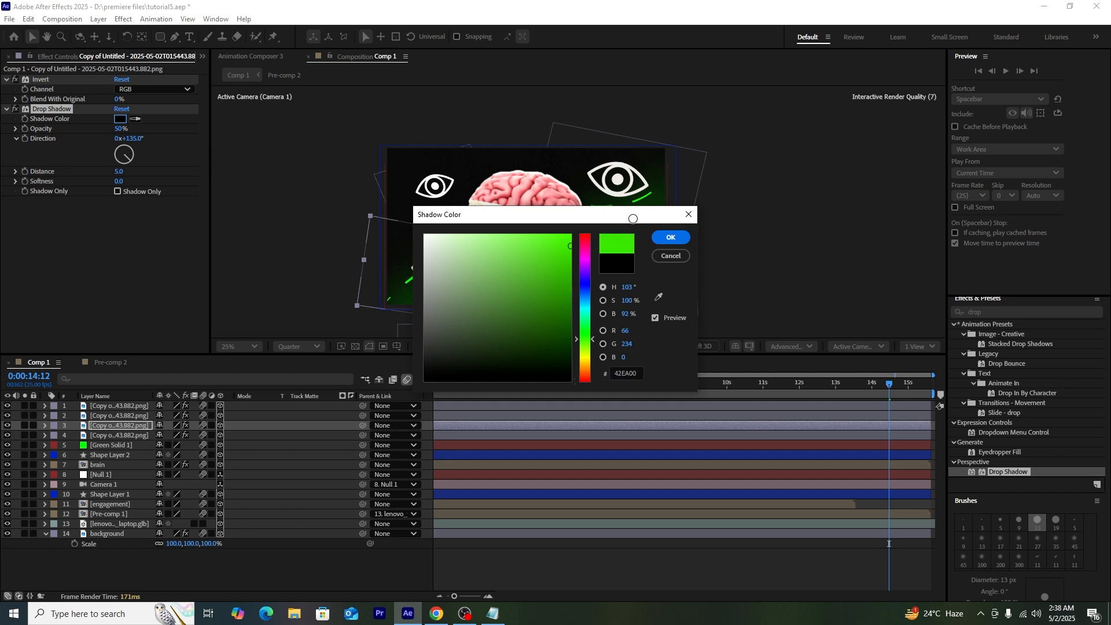
click(671, 237)
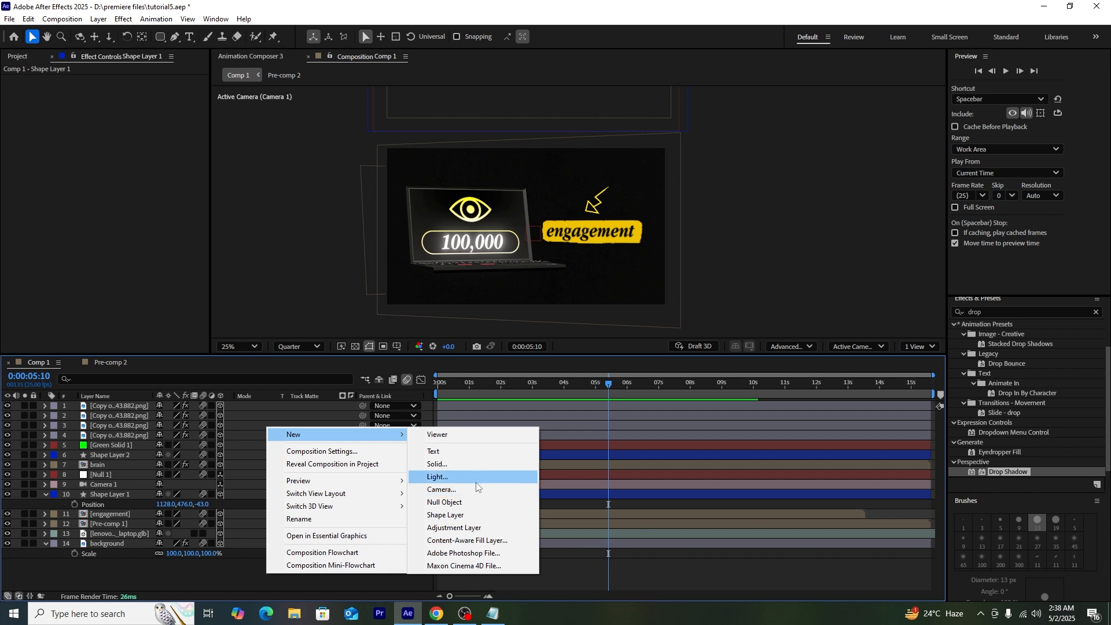
Step: Create a Spot light, move it up and right, and aim it at the 100,000 counter
click(514, 447)
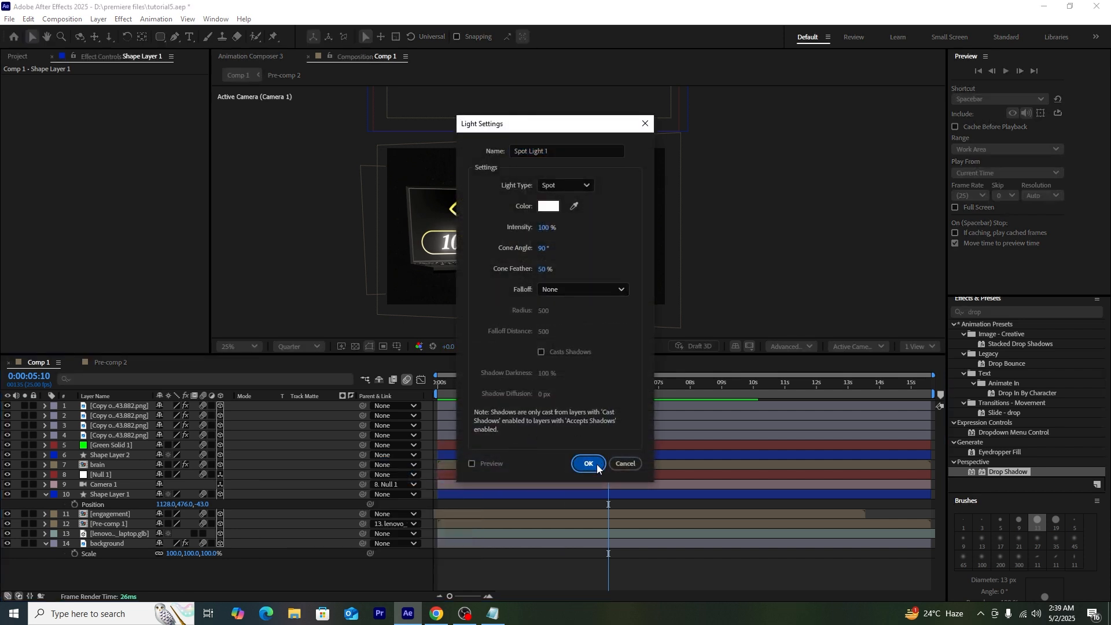
click(588, 464)
drag(544, 220, 604, 214)
drag(681, 158, 705, 134)
drag(628, 192, 612, 205)
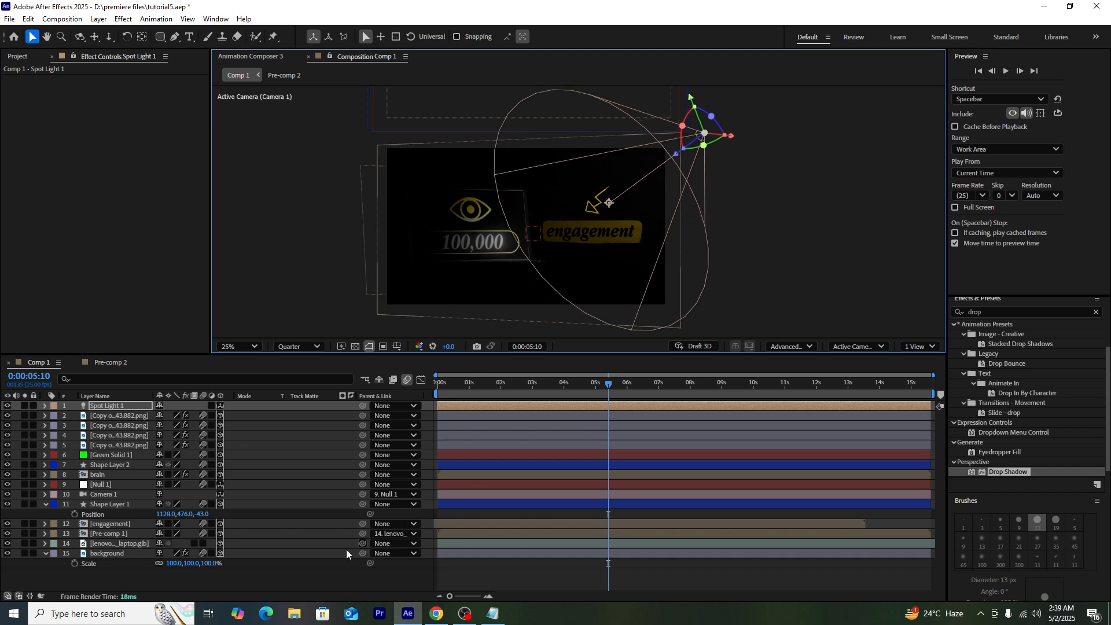
Step: Duplicate the spot light, then move the copy left, rotate and tilt it
key(ctrl+d)
drag(724, 135, 447, 158)
drag(476, 161, 391, 151)
click(408, 230)
click(114, 406)
key(F11)
drag(465, 238, 505, 283)
Step: Fine-tune both spot lights' positions and rotation from the scene camera's view
click(585, 196)
click(859, 346)
drag(590, 186, 647, 163)
click(866, 367)
click(365, 168)
drag(371, 178, 410, 166)
Step: Pull back the second spot light and nudge the first spot light's position
drag(393, 179, 352, 155)
scroll(579, 168, down, 1)
click(675, 150)
drag(650, 164, 661, 159)
scroll(696, 220, down, 1)
scroll(696, 221, up, 2)
Step: Set Spot Light 1's intensity to 116% and parent both spot lights to Null 1
key(t)
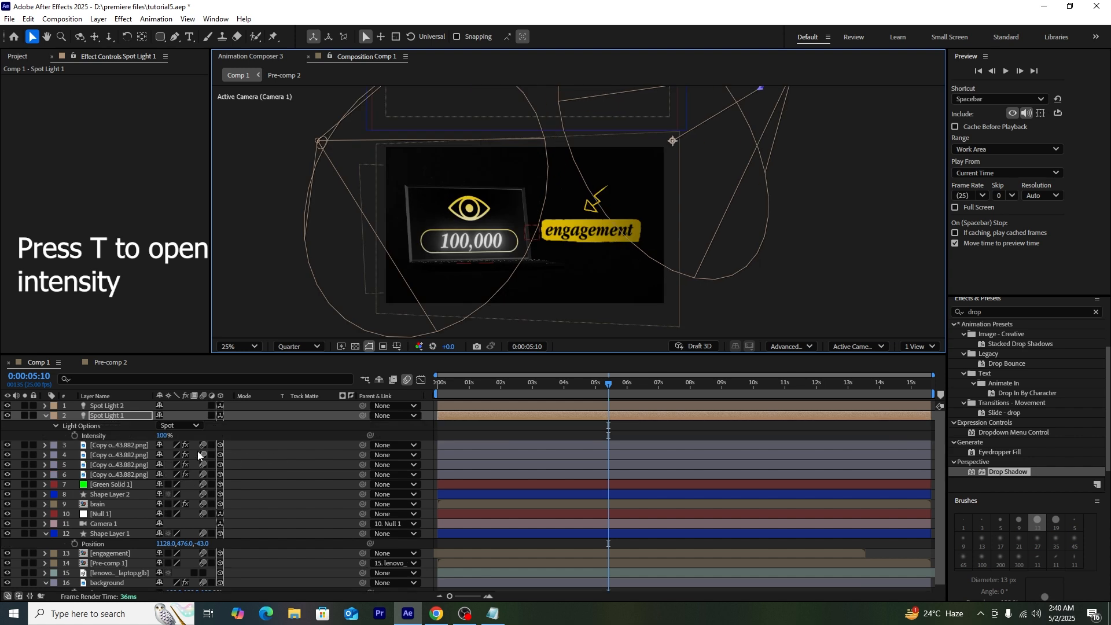
drag(166, 438, 191, 435)
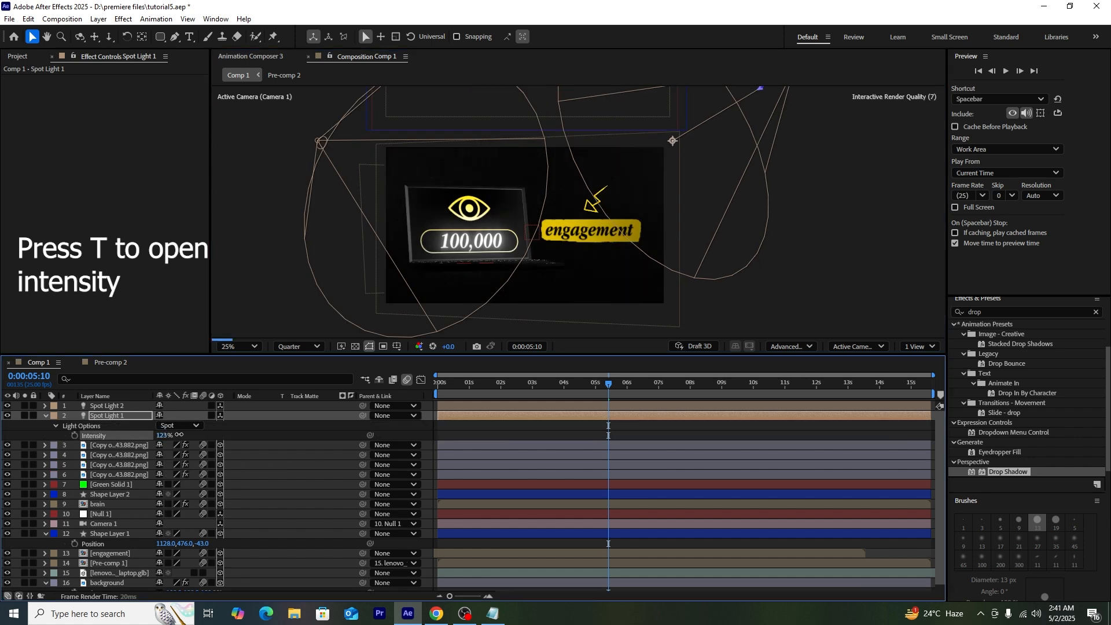
drag(172, 434, 173, 434)
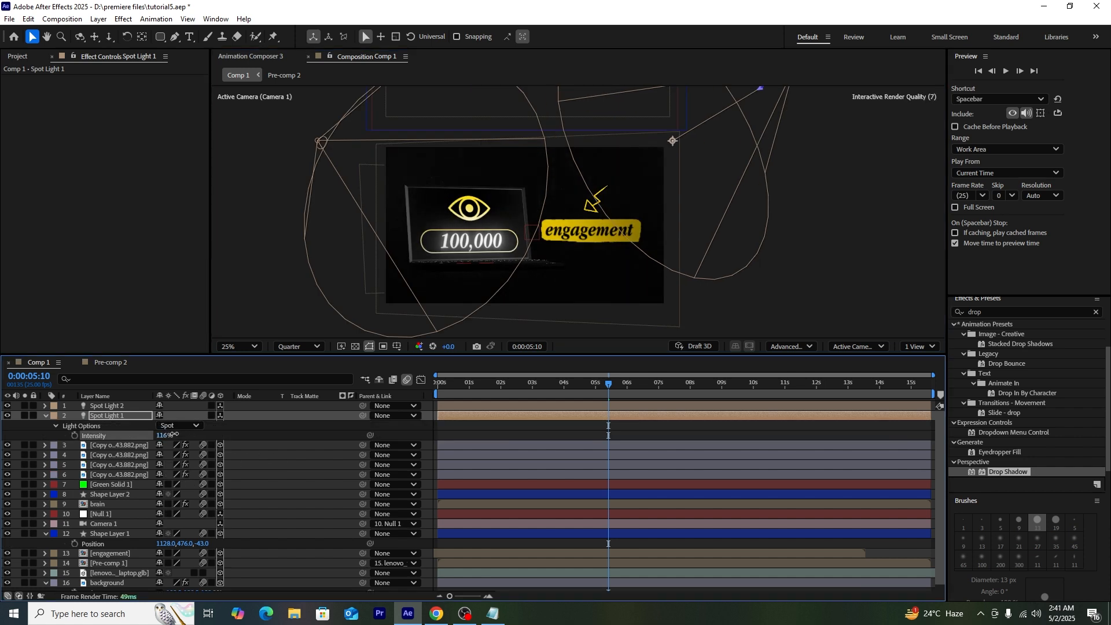
shift+click(105, 405)
click(382, 415)
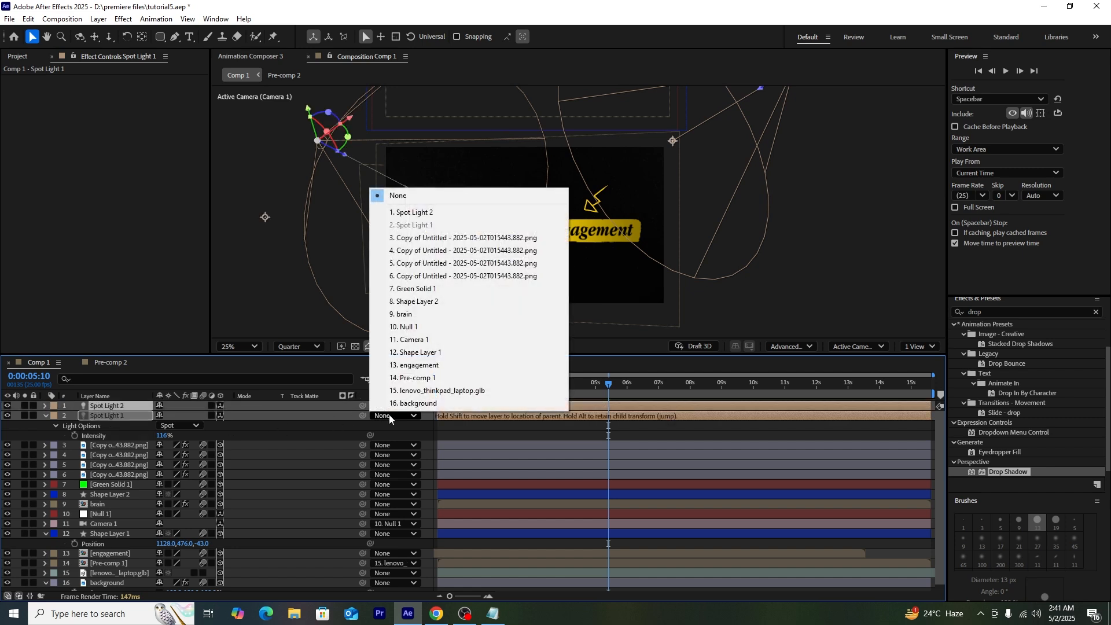
click(440, 327)
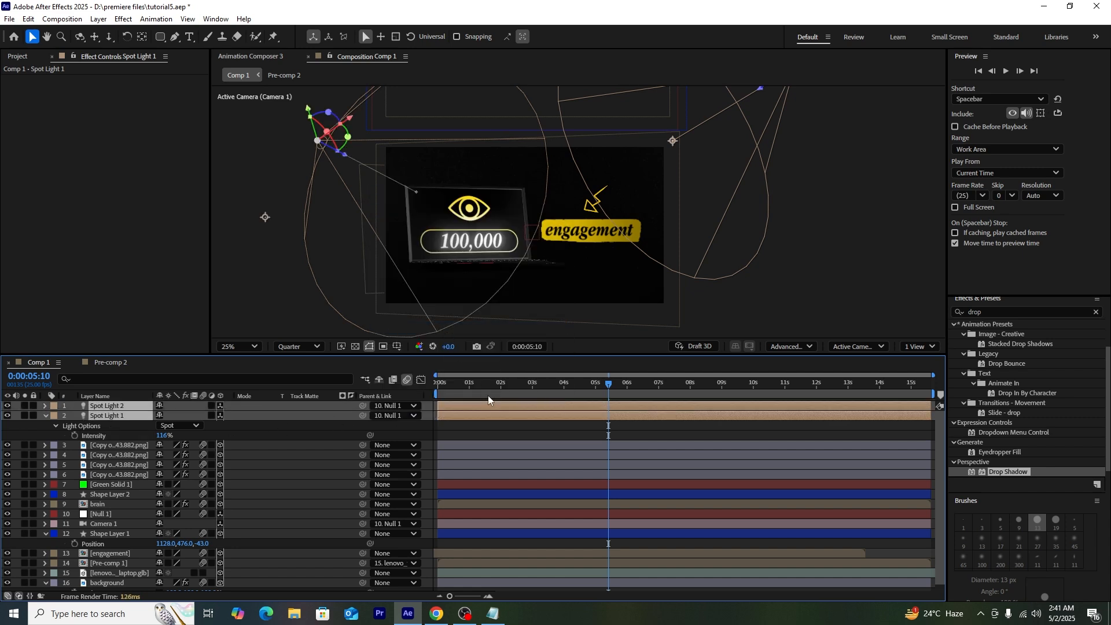
Step: Preview from the start, switch Spot Light 1 off, and add Film Grain.mov as the top layer
drag(516, 394, 435, 402)
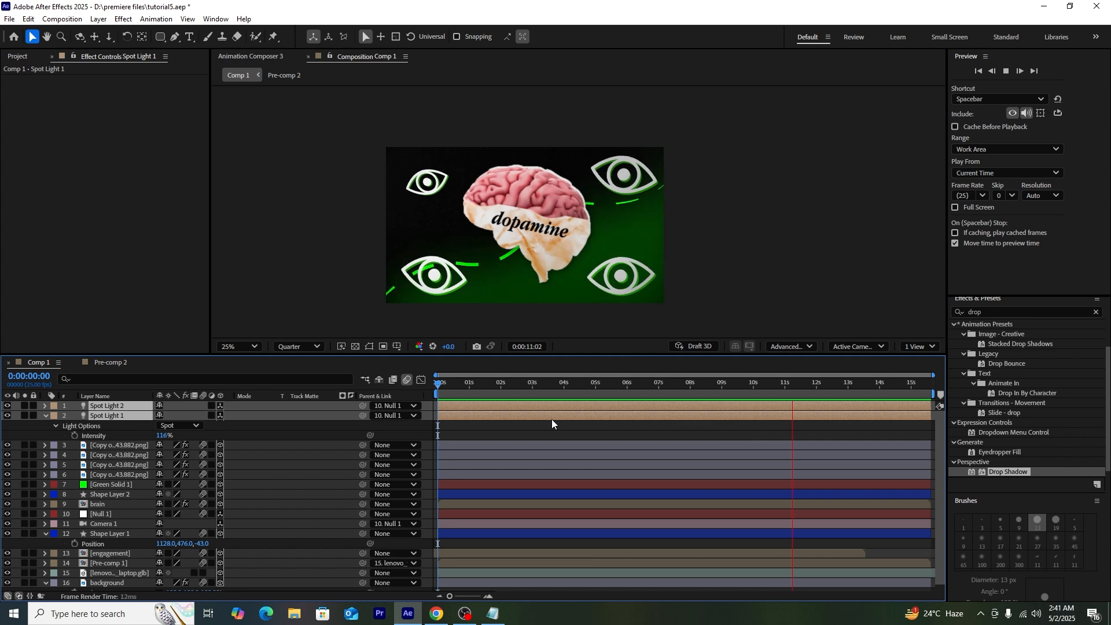
key(space)
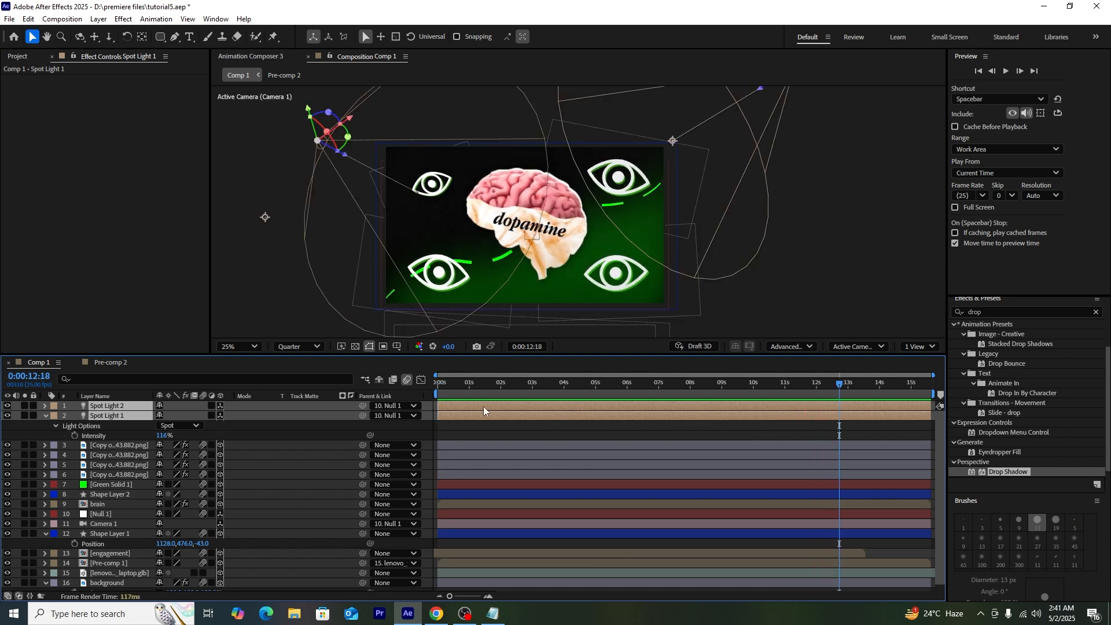
click(32, 416)
click(6, 416)
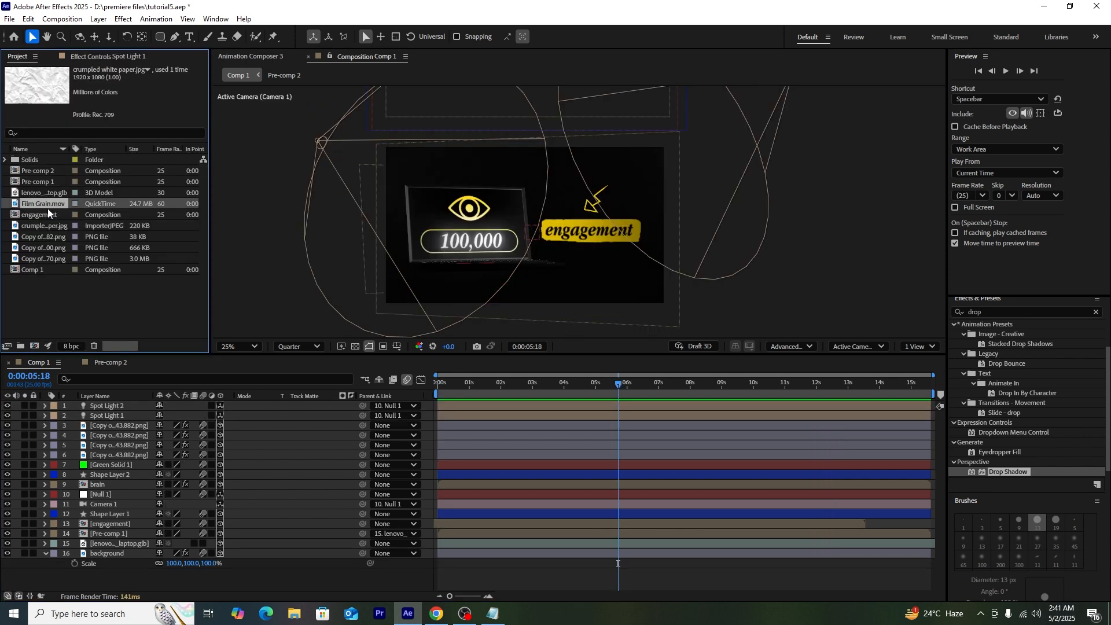
drag(47, 206, 136, 405)
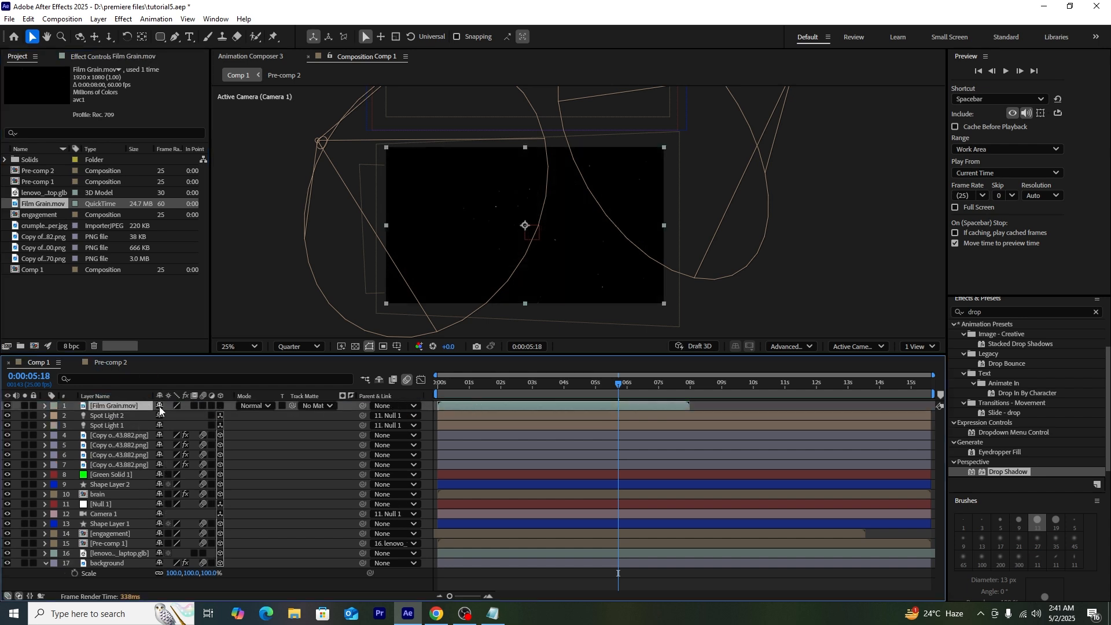
Step: Blend Film Grain in Screen mode at 45% opacity and duplicate it to start around 8 seconds
click(261, 406)
click(317, 243)
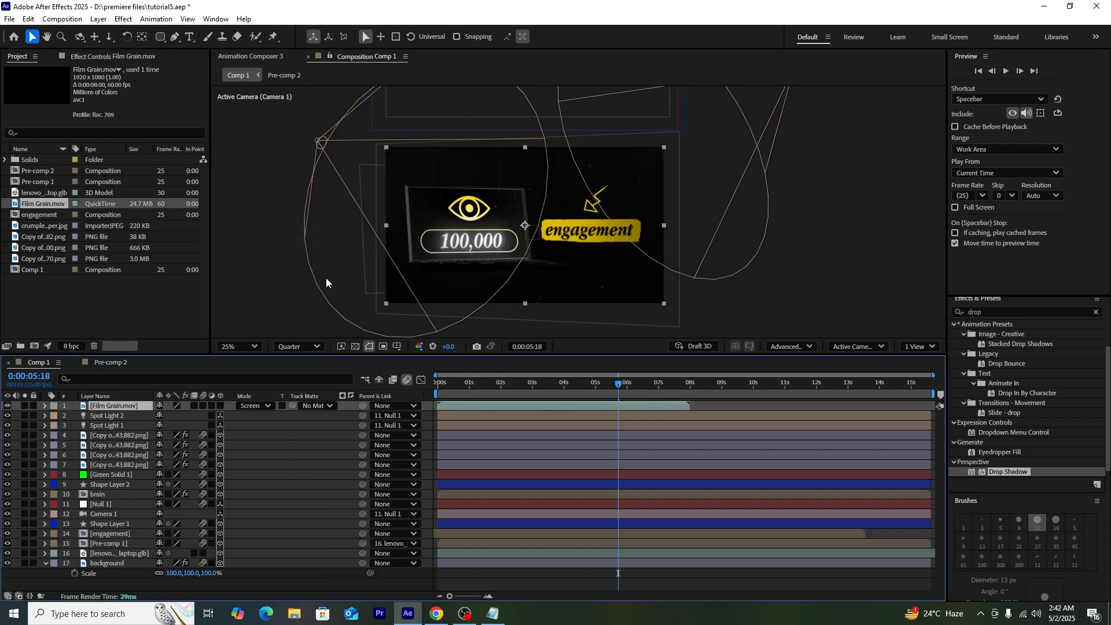
key(t)
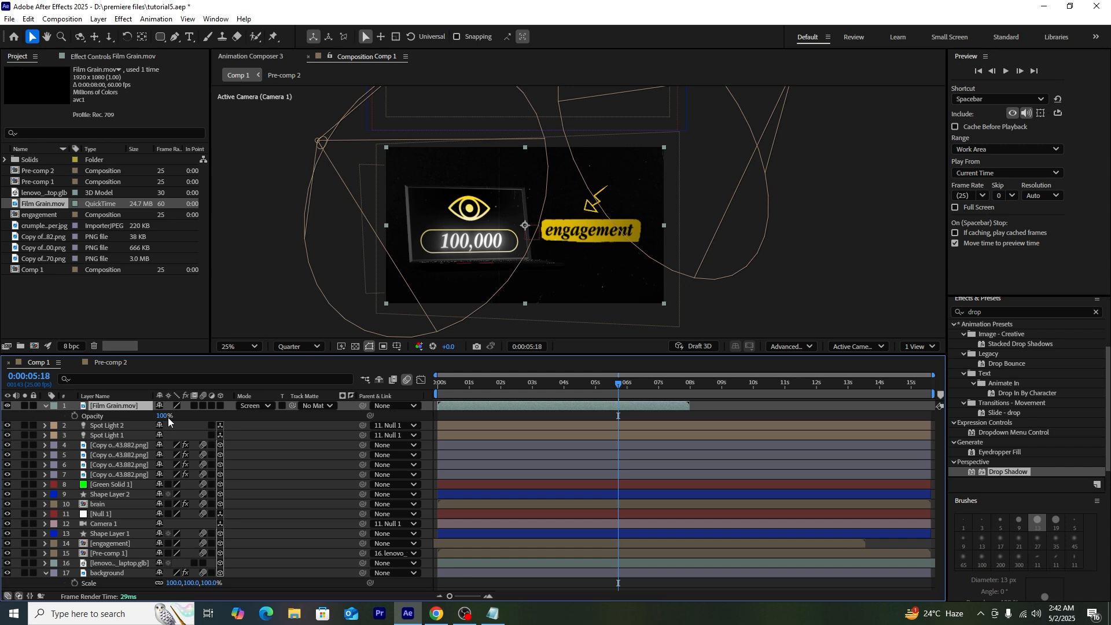
drag(158, 415, 122, 417)
click(96, 396)
key(ctrl+d)
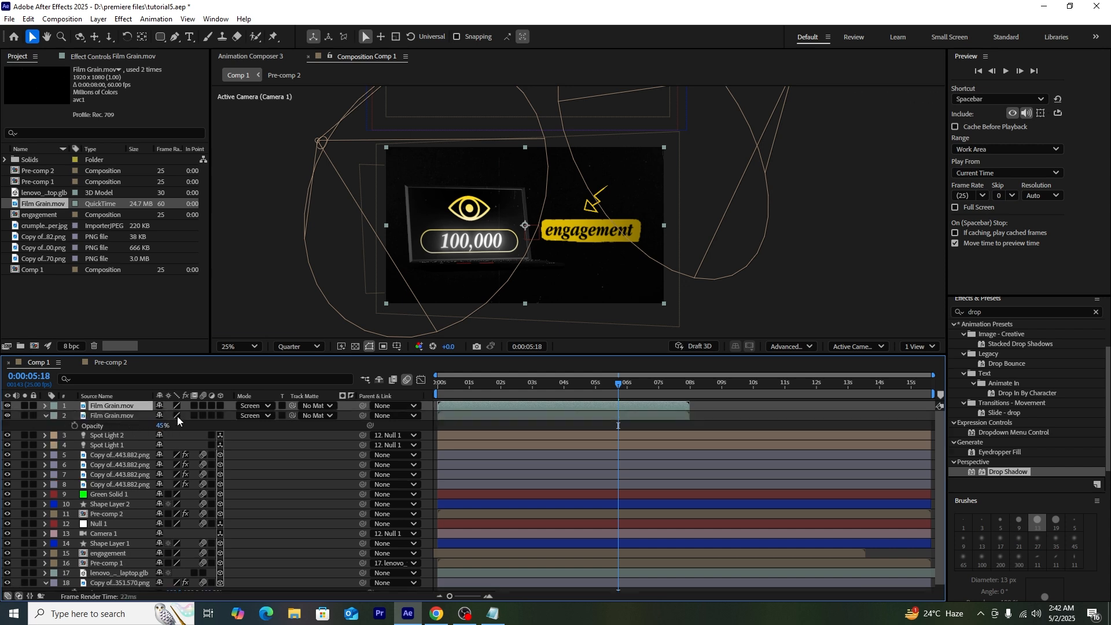
drag(485, 405, 937, 389)
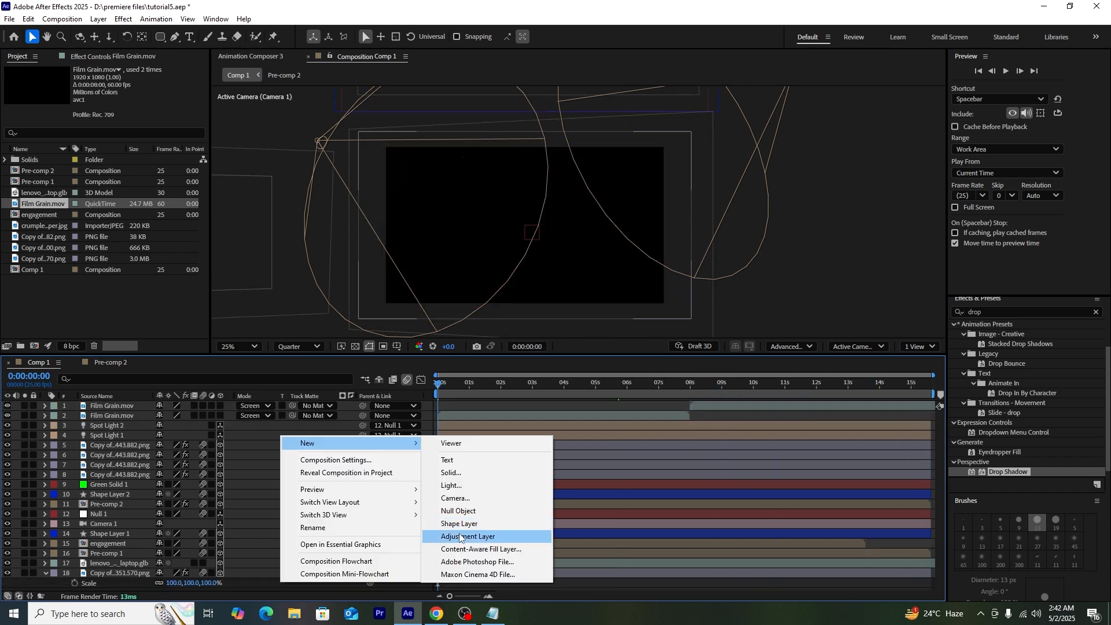
click(468, 537)
Step: Apply Posterize Time to Adjustment Layer 1 with a 16 fps frame rate
click(1096, 312)
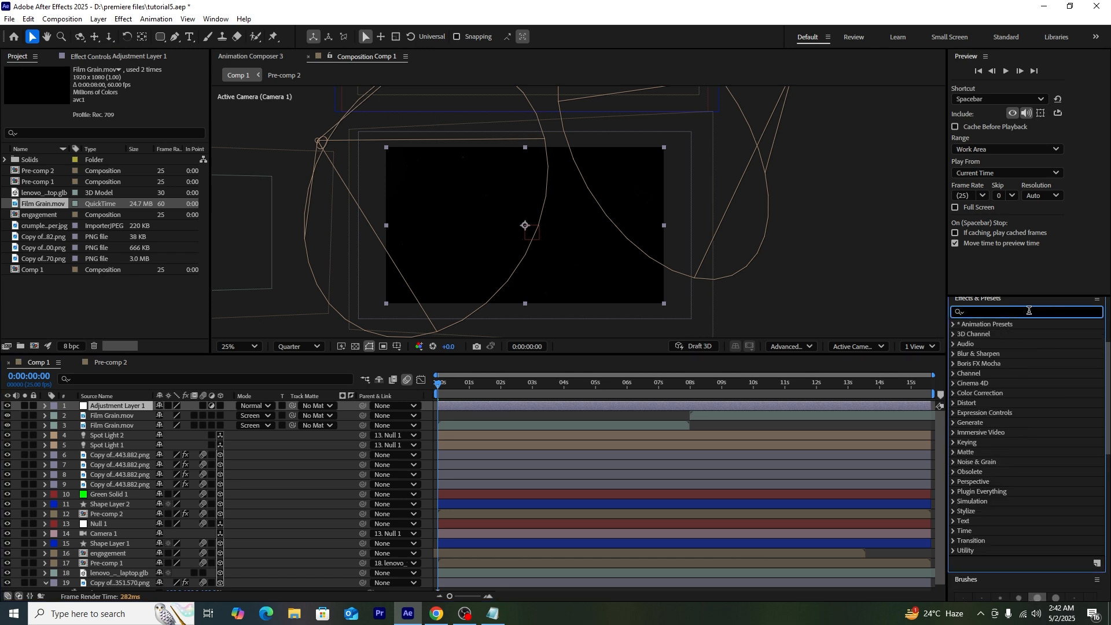
text(poster)
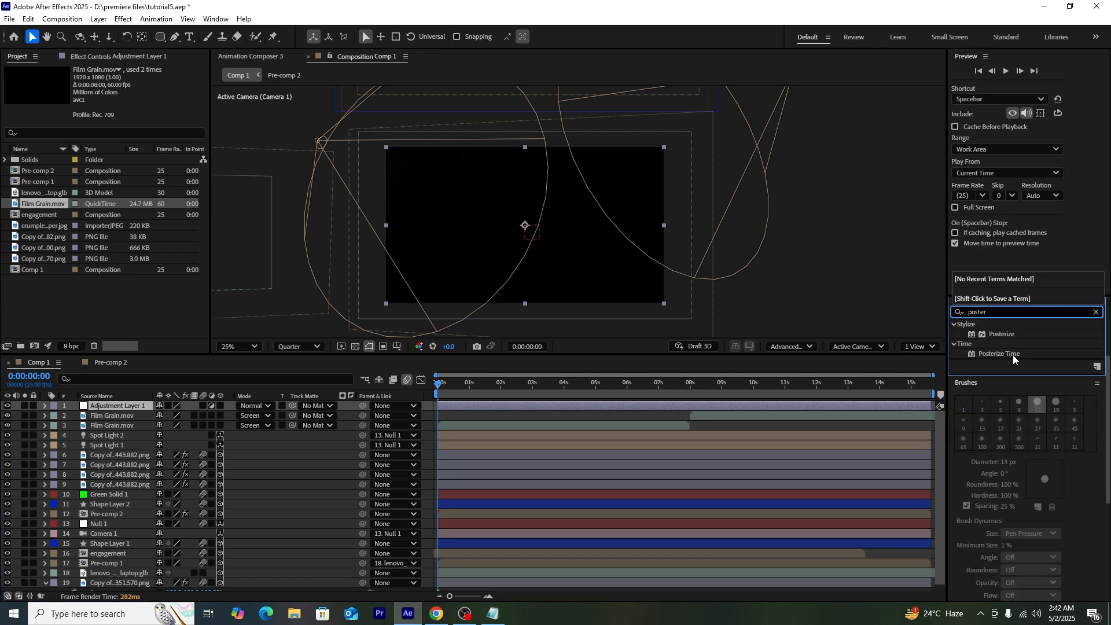
drag(1013, 355, 145, 407)
drag(530, 384, 580, 385)
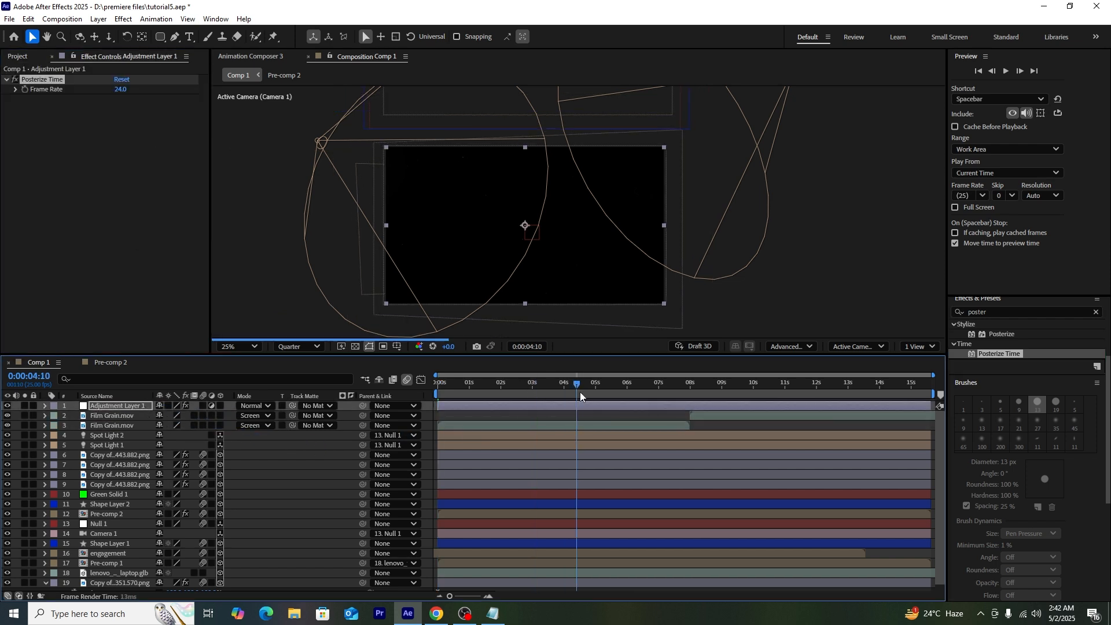
click(121, 89)
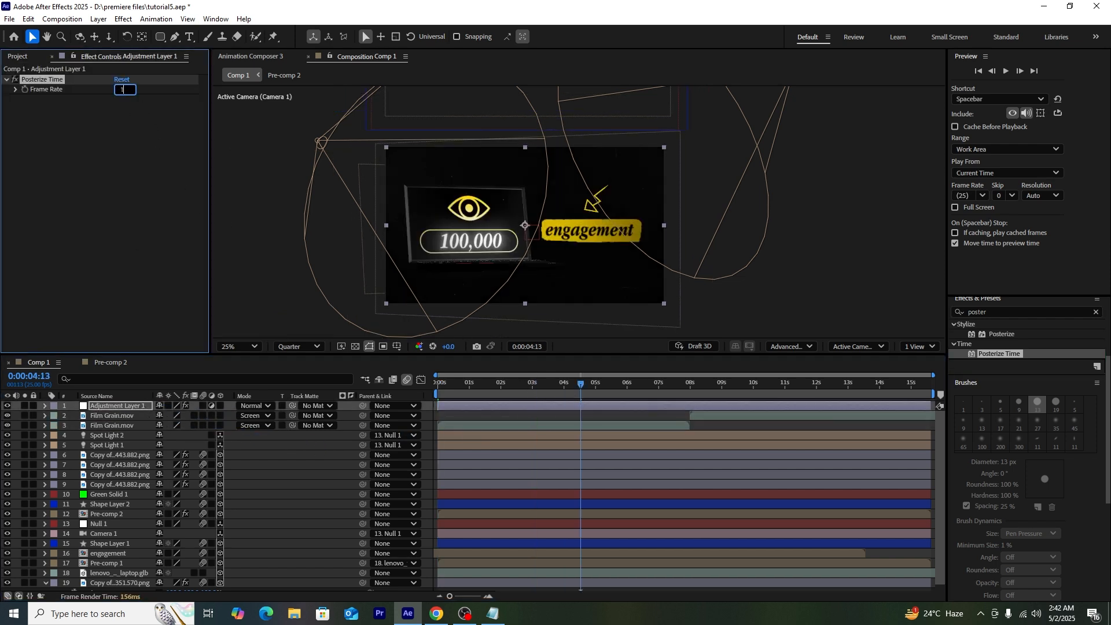
click(240, 262)
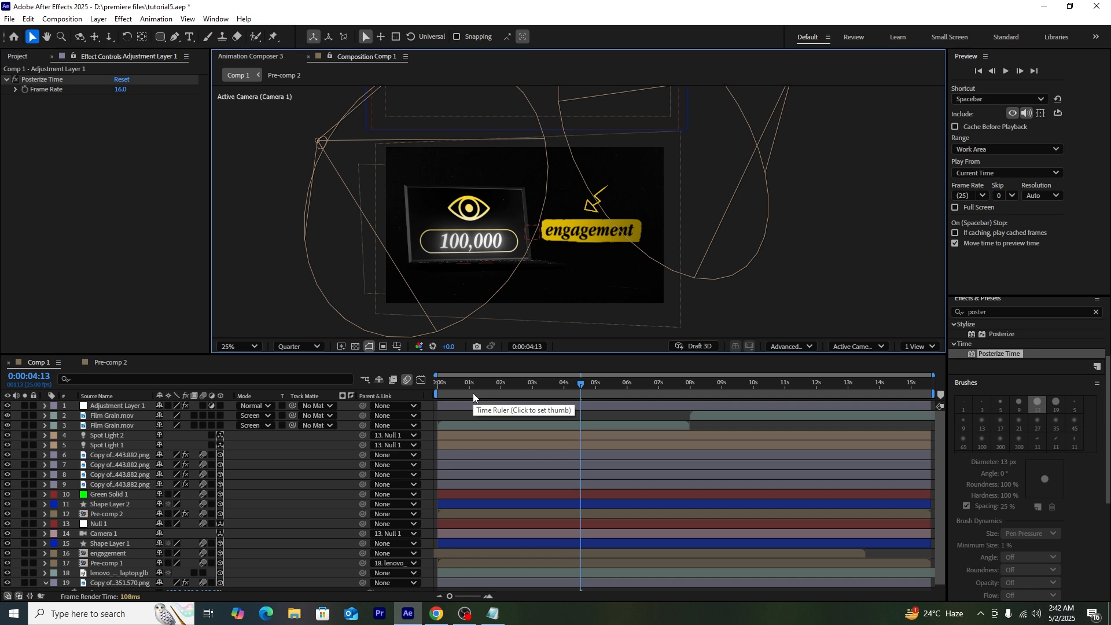
right_click(432, 579)
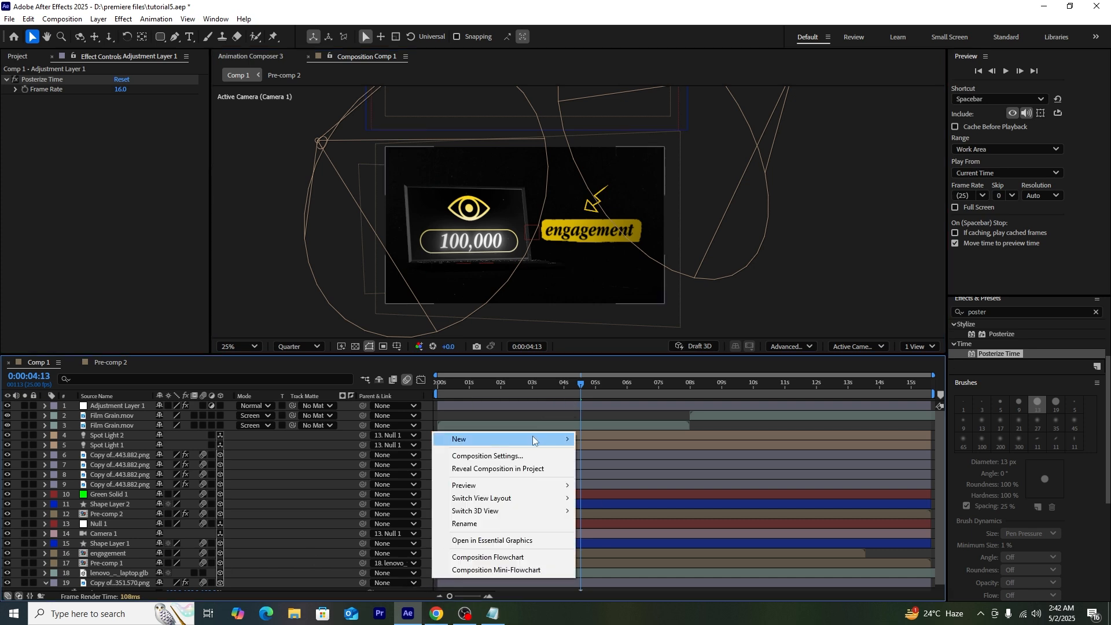
Step: Add a second adjustment layer and apply Lumetri Color to it
mouse_move(535, 440)
click(622, 533)
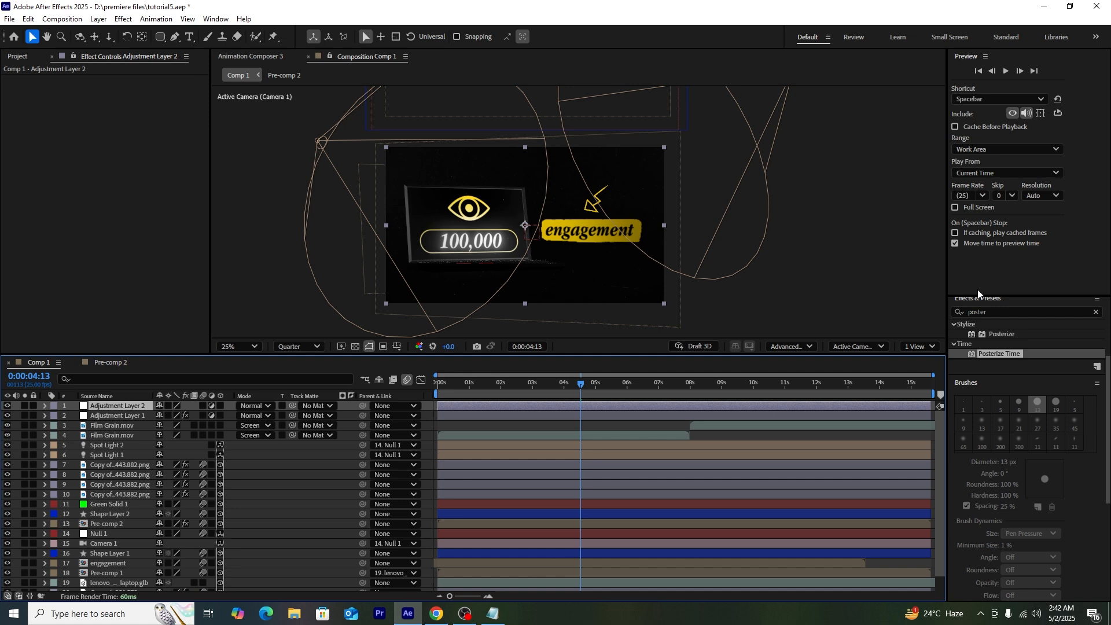
click(1097, 313)
text(lume)
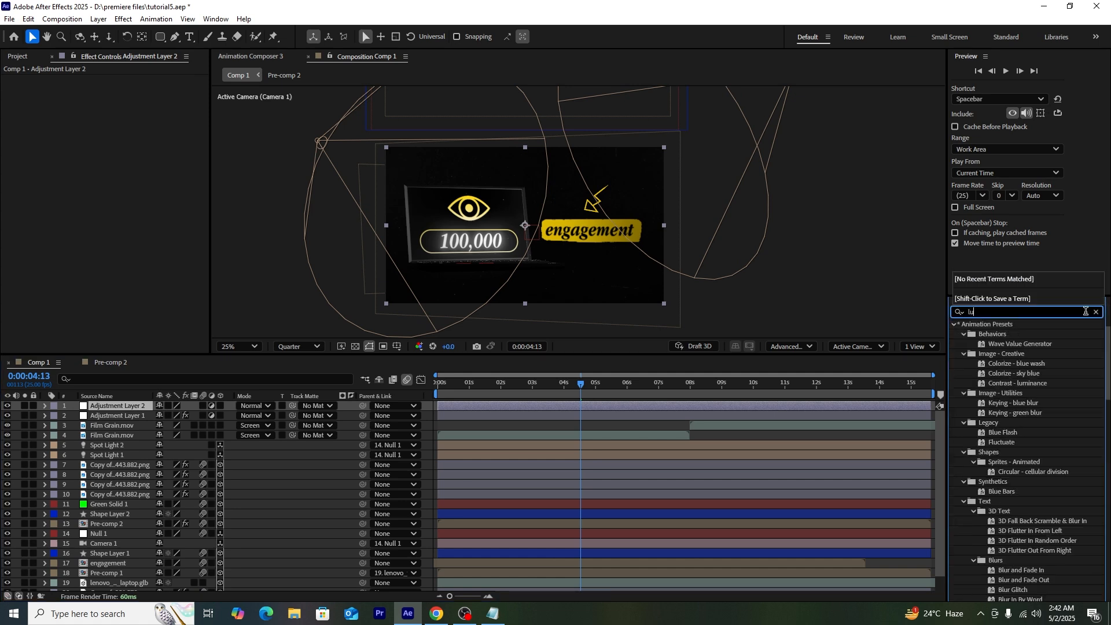
drag(1008, 334, 205, 406)
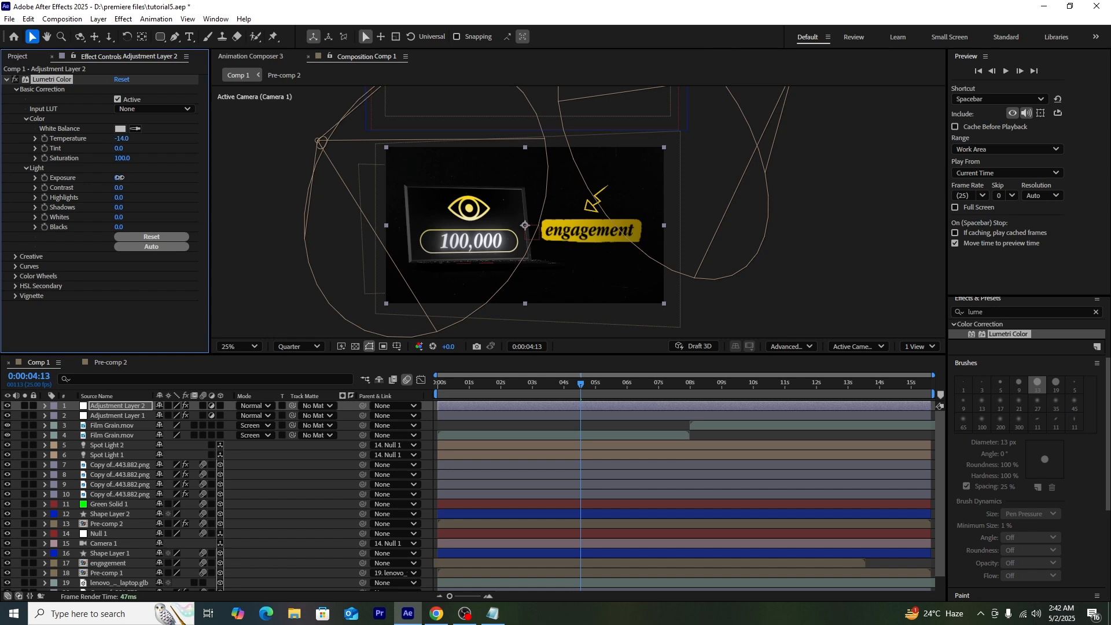
Step: Raise Lumetri exposure to 1.0 and whites to 8.0, and add a -0.1 vignette
drag(120, 178, 117, 192)
drag(118, 218, 116, 228)
click(16, 295)
drag(118, 316, 109, 318)
drag(498, 384, 477, 394)
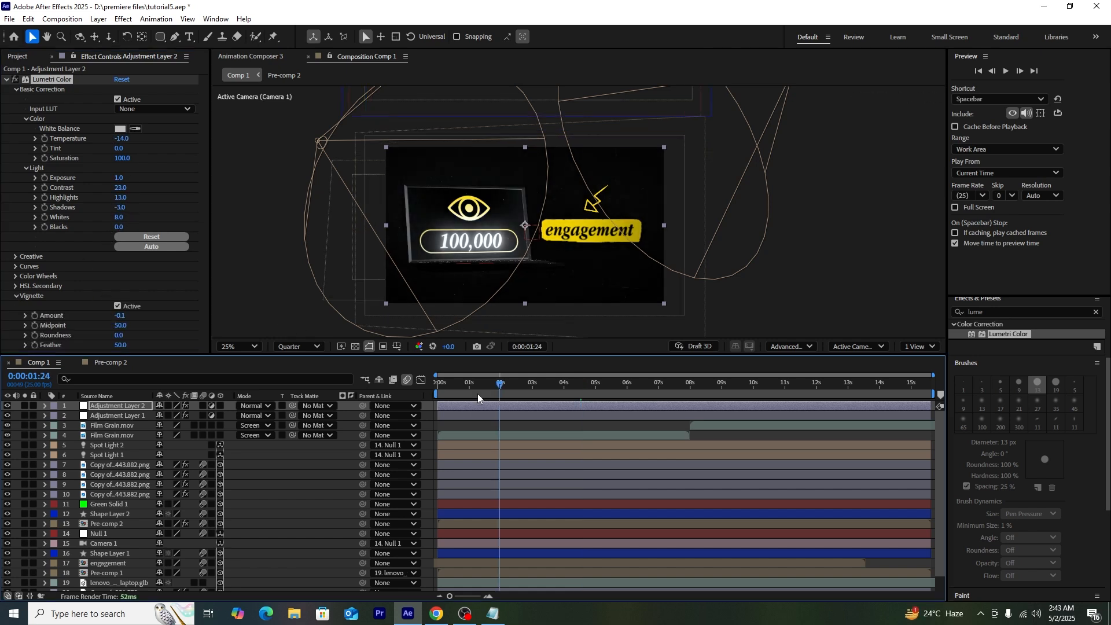
click(96, 516)
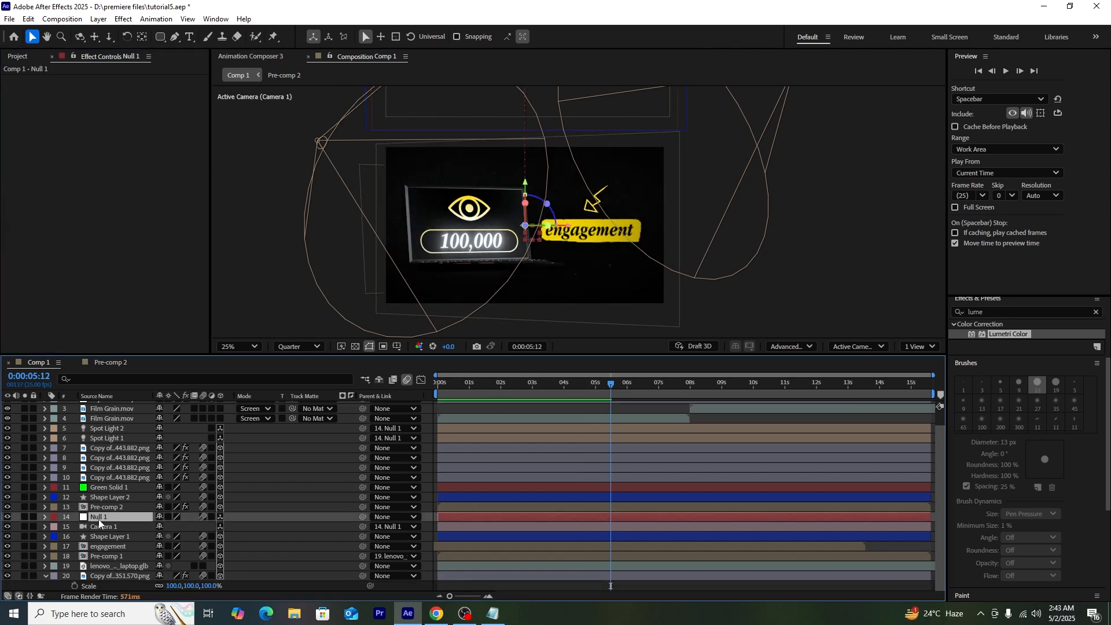
Step: Add a wiggle(2,3) expression to Null 1's Position
key(u)
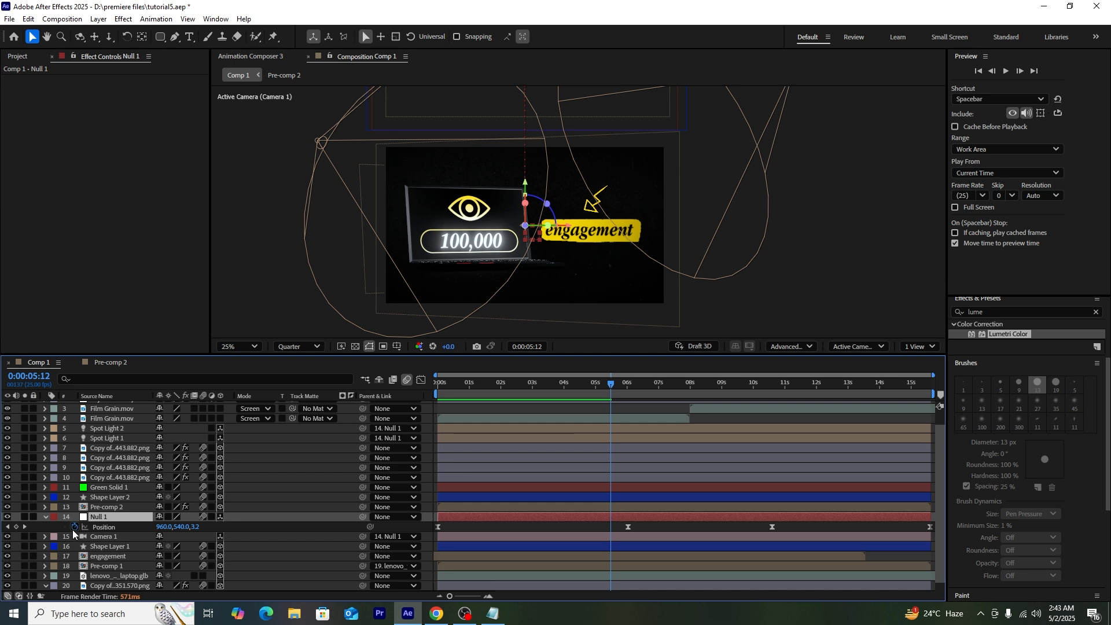
alt+click(74, 527)
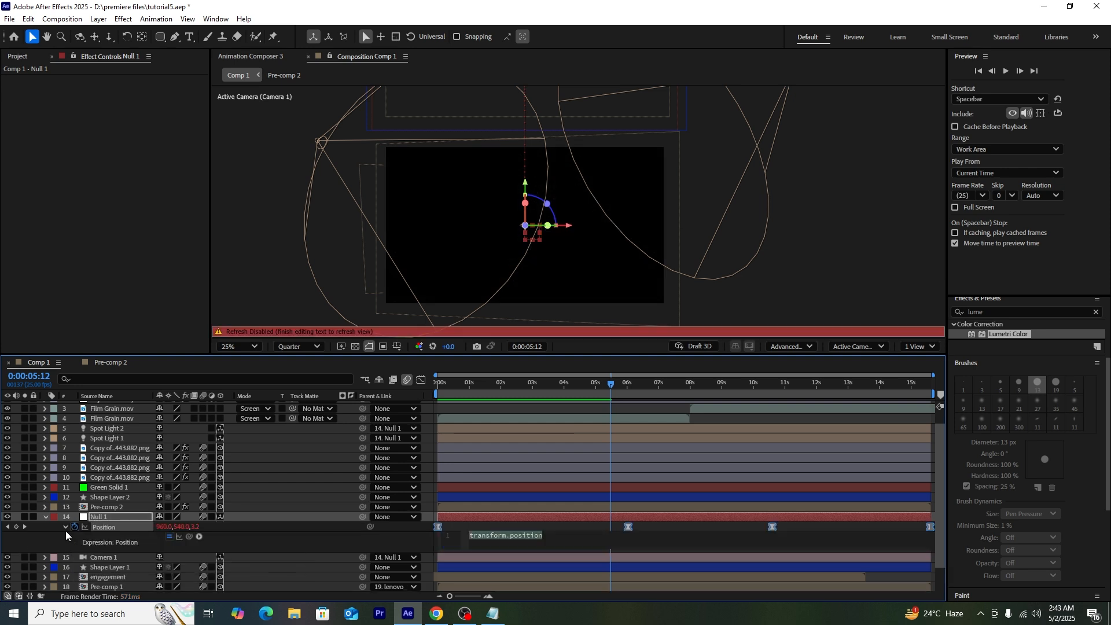
text(wiggle(2,3)
Step: Preview the camera wiggle from the start, collapsing Null 1 and layer 20's properties
drag(463, 386, 414, 401)
key(space)
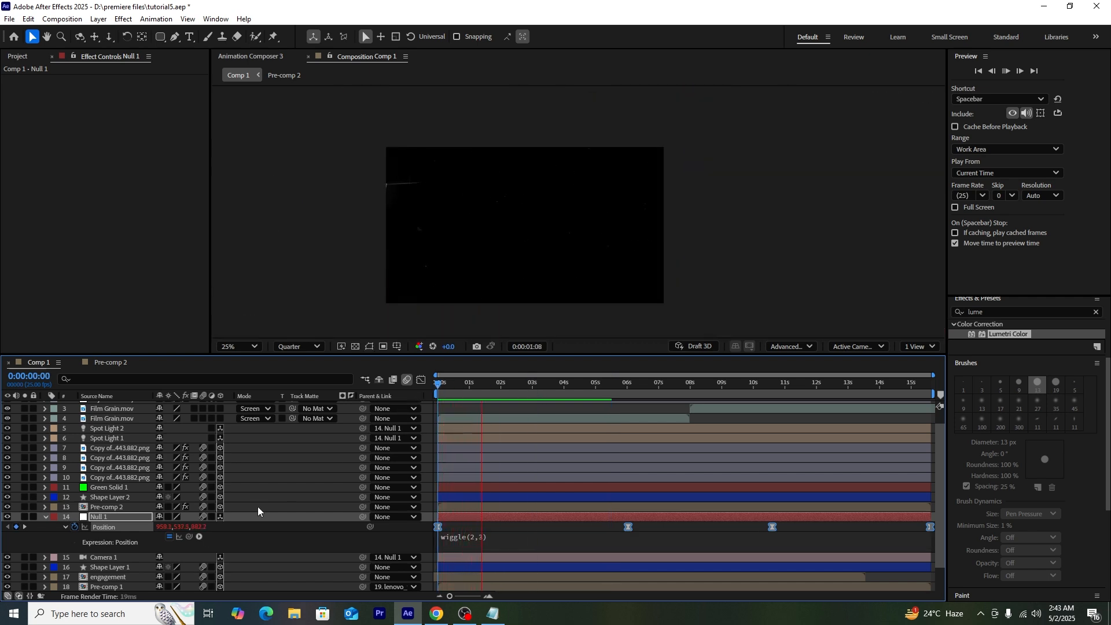
click(46, 516)
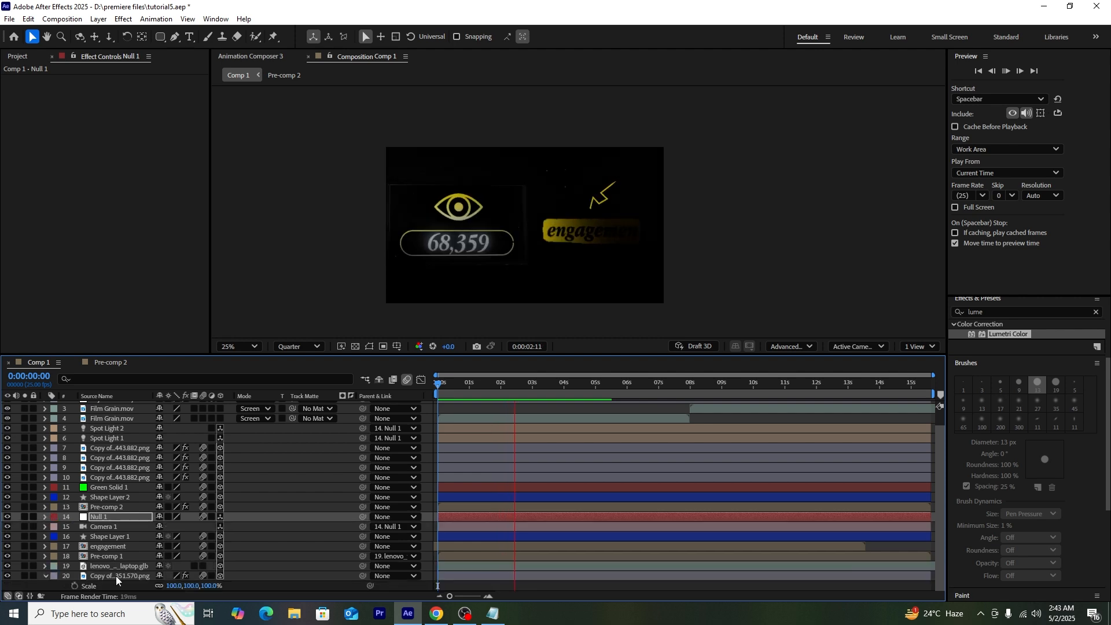
click(46, 576)
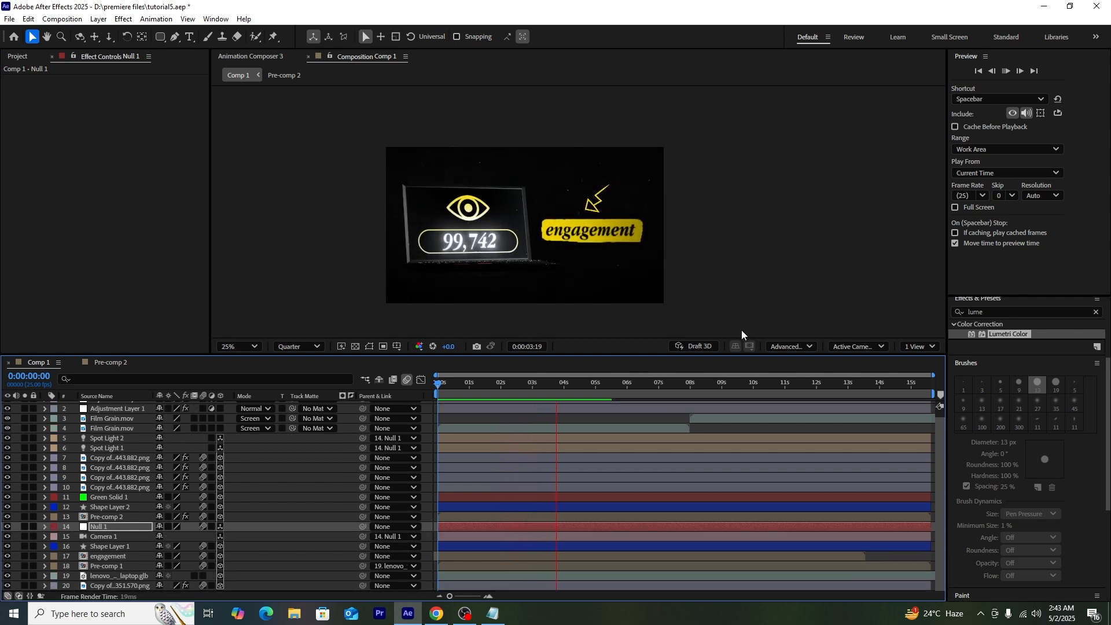
key(space)
click(462, 384)
key(space)
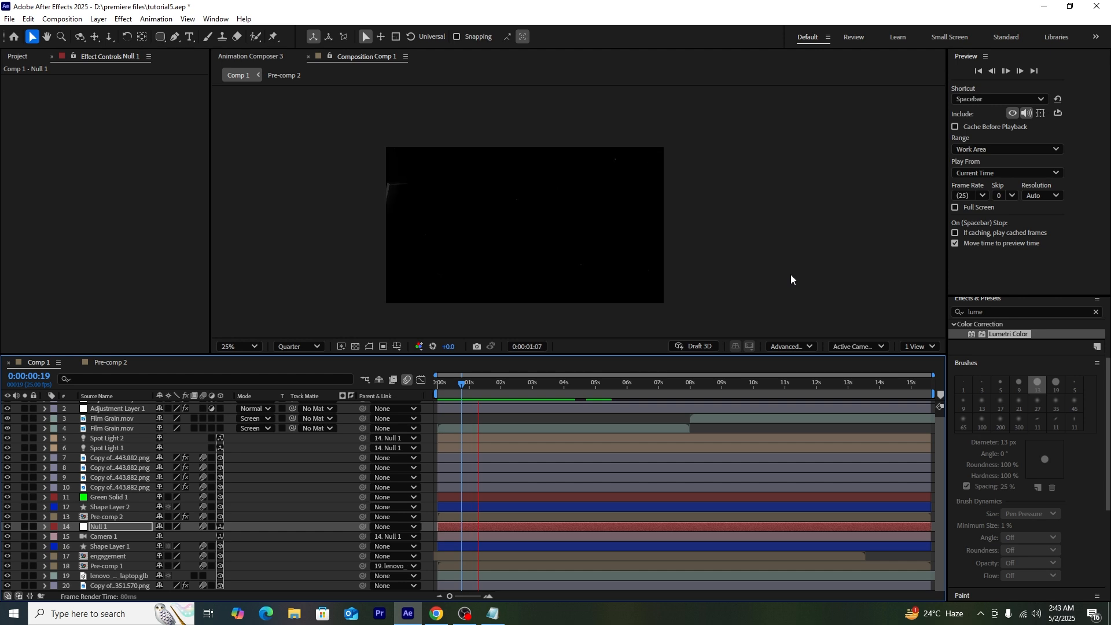